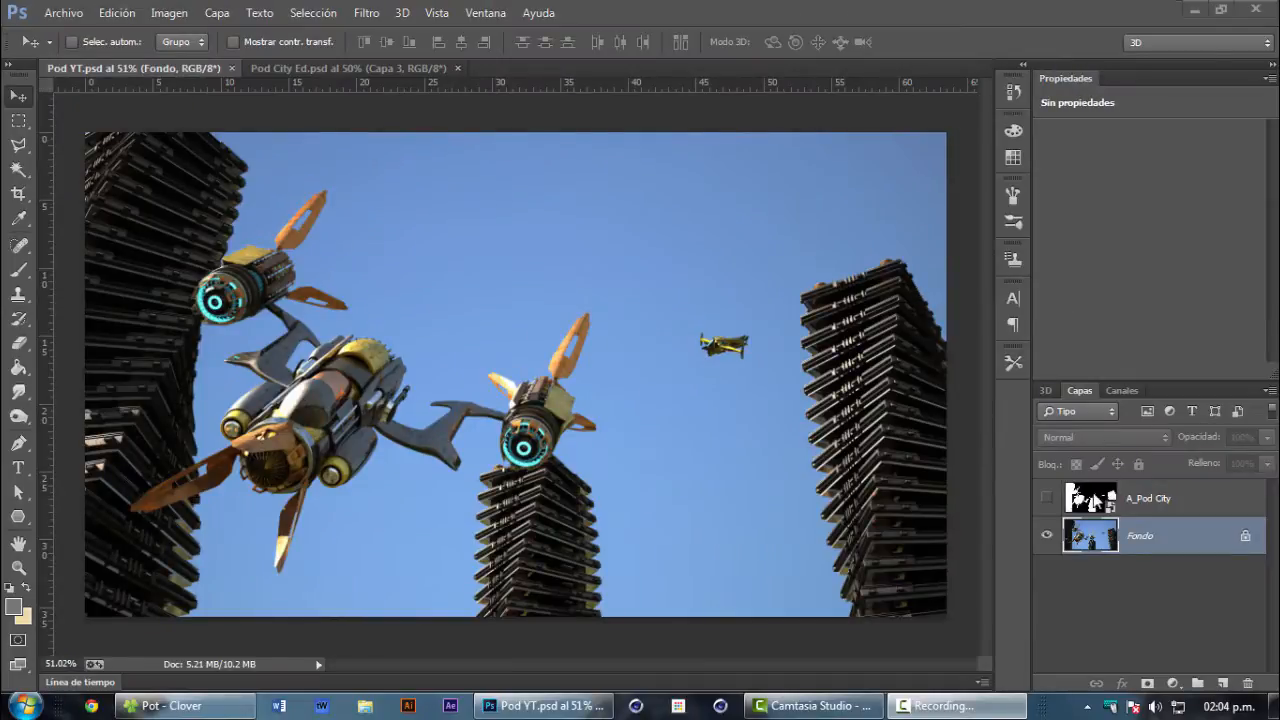
Step: Show the A_Pod City layer, try a Magic Wand selection of its white areas, and deselect and hide it again
{"action": "left_click", "coordinate": [1047, 498]}
{"action": "left_click", "coordinate": [1047, 498]}
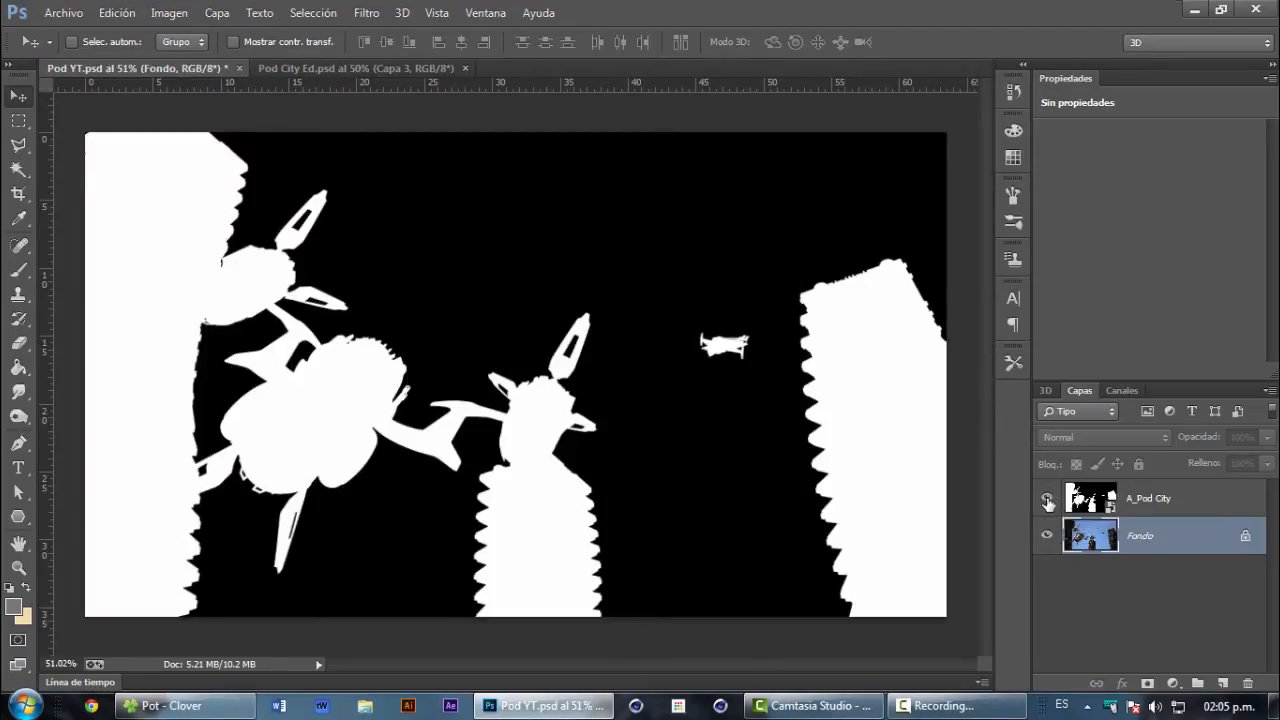
{"action": "left_click", "coordinate": [19, 169]}
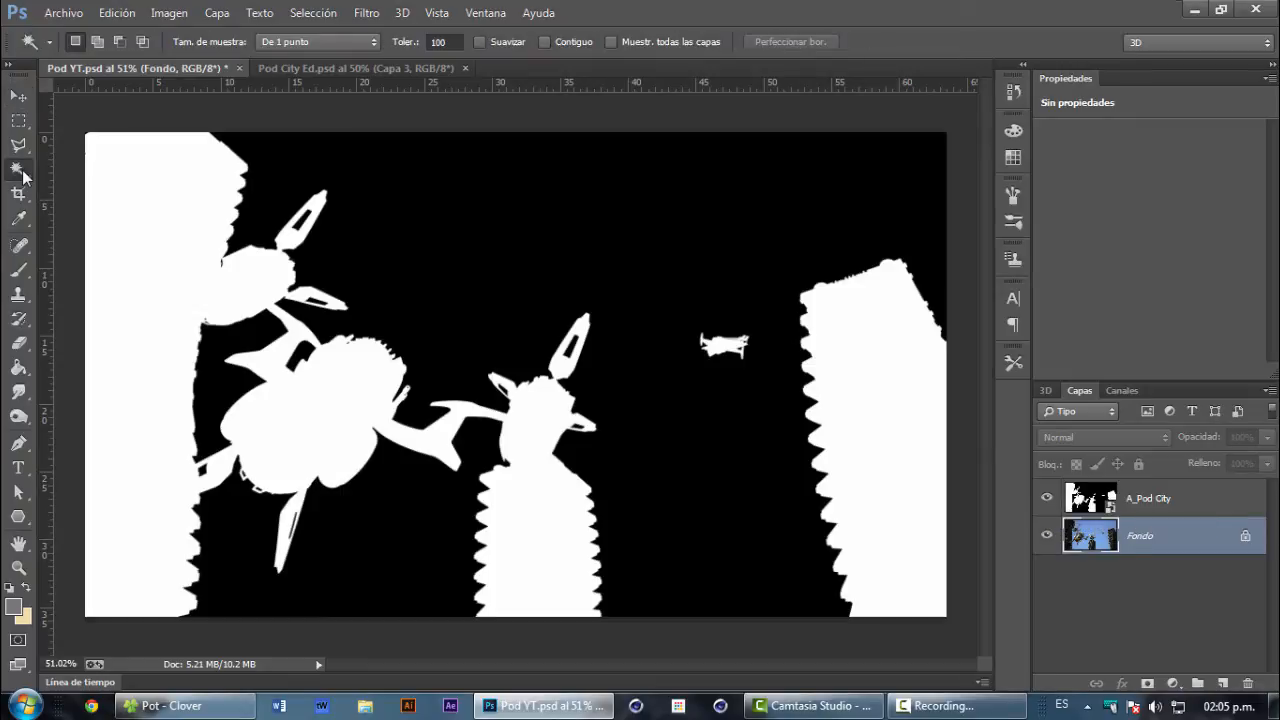
{"action": "left_click", "coordinate": [870, 372]}
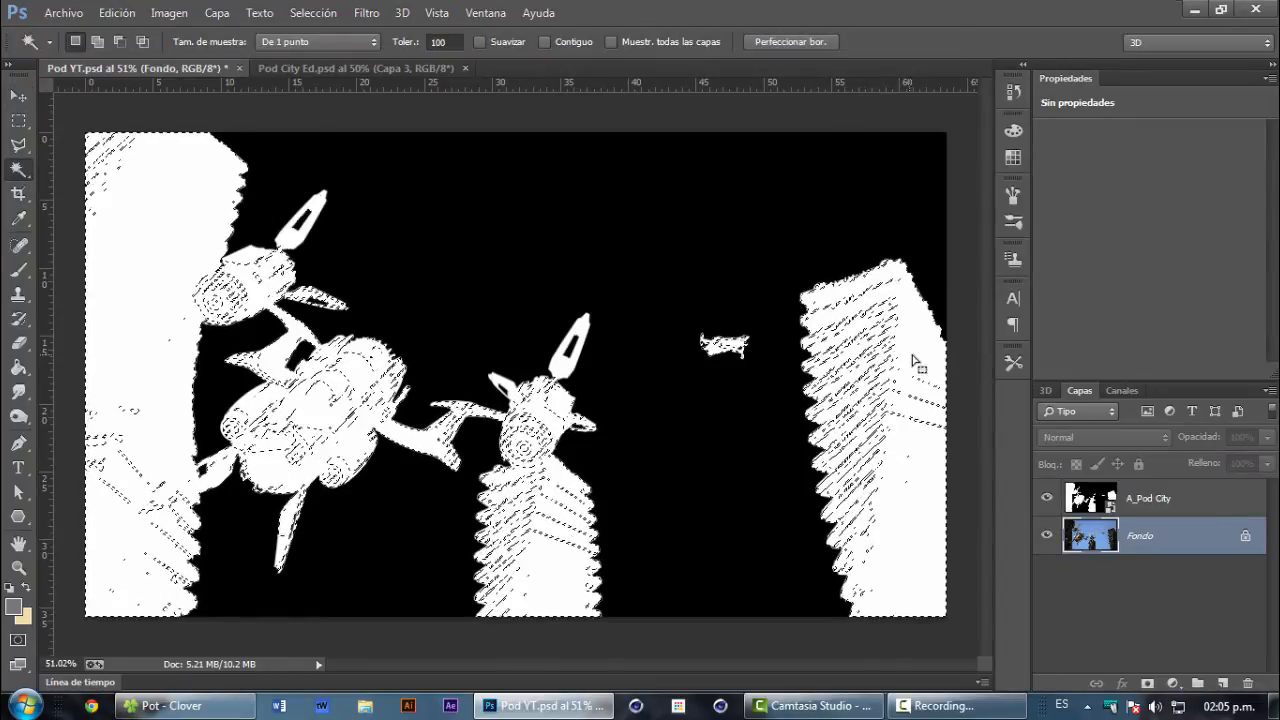
{"action": "key", "text": "alt+bracketright"}
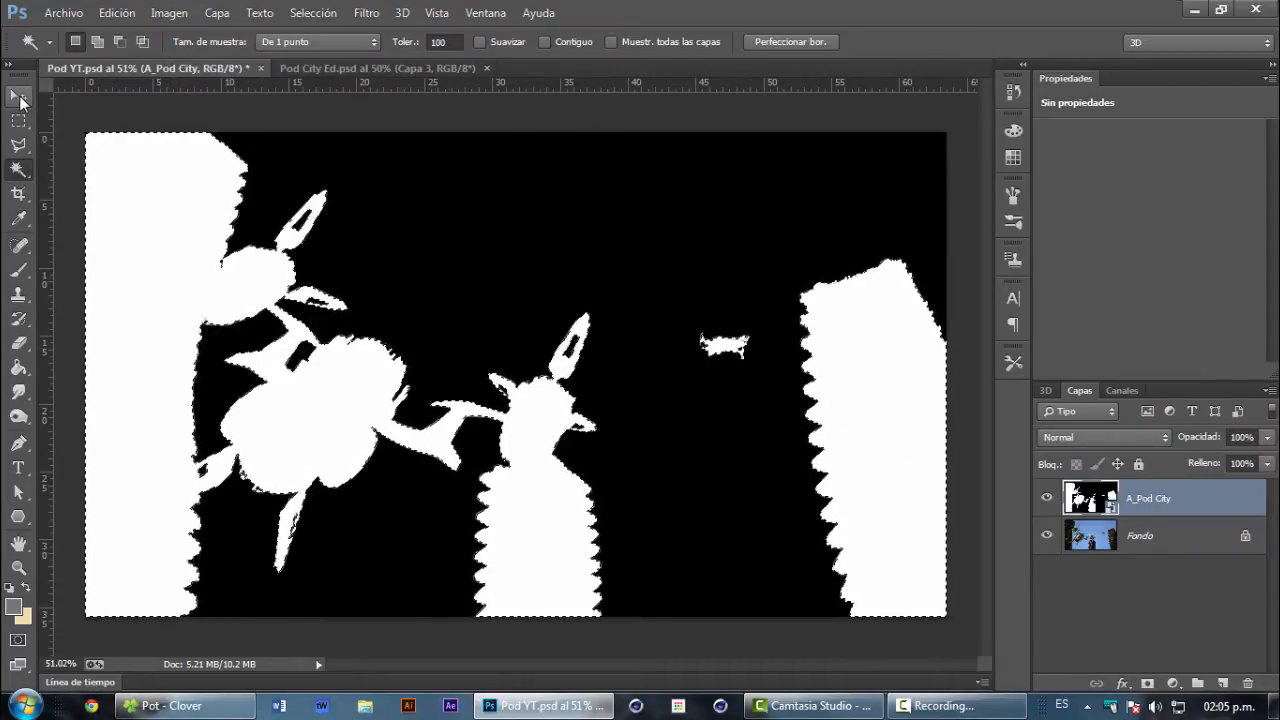
{"action": "left_click", "coordinate": [20, 97]}
{"action": "key", "text": "ctrl+d"}
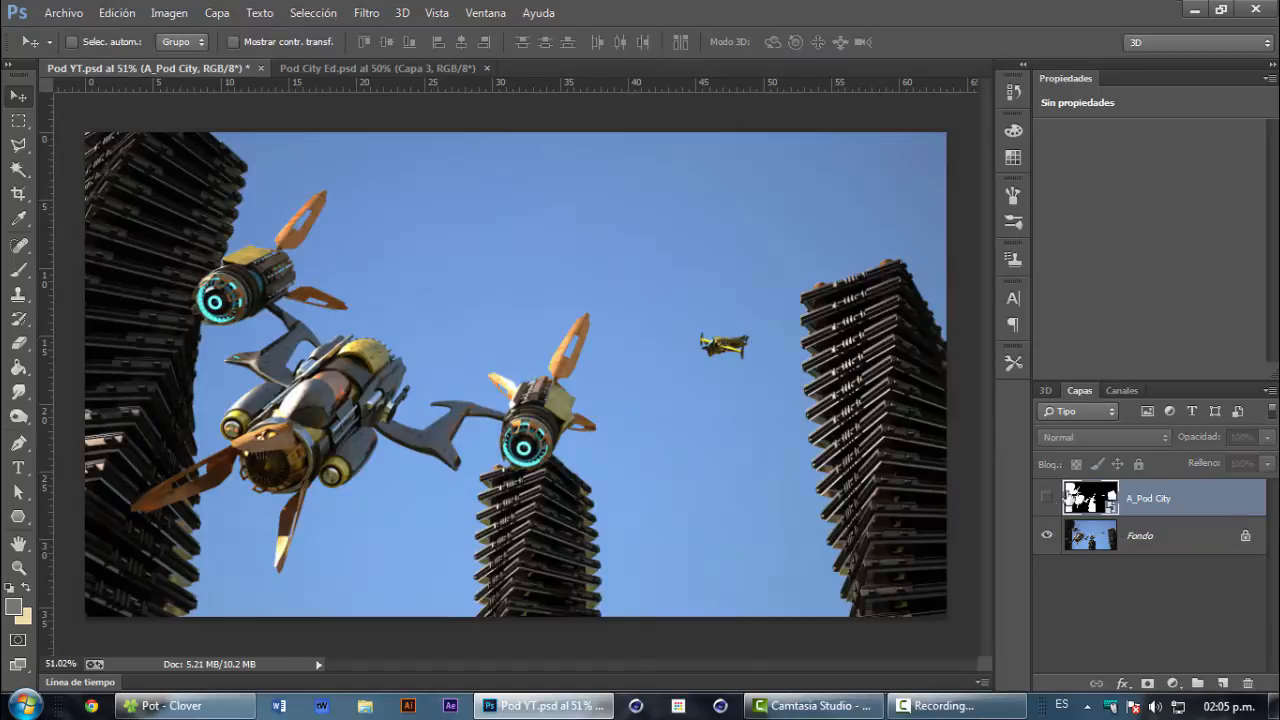
{"action": "left_click", "coordinate": [1047, 499]}
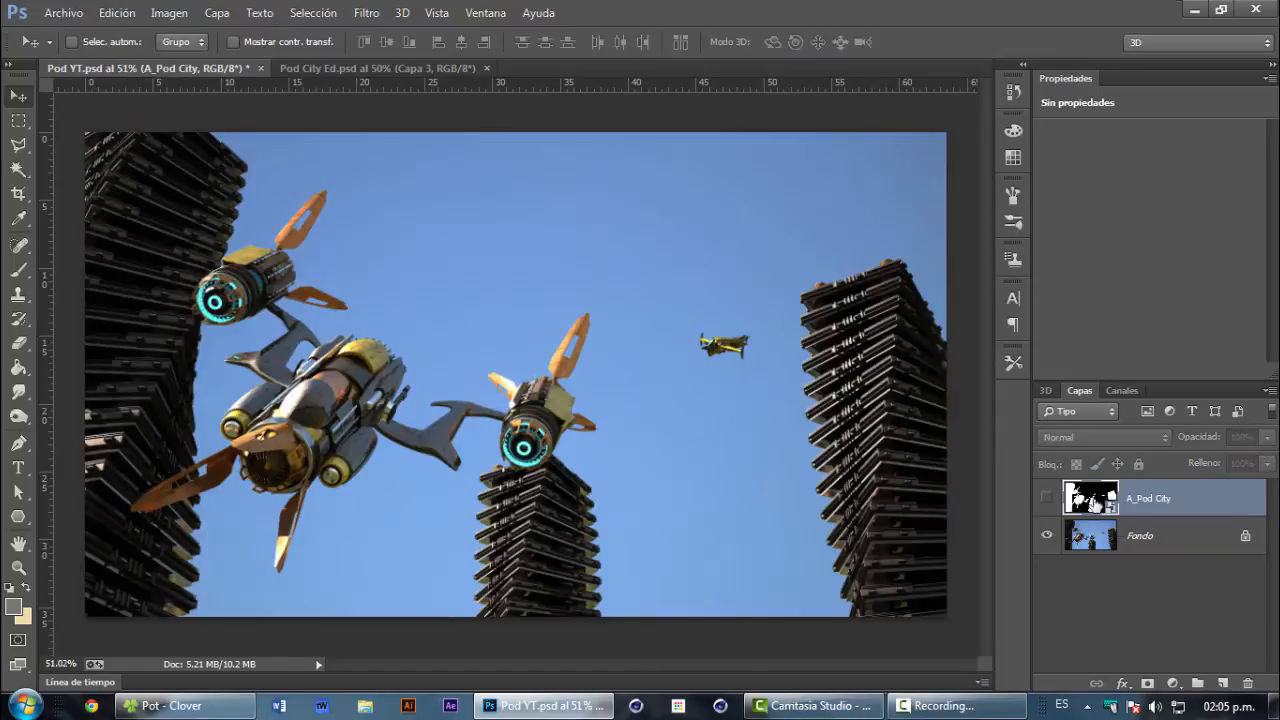
Step: Duplicate the Fondo background layer beneath the A_Pod City layer
{"action": "left_click", "coordinate": [1176, 546]}
{"action": "key", "text": "ctrl+j"}
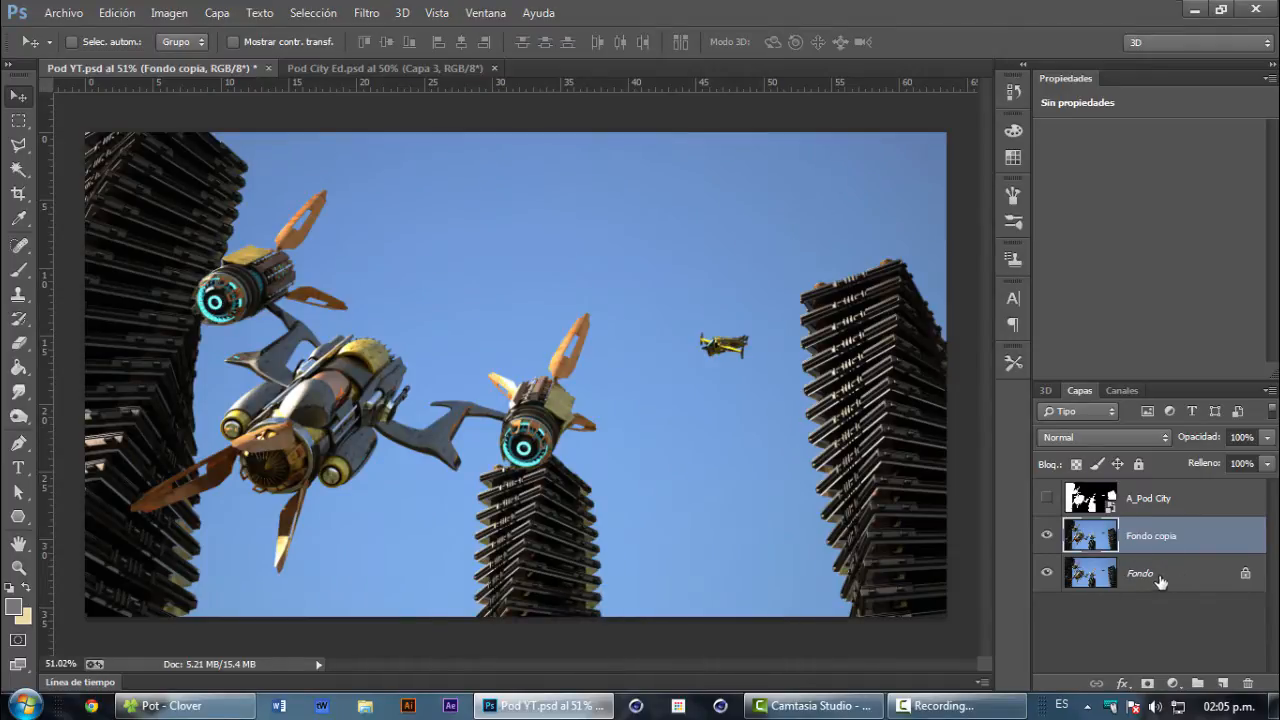
{"action": "key", "text": "Delete"}
{"action": "left_click_drag", "start_coordinate": [1112, 536], "coordinate": [1222, 681]}
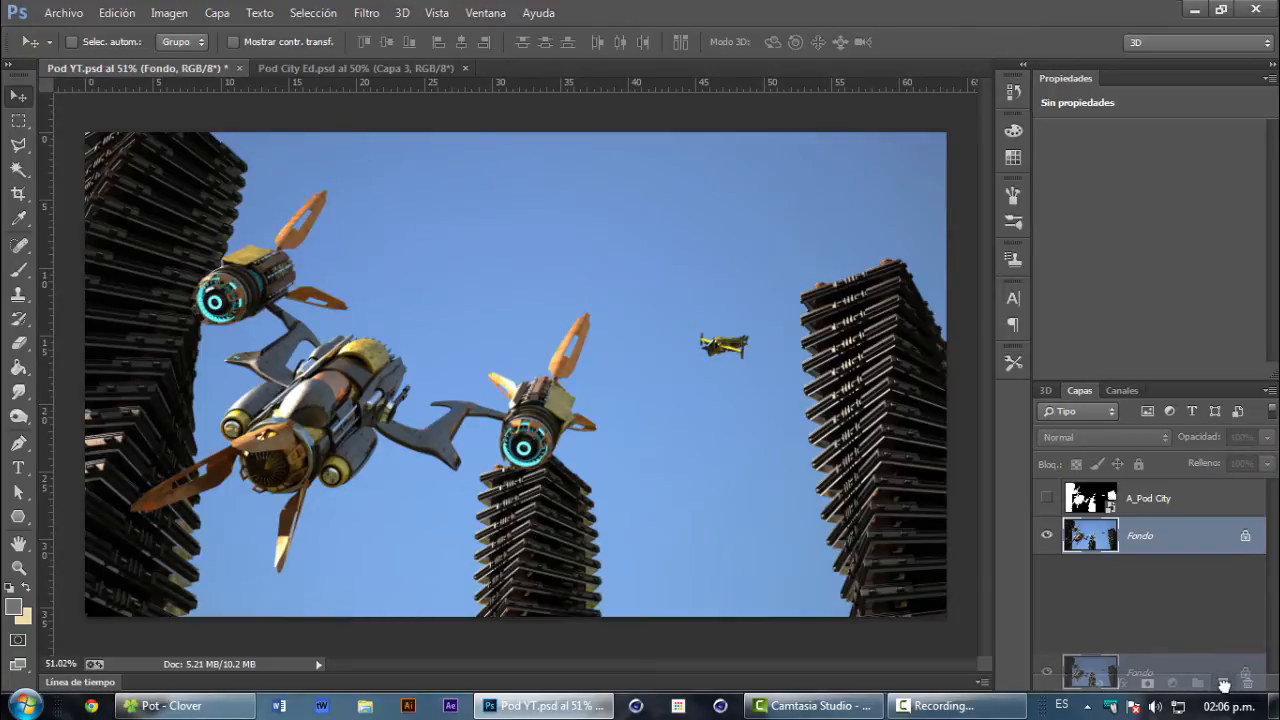
{"action": "left_click_drag", "start_coordinate": [1224, 684], "coordinate": [1223, 683]}
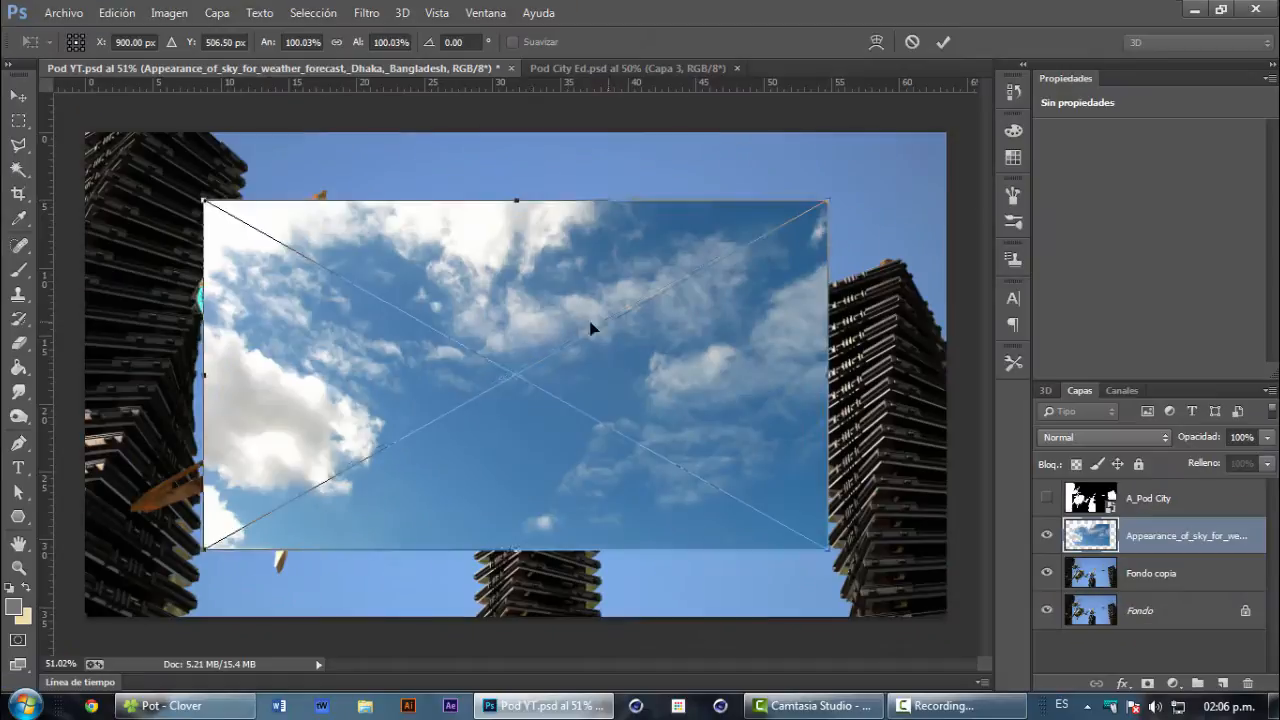
Step: Scale the placed sky photo to about 139% to cover the whole canvas and move its layer below Fondo copia
{"action": "left_click_drag", "start_coordinate": [590, 328], "coordinate": [409, 252]}
{"action": "key", "text": "Left"}
{"action": "left_click_drag", "start_coordinate": [711, 486], "coordinate": [943, 643]}
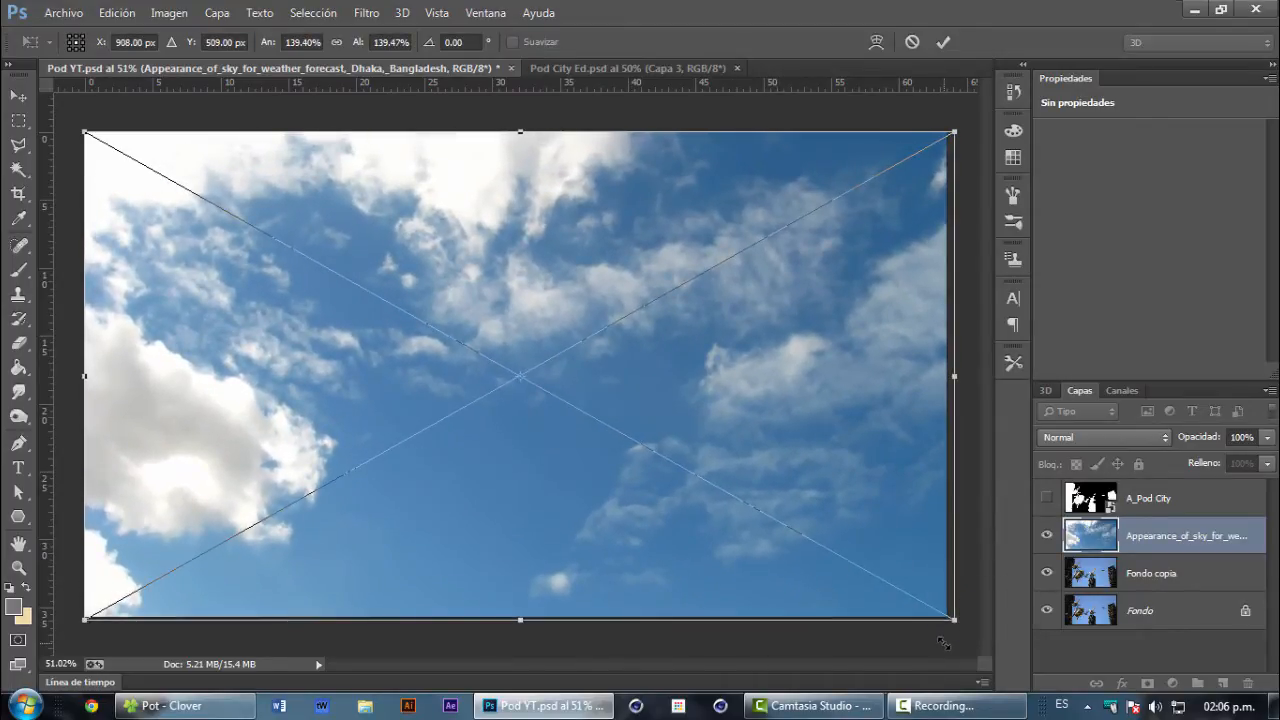
{"action": "key", "text": "Return"}
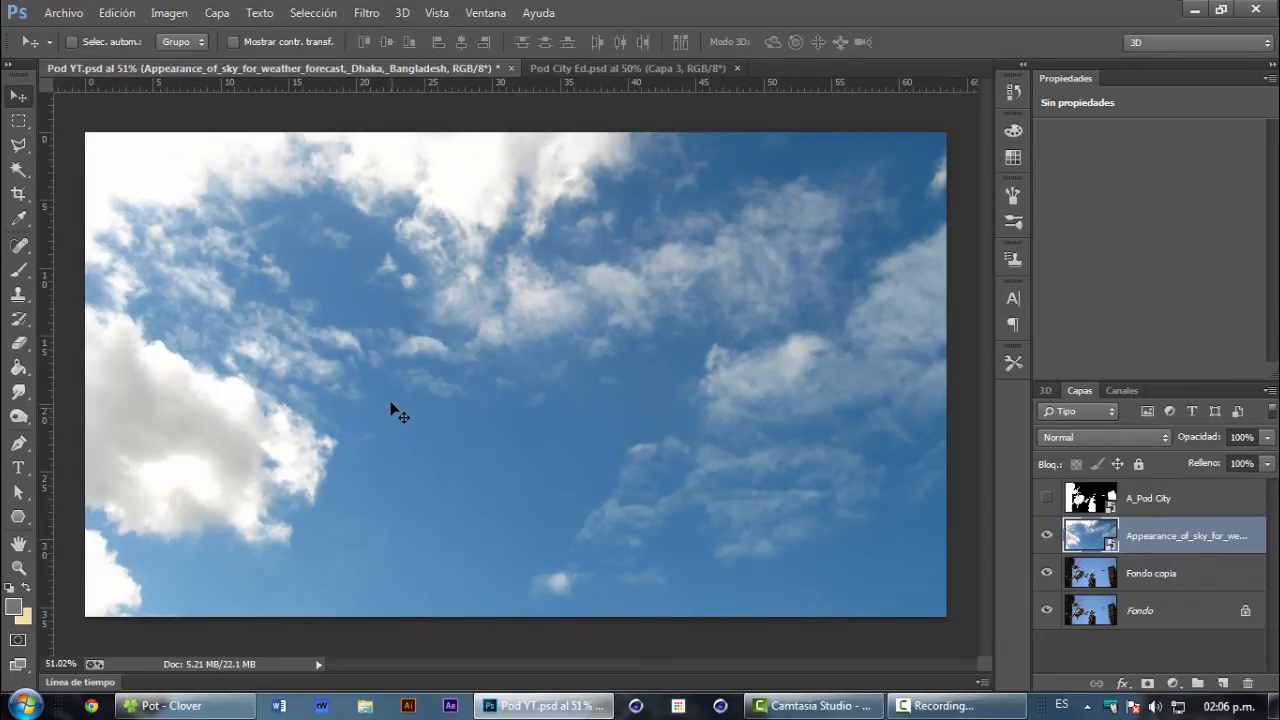
{"action": "left_click_drag", "start_coordinate": [1138, 540], "coordinate": [1157, 590]}
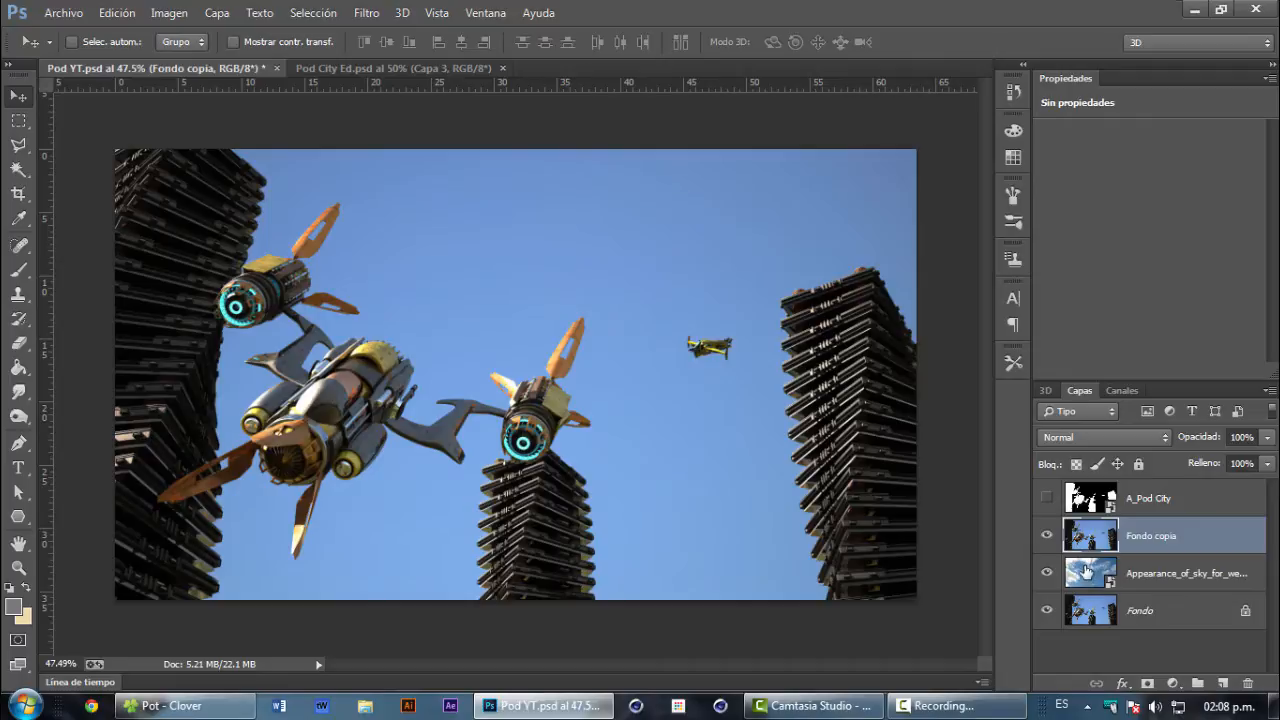
Step: Select the sky region from the A_Pod City layer with the Magic Wand at tolerance 100 and mask it out of Fondo copia
{"action": "left_click", "coordinate": [1095, 503]}
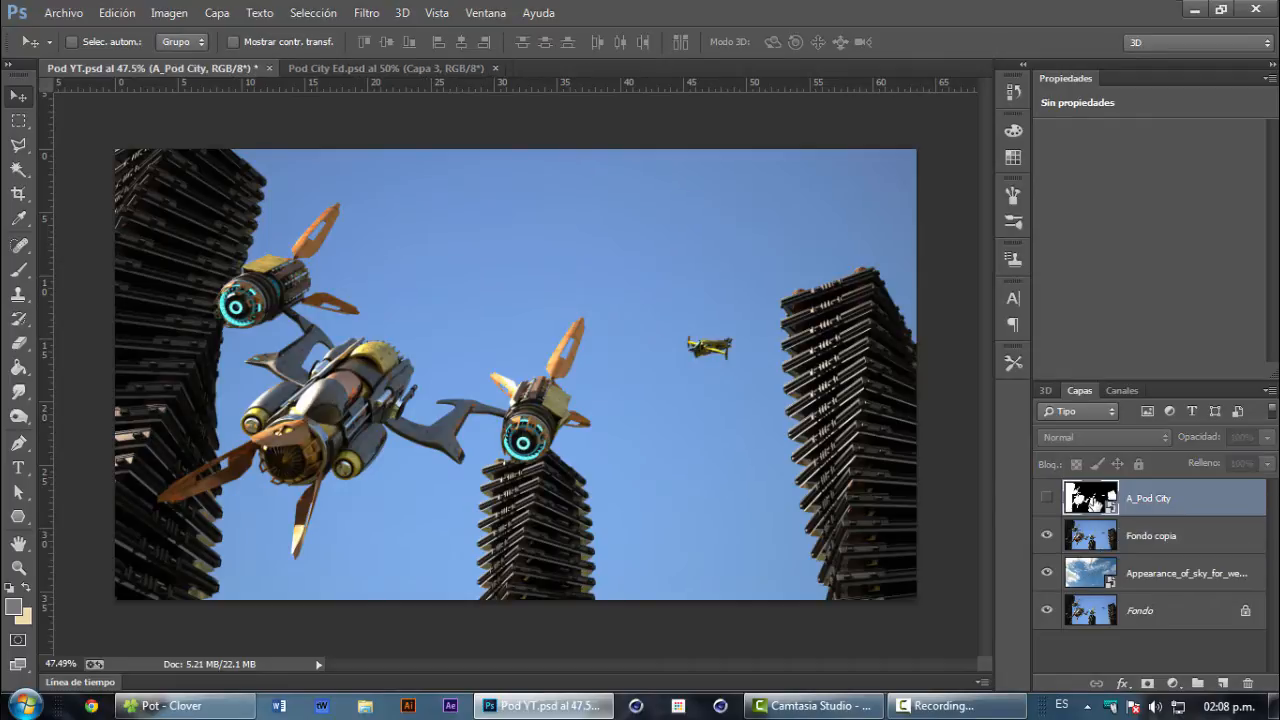
{"action": "left_click", "coordinate": [18, 170]}
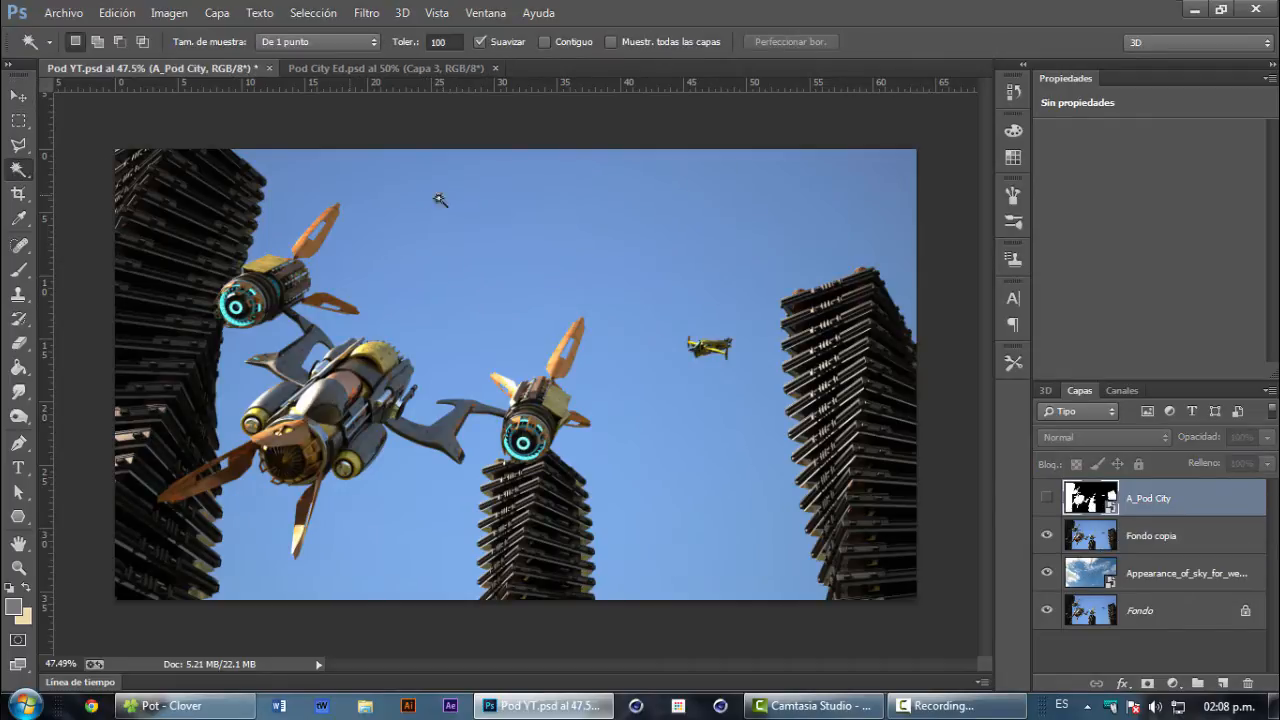
{"action": "left_click", "coordinate": [641, 209]}
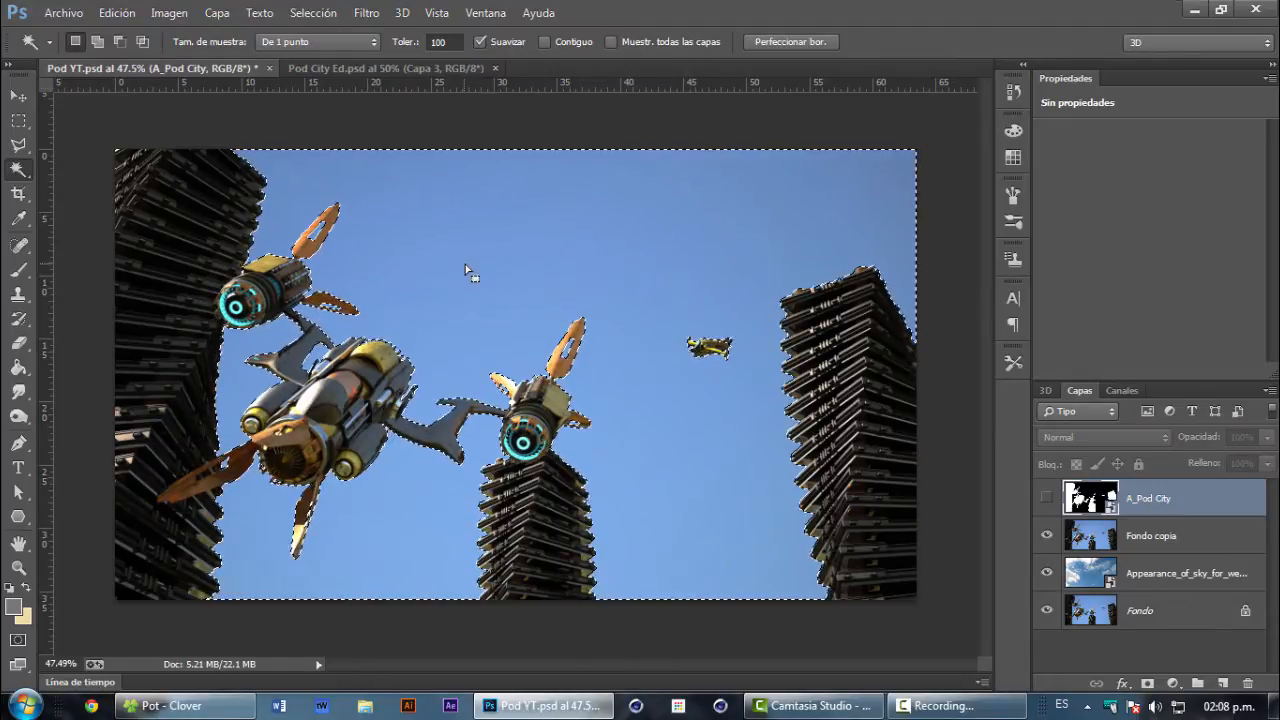
{"action": "left_click", "coordinate": [1084, 539]}
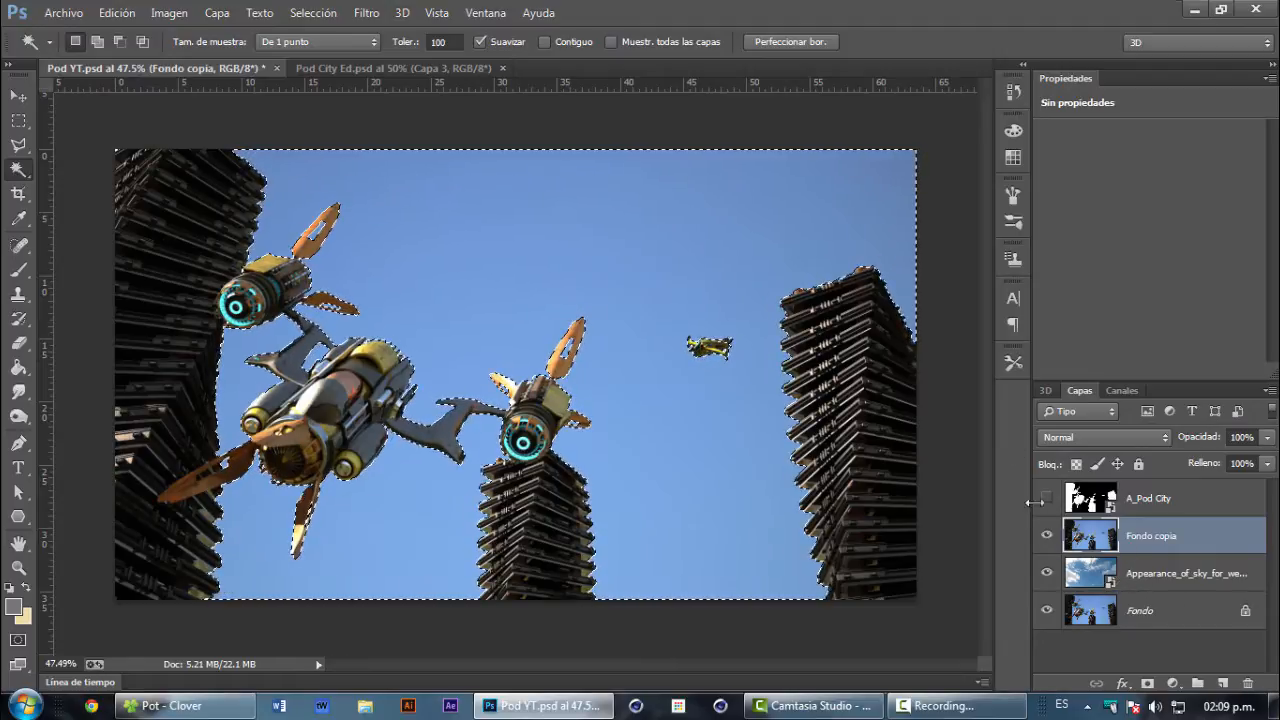
{"action": "left_click", "coordinate": [1148, 688]}
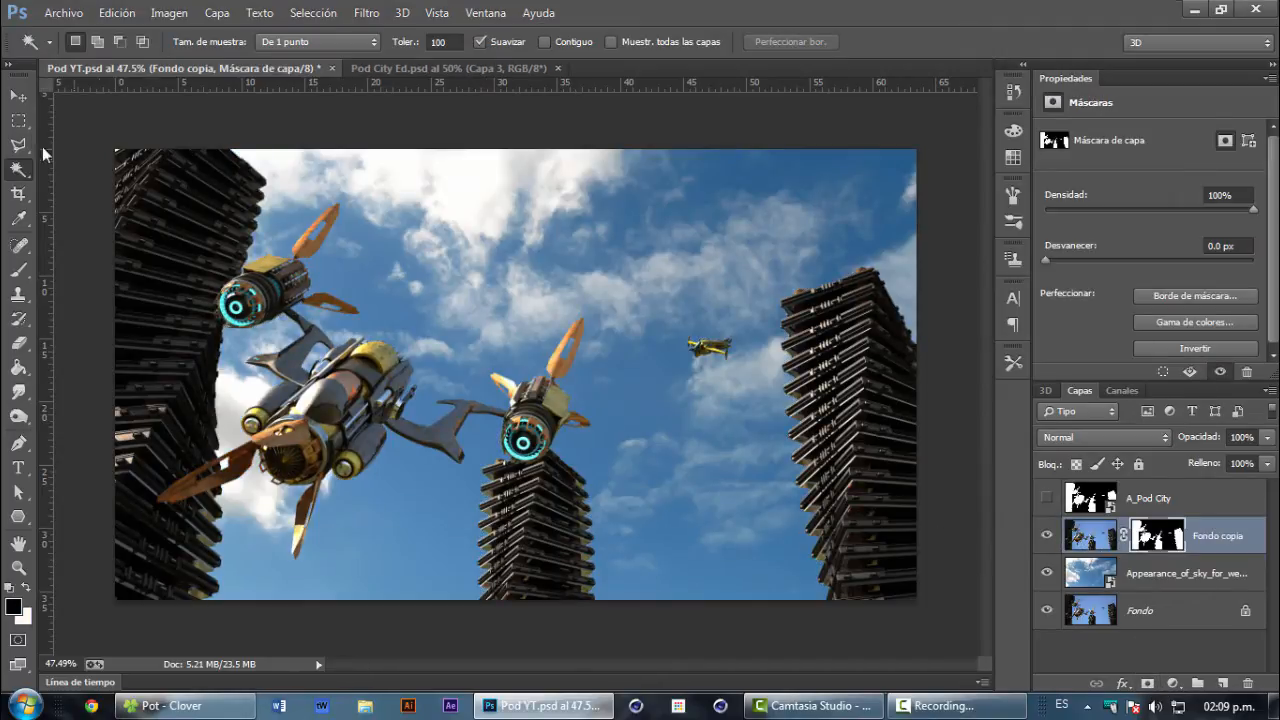
Step: Examine the masked edges of the ship and its engines against the clouds up close
{"action": "left_click", "coordinate": [18, 96]}
{"action": "scroll", "coordinate": [369, 341], "scroll_direction": "up", "scroll_amount": 2}
{"action": "scroll", "coordinate": [370, 345], "scroll_direction": "up", "scroll_amount": 2}
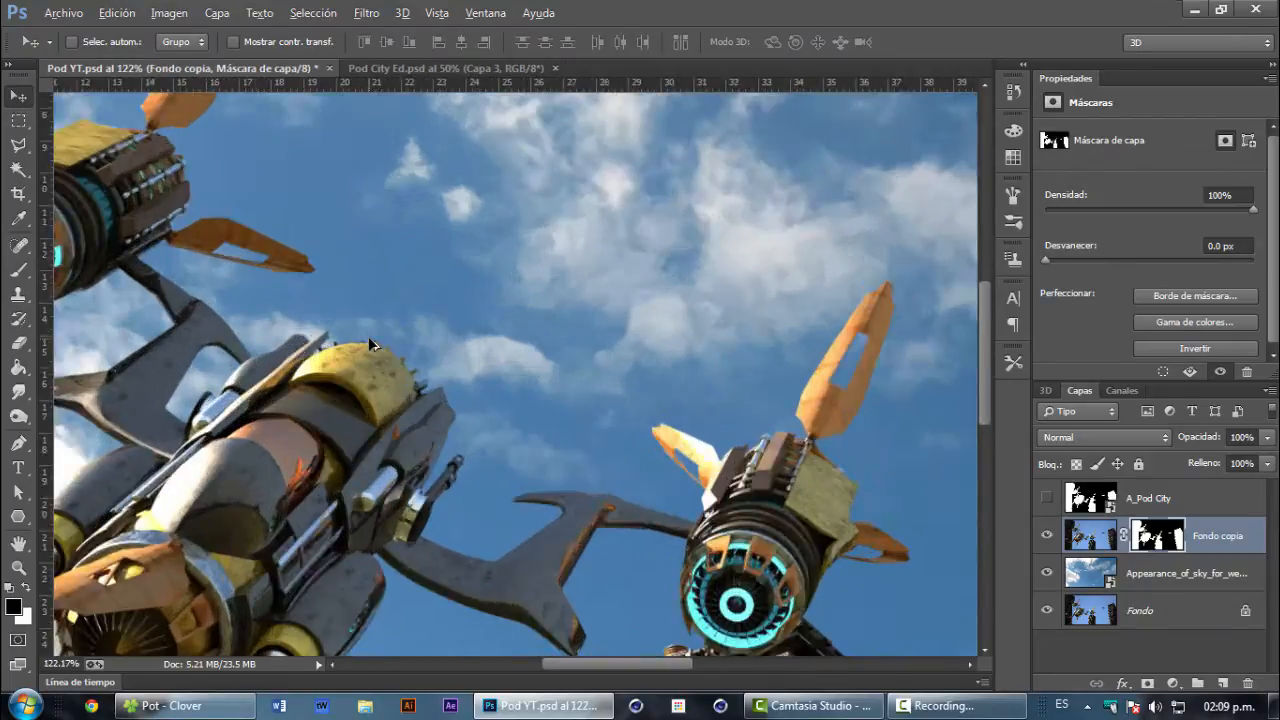
{"action": "scroll", "coordinate": [372, 350], "scroll_direction": "down", "scroll_amount": 3}
{"action": "scroll", "coordinate": [379, 360], "scroll_direction": "up", "scroll_amount": 4}
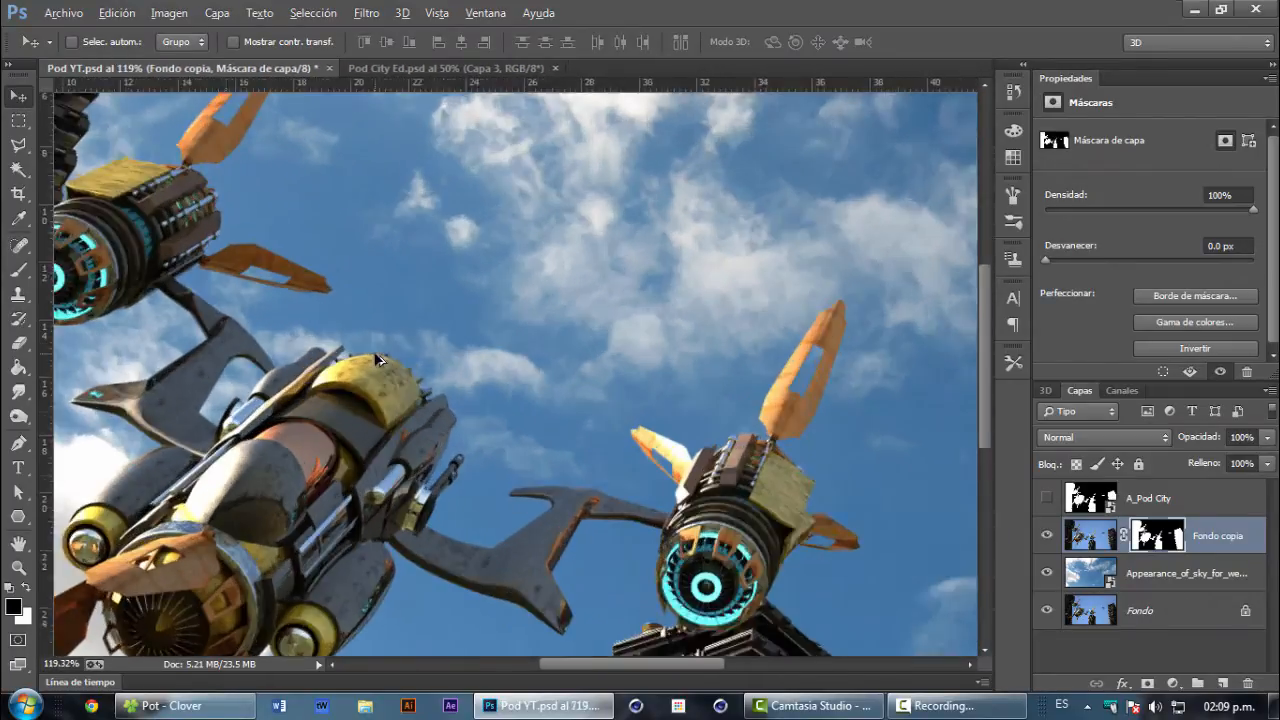
{"action": "scroll", "coordinate": [640, 588], "scroll_direction": "down", "scroll_amount": 5}
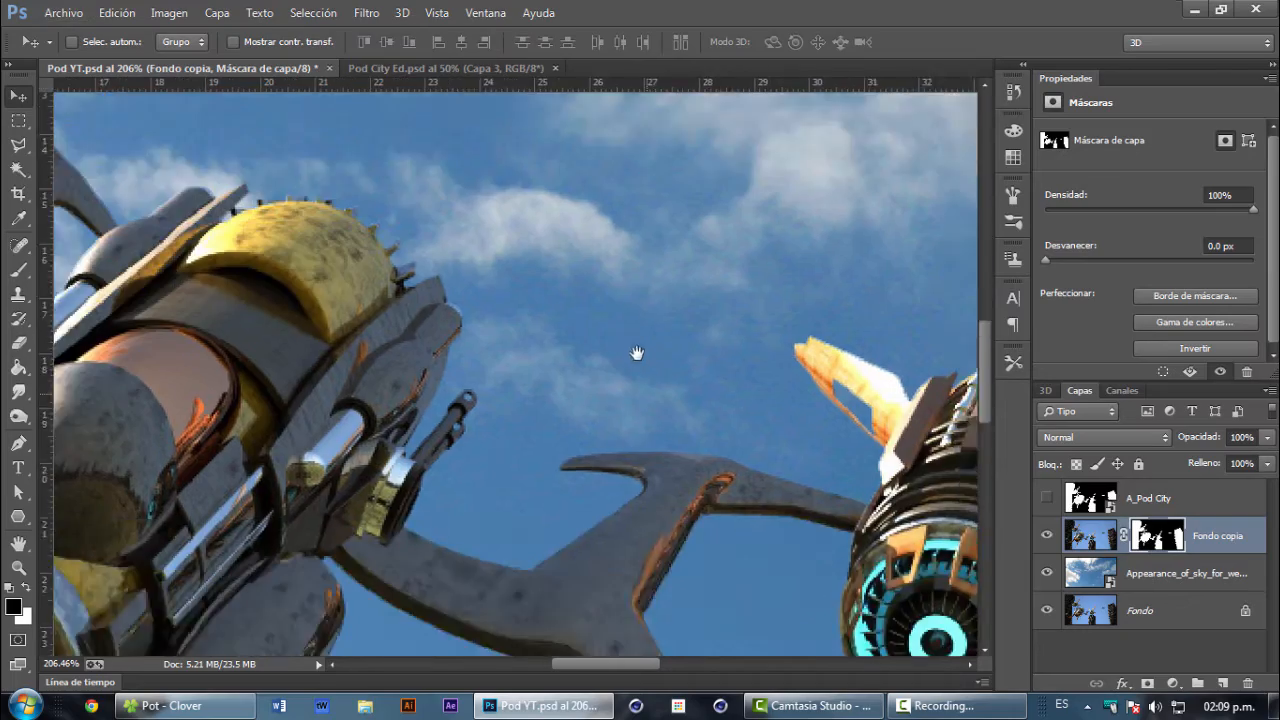
{"action": "scroll", "coordinate": [705, 452], "scroll_direction": "down", "scroll_amount": 5}
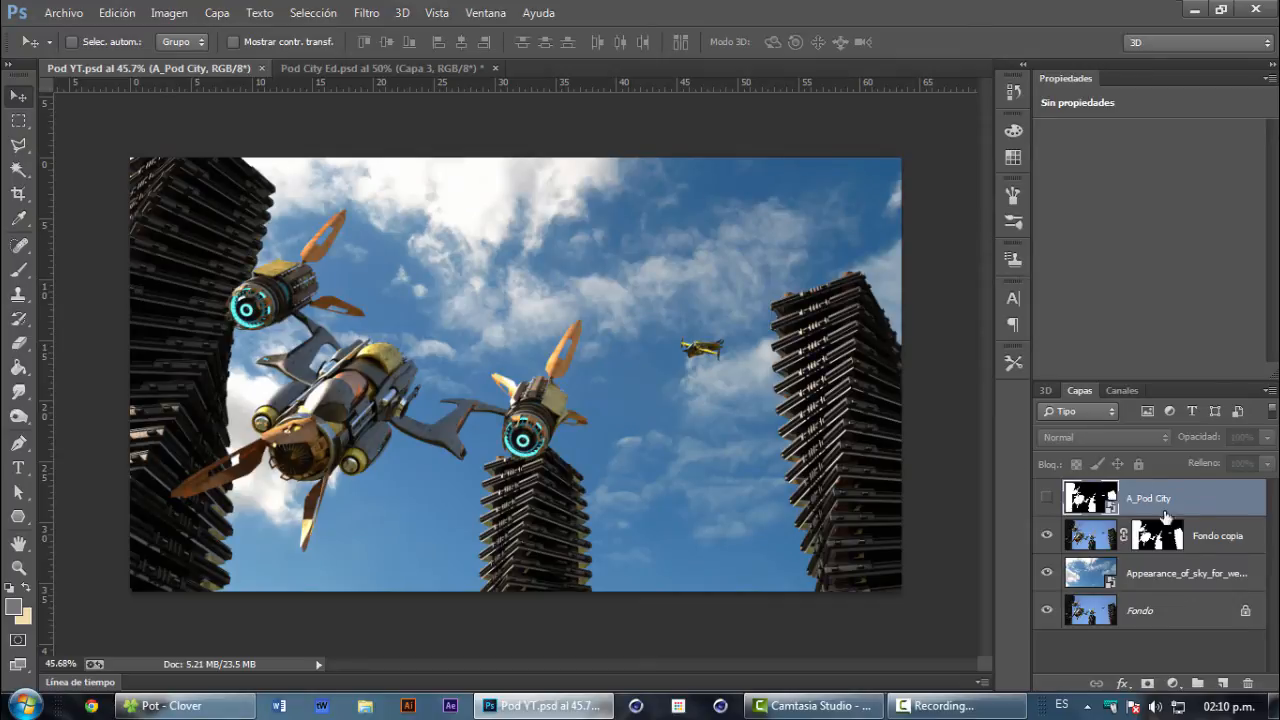
Step: Place the A_Pod City layer just above Fondo and merge duplicates of the Fondo copia and sky layers into one layer
{"action": "left_click_drag", "start_coordinate": [1168, 507], "coordinate": [1130, 572]}
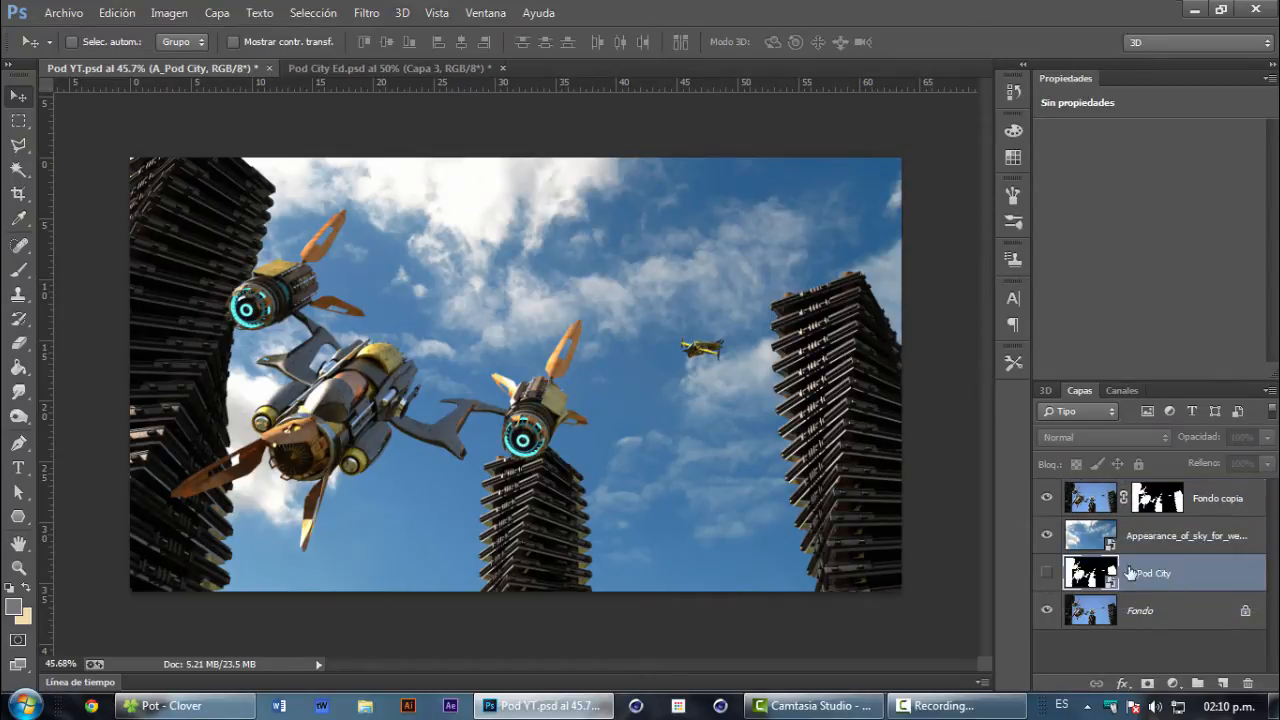
{"action": "left_click", "coordinate": [1206, 499]}
{"action": "left_click", "coordinate": [1172, 545], "text": "shift"}
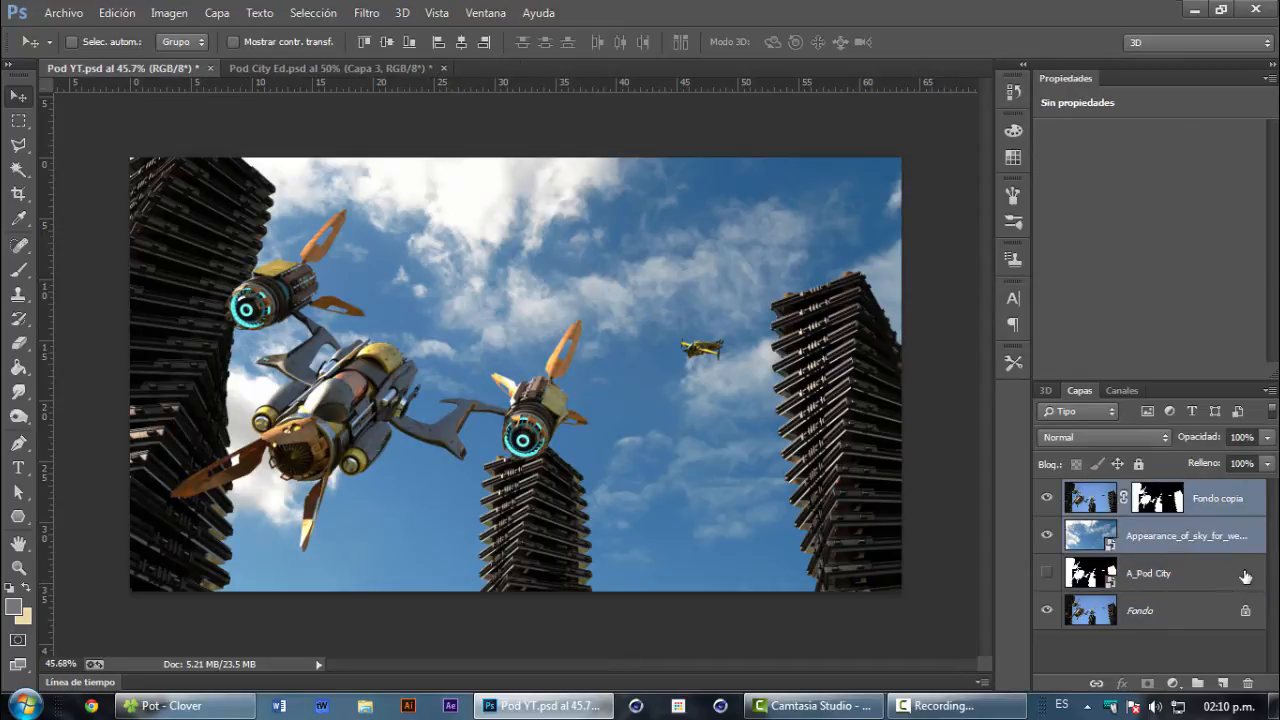
{"action": "key", "text": "ctrl+j"}
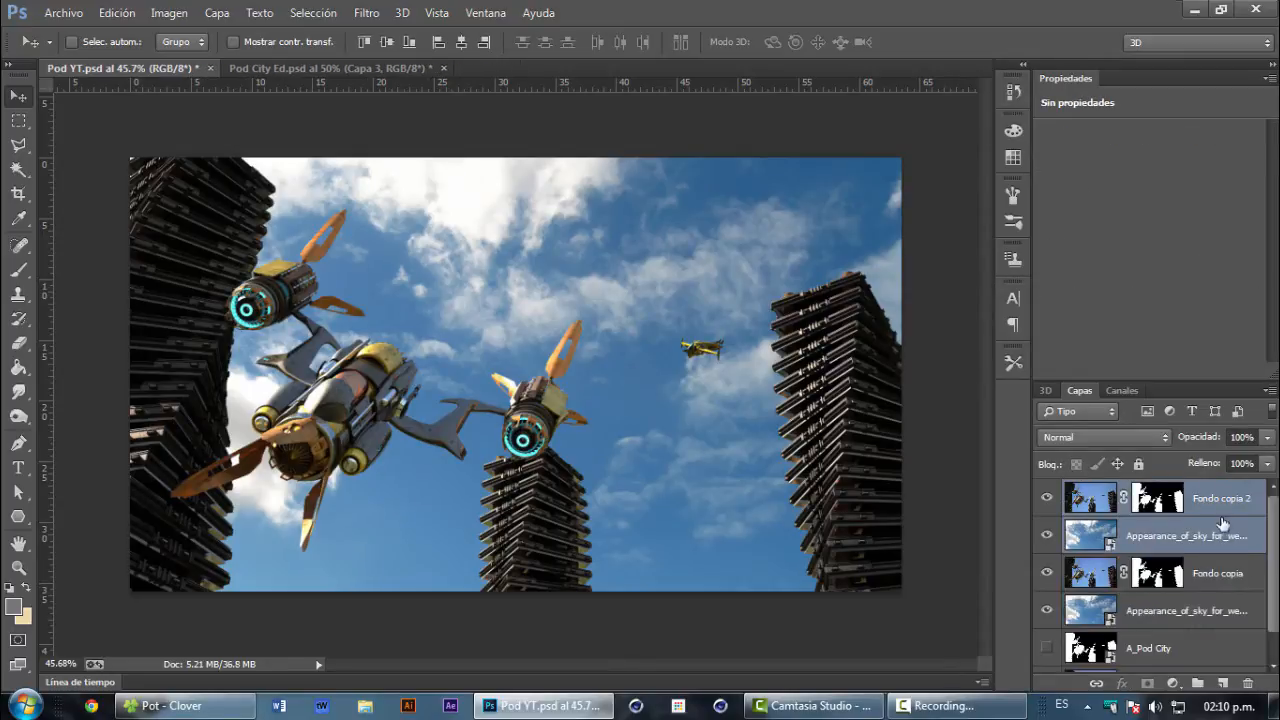
{"action": "right_click", "coordinate": [1145, 535]}
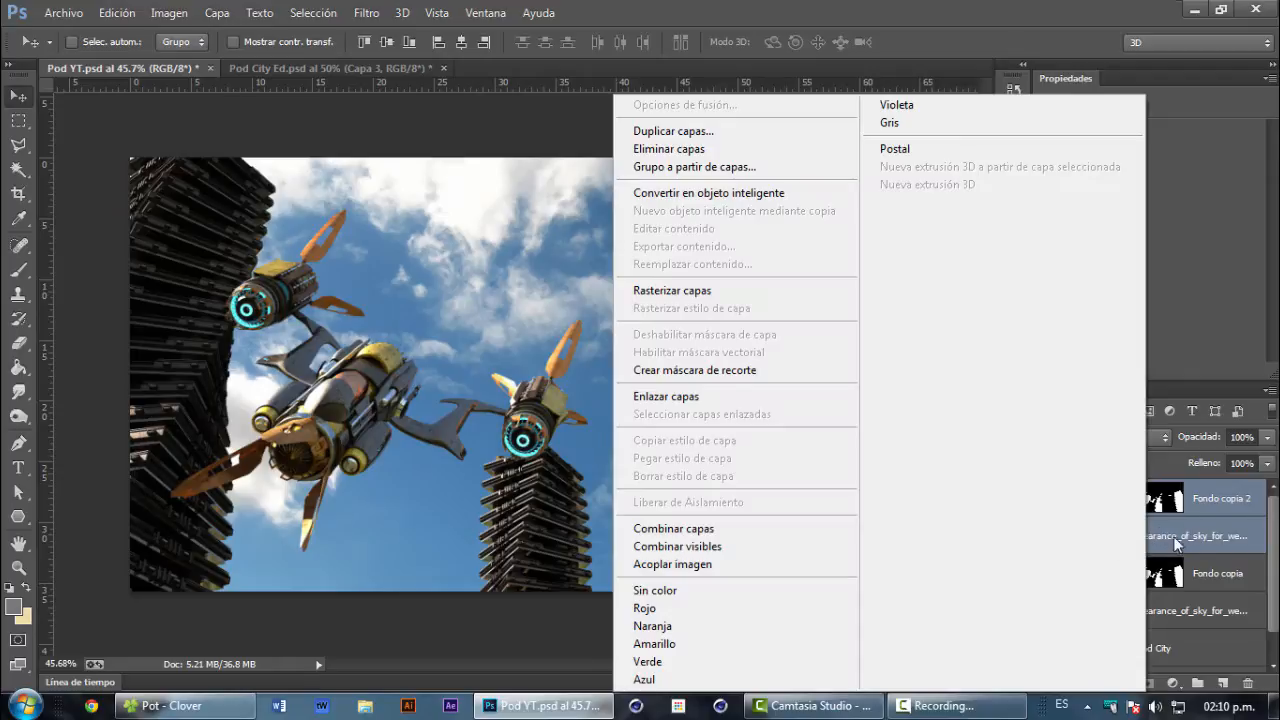
{"action": "left_click", "coordinate": [720, 530]}
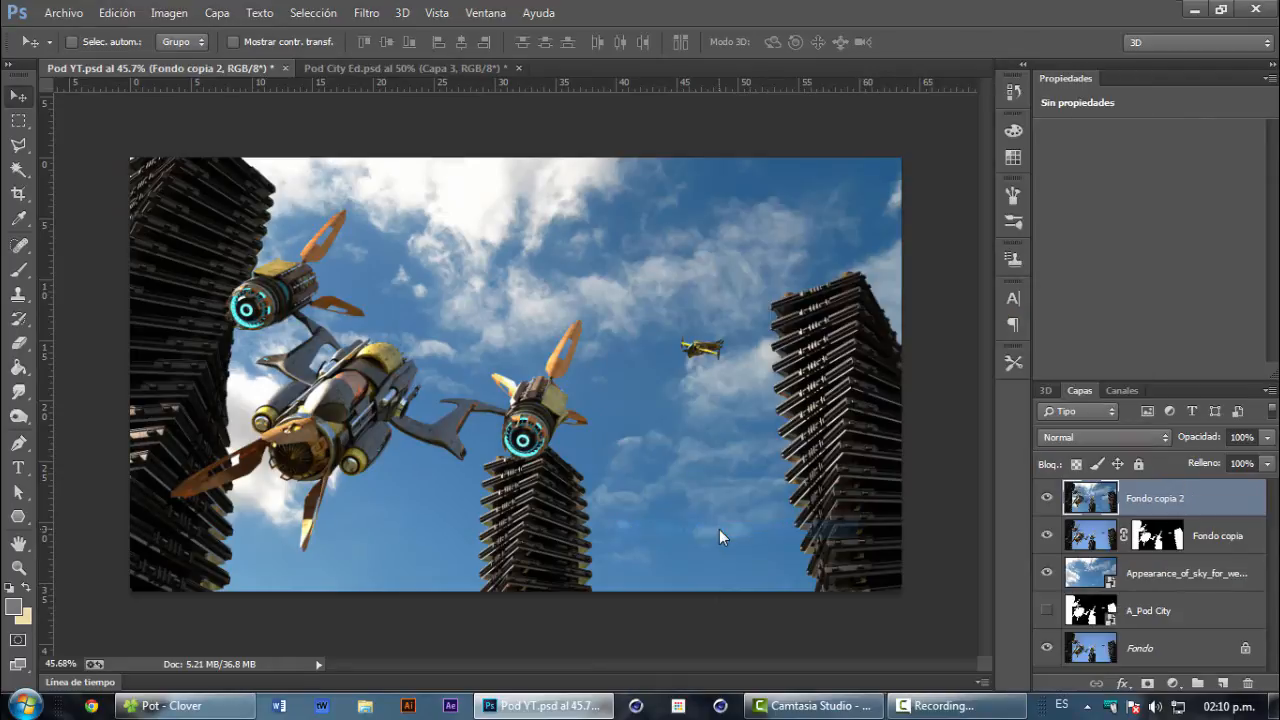
Step: Check the merged Fondo copia 2 layer on its own and duplicate it
{"action": "left_click", "coordinate": [1047, 500], "text": "alt"}
{"action": "left_click", "coordinate": [1047, 500], "text": "alt"}
{"action": "key", "text": "ctrl+j"}
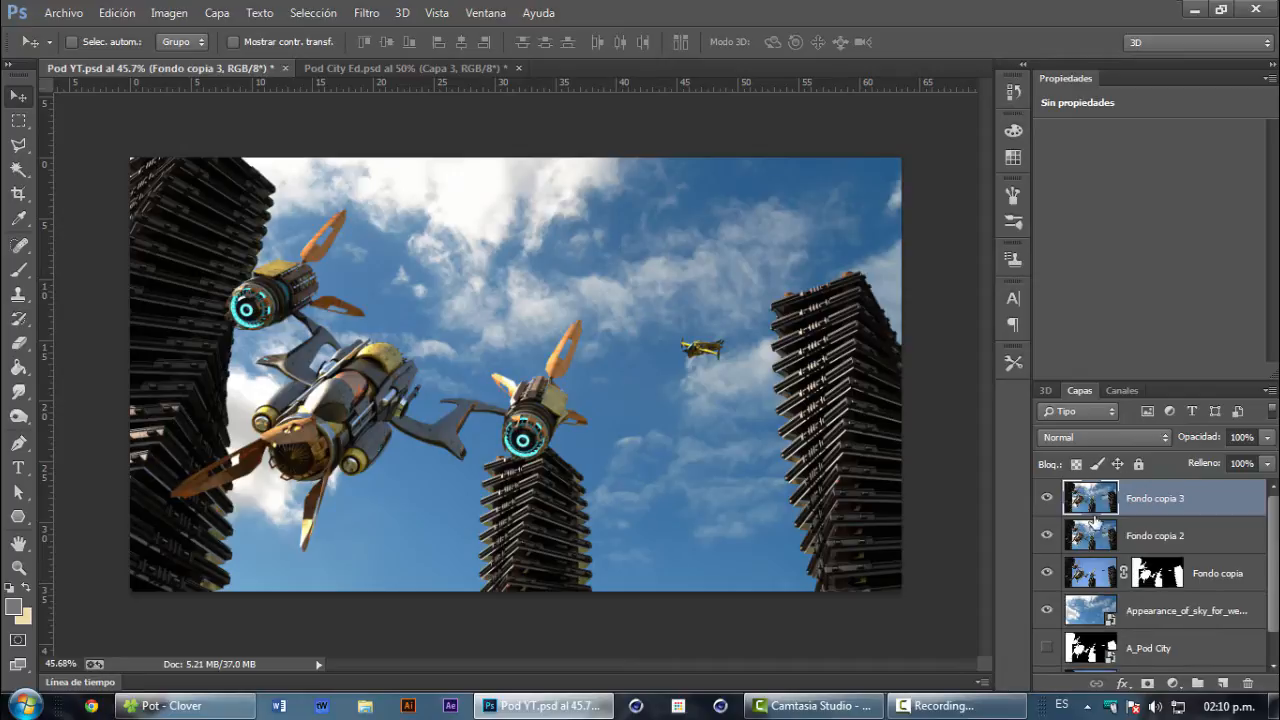
Step: Start a Motion Blur on the Fondo copia 3 layer and set its angle to 36°
{"action": "left_click", "coordinate": [368, 18]}
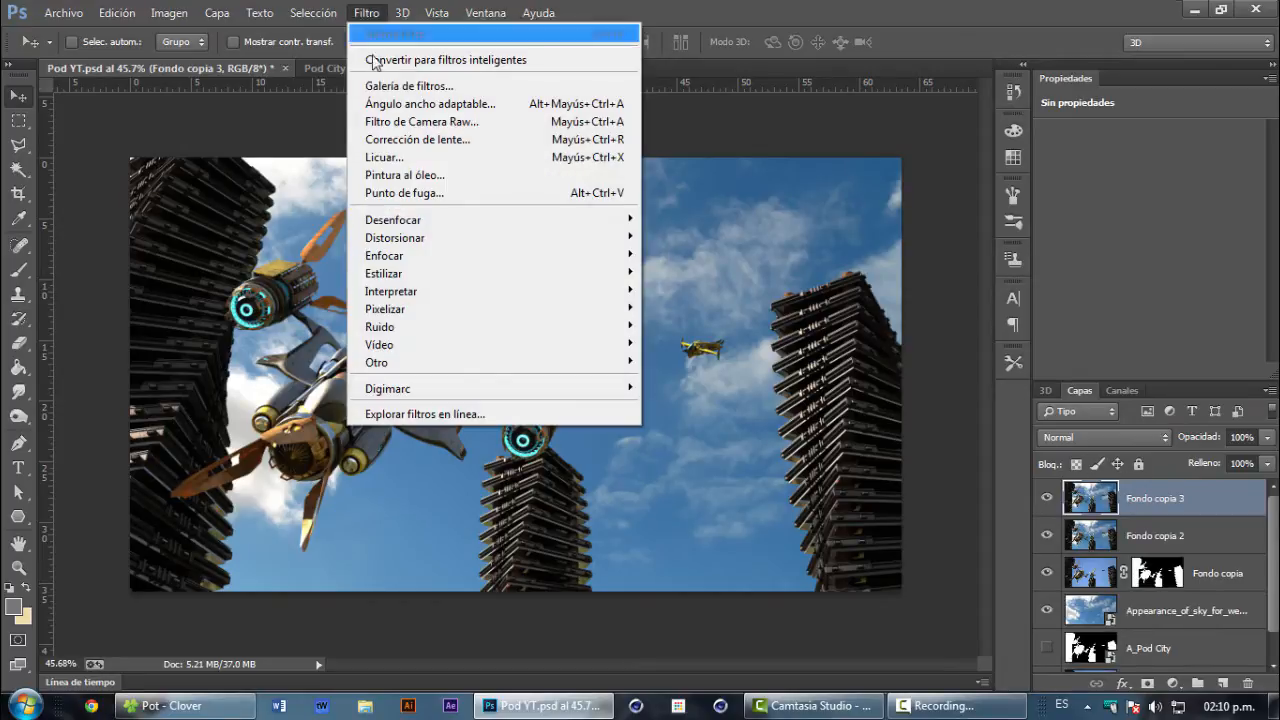
{"action": "left_click", "coordinate": [725, 6]}
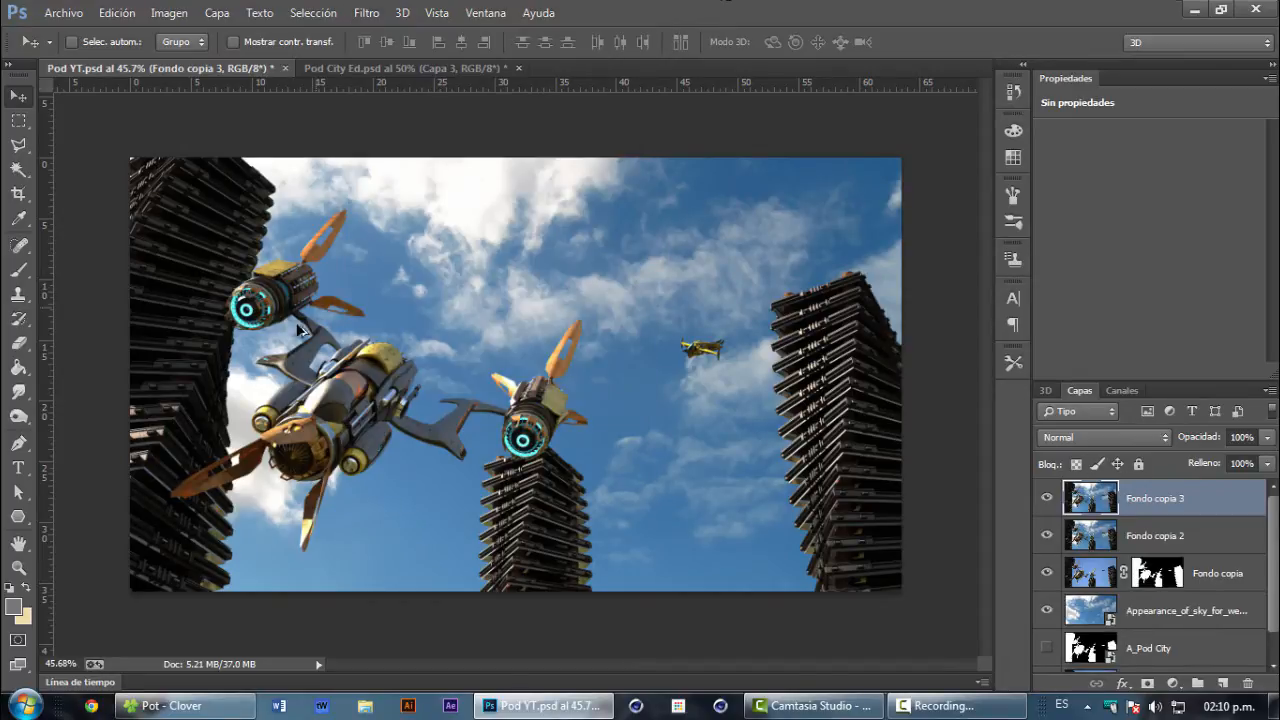
{"action": "scroll", "coordinate": [306, 328], "scroll_direction": "up", "scroll_amount": 5}
{"action": "scroll", "coordinate": [237, 340], "scroll_direction": "up", "scroll_amount": 5}
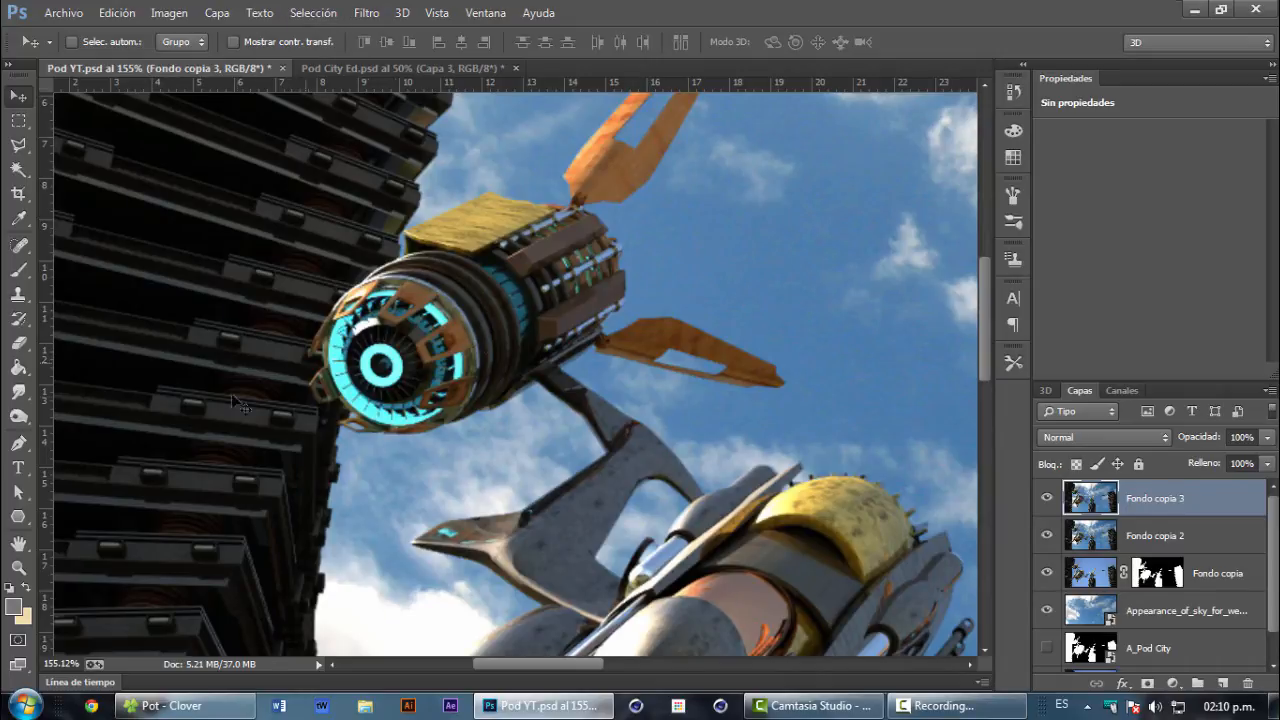
{"action": "left_click", "coordinate": [366, 13]}
{"action": "mouse_move", "coordinate": [531, 219]}
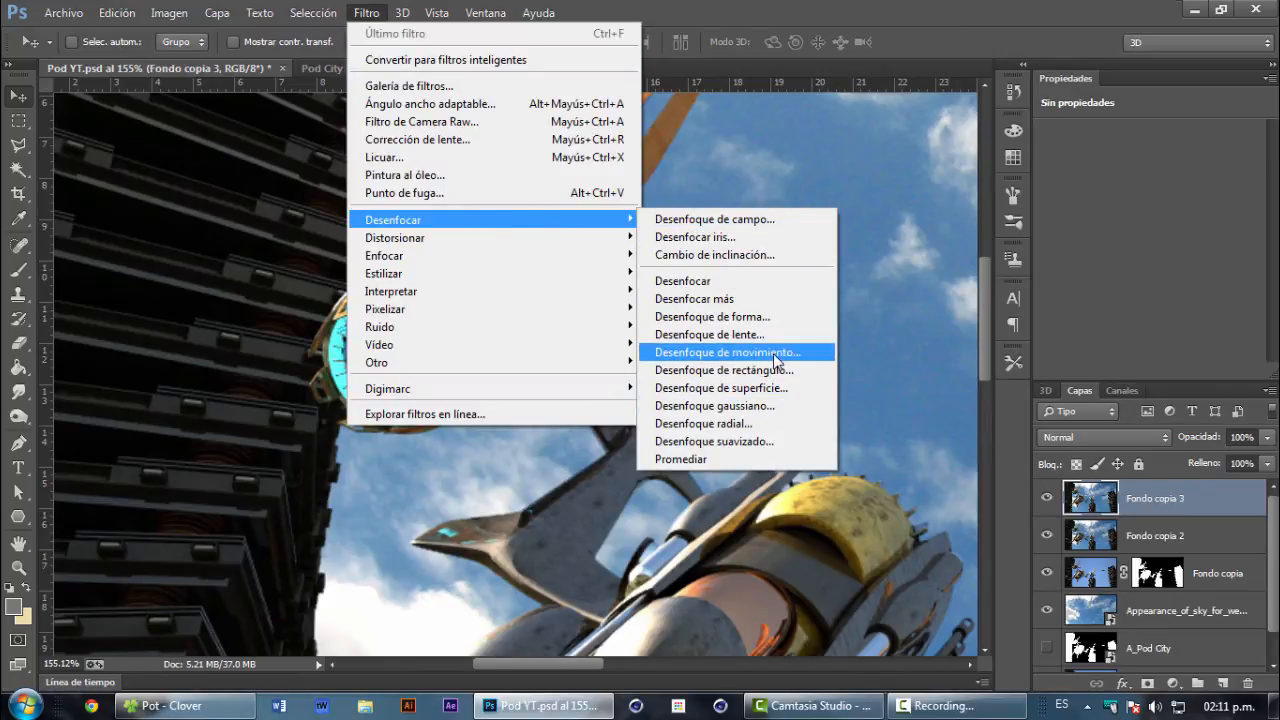
{"action": "left_click", "coordinate": [773, 353]}
{"action": "left_click_drag", "start_coordinate": [913, 378], "coordinate": [931, 364]}
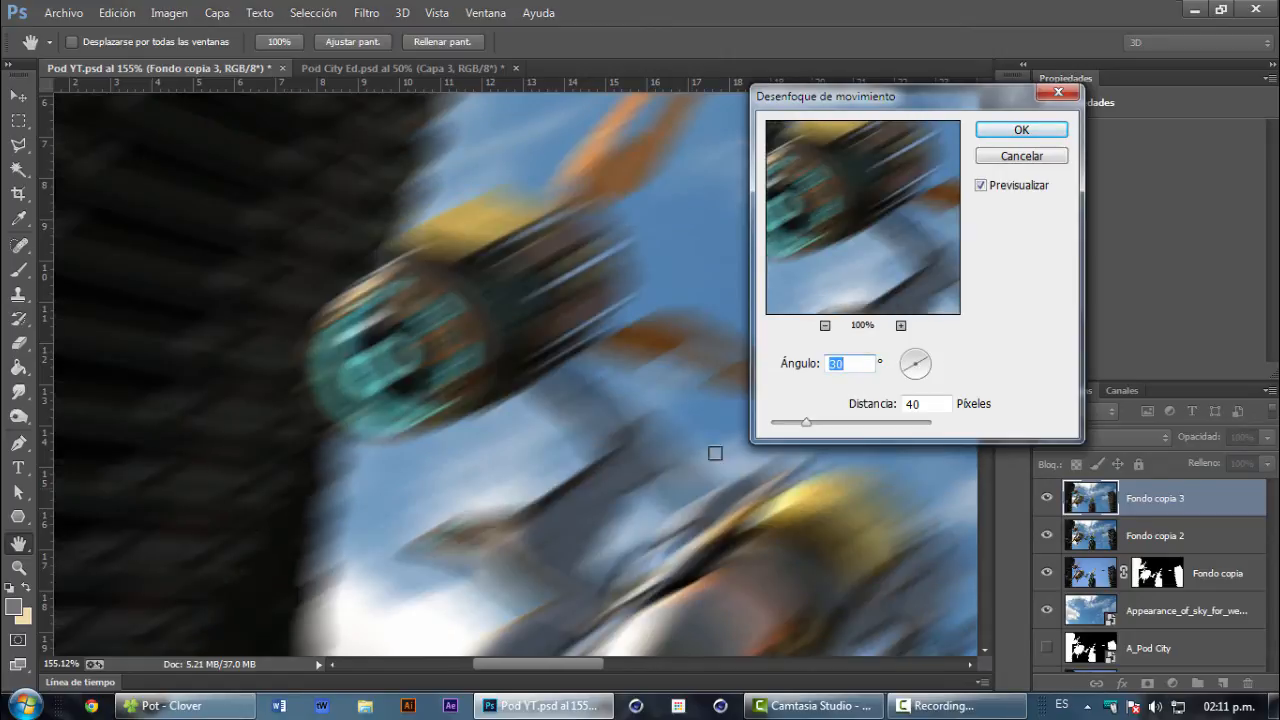
{"action": "left_click_drag", "start_coordinate": [696, 532], "coordinate": [589, 447]}
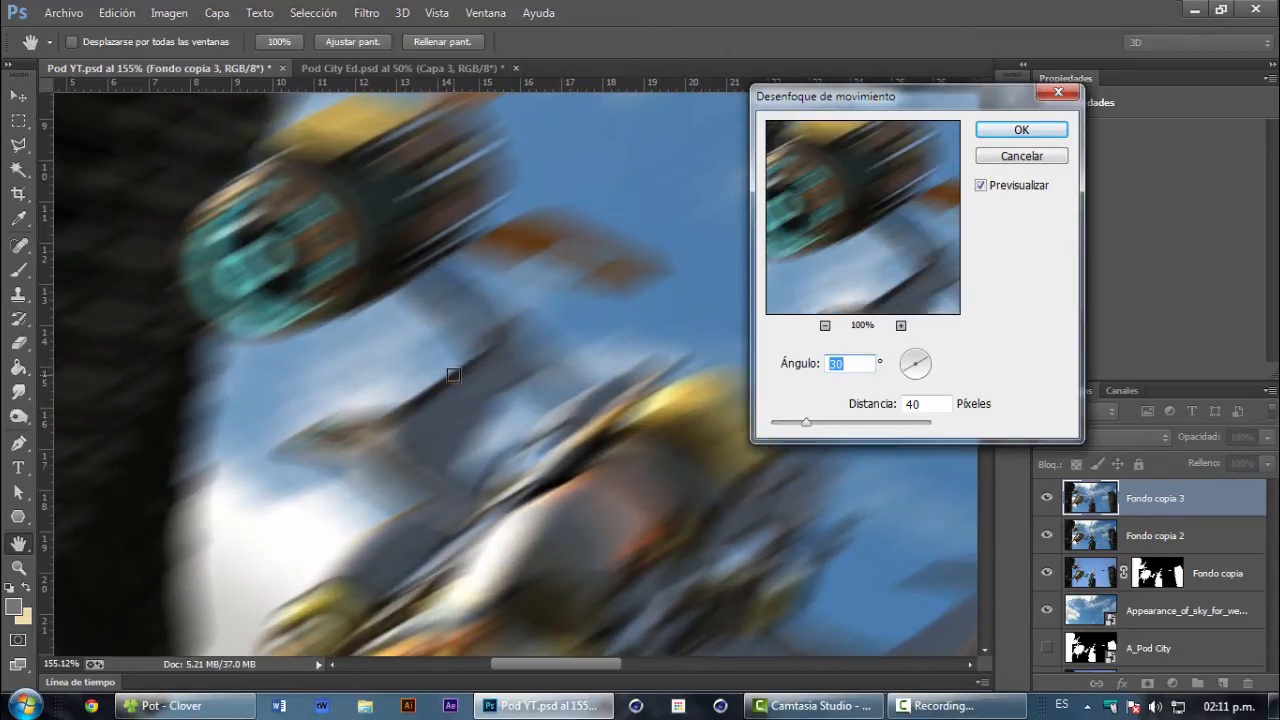
{"action": "key", "text": "Down"}
{"action": "left_click_drag", "start_coordinate": [535, 458], "coordinate": [660, 468]}
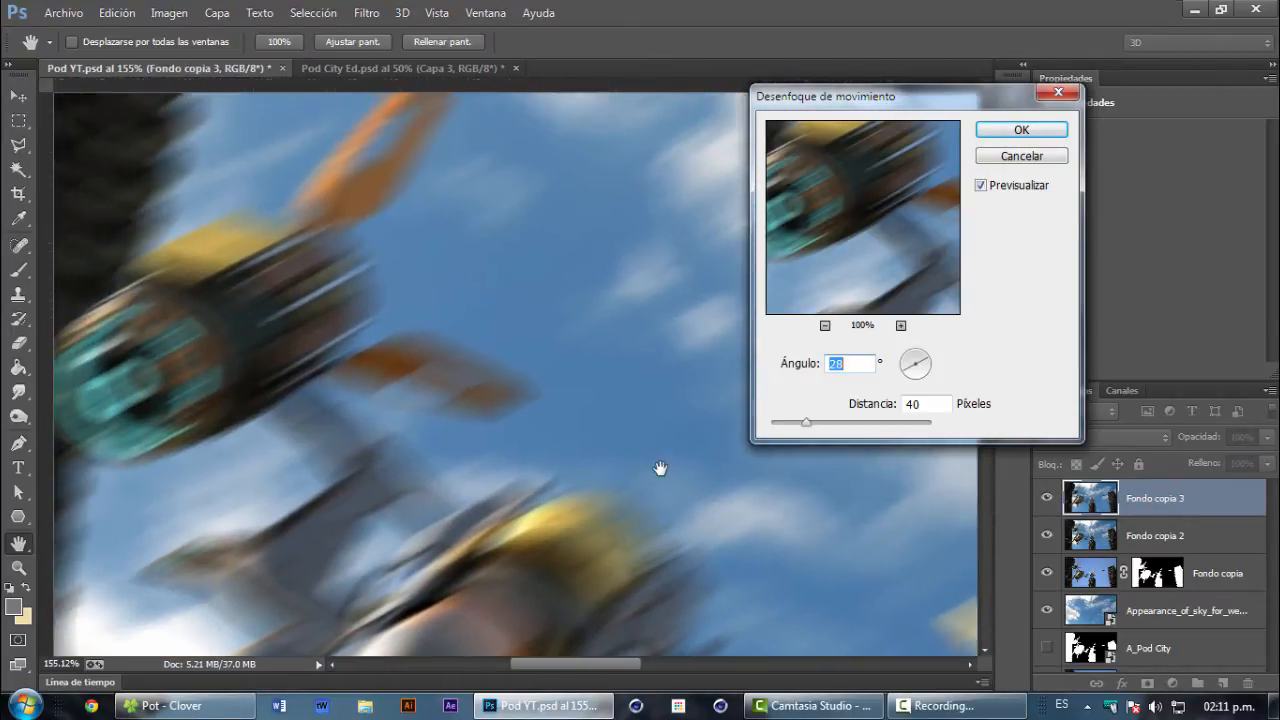
{"action": "left_click", "coordinate": [927, 356]}
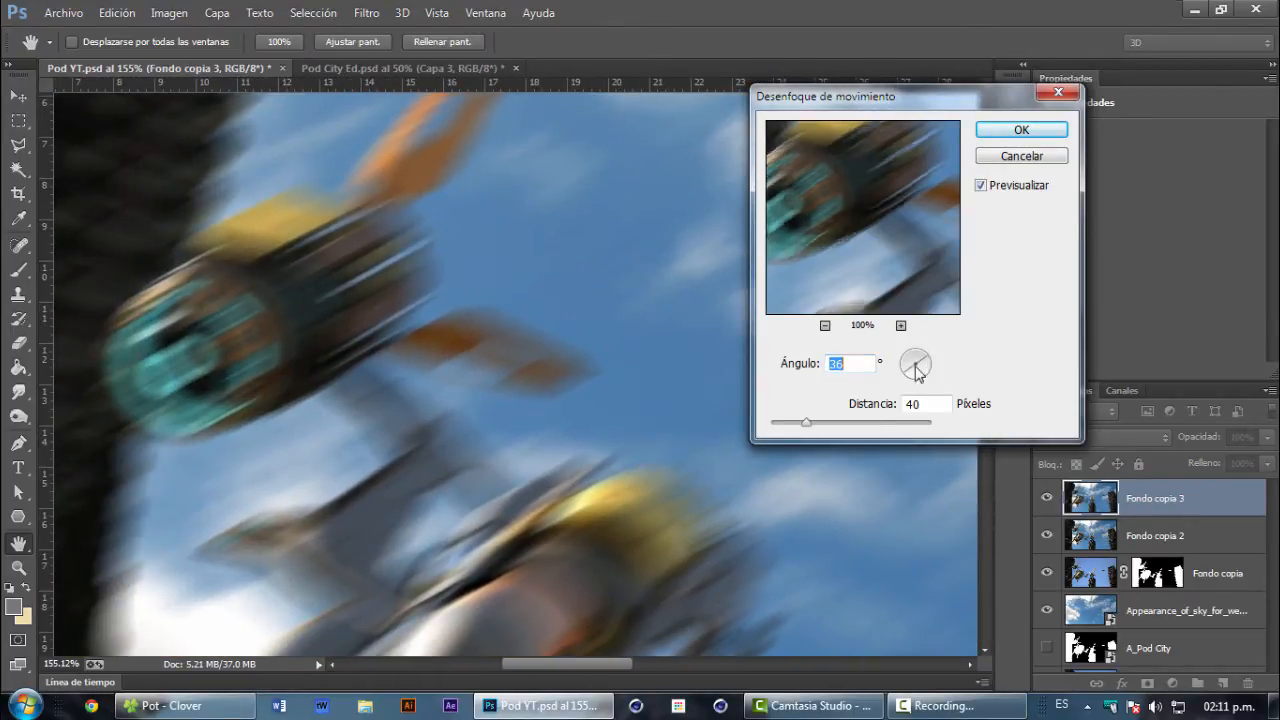
Step: Set the blur distance to 17 pixels and apply the Motion Blur
{"action": "left_click_drag", "start_coordinate": [627, 523], "coordinate": [931, 627]}
{"action": "left_click_drag", "start_coordinate": [805, 424], "coordinate": [787, 428]}
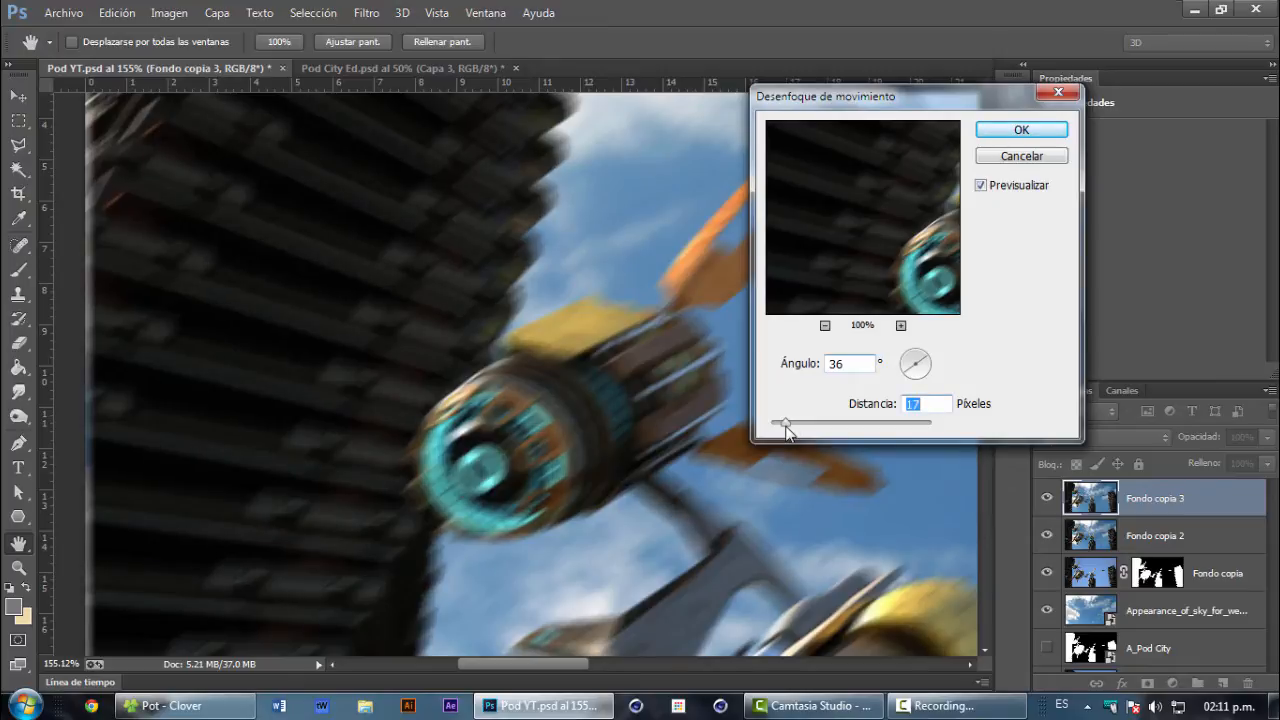
{"action": "left_click", "coordinate": [1050, 130]}
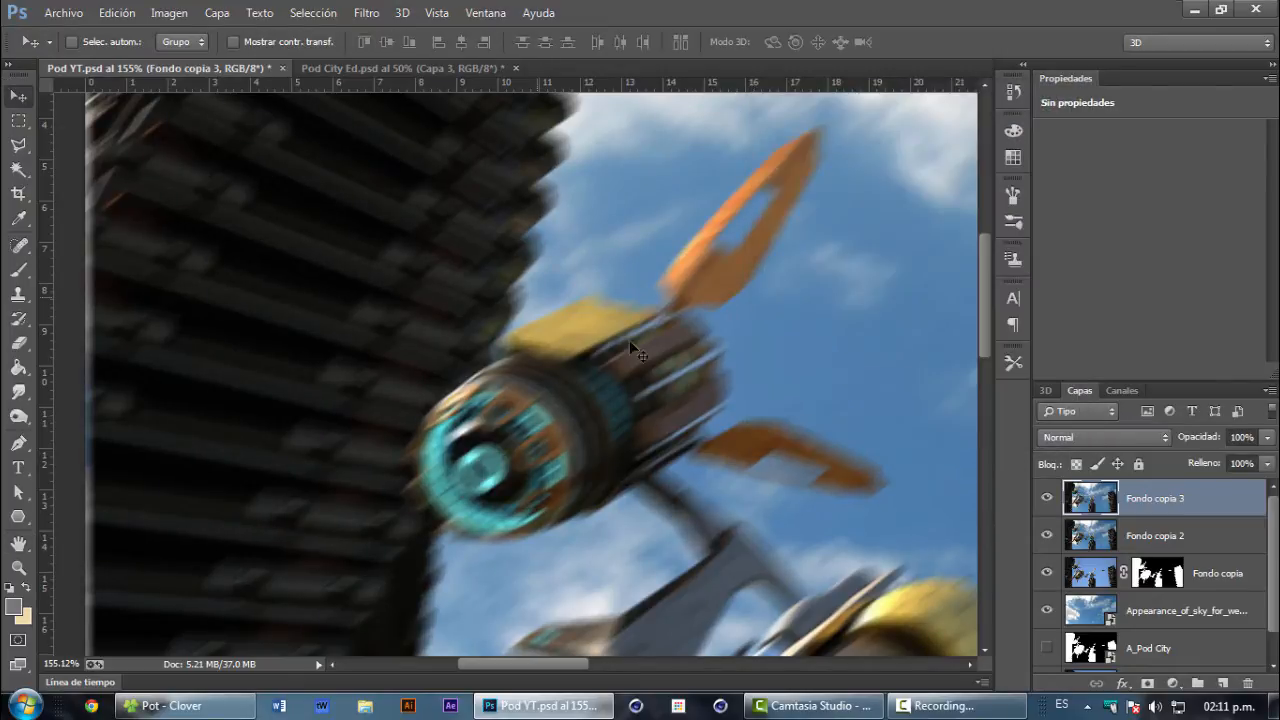
Step: Add a black layer mask to Fondo copia 3 that hides the whole blurred image
{"action": "scroll", "coordinate": [543, 309], "scroll_direction": "down", "scroll_amount": 6}
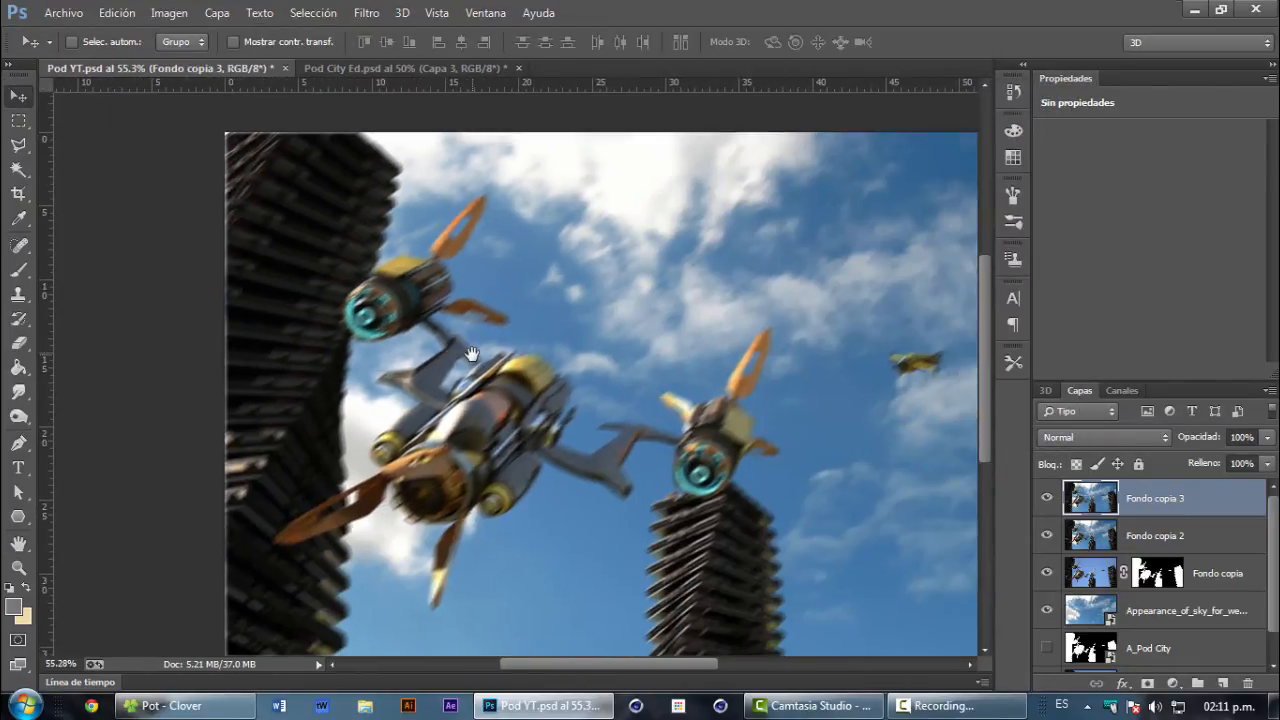
{"action": "scroll", "coordinate": [471, 354], "scroll_direction": "up", "scroll_amount": 2}
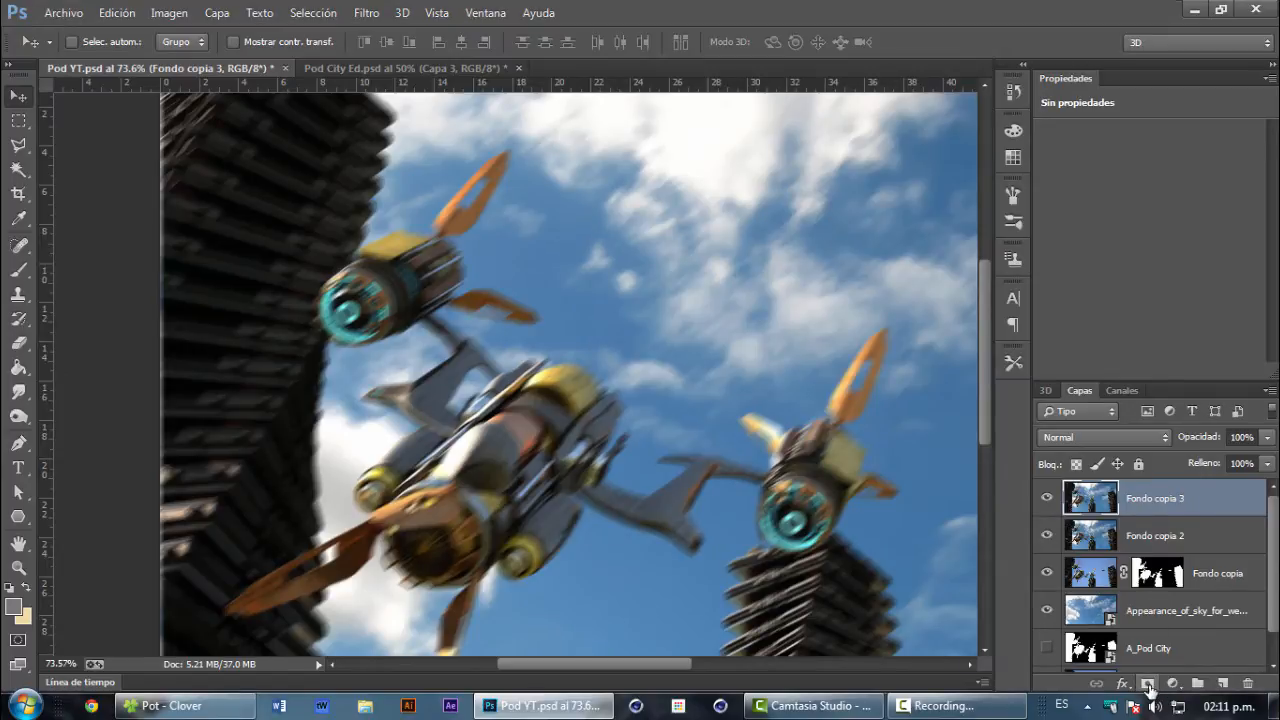
{"action": "left_click", "coordinate": [1148, 685], "text": "alt"}
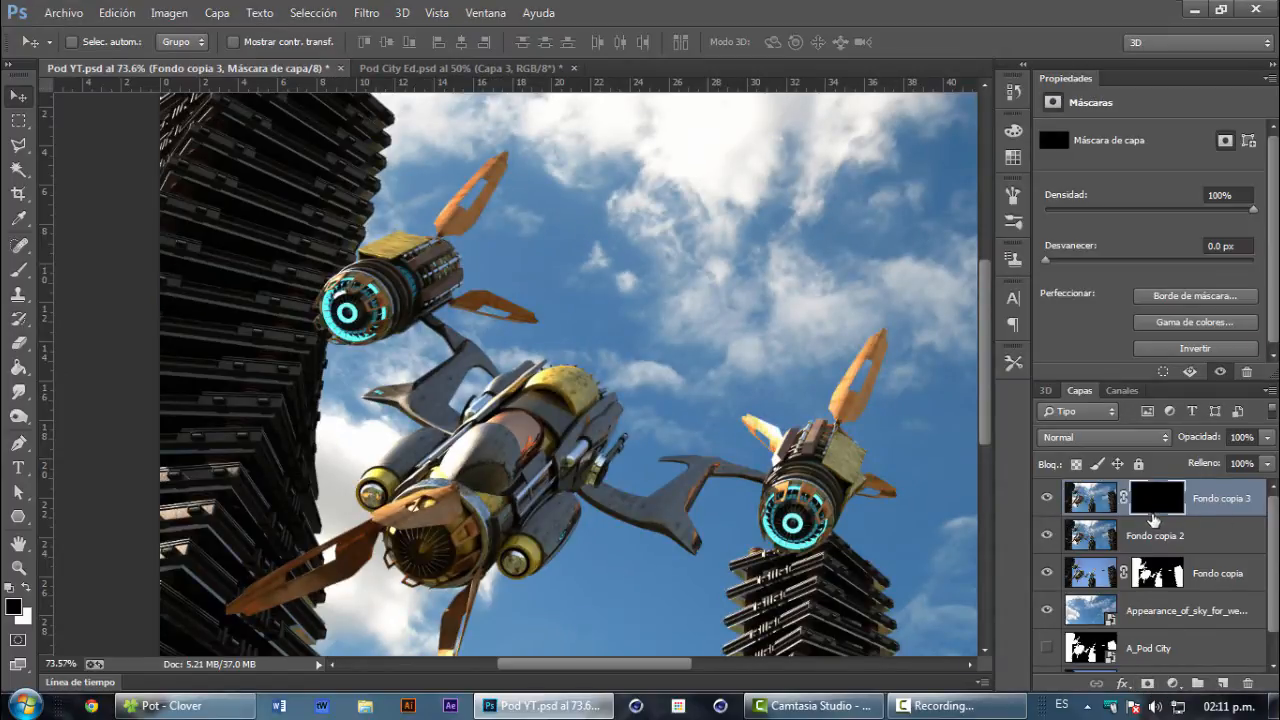
Step: Paint white on the mask with a 16% opacity brush to reveal the blur on the left engine's glowing face and nearby tower edge
{"action": "scroll", "coordinate": [365, 302], "scroll_direction": "up", "scroll_amount": 5}
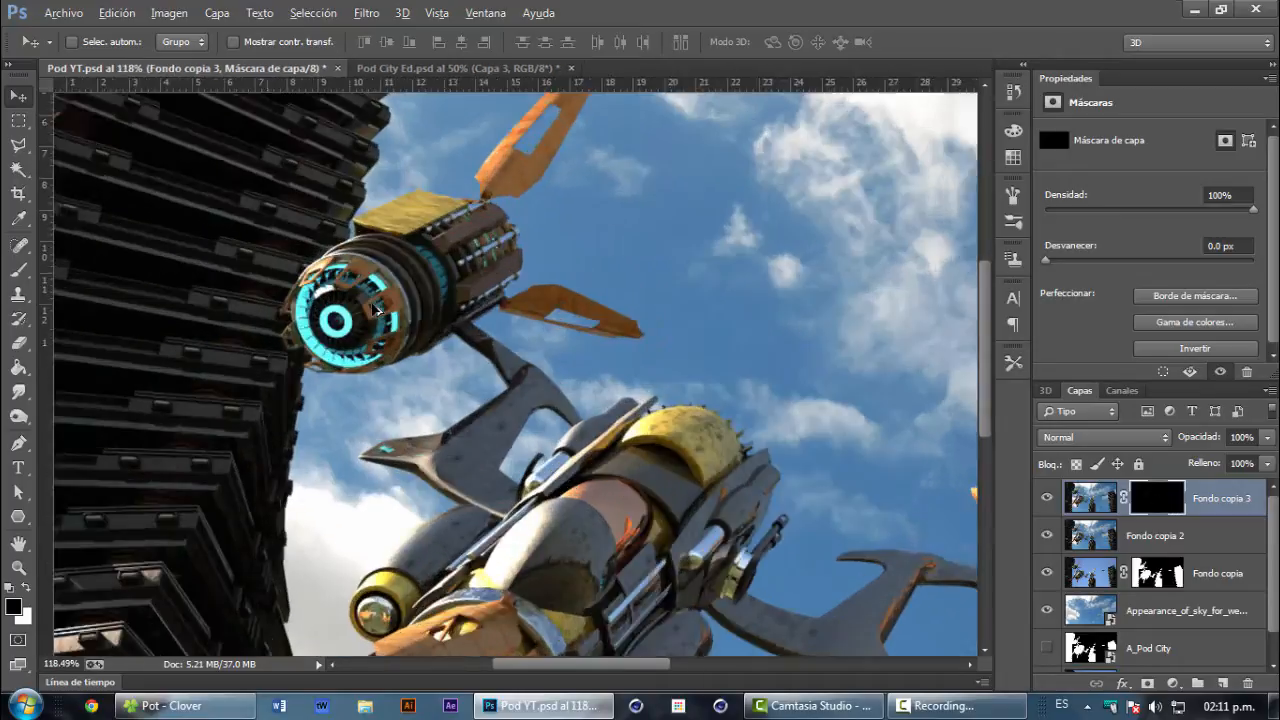
{"action": "left_click", "coordinate": [14, 273]}
{"action": "left_click_drag", "start_coordinate": [753, 323], "coordinate": [402, 328]}
{"action": "left_click", "coordinate": [26, 589]}
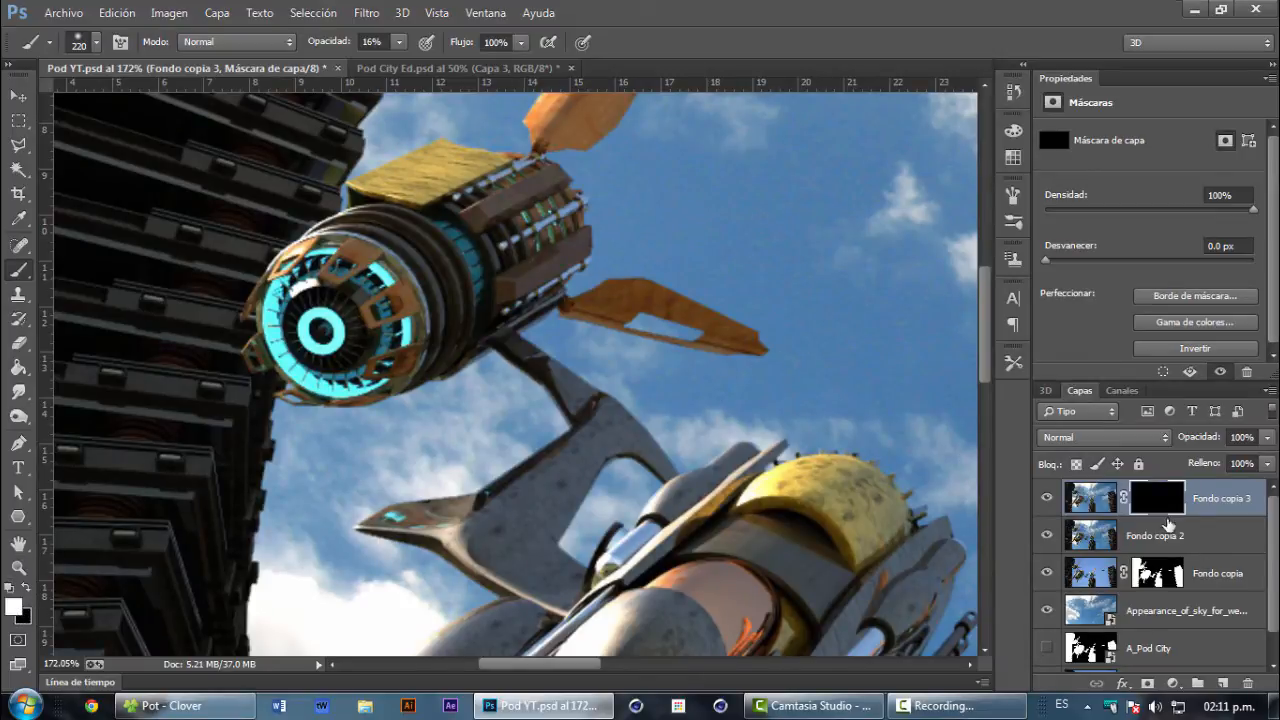
{"action": "left_click_drag", "start_coordinate": [390, 352], "coordinate": [293, 352]}
{"action": "left_click_drag", "start_coordinate": [357, 323], "coordinate": [350, 323]}
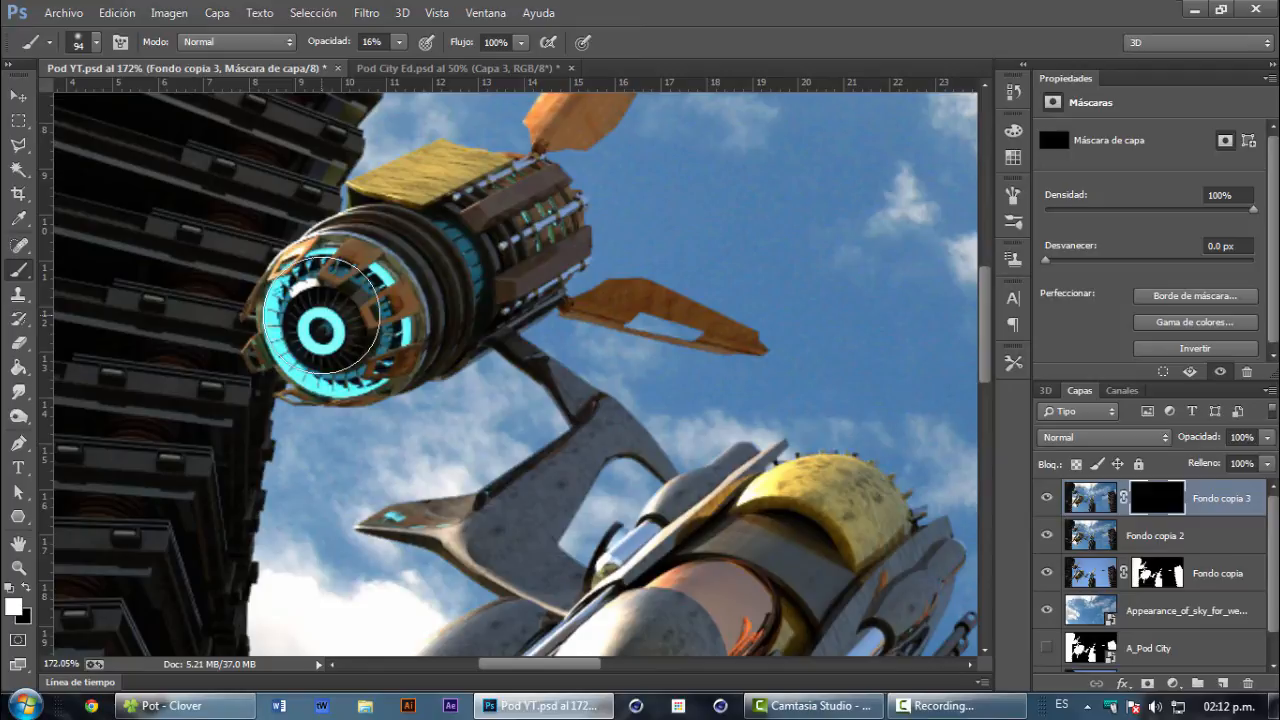
{"action": "mouse_move", "coordinate": [325, 312]}
{"action": "left_mouse_down"}
{"action": "mouse_move", "coordinate": [310, 314]}
{"action": "mouse_move", "coordinate": [332, 289]}
{"action": "mouse_move", "coordinate": [368, 310]}
{"action": "mouse_move", "coordinate": [272, 391]}
{"action": "mouse_move", "coordinate": [316, 370]}
{"action": "mouse_move", "coordinate": [335, 302]}
{"action": "mouse_move", "coordinate": [322, 290]}
{"action": "mouse_move", "coordinate": [360, 367]}
{"action": "mouse_move", "coordinate": [310, 375]}
{"action": "mouse_move", "coordinate": [360, 312]}
{"action": "mouse_move", "coordinate": [251, 366]}
{"action": "mouse_move", "coordinate": [329, 329]}
{"action": "mouse_move", "coordinate": [343, 343]}
{"action": "mouse_move", "coordinate": [335, 320]}
{"action": "mouse_move", "coordinate": [264, 410]}
{"action": "mouse_move", "coordinate": [258, 335]}
{"action": "mouse_move", "coordinate": [276, 331]}
{"action": "mouse_move", "coordinate": [354, 393]}
{"action": "left_mouse_up"}
{"action": "mouse_move", "coordinate": [355, 346]}
{"action": "left_mouse_down"}
{"action": "mouse_move", "coordinate": [243, 407]}
{"action": "mouse_move", "coordinate": [315, 294]}
{"action": "mouse_move", "coordinate": [185, 381]}
{"action": "mouse_move", "coordinate": [350, 330]}
{"action": "mouse_move", "coordinate": [242, 391]}
{"action": "mouse_move", "coordinate": [372, 391]}
{"action": "mouse_move", "coordinate": [391, 378]}
{"action": "mouse_move", "coordinate": [257, 422]}
{"action": "mouse_move", "coordinate": [340, 331]}
{"action": "mouse_move", "coordinate": [313, 318]}
{"action": "mouse_move", "coordinate": [193, 403]}
{"action": "mouse_move", "coordinate": [287, 405]}
{"action": "mouse_move", "coordinate": [143, 450]}
{"action": "mouse_move", "coordinate": [356, 427]}
{"action": "mouse_move", "coordinate": [296, 320]}
{"action": "mouse_move", "coordinate": [137, 385]}
{"action": "mouse_move", "coordinate": [308, 351]}
{"action": "mouse_move", "coordinate": [218, 443]}
{"action": "mouse_move", "coordinate": [366, 383]}
{"action": "mouse_move", "coordinate": [231, 434]}
{"action": "mouse_move", "coordinate": [360, 310]}
{"action": "mouse_move", "coordinate": [365, 288]}
{"action": "mouse_move", "coordinate": [215, 390]}
{"action": "left_mouse_up"}
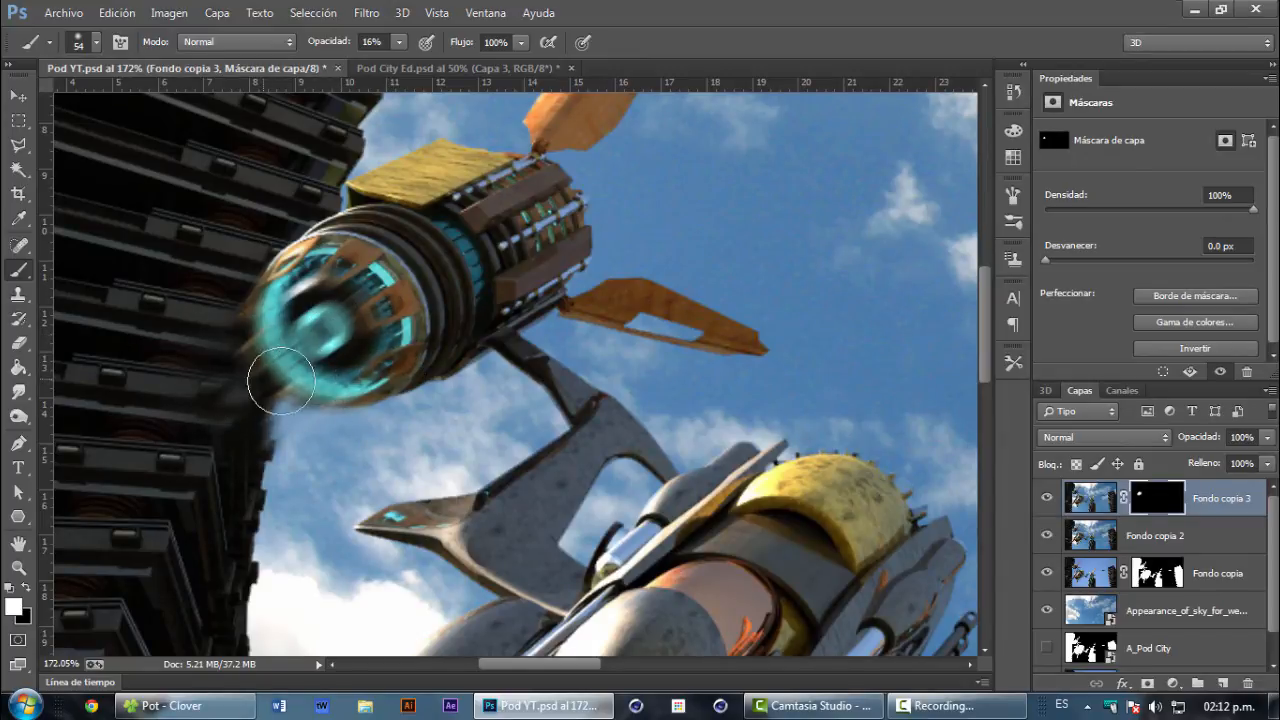
Step: Reveal the motion blur on the right engine's glowing face and the tower top below it by painting the mask white
{"action": "scroll", "coordinate": [345, 385], "scroll_direction": "down", "scroll_amount": 2}
{"action": "left_click_drag", "start_coordinate": [671, 522], "coordinate": [322, 358]}
{"action": "scroll", "coordinate": [645, 497], "scroll_direction": "up", "scroll_amount": 3}
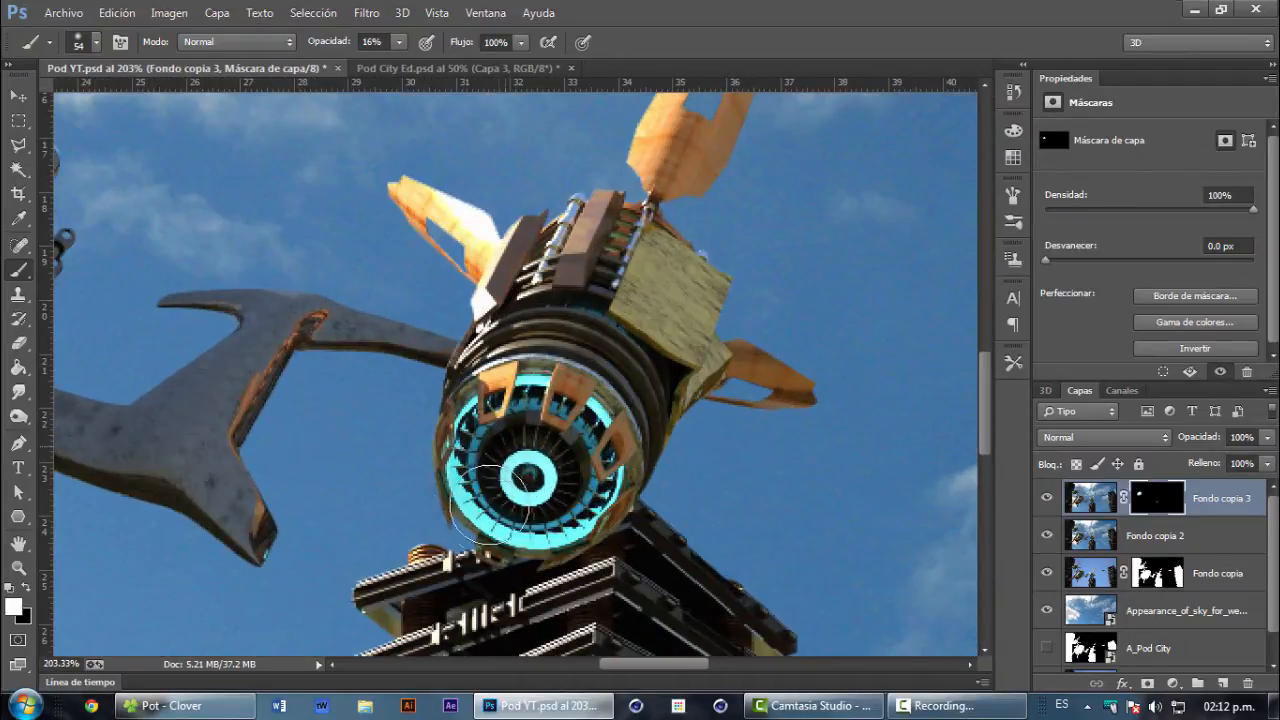
{"action": "mouse_move", "coordinate": [489, 505]}
{"action": "left_mouse_down"}
{"action": "mouse_move", "coordinate": [497, 448]}
{"action": "mouse_move", "coordinate": [480, 518]}
{"action": "mouse_move", "coordinate": [512, 531]}
{"action": "mouse_move", "coordinate": [546, 500]}
{"action": "left_mouse_up"}
{"action": "left_click_drag", "start_coordinate": [572, 294], "coordinate": [548, 283]}
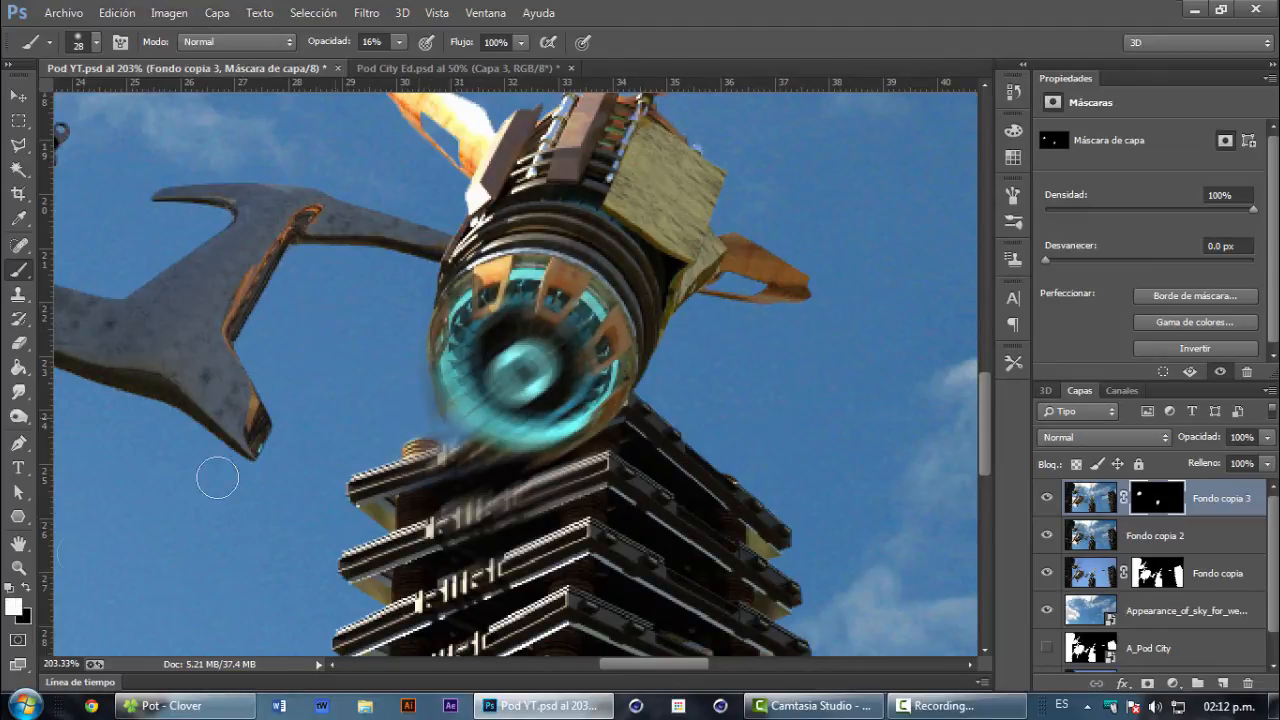
Step: Leave the brush, view the whole composition and save the document
{"action": "key", "text": "x"}
{"action": "scroll", "coordinate": [368, 360], "scroll_direction": "down", "scroll_amount": 6}
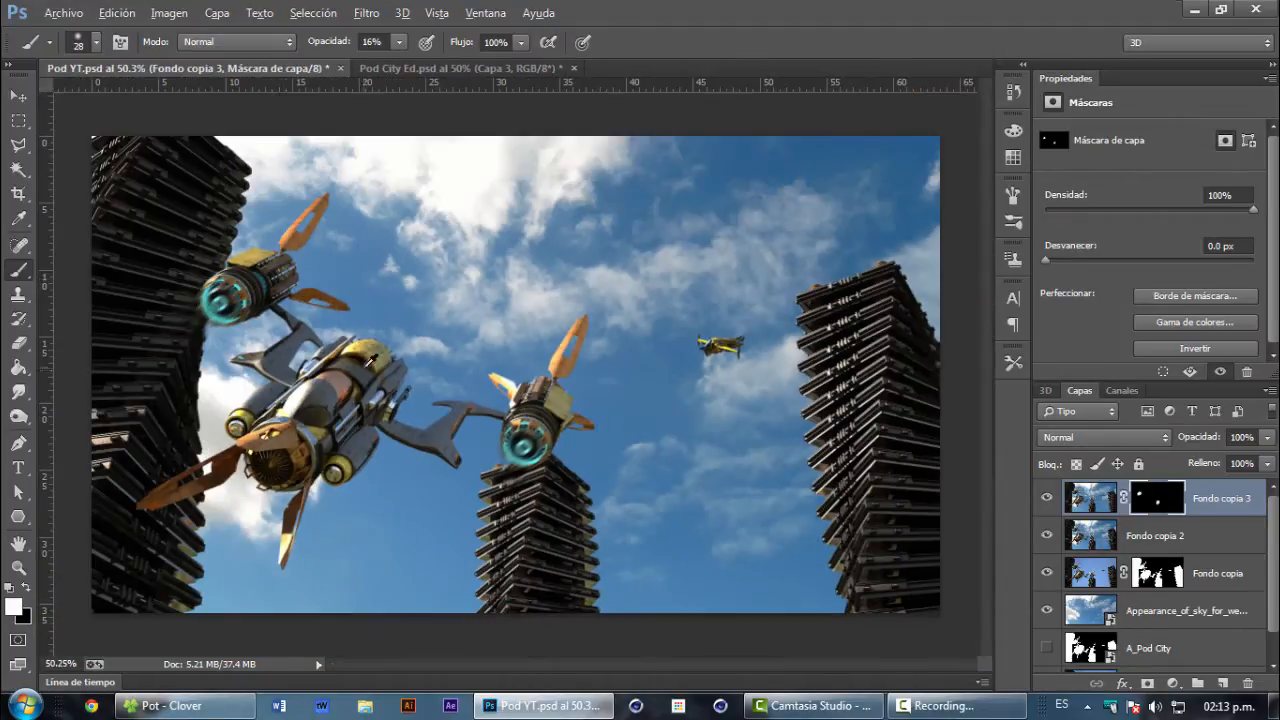
{"action": "key", "text": "v"}
{"action": "key", "text": "ctrl+0"}
{"action": "left_click", "coordinate": [72, 15]}
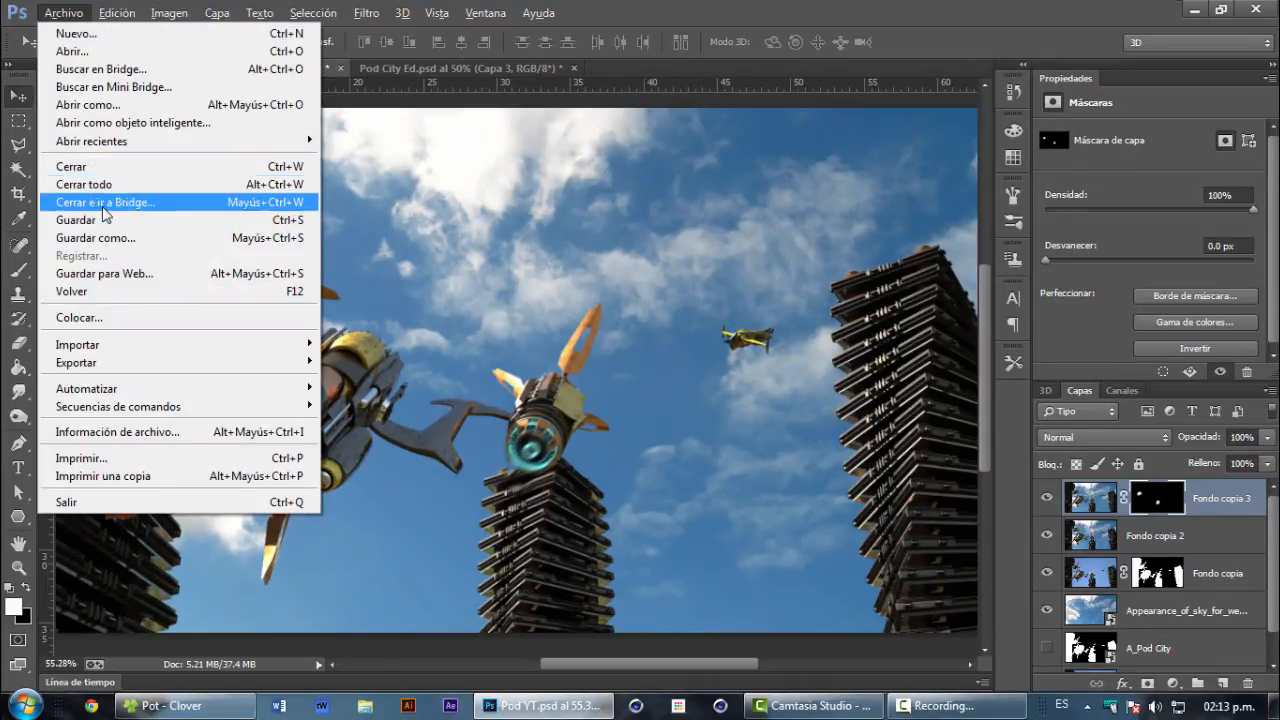
{"action": "left_click", "coordinate": [99, 222]}
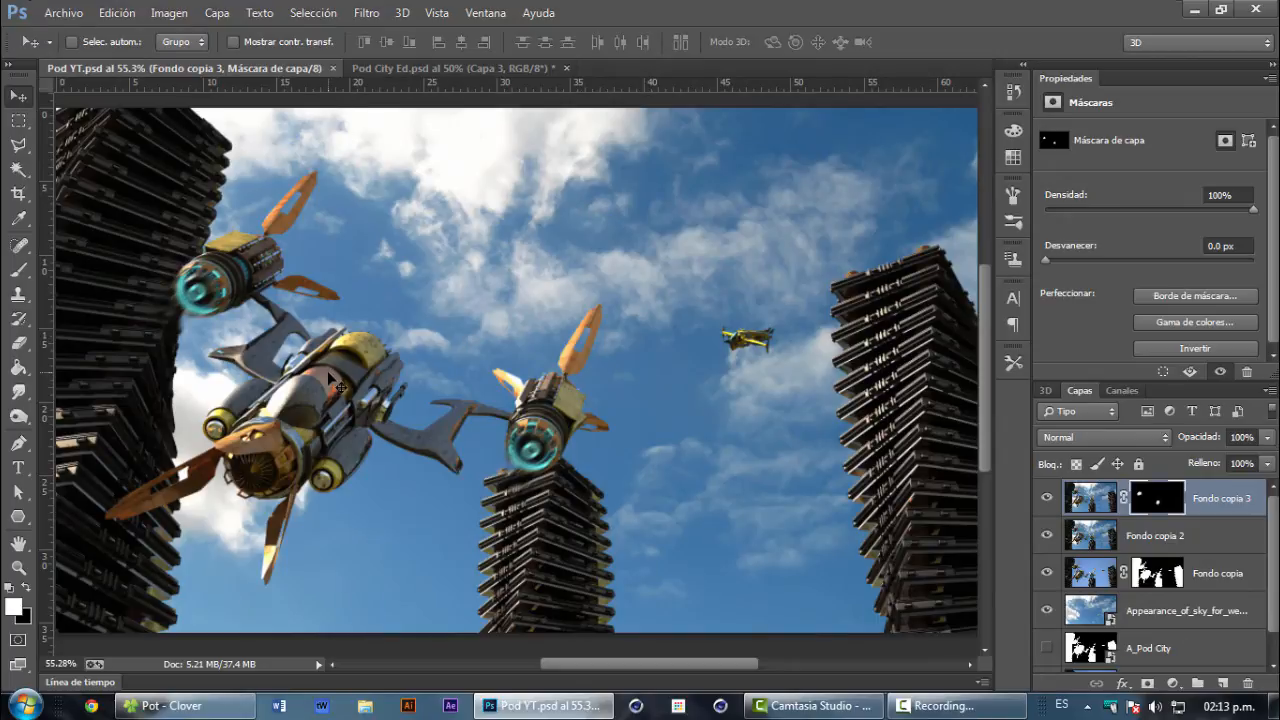
Step: Create a new layer above Fondo copia 3 and set its blend mode to Trama
{"action": "scroll", "coordinate": [328, 378], "scroll_direction": "down", "scroll_amount": 2}
{"action": "scroll", "coordinate": [328, 378], "scroll_direction": "up", "scroll_amount": 6}
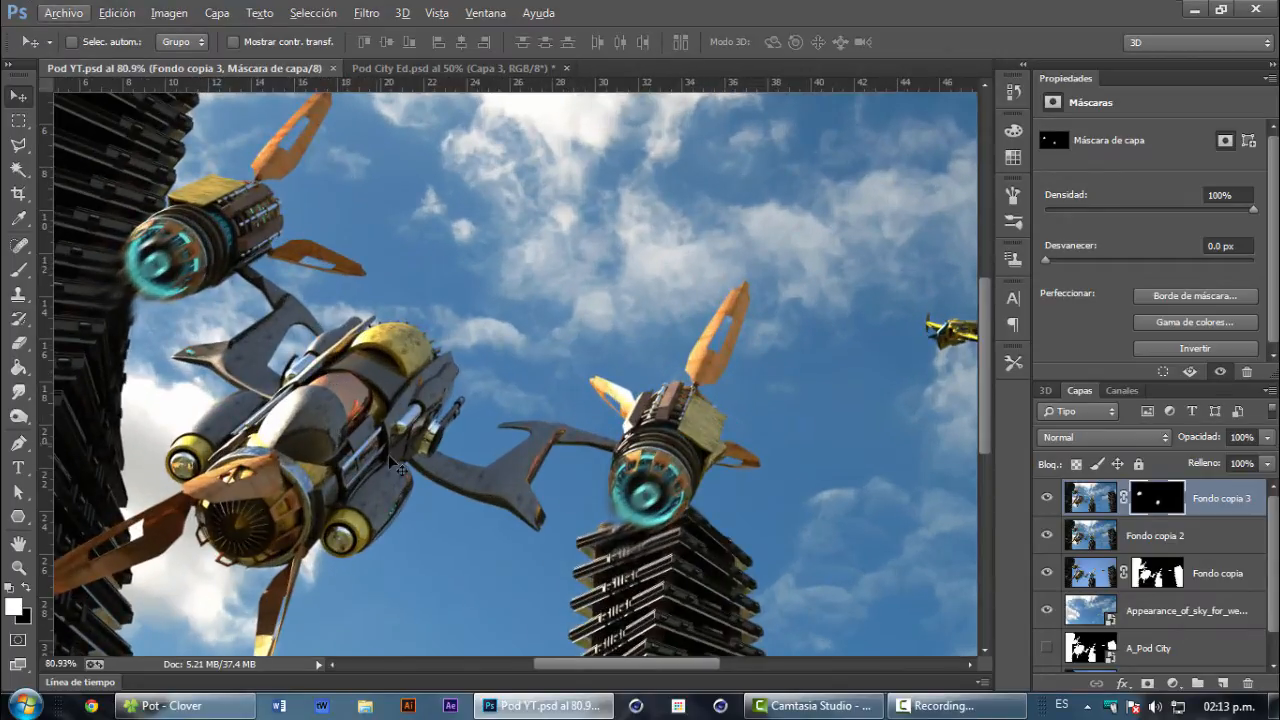
{"action": "scroll", "coordinate": [480, 405], "scroll_direction": "down", "scroll_amount": 2}
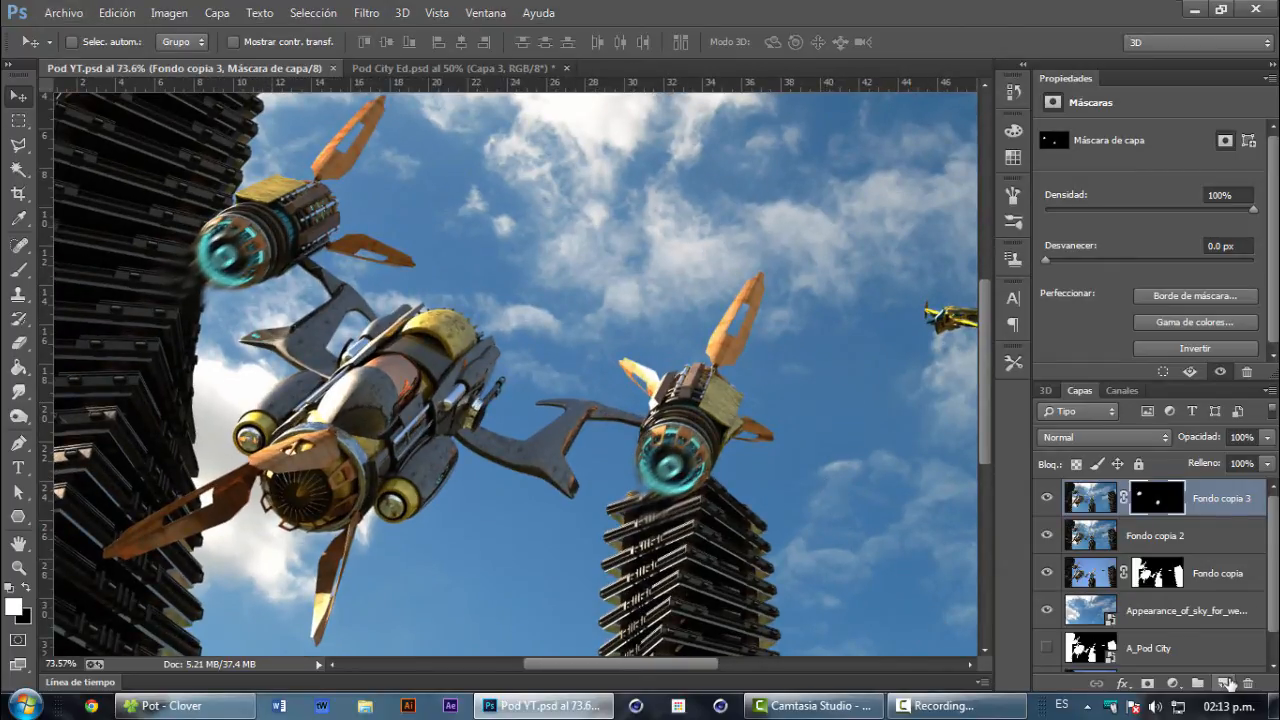
{"action": "left_click", "coordinate": [1222, 680]}
{"action": "left_click", "coordinate": [1091, 433]}
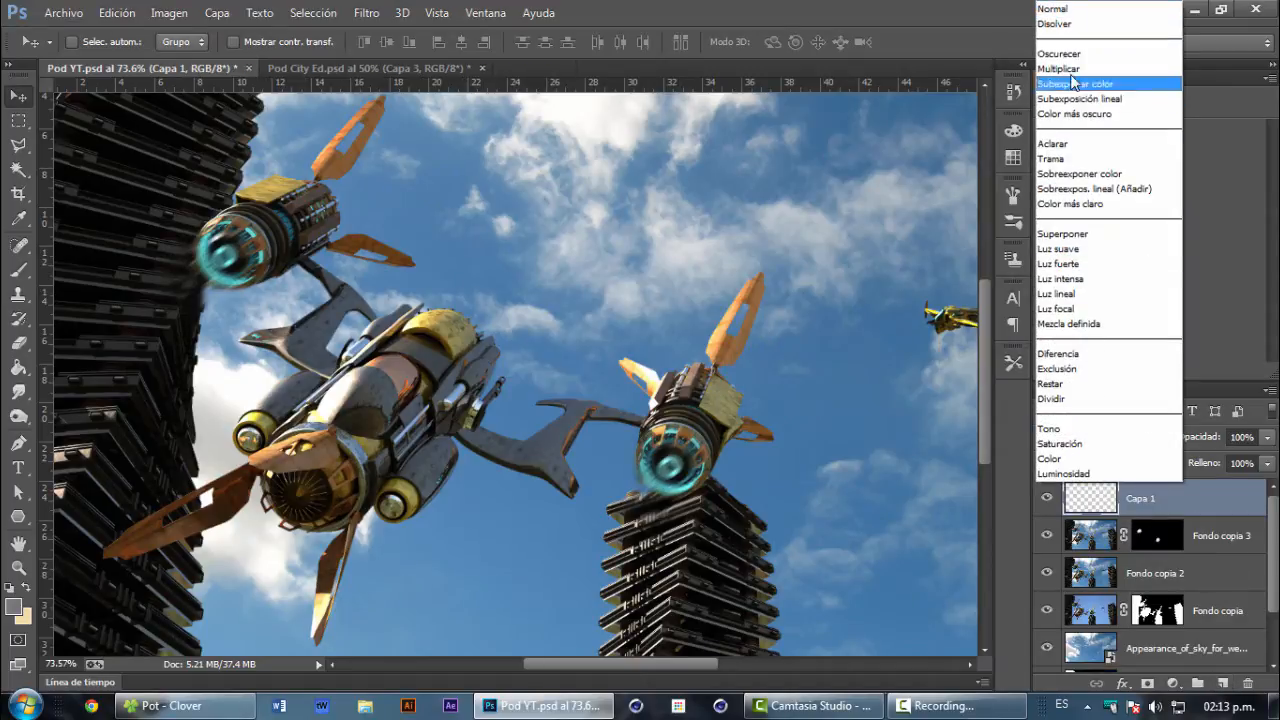
{"action": "left_click", "coordinate": [1052, 160]}
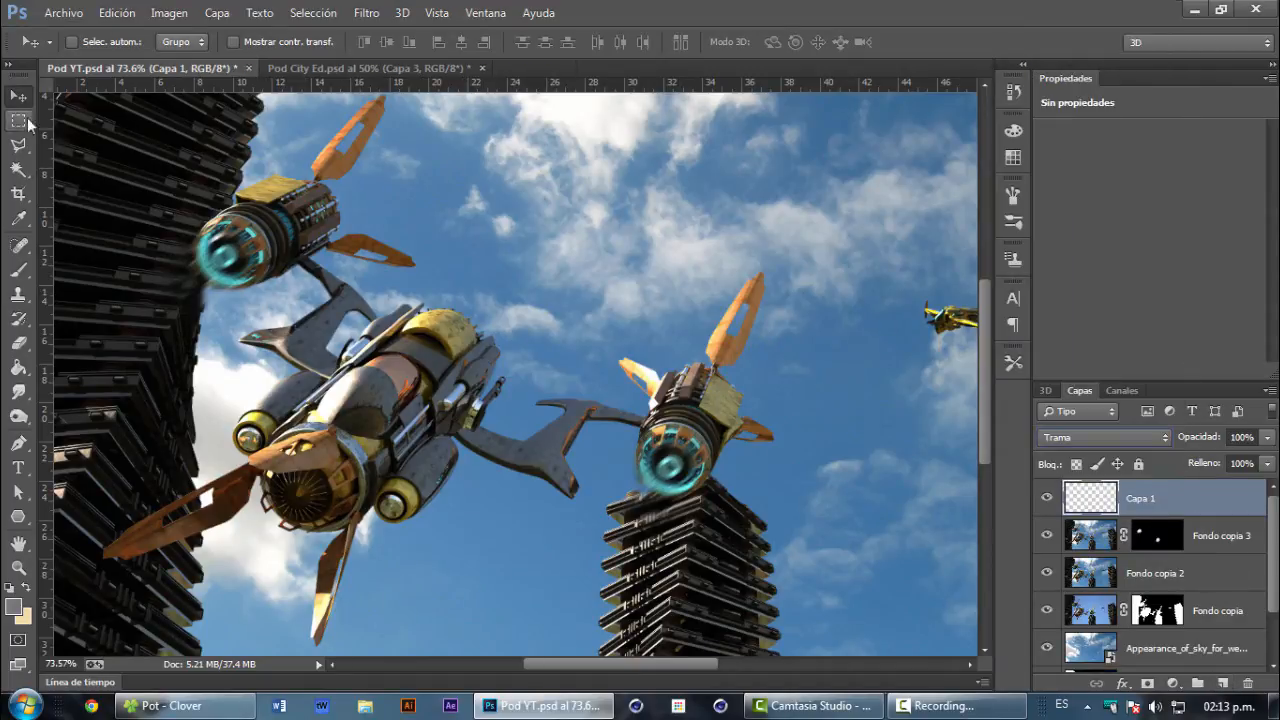
Step: Sample the light cyan of the left engine's glow as the painting color for Capa 1
{"action": "left_click", "coordinate": [28, 276]}
{"action": "mouse_move", "coordinate": [200, 285]}
{"action": "left_mouse_down"}
{"action": "mouse_move", "coordinate": [230, 287]}
{"action": "mouse_move", "coordinate": [213, 281]}
{"action": "left_mouse_up"}
{"action": "scroll", "coordinate": [216, 246], "scroll_direction": "up", "scroll_amount": 5}
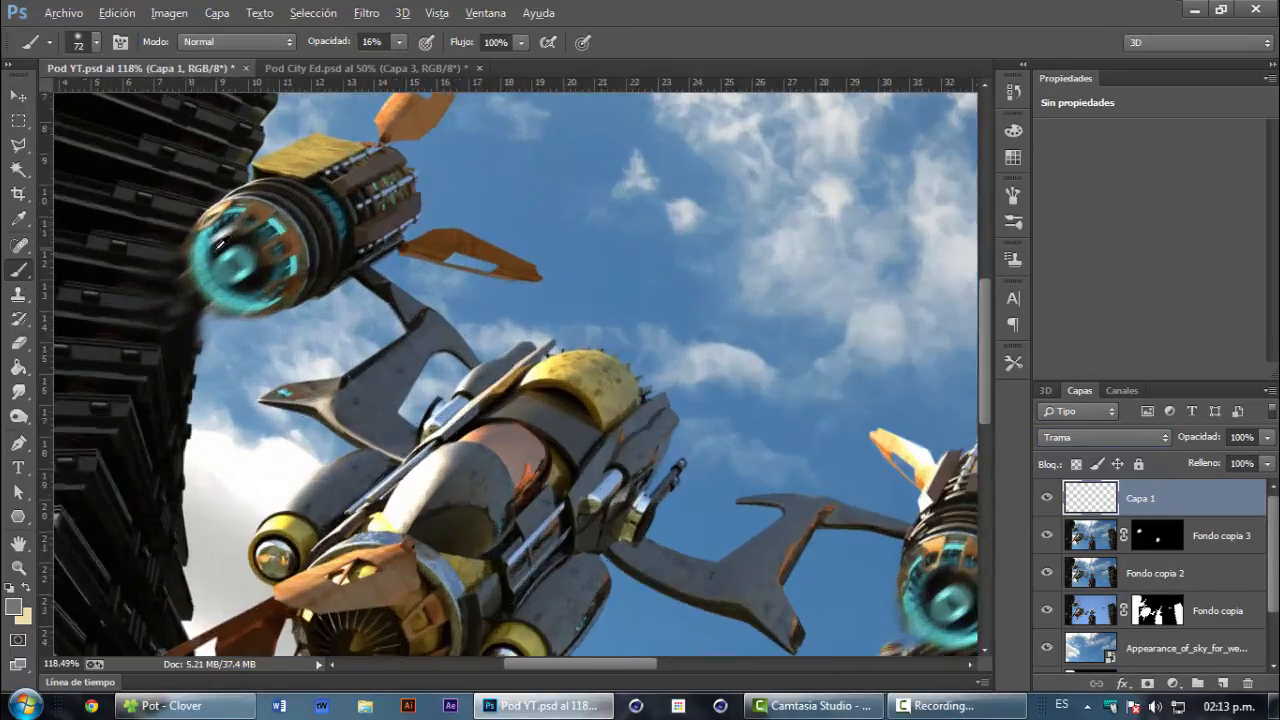
{"action": "scroll", "coordinate": [216, 246], "scroll_direction": "up", "scroll_amount": 5}
{"action": "left_click", "coordinate": [247, 258], "text": "alt"}
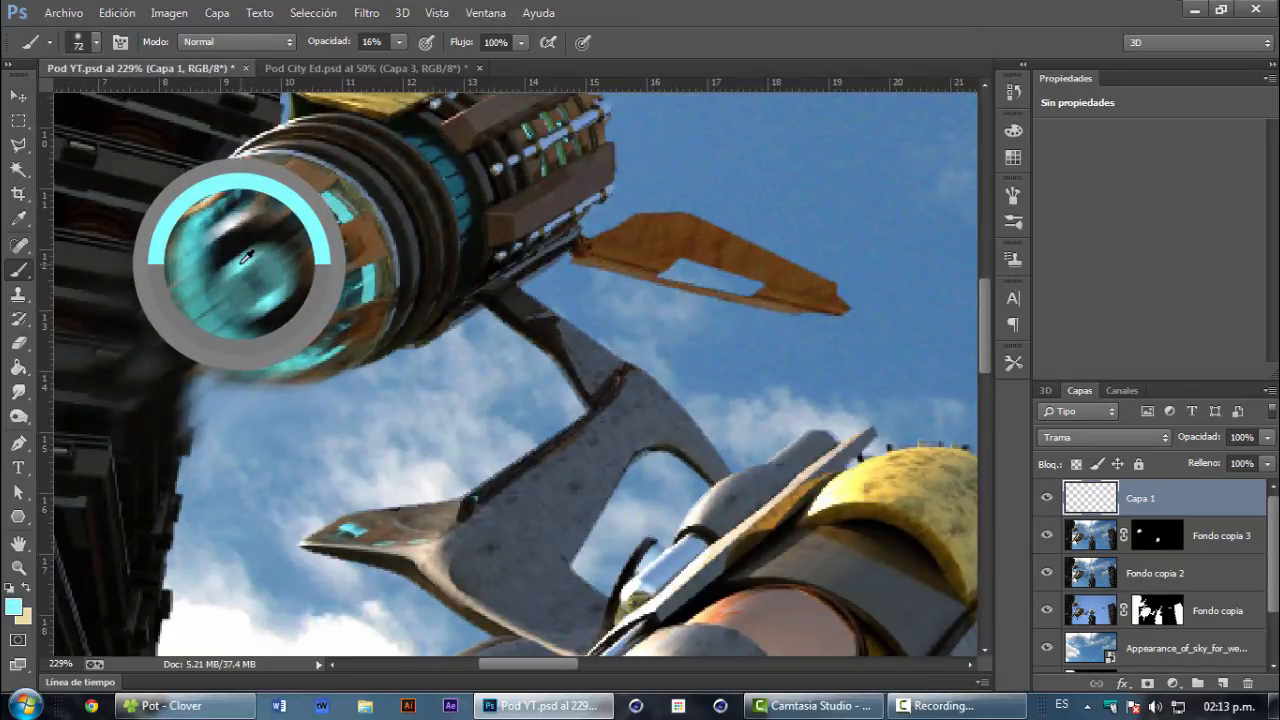
{"action": "left_click_drag", "start_coordinate": [247, 258], "coordinate": [251, 253]}
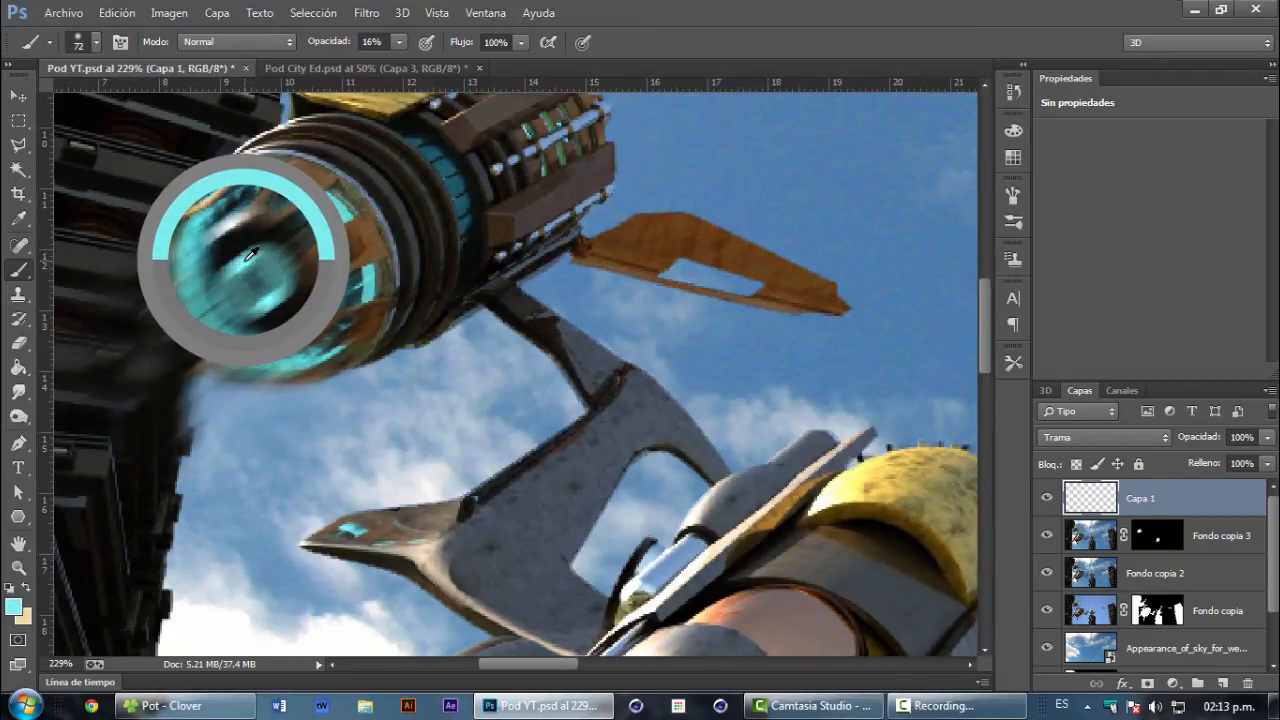
{"action": "left_click_drag", "start_coordinate": [251, 253], "coordinate": [250, 254]}
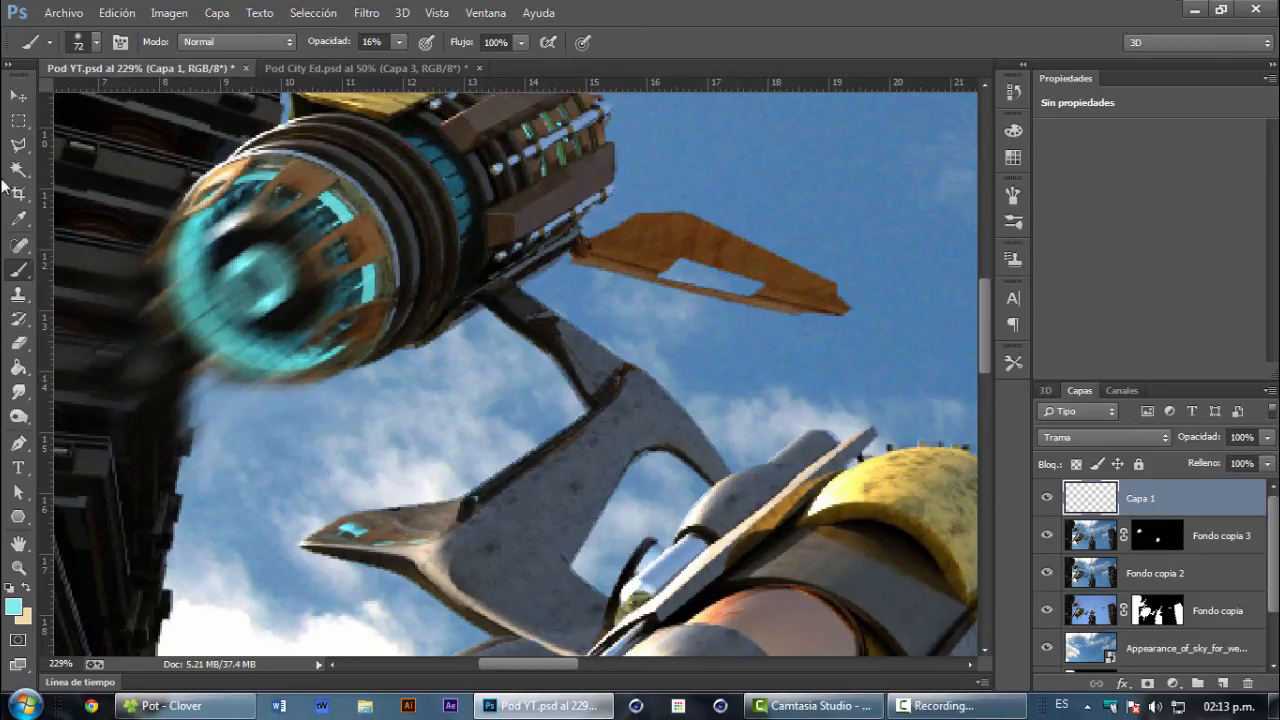
{"action": "left_click", "coordinate": [24, 217]}
{"action": "mouse_move", "coordinate": [246, 254]}
{"action": "left_mouse_down"}
{"action": "mouse_move", "coordinate": [342, 204]}
{"action": "mouse_move", "coordinate": [280, 224]}
{"action": "mouse_move", "coordinate": [254, 264]}
{"action": "mouse_move", "coordinate": [270, 295]}
{"action": "mouse_move", "coordinate": [421, 318]}
{"action": "mouse_move", "coordinate": [376, 306]}
{"action": "left_mouse_up"}
Step: Paint a soft cyan glow over the left engine's face and trailing onto the tower, using a 43 px brush at 16% opacity
{"action": "left_click", "coordinate": [18, 268]}
{"action": "right_click", "coordinate": [395, 311], "text": "alt"}
{"action": "left_click_drag", "start_coordinate": [385, 250], "coordinate": [254, 350]}
{"action": "left_click_drag", "start_coordinate": [430, 325], "coordinate": [308, 458]}
{"action": "mouse_move", "coordinate": [452, 377]}
{"action": "left_mouse_down"}
{"action": "mouse_move", "coordinate": [337, 408]}
{"action": "mouse_move", "coordinate": [342, 362]}
{"action": "mouse_move", "coordinate": [155, 507]}
{"action": "left_mouse_up"}
{"action": "left_click_drag", "start_coordinate": [288, 362], "coordinate": [300, 324]}
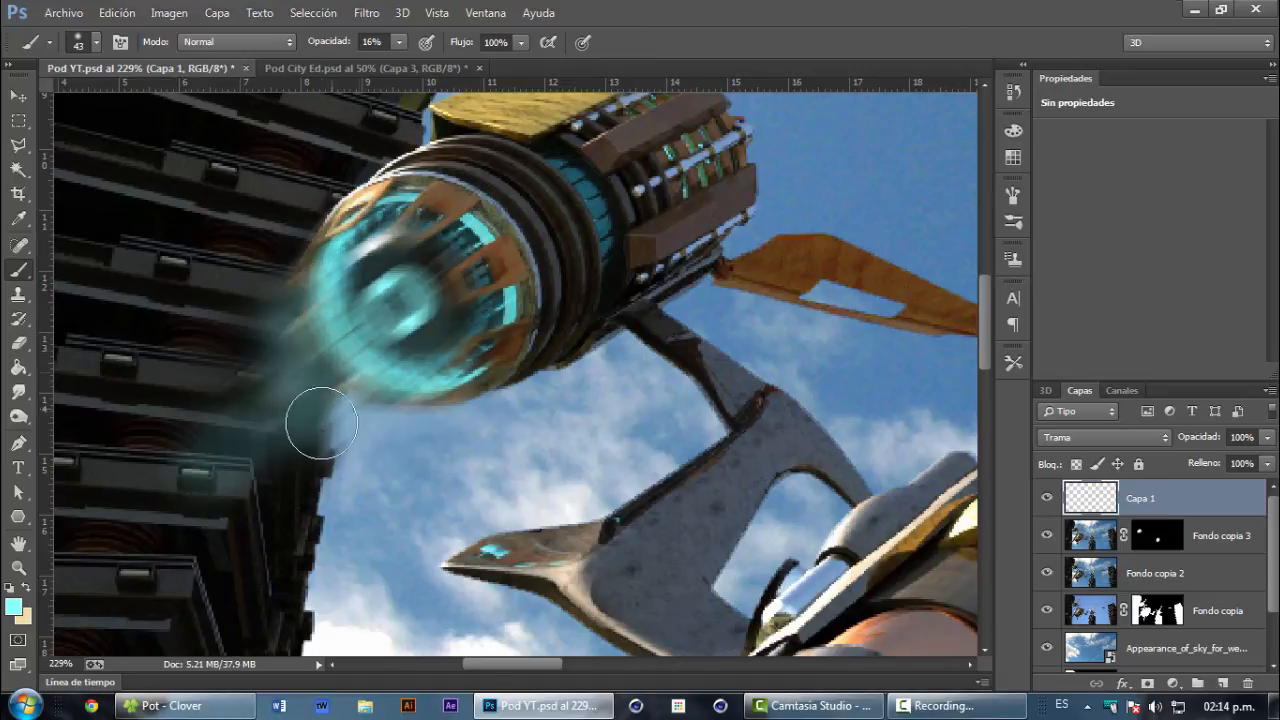
Step: Paint the same cyan glow over the right engine's face and down onto the tower top
{"action": "scroll", "coordinate": [722, 420], "scroll_direction": "down", "scroll_amount": 3}
{"action": "left_click_drag", "start_coordinate": [864, 465], "coordinate": [330, 335]}
{"action": "left_click_drag", "start_coordinate": [586, 417], "coordinate": [603, 346]}
{"action": "scroll", "coordinate": [343, 434], "scroll_direction": "up", "scroll_amount": 2}
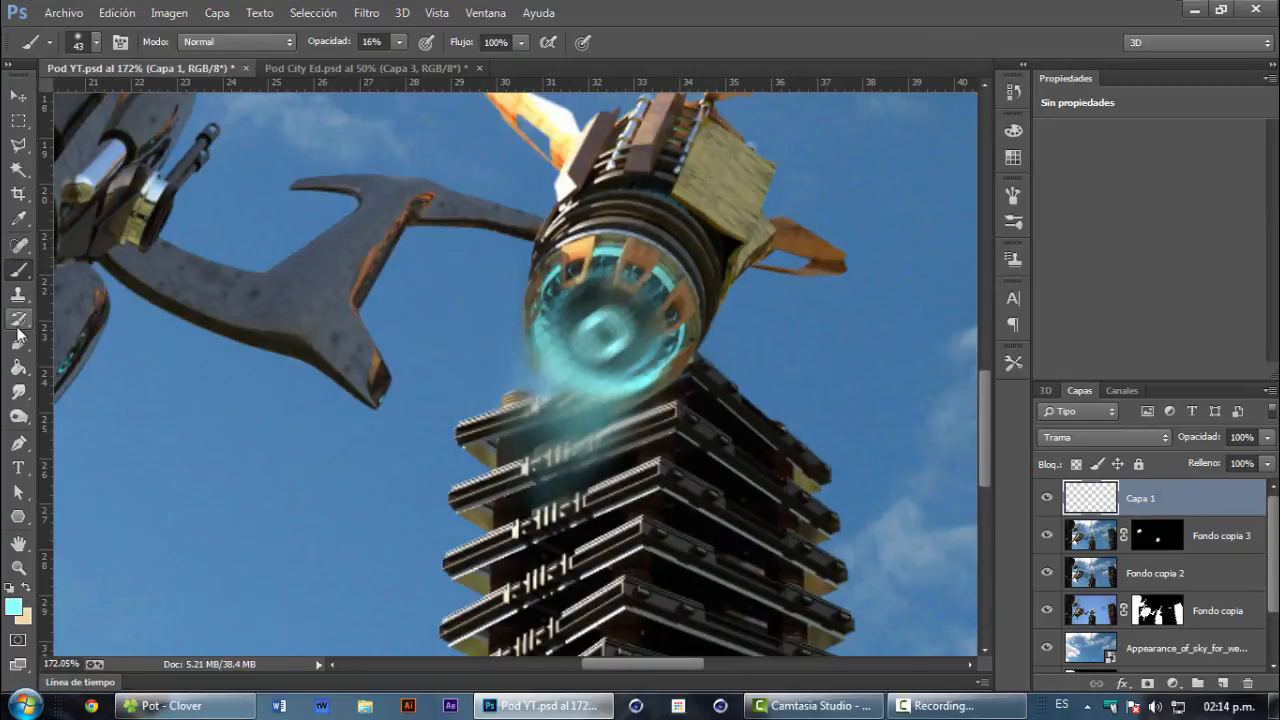
Step: Soften the right engine's cyan glow with the Eraser at 21% opacity, reducing the tip to 14 px
{"action": "left_click", "coordinate": [18, 366]}
{"action": "left_click", "coordinate": [19, 344]}
{"action": "left_click_drag", "start_coordinate": [575, 362], "coordinate": [428, 325]}
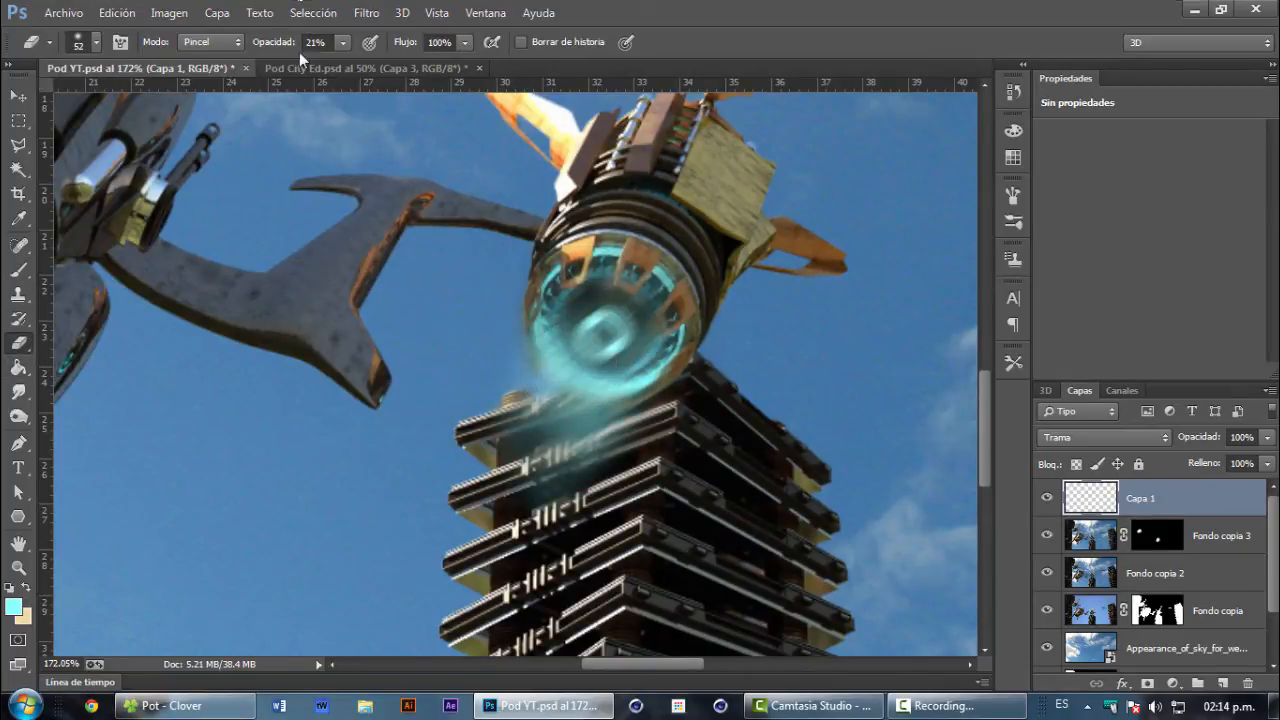
{"action": "left_click_drag", "start_coordinate": [566, 400], "coordinate": [548, 401]}
{"action": "mouse_move", "coordinate": [608, 433]}
{"action": "left_mouse_down"}
{"action": "mouse_move", "coordinate": [575, 423]}
{"action": "mouse_move", "coordinate": [590, 432]}
{"action": "left_mouse_up"}
{"action": "left_click_drag", "start_coordinate": [583, 388], "coordinate": [556, 522]}
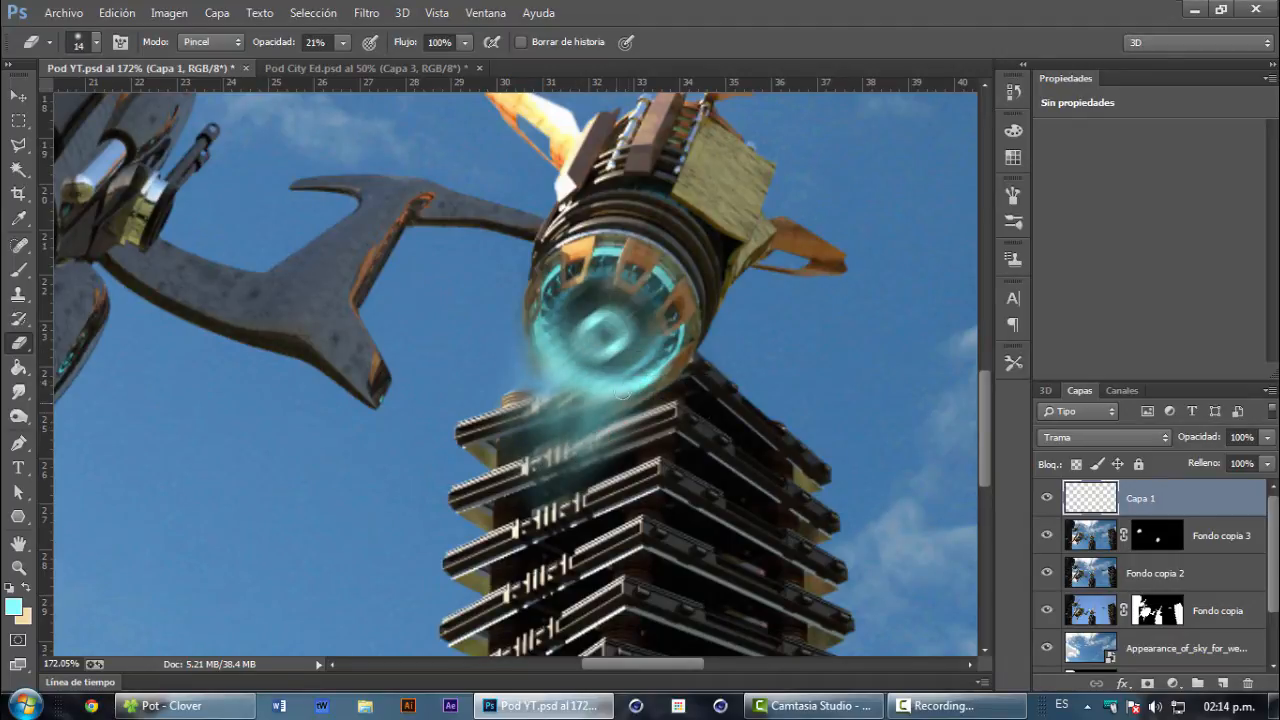
{"action": "left_click_drag", "start_coordinate": [641, 333], "coordinate": [562, 496]}
Step: Lightly erase excess cyan glow around the left engine's face with the 14 px Eraser
{"action": "left_click_drag", "start_coordinate": [422, 426], "coordinate": [955, 552]}
{"action": "mouse_move", "coordinate": [86, 357]}
{"action": "left_mouse_down"}
{"action": "mouse_move", "coordinate": [382, 452]}
{"action": "mouse_move", "coordinate": [676, 598]}
{"action": "mouse_move", "coordinate": [626, 628]}
{"action": "left_mouse_up"}
{"action": "left_click_drag", "start_coordinate": [652, 261], "coordinate": [505, 353]}
{"action": "mouse_move", "coordinate": [613, 222]}
{"action": "left_mouse_down"}
{"action": "mouse_move", "coordinate": [569, 323]}
{"action": "mouse_move", "coordinate": [640, 235]}
{"action": "left_mouse_up"}
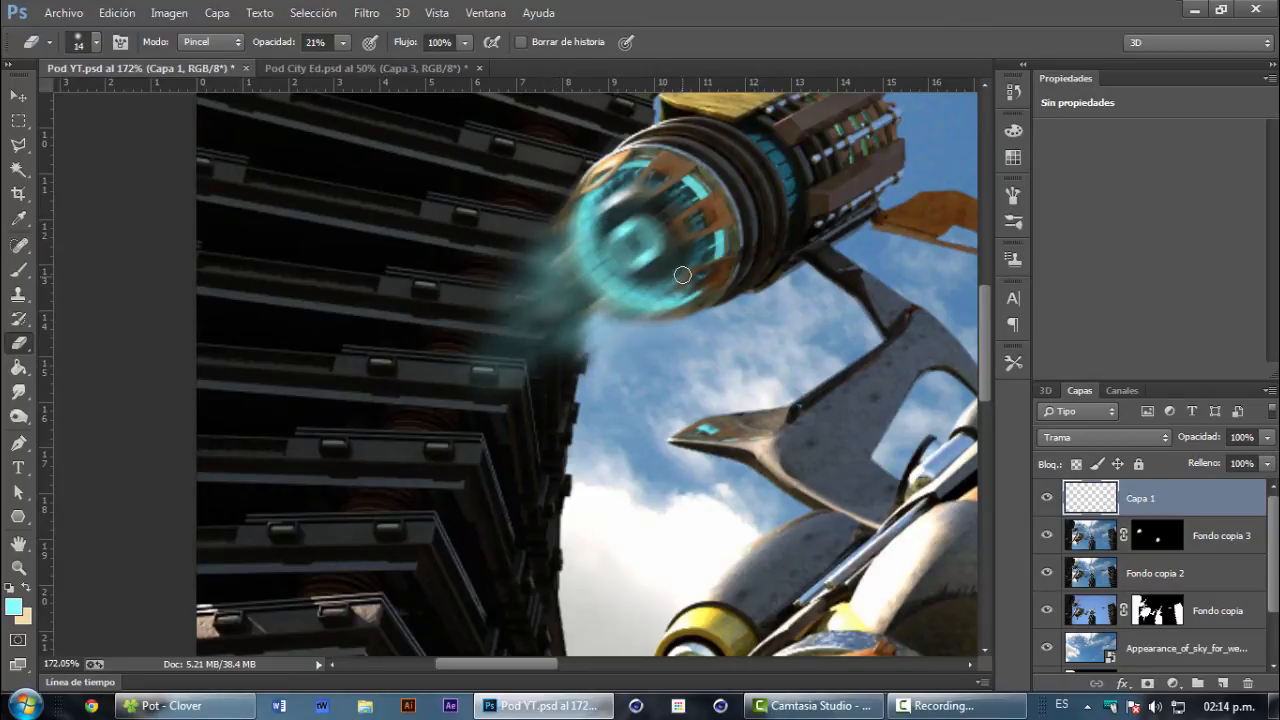
Step: Add a Curves adjustment layer above the painted glow layer
{"action": "left_click", "coordinate": [18, 96]}
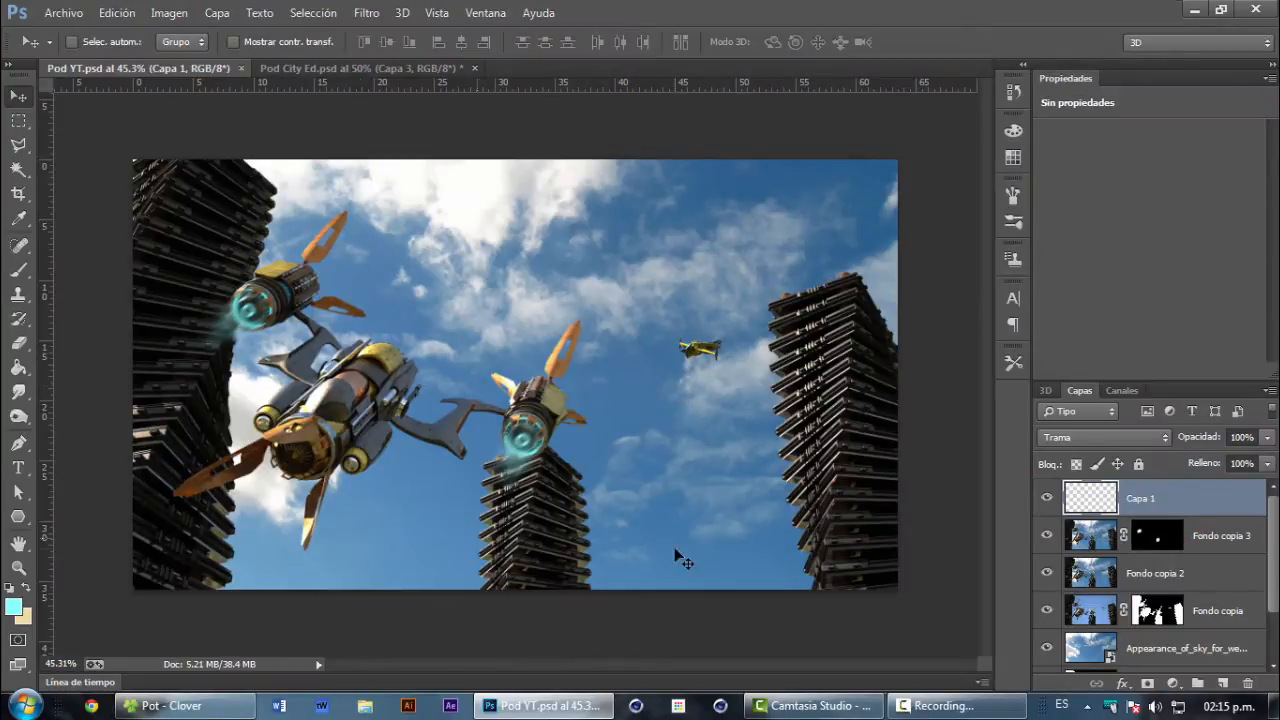
{"action": "left_click", "coordinate": [1174, 686]}
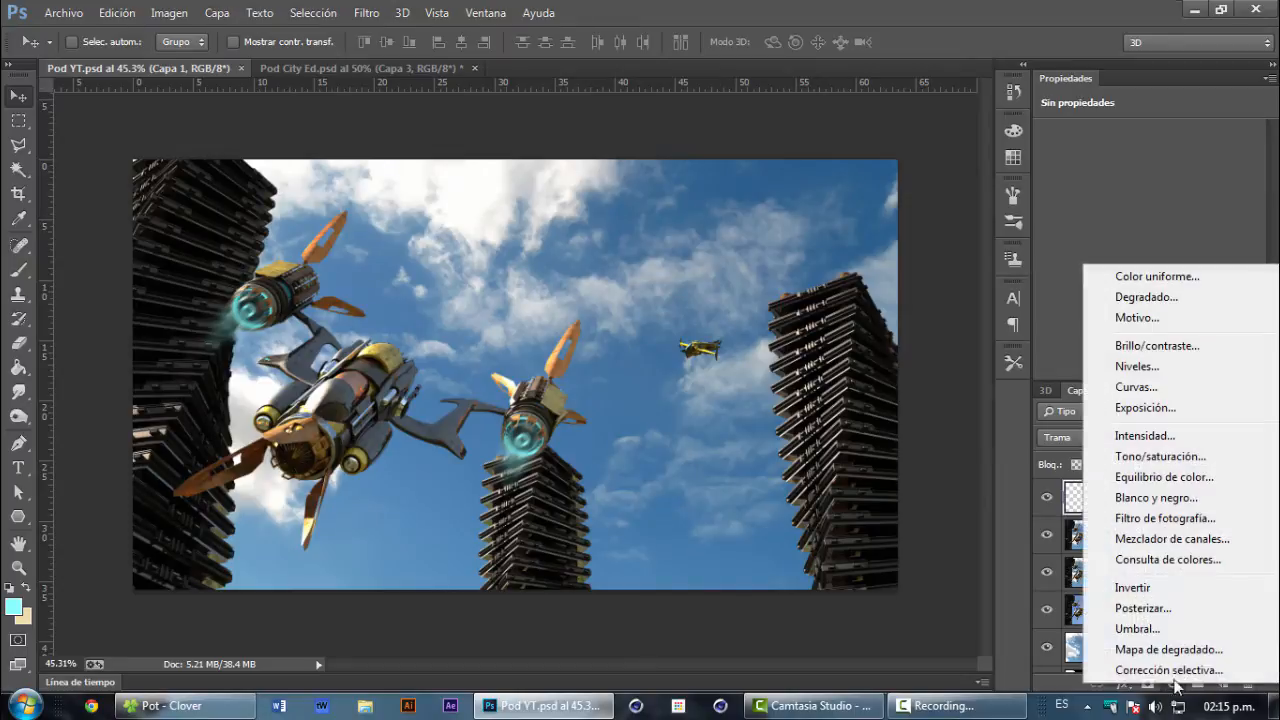
{"action": "left_click", "coordinate": [1132, 376]}
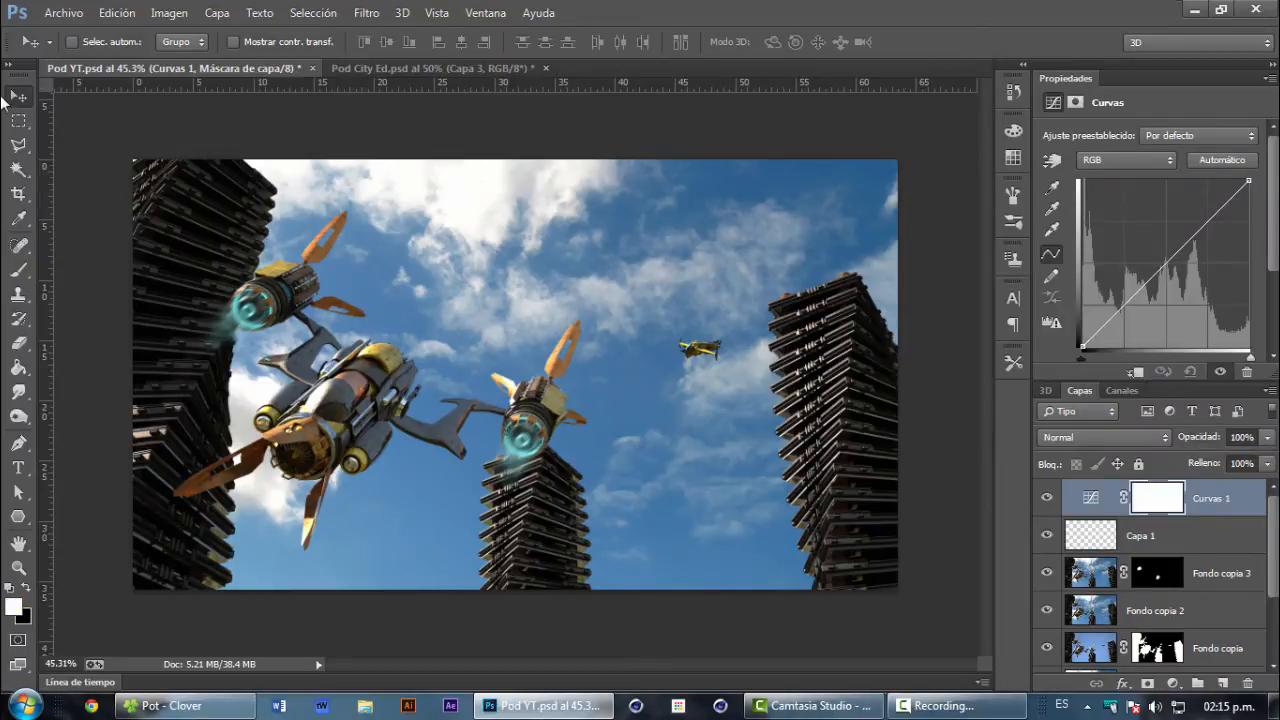
{"action": "scroll", "coordinate": [400, 345], "scroll_direction": "up", "scroll_amount": 4}
{"action": "scroll", "coordinate": [394, 337], "scroll_direction": "down", "scroll_amount": 1}
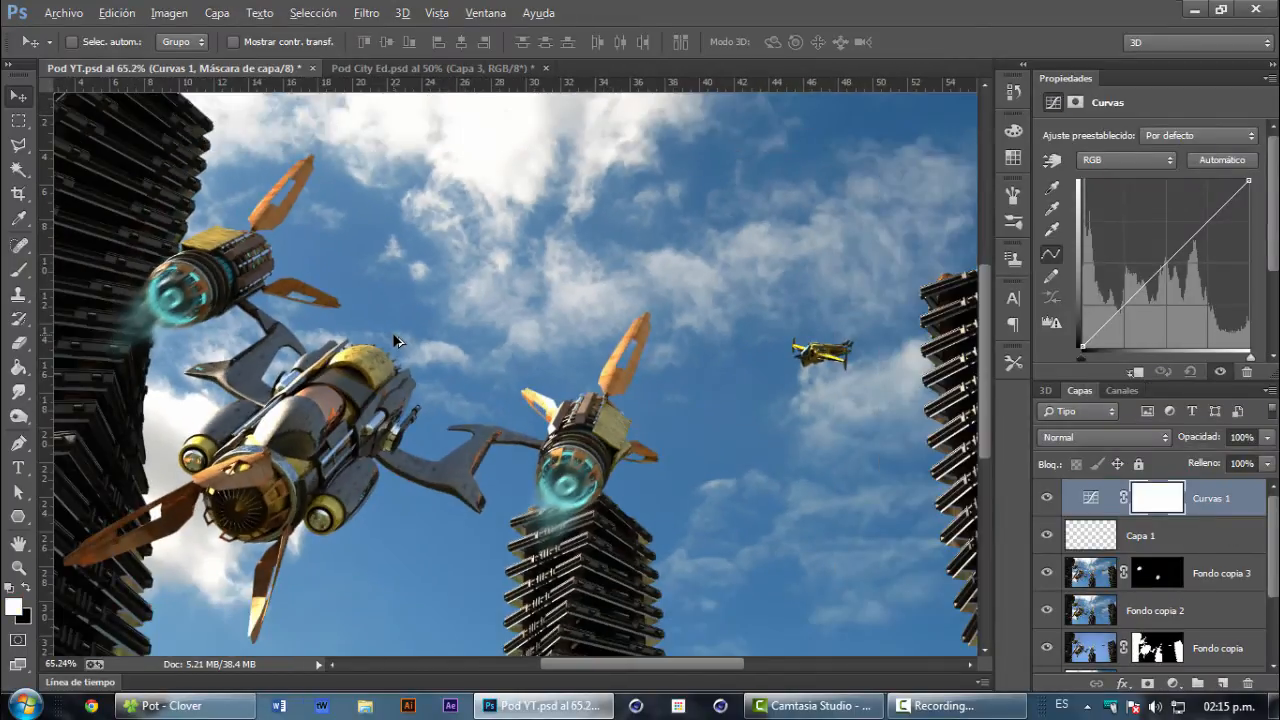
Step: Raise the red channel curve slightly in the midtones on the Curves layer to warm the image
{"action": "left_click", "coordinate": [1120, 160]}
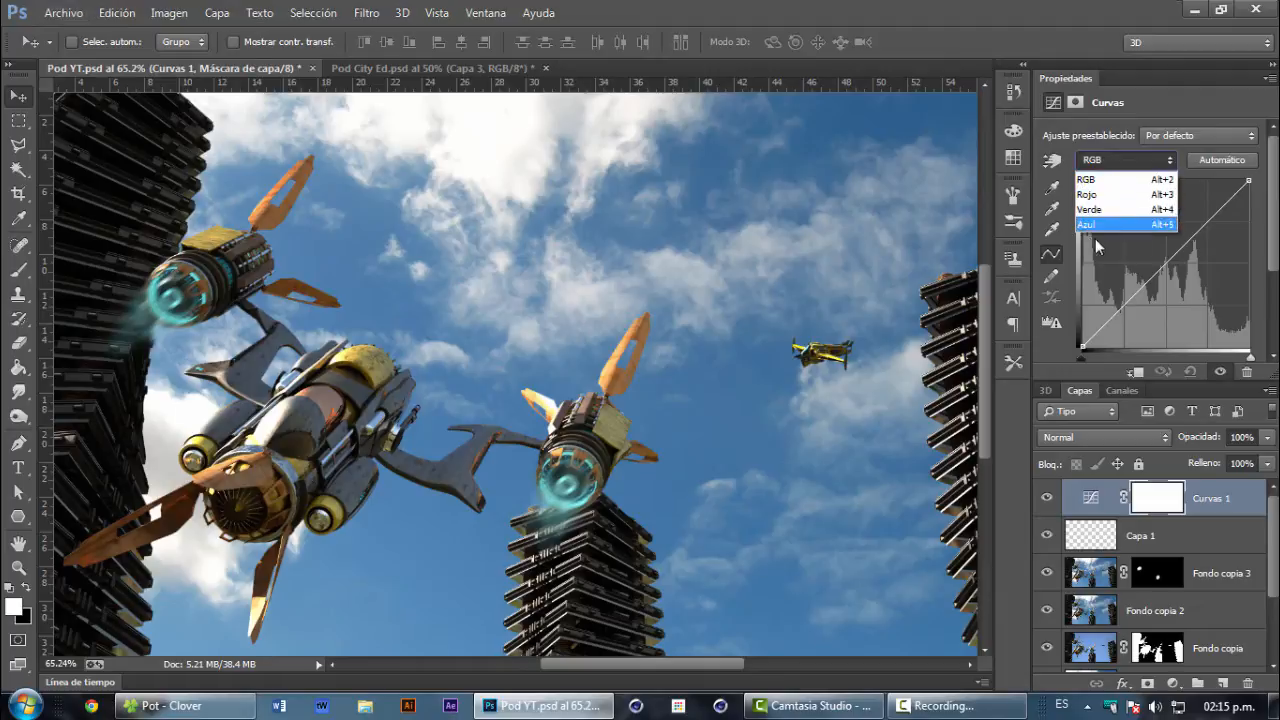
{"action": "left_click", "coordinate": [1092, 196]}
{"action": "left_click", "coordinate": [1097, 162]}
{"action": "left_click", "coordinate": [1120, 168]}
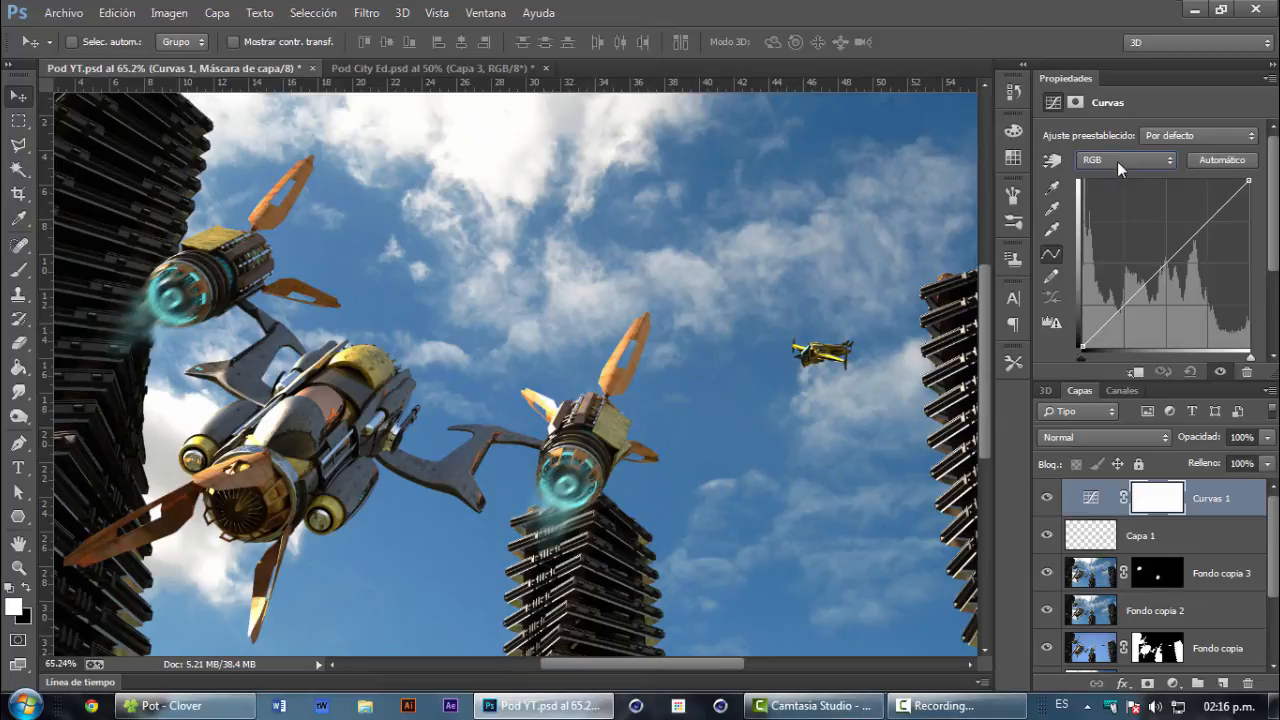
{"action": "left_click", "coordinate": [1118, 157]}
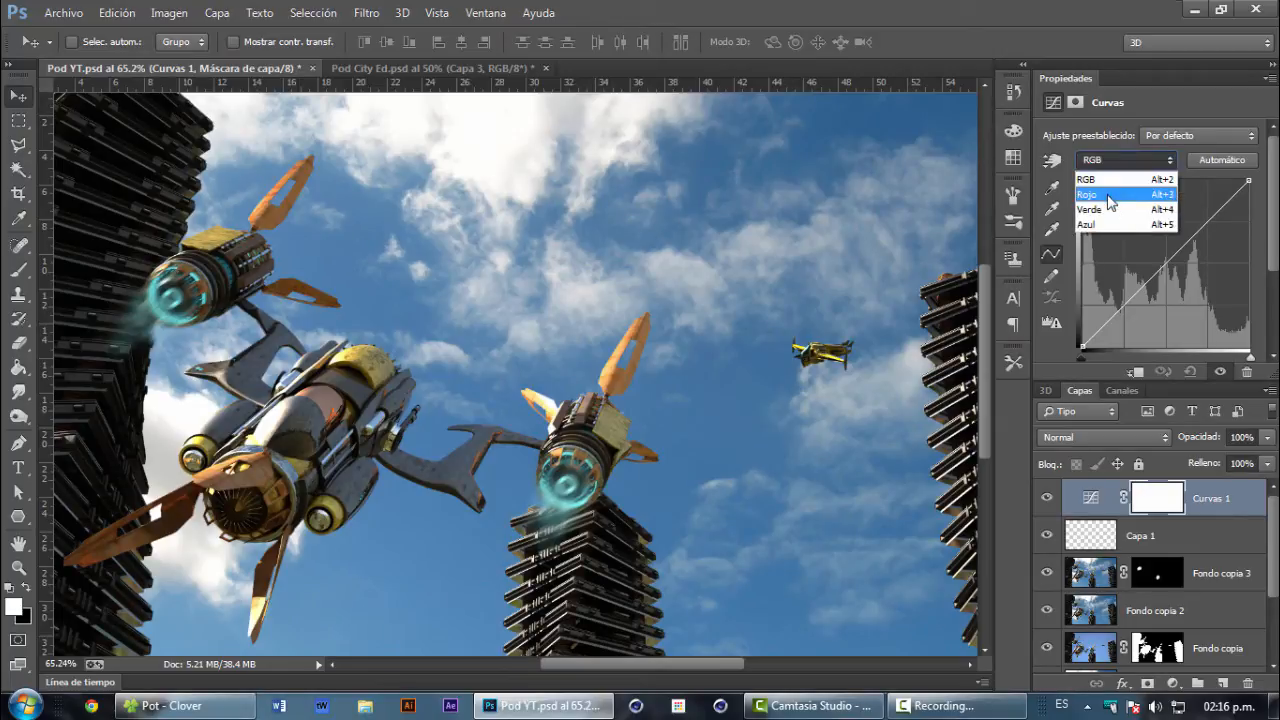
{"action": "left_click", "coordinate": [1105, 192]}
{"action": "left_click_drag", "start_coordinate": [1171, 256], "coordinate": [1192, 228]}
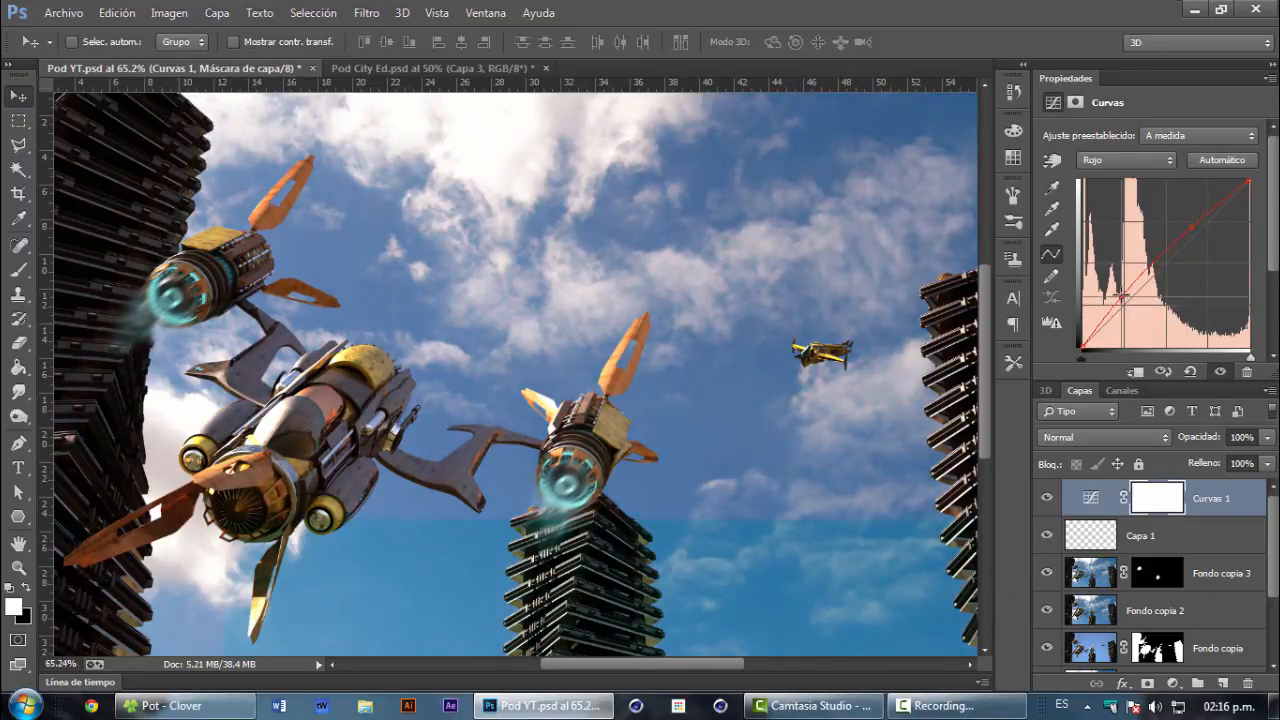
{"action": "left_click_drag", "start_coordinate": [1192, 228], "coordinate": [1194, 247]}
{"action": "left_click_drag", "start_coordinate": [1148, 288], "coordinate": [1069, 312]}
{"action": "left_click_drag", "start_coordinate": [1195, 248], "coordinate": [1165, 255]}
Step: Lower the blue channel curve slightly in the shadows and highlights to give the image a yellowish tint
{"action": "left_click", "coordinate": [1127, 158]}
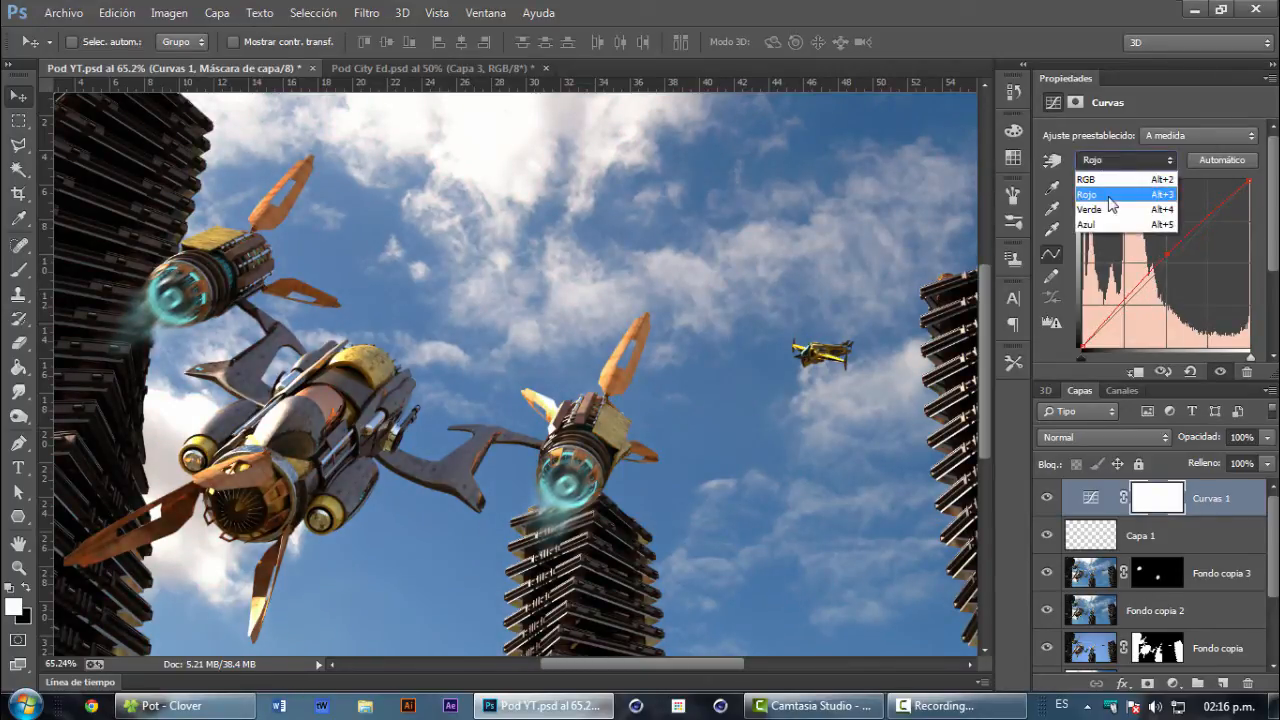
{"action": "left_click", "coordinate": [1113, 204]}
{"action": "mouse_move", "coordinate": [1183, 250]}
{"action": "left_mouse_down"}
{"action": "mouse_move", "coordinate": [1194, 262]}
{"action": "mouse_move", "coordinate": [1192, 232]}
{"action": "left_mouse_up"}
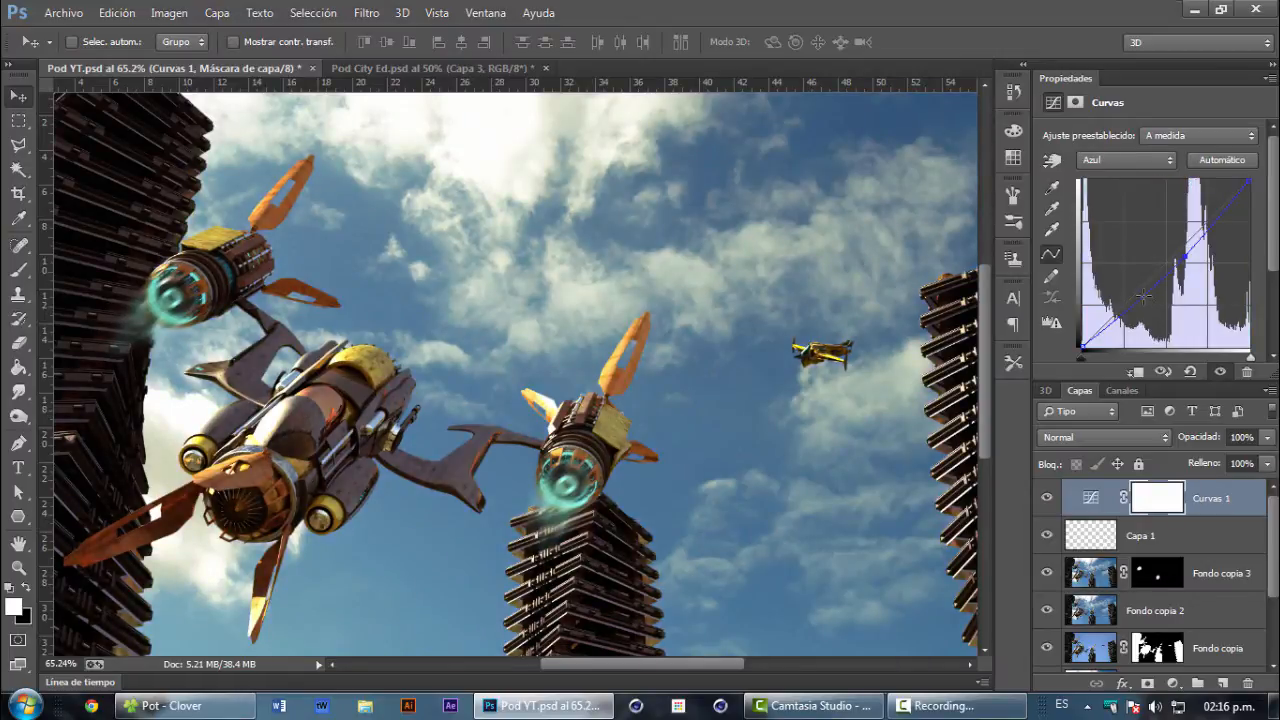
{"action": "mouse_move", "coordinate": [1136, 300]}
{"action": "left_mouse_down"}
{"action": "mouse_move", "coordinate": [1139, 277]}
{"action": "mouse_move", "coordinate": [1105, 322]}
{"action": "mouse_move", "coordinate": [1130, 307]}
{"action": "left_mouse_up"}
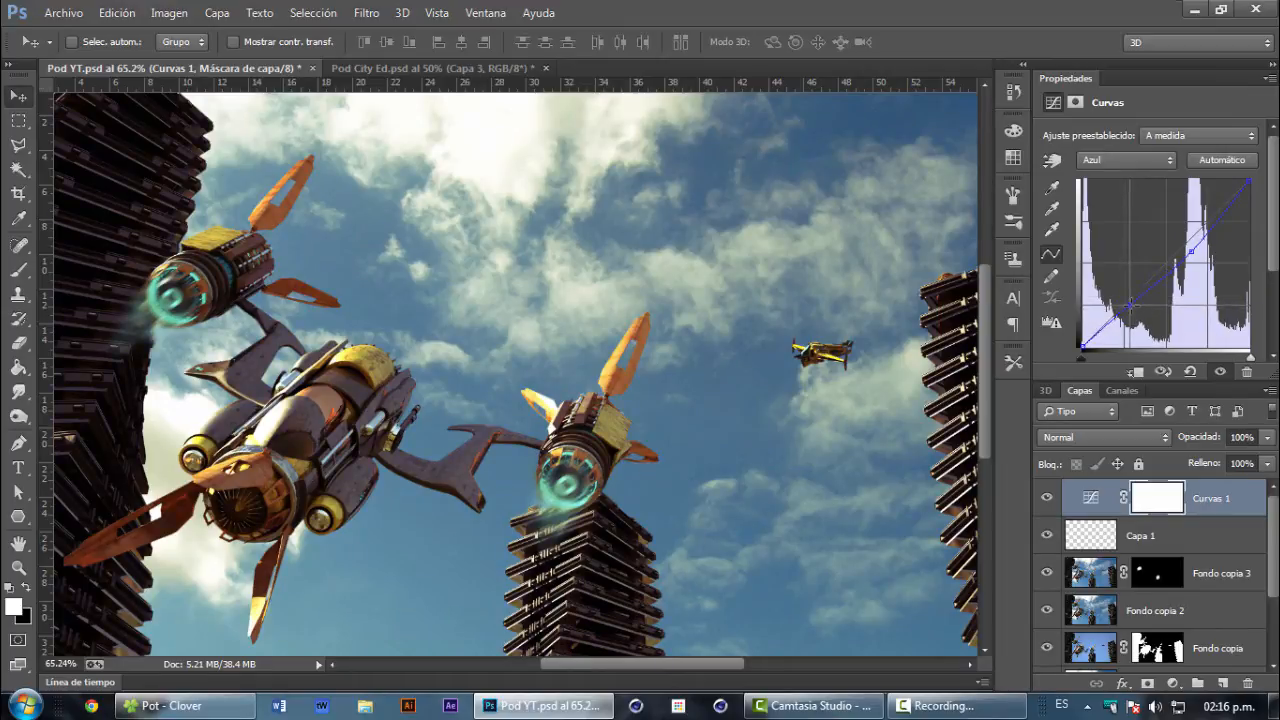
{"action": "left_click_drag", "start_coordinate": [1194, 253], "coordinate": [1196, 246]}
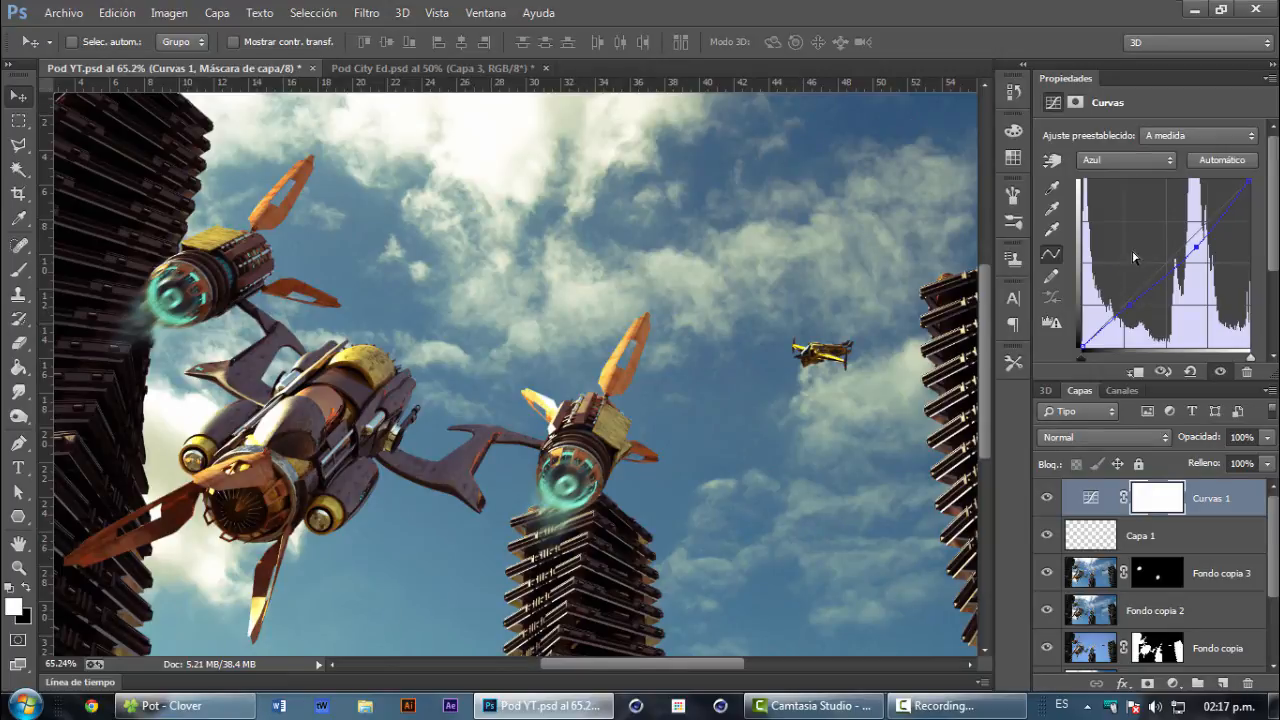
{"action": "left_click", "coordinate": [1196, 249]}
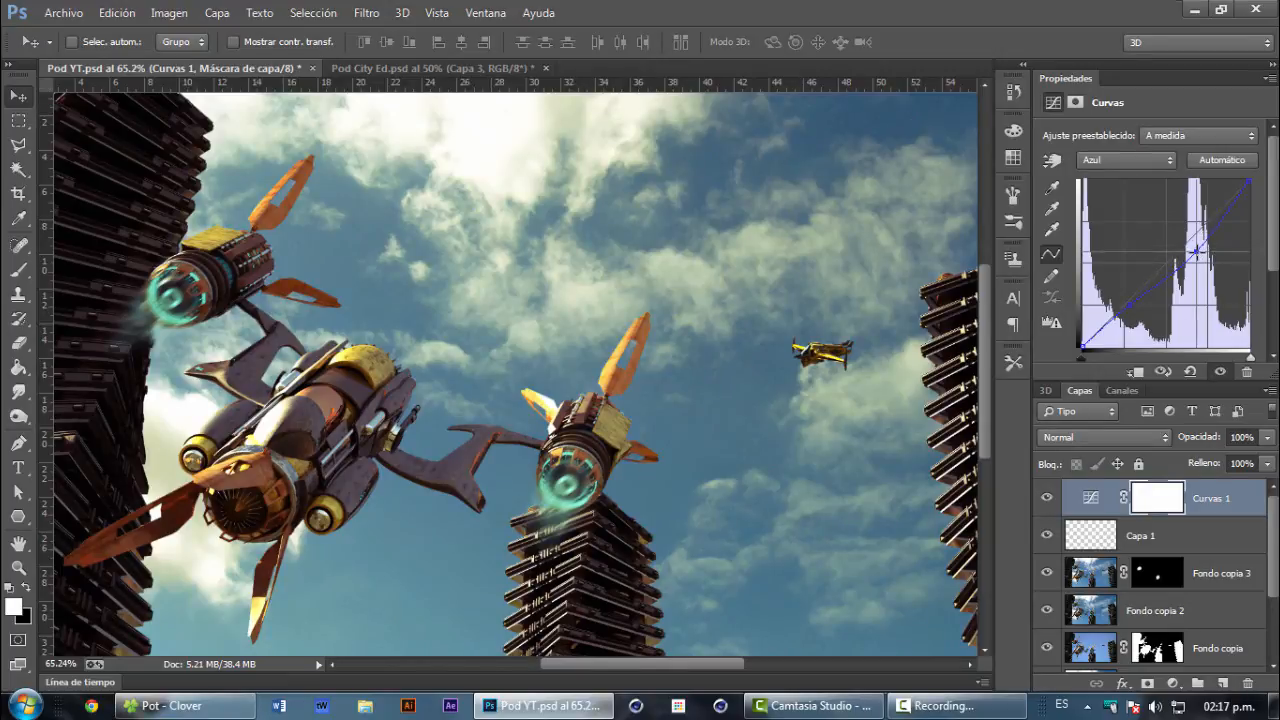
{"action": "left_click_drag", "start_coordinate": [1196, 249], "coordinate": [1198, 241]}
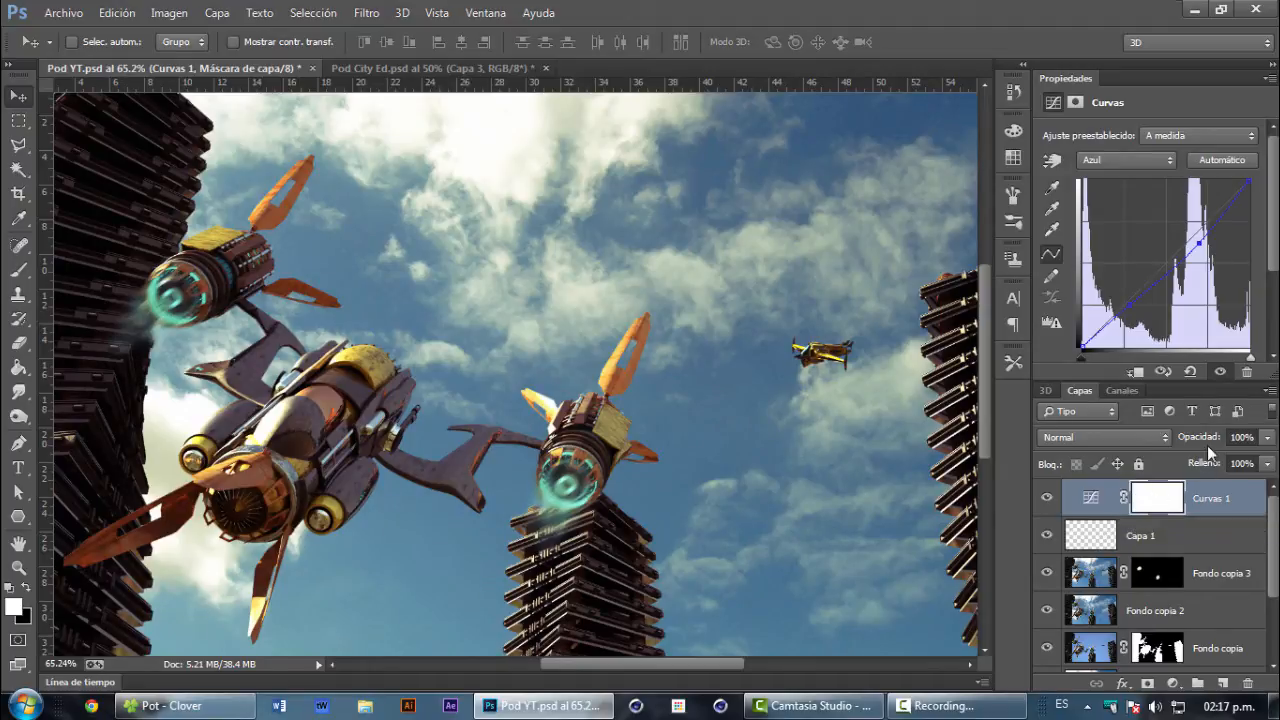
Step: Reduce the first Curves layer's opacity to soften the color grade, checking the image with and without it
{"action": "left_click_drag", "start_coordinate": [1212, 440], "coordinate": [1183, 445]}
{"action": "left_click_drag", "start_coordinate": [1106, 446], "coordinate": [1192, 443]}
{"action": "left_click_drag", "start_coordinate": [1210, 441], "coordinate": [1266, 443]}
{"action": "left_click_drag", "start_coordinate": [1178, 438], "coordinate": [1173, 439]}
{"action": "left_click", "coordinate": [1047, 498]}
Step: Add a second Curves adjustment layer with an RGB S-curve that darkens shadows and brightens highlights for contrast
{"action": "left_click", "coordinate": [1172, 684]}
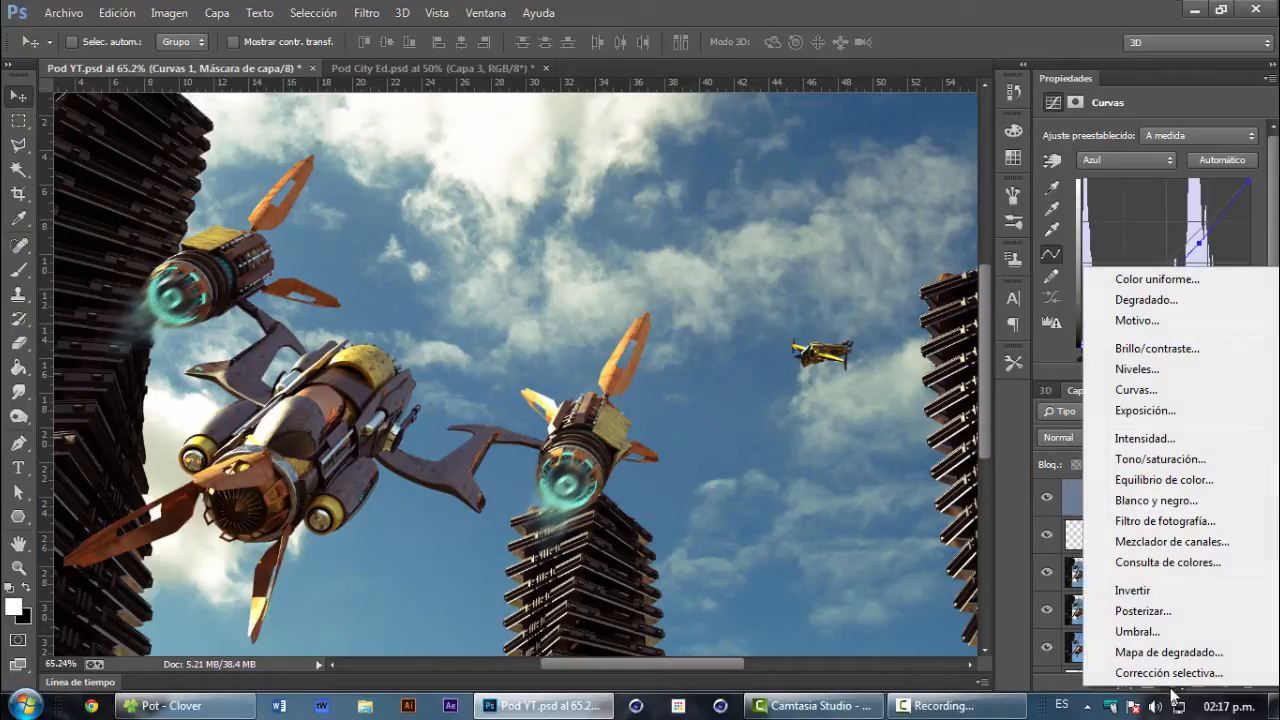
{"action": "left_click", "coordinate": [1155, 391]}
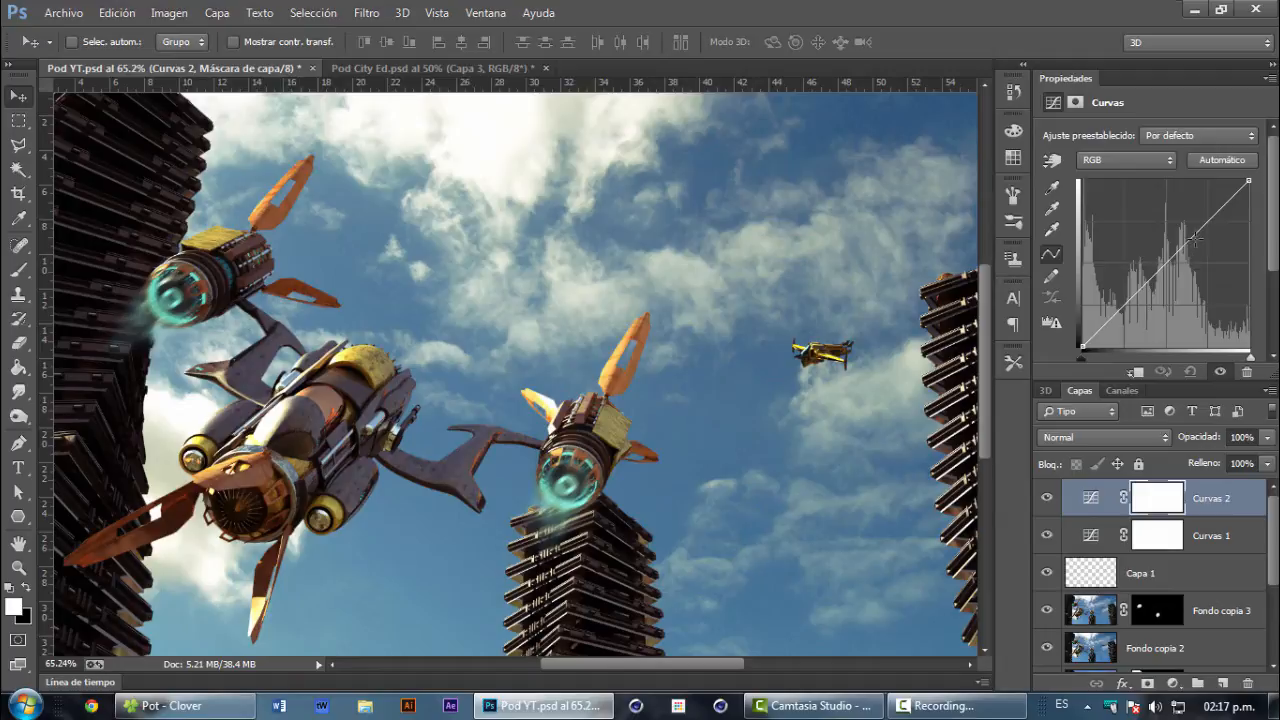
{"action": "left_click_drag", "start_coordinate": [1133, 297], "coordinate": [1130, 322]}
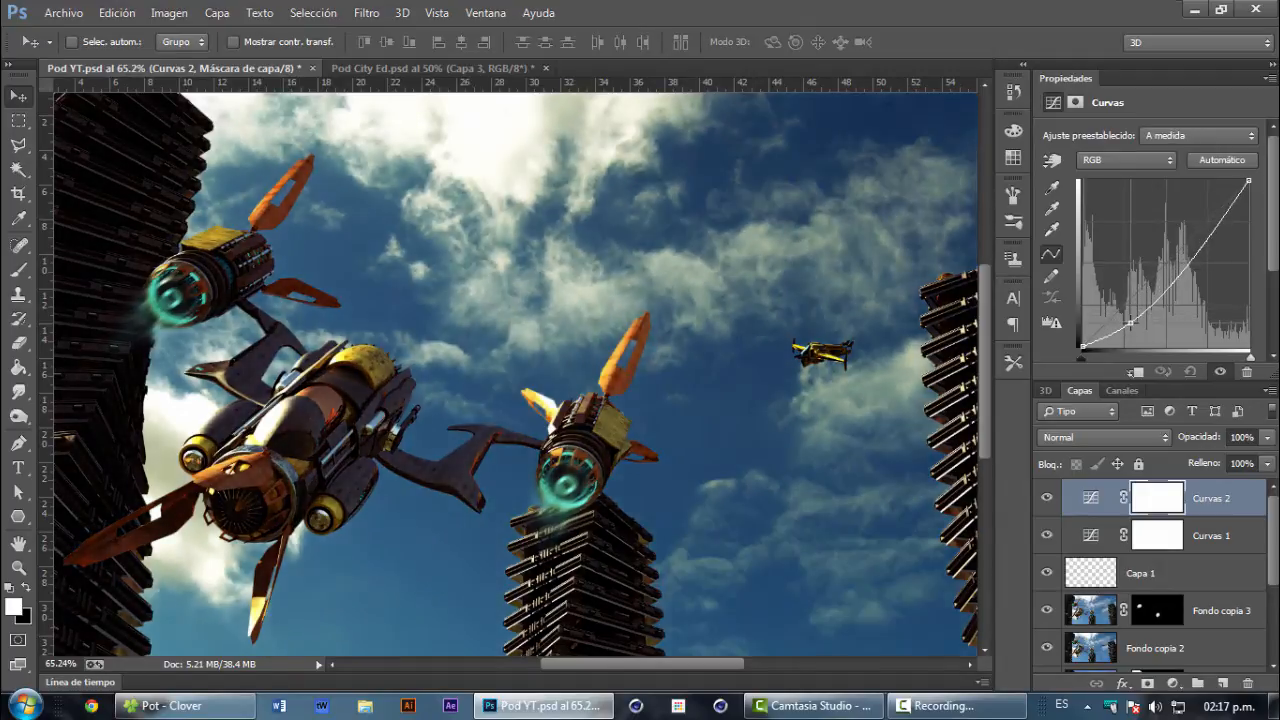
{"action": "left_click_drag", "start_coordinate": [1200, 245], "coordinate": [1198, 229]}
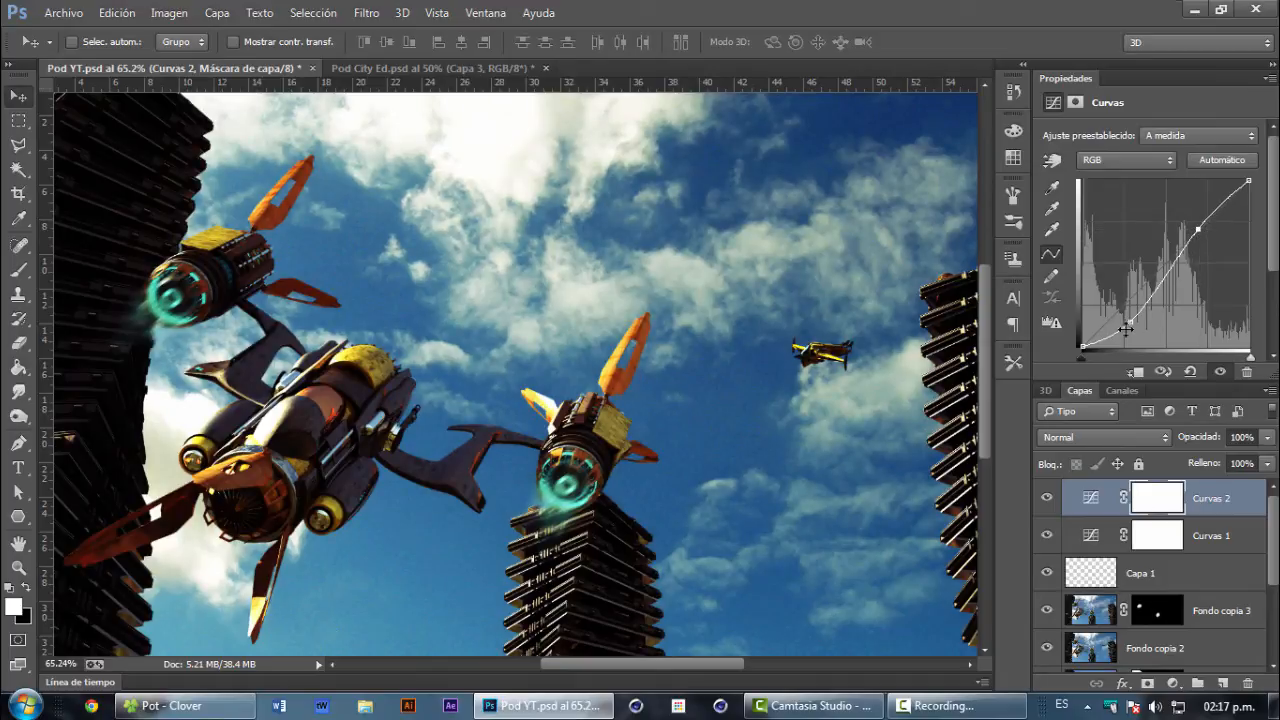
{"action": "left_click_drag", "start_coordinate": [1131, 327], "coordinate": [1128, 315]}
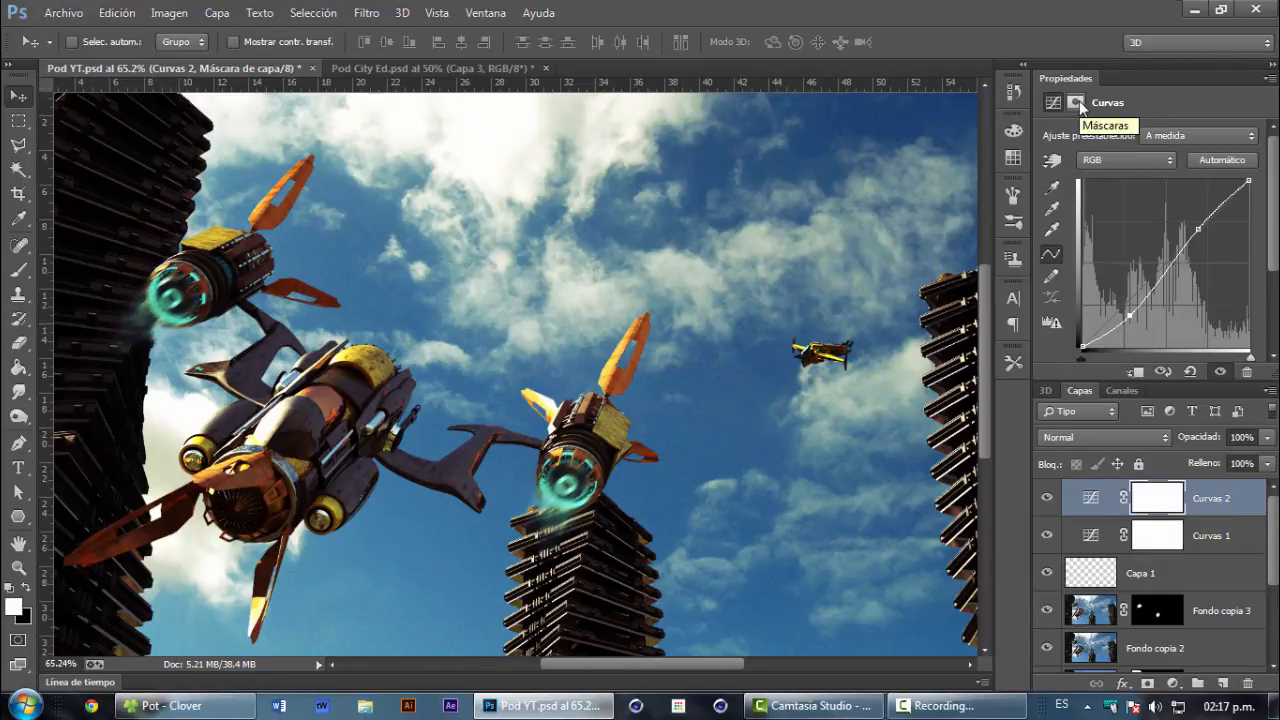
Step: Set the second Curves layer's blend mode to Multiply (Multiplicar) and steepen its S-curve by raising the highlights and deepening the shadows
{"action": "left_click", "coordinate": [1093, 436]}
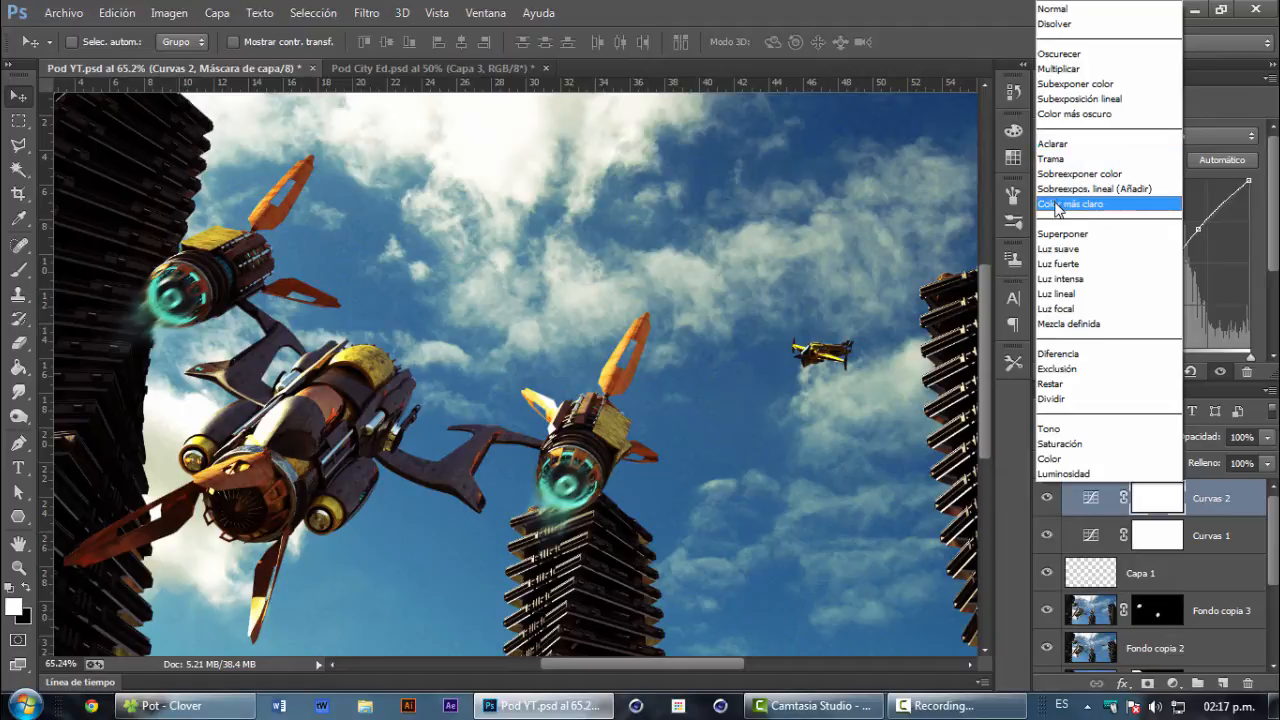
{"action": "left_click", "coordinate": [1076, 69]}
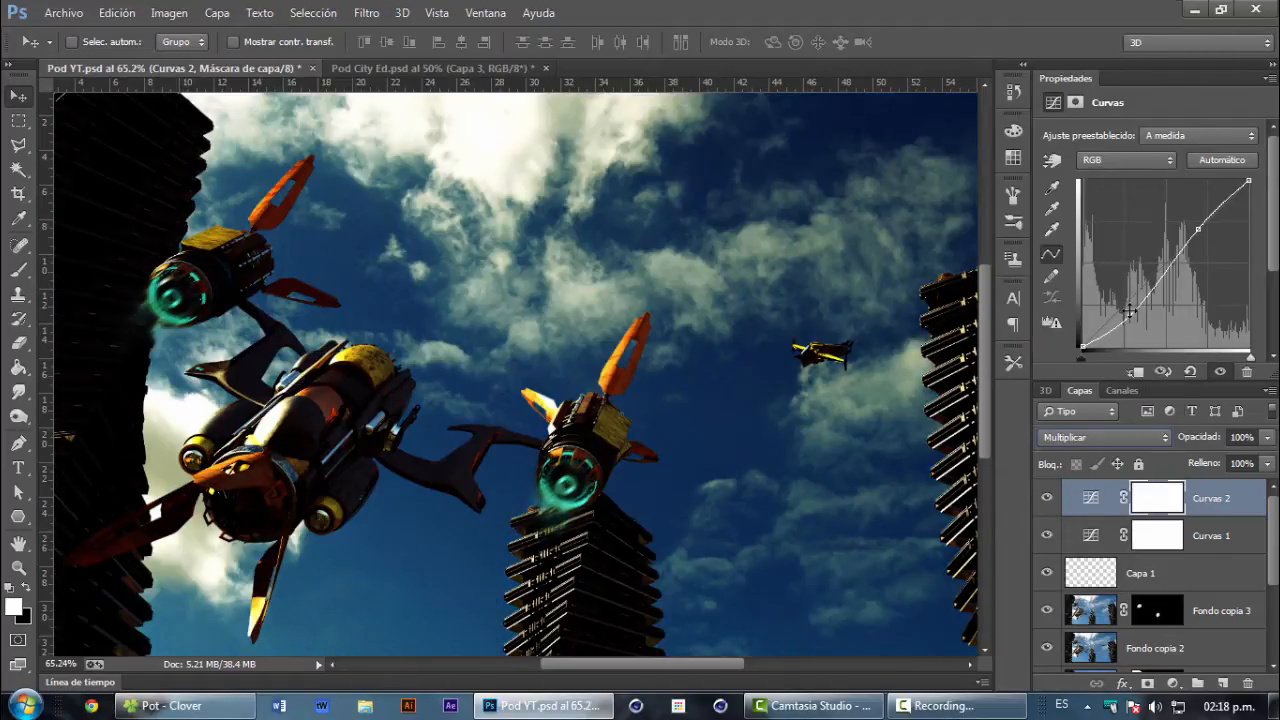
{"action": "left_click_drag", "start_coordinate": [1130, 314], "coordinate": [1129, 311]}
{"action": "left_click_drag", "start_coordinate": [1197, 229], "coordinate": [1200, 213]}
{"action": "left_click_drag", "start_coordinate": [1128, 311], "coordinate": [1125, 319]}
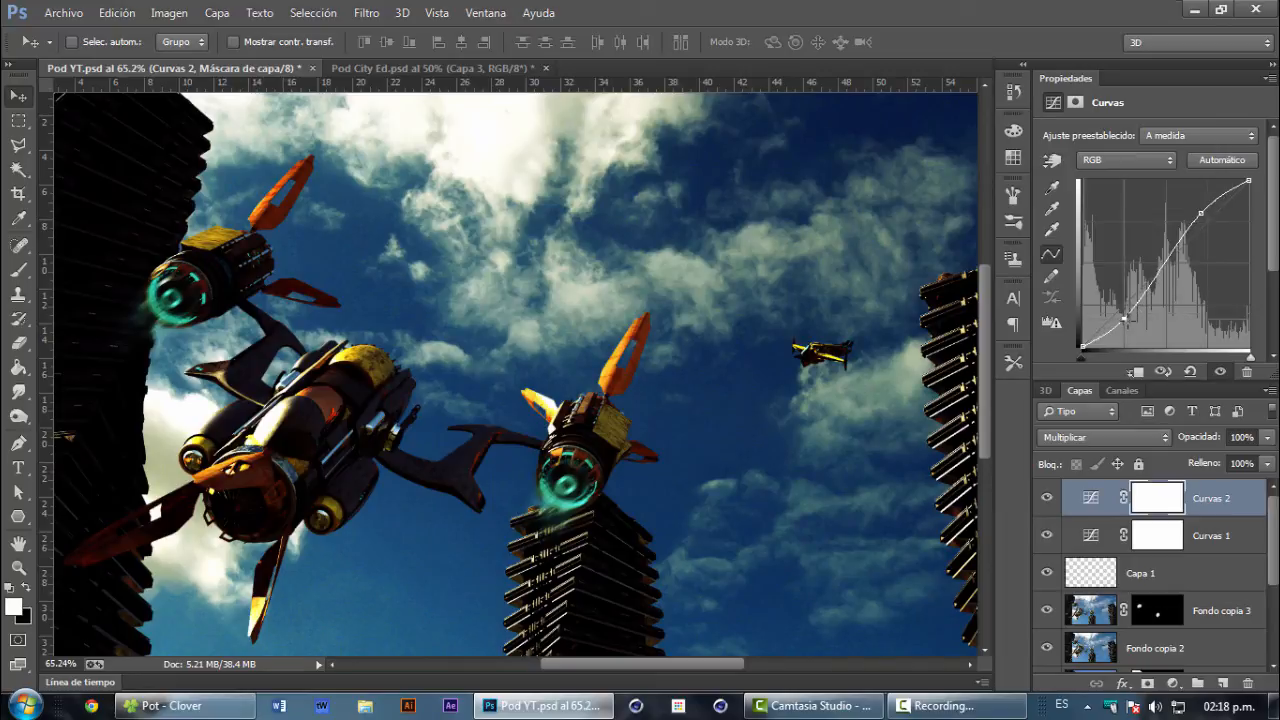
Step: Invert the second Curves layer's mask to black and switch to the Brush with white at 16% opacity
{"action": "left_click", "coordinate": [1073, 102]}
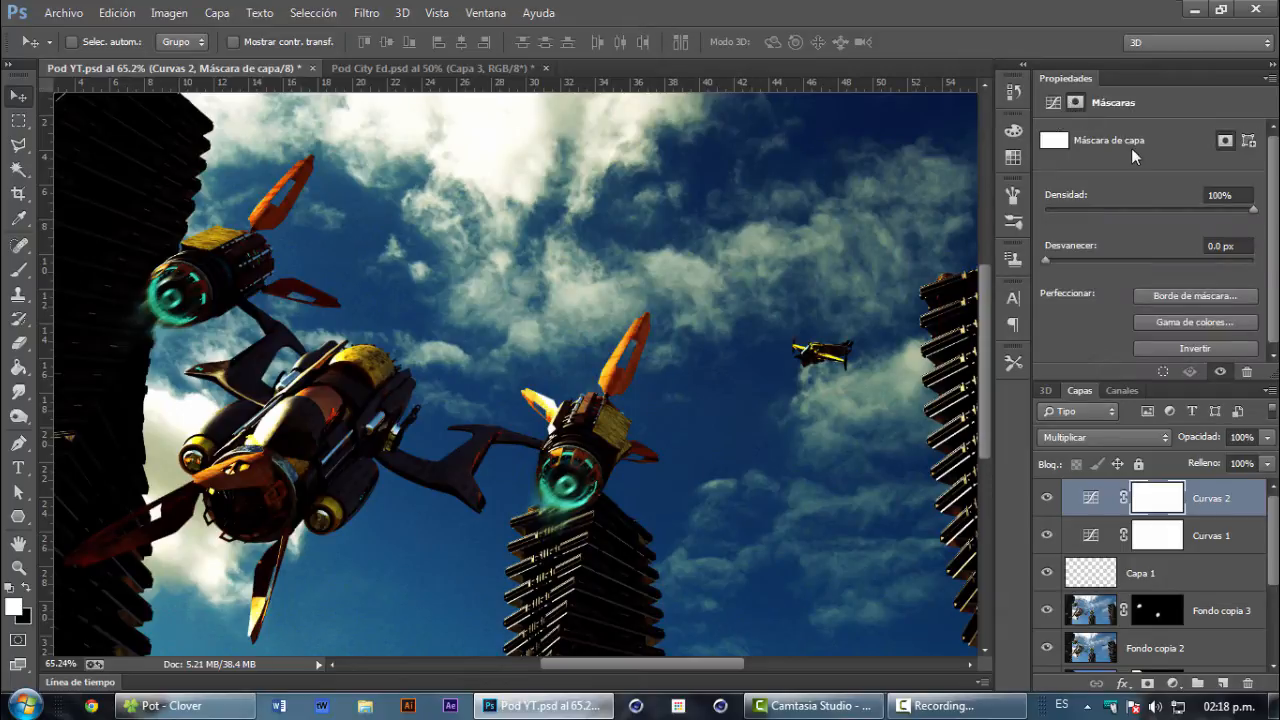
{"action": "left_click", "coordinate": [1206, 350]}
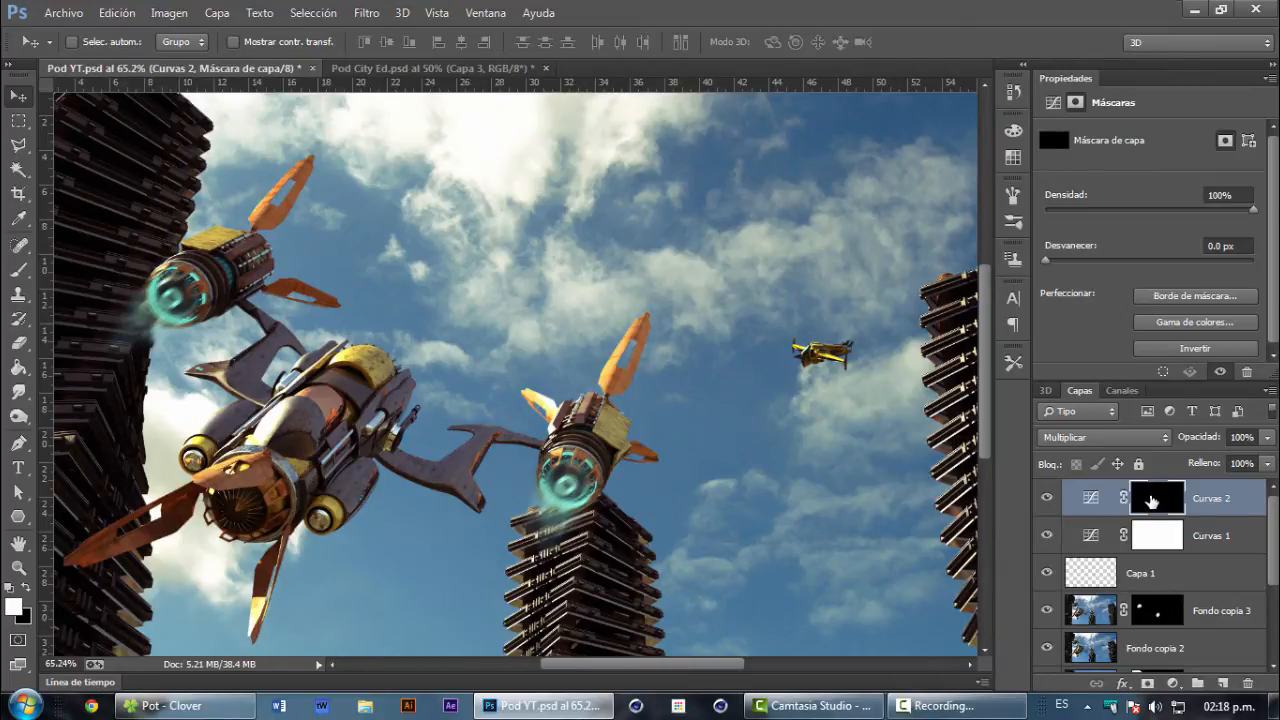
{"action": "key", "text": "b"}
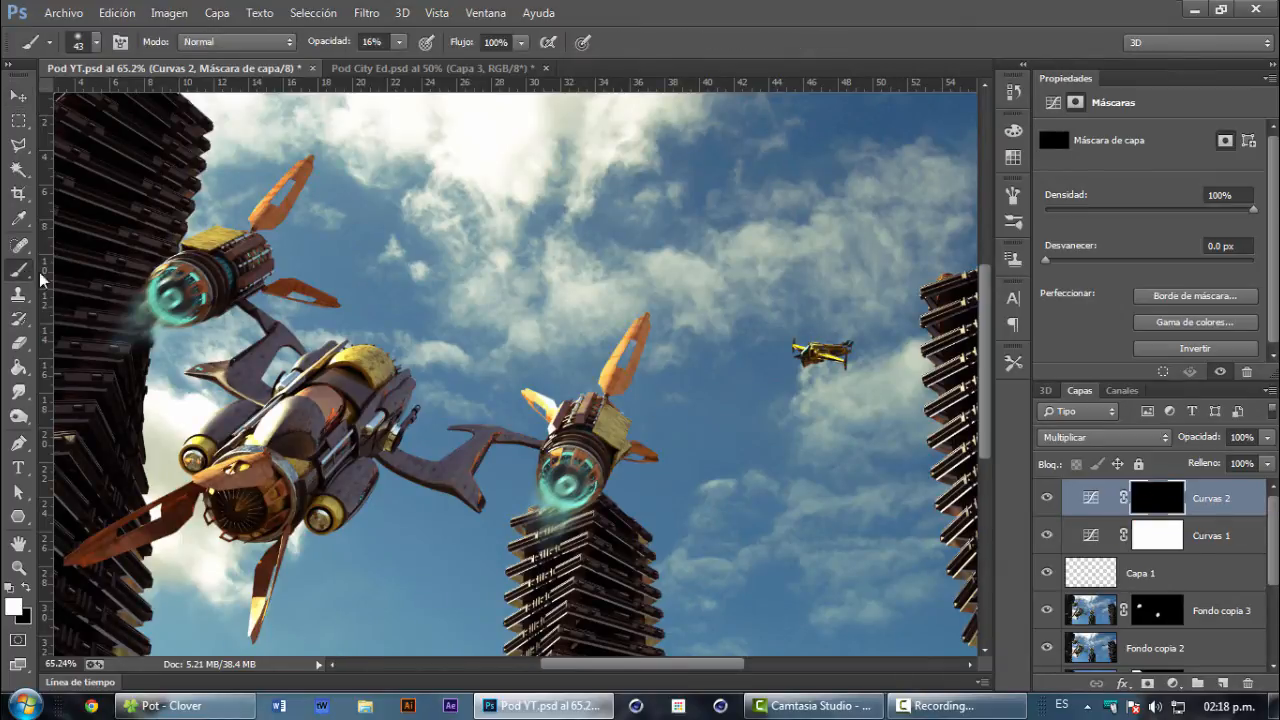
Step: Paint white on the mask over the upper left tower with a 251 px brush to darken it
{"action": "left_click_drag", "start_coordinate": [279, 316], "coordinate": [380, 327]}
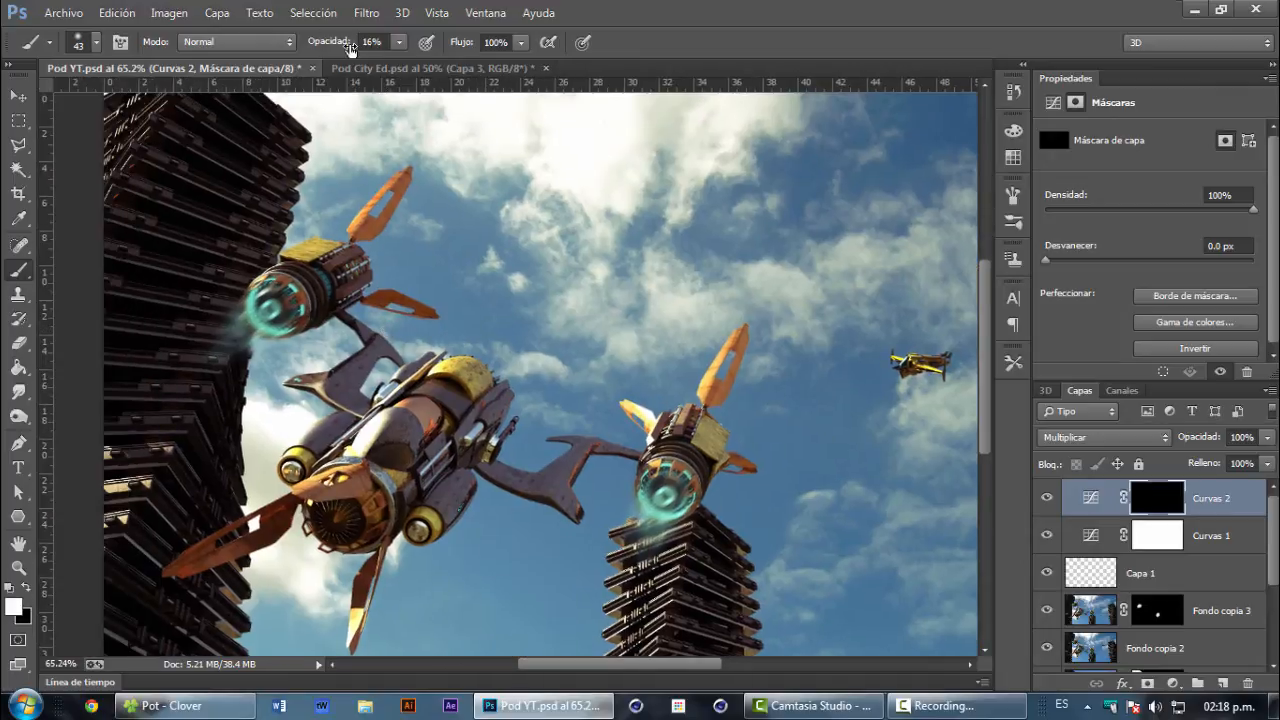
{"action": "scroll", "coordinate": [390, 468], "scroll_direction": "up", "scroll_amount": 1}
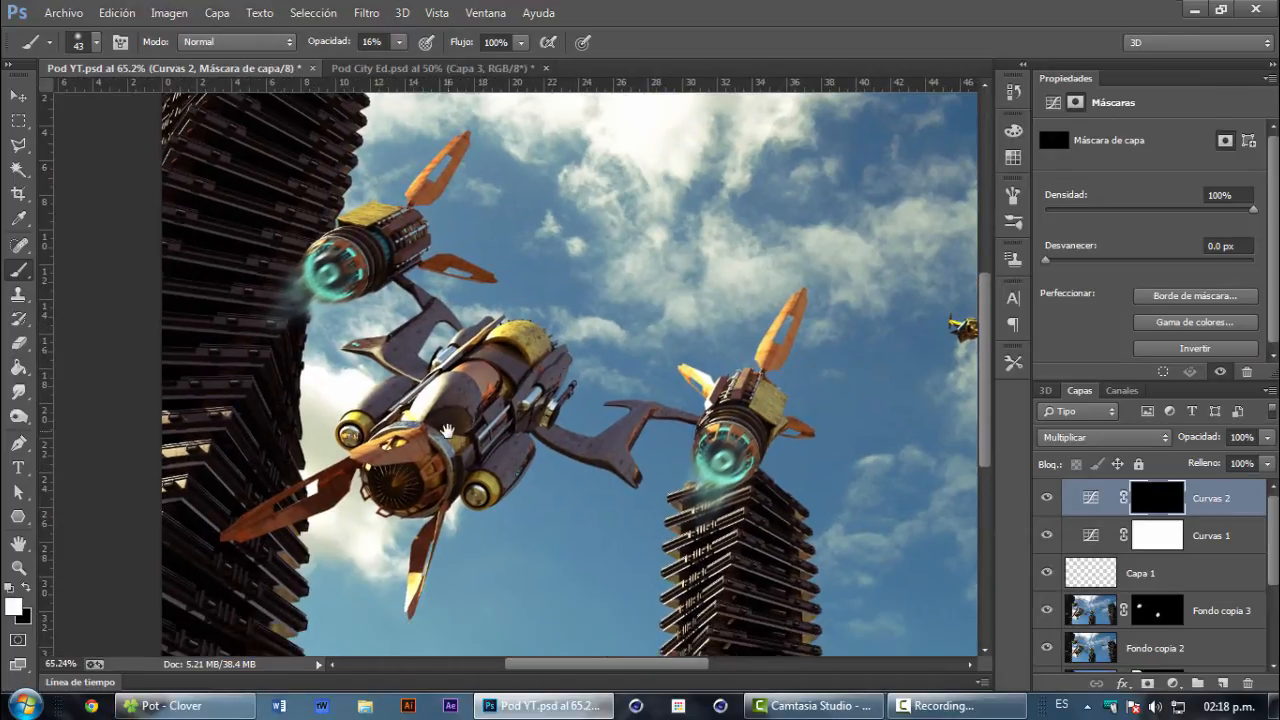
{"action": "scroll", "coordinate": [387, 247], "scroll_direction": "up", "scroll_amount": 1}
{"action": "scroll", "coordinate": [400, 384], "scroll_direction": "down", "scroll_amount": 2}
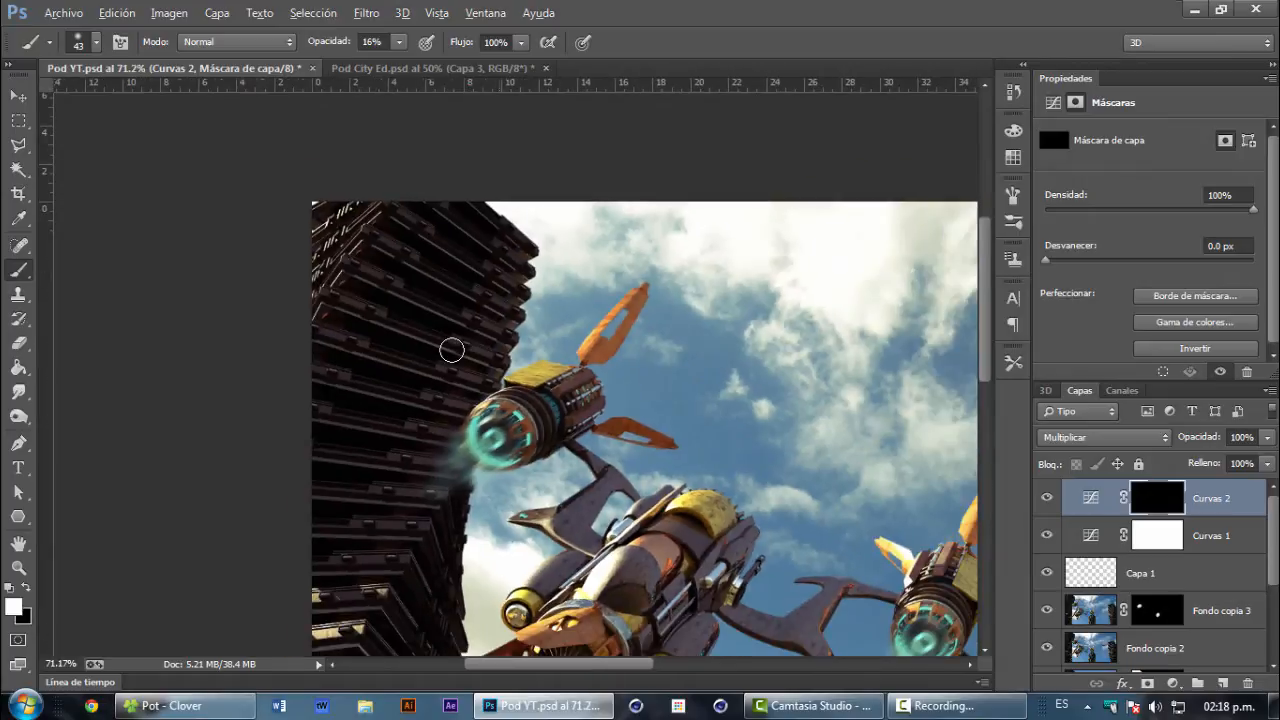
{"action": "left_click_drag", "start_coordinate": [523, 326], "coordinate": [532, 314]}
{"action": "left_click_drag", "start_coordinate": [415, 257], "coordinate": [386, 278]}
{"action": "mouse_move", "coordinate": [470, 314]}
{"action": "left_mouse_down"}
{"action": "mouse_move", "coordinate": [510, 311]}
{"action": "mouse_move", "coordinate": [501, 302]}
{"action": "left_mouse_up"}
{"action": "mouse_move", "coordinate": [455, 265]}
{"action": "left_mouse_down"}
{"action": "mouse_move", "coordinate": [468, 321]}
{"action": "mouse_move", "coordinate": [393, 409]}
{"action": "mouse_move", "coordinate": [368, 341]}
{"action": "mouse_move", "coordinate": [348, 518]}
{"action": "mouse_move", "coordinate": [320, 559]}
{"action": "mouse_move", "coordinate": [435, 359]}
{"action": "left_mouse_up"}
Step: Darken the ship's front intake and underside by painting on the mask with a smaller brush of about 40 px, reduced to 30 px
{"action": "left_click_drag", "start_coordinate": [597, 514], "coordinate": [431, 278]}
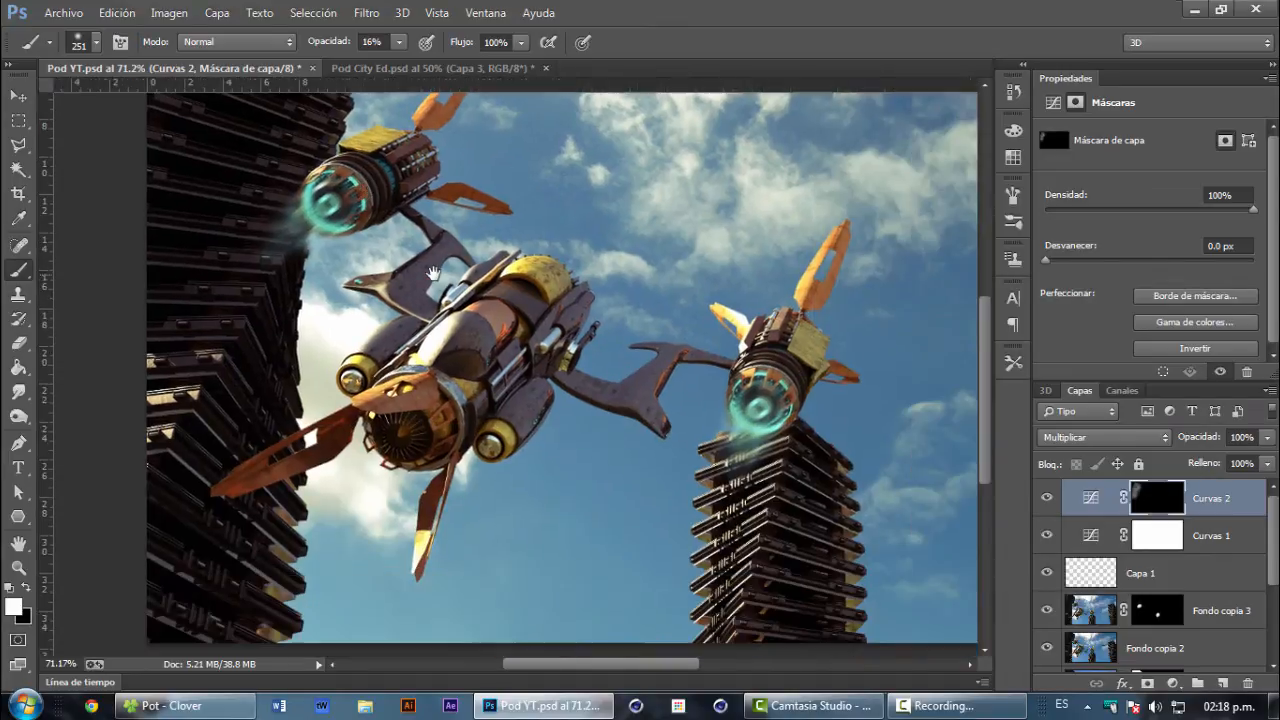
{"action": "left_click_drag", "start_coordinate": [493, 397], "coordinate": [447, 403]}
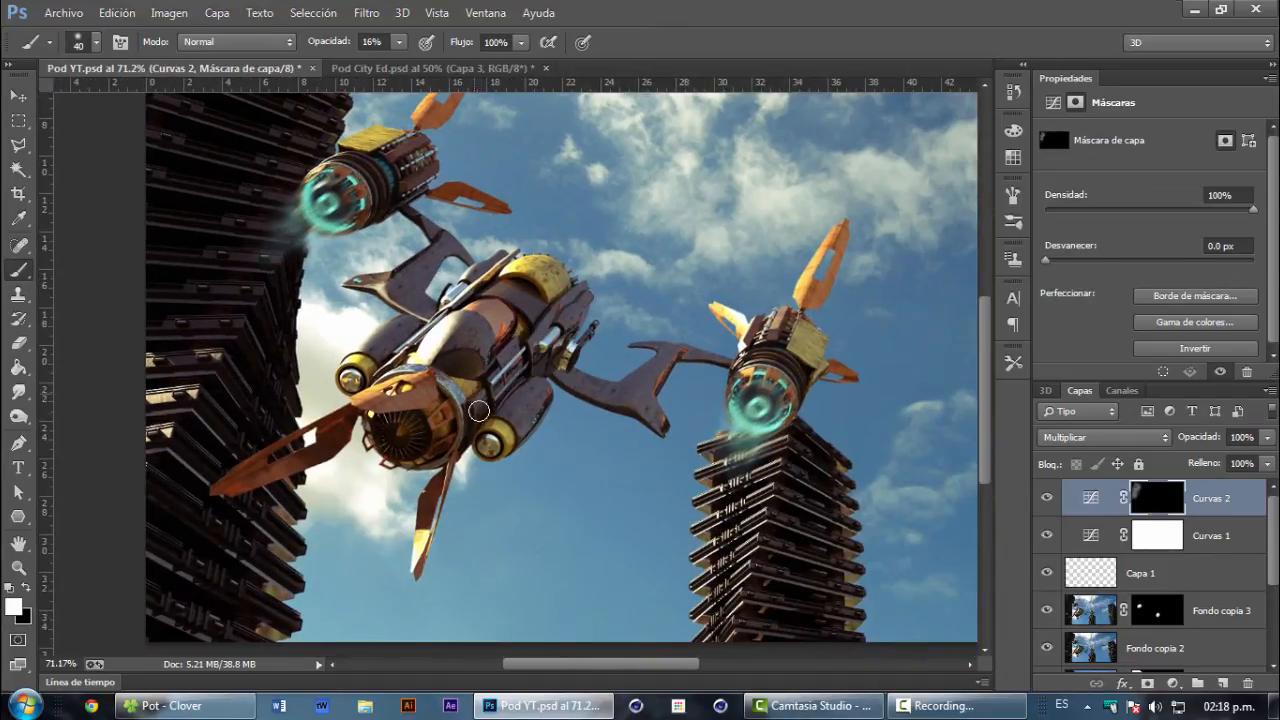
{"action": "scroll", "coordinate": [478, 411], "scroll_direction": "up", "scroll_amount": 3}
{"action": "right_click", "coordinate": [392, 448]}
{"action": "mouse_move", "coordinate": [329, 422]}
{"action": "left_mouse_down"}
{"action": "mouse_move", "coordinate": [357, 422]}
{"action": "mouse_move", "coordinate": [360, 442]}
{"action": "mouse_move", "coordinate": [434, 470]}
{"action": "left_mouse_up"}
{"action": "mouse_move", "coordinate": [444, 373]}
{"action": "left_mouse_down"}
{"action": "mouse_move", "coordinate": [468, 330]}
{"action": "mouse_move", "coordinate": [577, 307]}
{"action": "mouse_move", "coordinate": [481, 306]}
{"action": "mouse_move", "coordinate": [432, 390]}
{"action": "mouse_move", "coordinate": [546, 328]}
{"action": "mouse_move", "coordinate": [552, 302]}
{"action": "mouse_move", "coordinate": [499, 375]}
{"action": "mouse_move", "coordinate": [533, 250]}
{"action": "mouse_move", "coordinate": [594, 272]}
{"action": "mouse_move", "coordinate": [599, 247]}
{"action": "mouse_move", "coordinate": [527, 316]}
{"action": "mouse_move", "coordinate": [598, 270]}
{"action": "mouse_move", "coordinate": [464, 403]}
{"action": "mouse_move", "coordinate": [456, 430]}
{"action": "mouse_move", "coordinate": [555, 342]}
{"action": "mouse_move", "coordinate": [568, 370]}
{"action": "mouse_move", "coordinate": [484, 446]}
{"action": "left_mouse_up"}
{"action": "right_click", "coordinate": [642, 378], "text": "alt"}
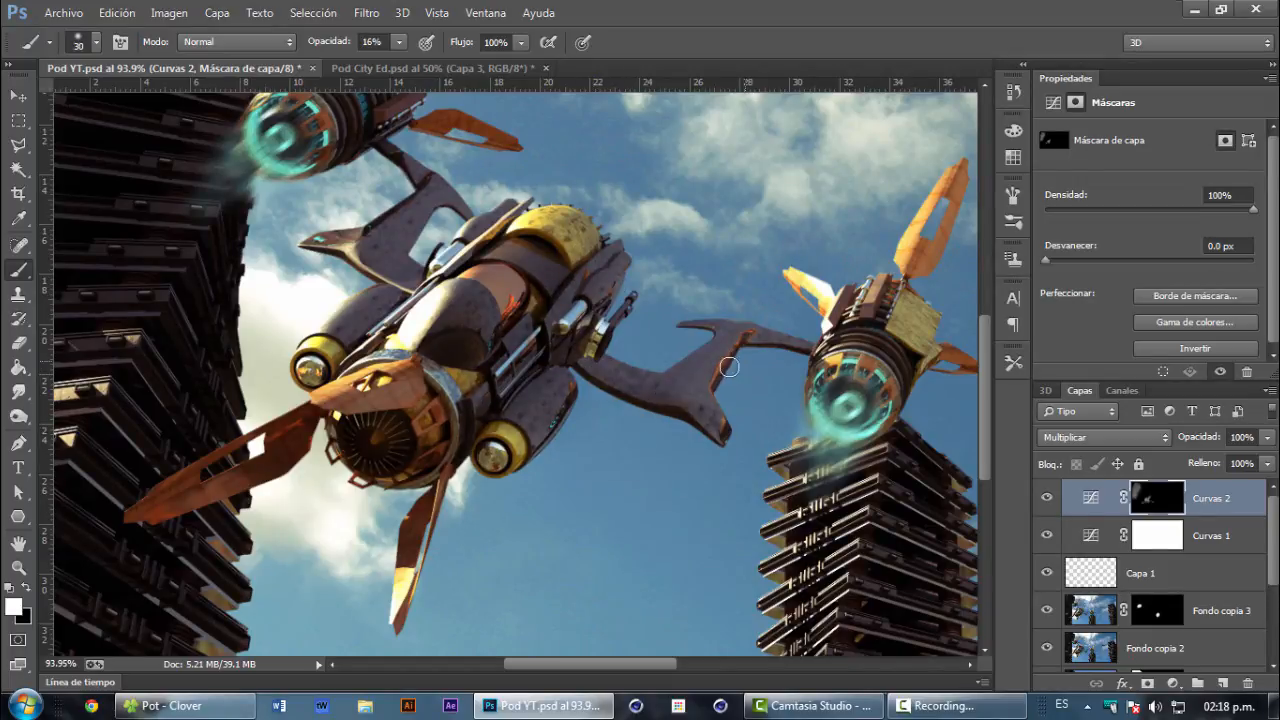
Step: Continue painting shadows on the mask around the ship's engines and connecting struts with an 87 px brush
{"action": "scroll", "coordinate": [738, 290], "scroll_direction": "up", "scroll_amount": 3}
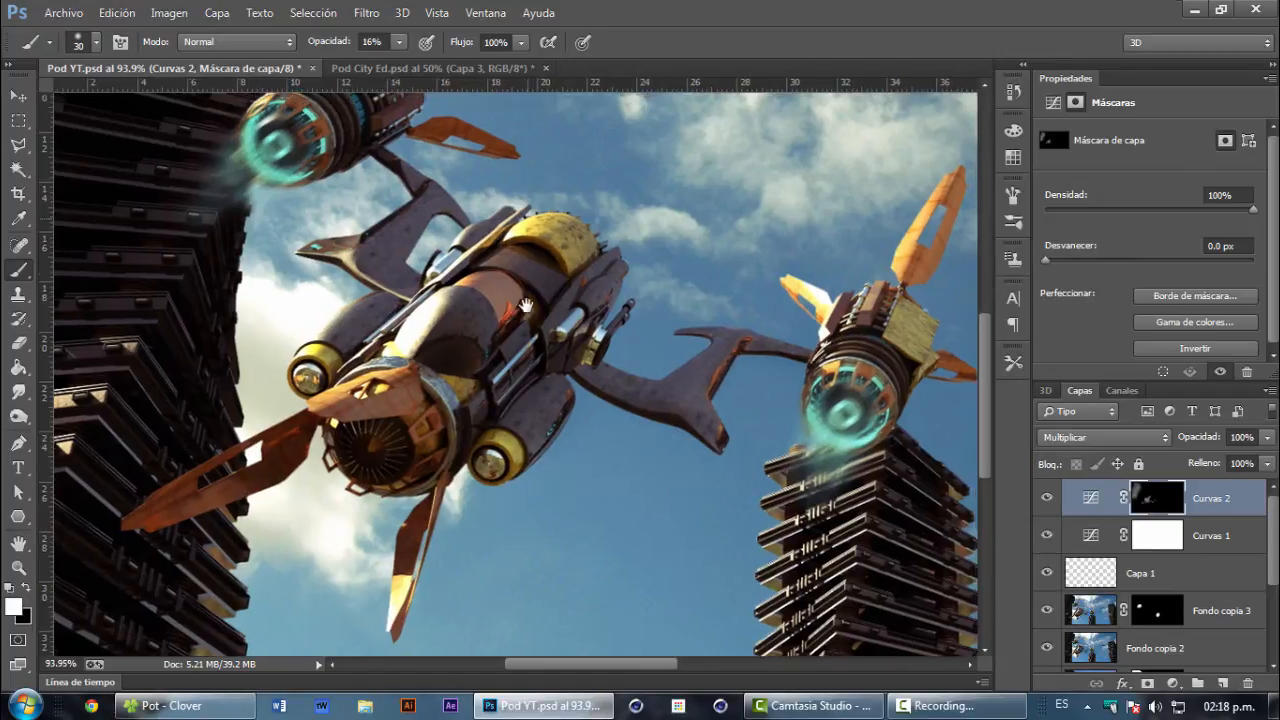
{"action": "right_click", "coordinate": [370, 213], "text": "alt"}
{"action": "mouse_move", "coordinate": [363, 191]}
{"action": "left_mouse_down"}
{"action": "mouse_move", "coordinate": [359, 240]}
{"action": "mouse_move", "coordinate": [397, 177]}
{"action": "left_mouse_up"}
{"action": "scroll", "coordinate": [645, 452], "scroll_direction": "down", "scroll_amount": 3}
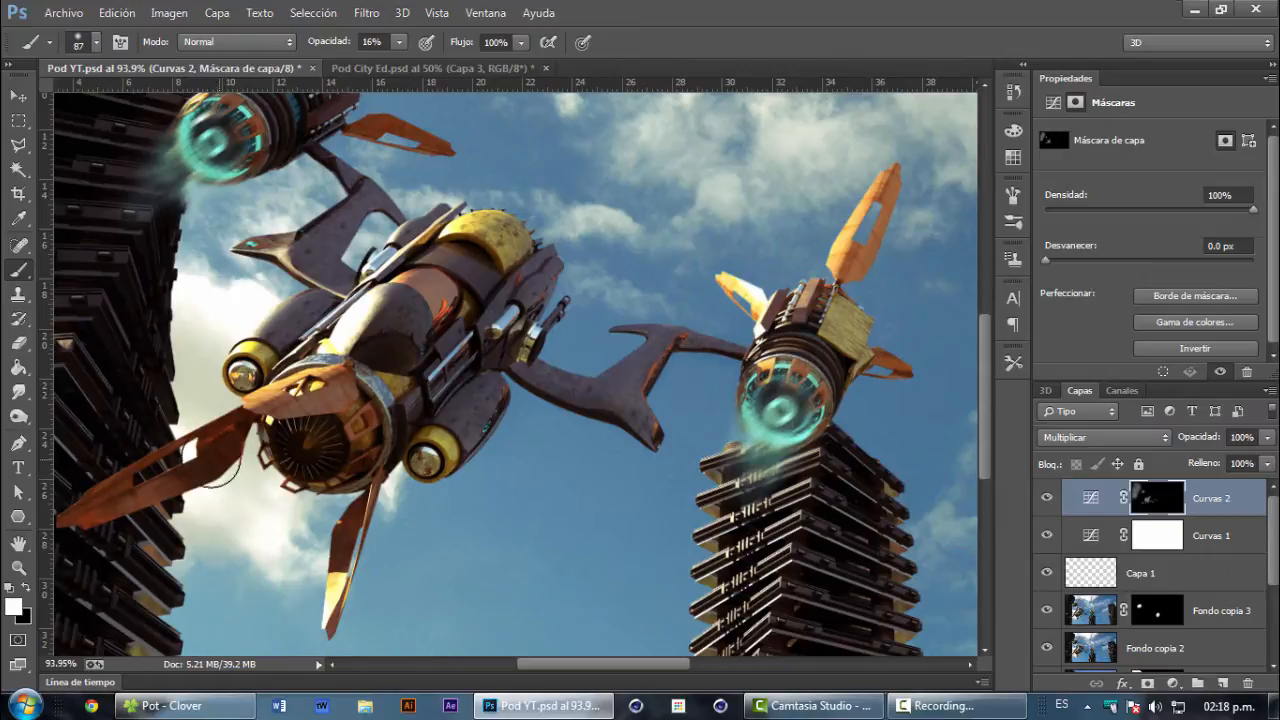
{"action": "scroll", "coordinate": [625, 424], "scroll_direction": "right", "scroll_amount": 3}
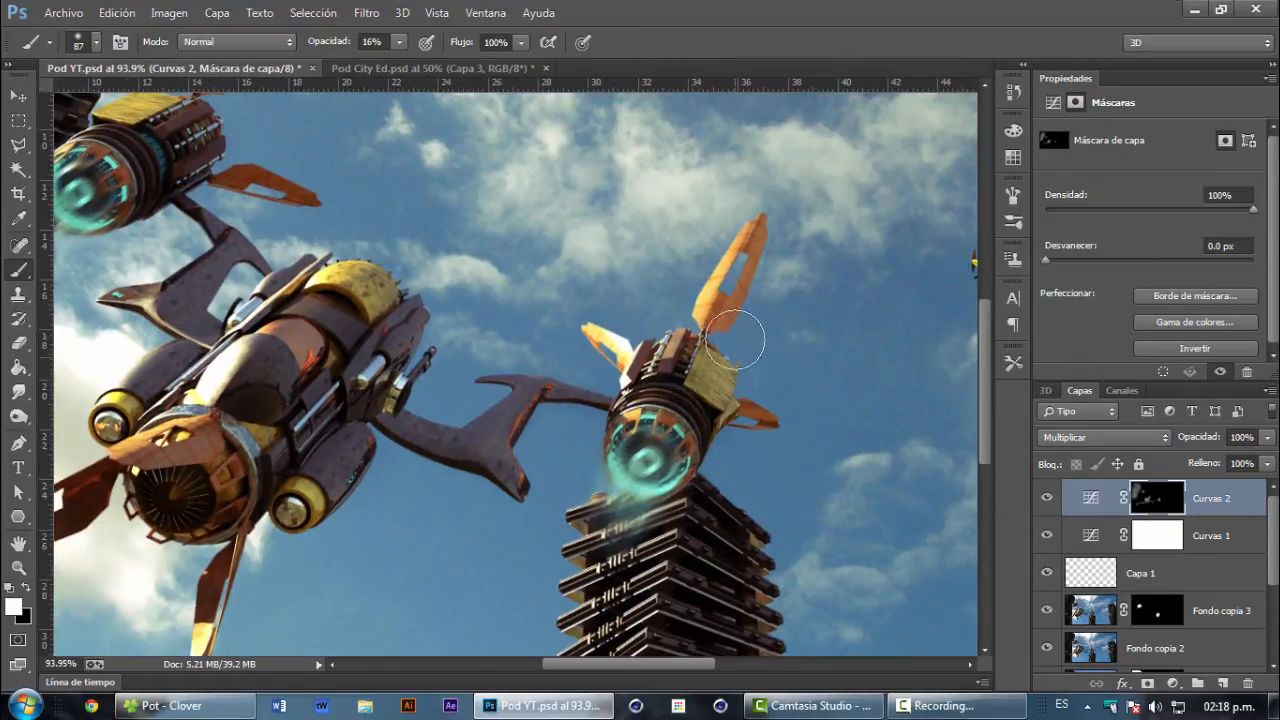
{"action": "scroll", "coordinate": [375, 415], "scroll_direction": "down", "scroll_amount": 5}
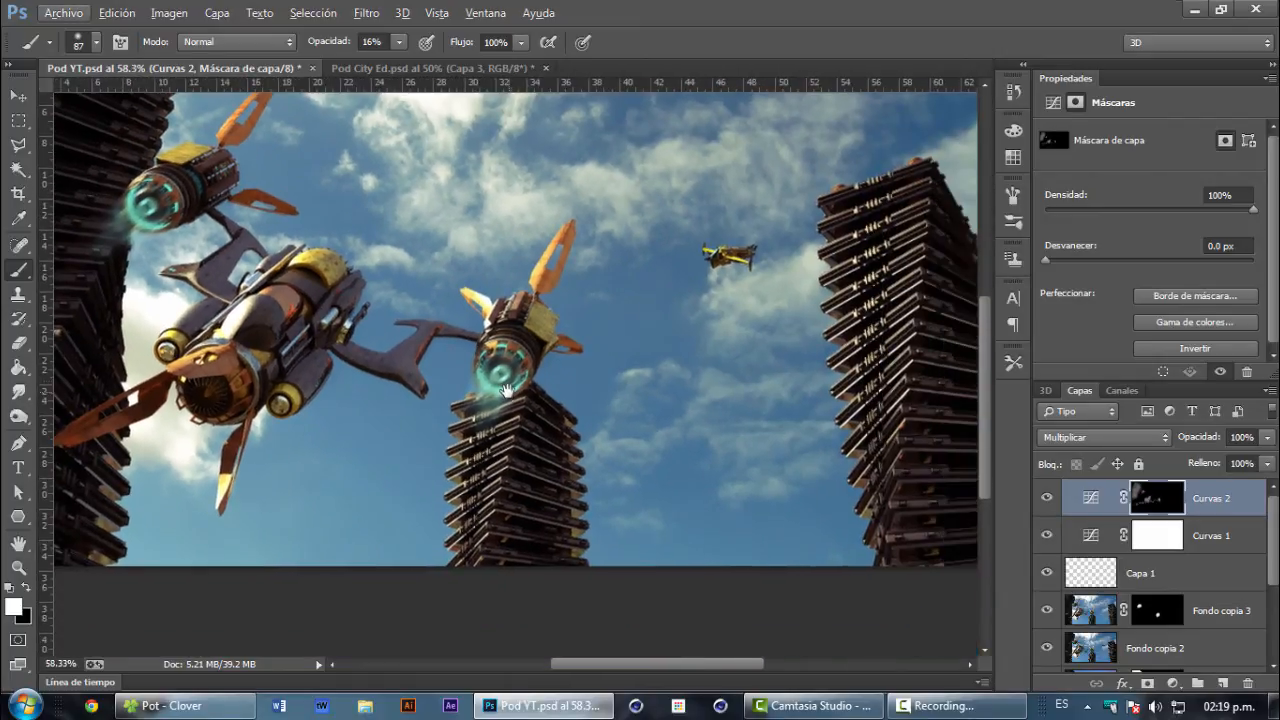
Step: Darken the central tower below the engine by painting white on the Curvas 2 mask with a 142 px brush
{"action": "left_click_drag", "start_coordinate": [507, 391], "coordinate": [506, 389]}
{"action": "left_click_drag", "start_coordinate": [566, 455], "coordinate": [591, 465]}
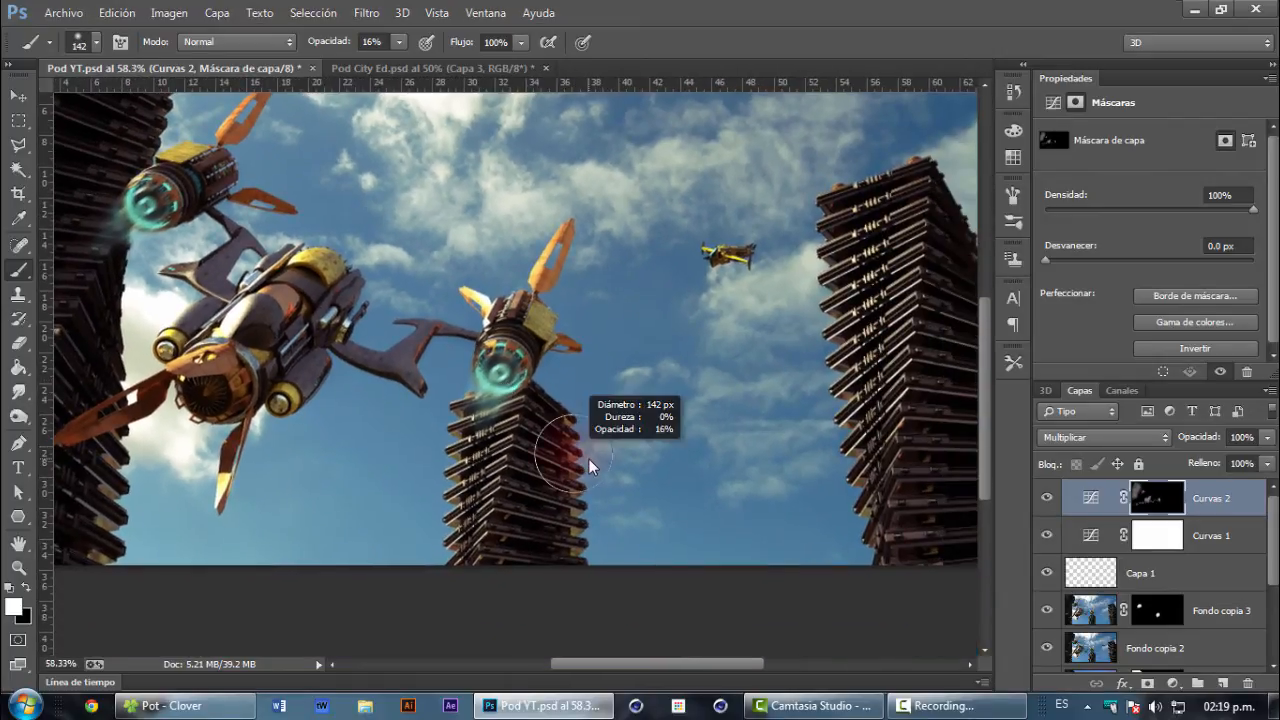
{"action": "mouse_move", "coordinate": [539, 422]}
{"action": "left_mouse_down"}
{"action": "mouse_move", "coordinate": [524, 544]}
{"action": "mouse_move", "coordinate": [557, 451]}
{"action": "mouse_move", "coordinate": [560, 507]}
{"action": "mouse_move", "coordinate": [551, 406]}
{"action": "mouse_move", "coordinate": [524, 558]}
{"action": "left_mouse_up"}
Step: Darken the tower on the far side by painting down it on the mask with a 200 px brush
{"action": "left_click_drag", "start_coordinate": [765, 421], "coordinate": [620, 503]}
{"action": "left_click_drag", "start_coordinate": [755, 391], "coordinate": [759, 382]}
{"action": "left_click_drag", "start_coordinate": [778, 364], "coordinate": [801, 372]}
{"action": "left_click_drag", "start_coordinate": [804, 328], "coordinate": [806, 464]}
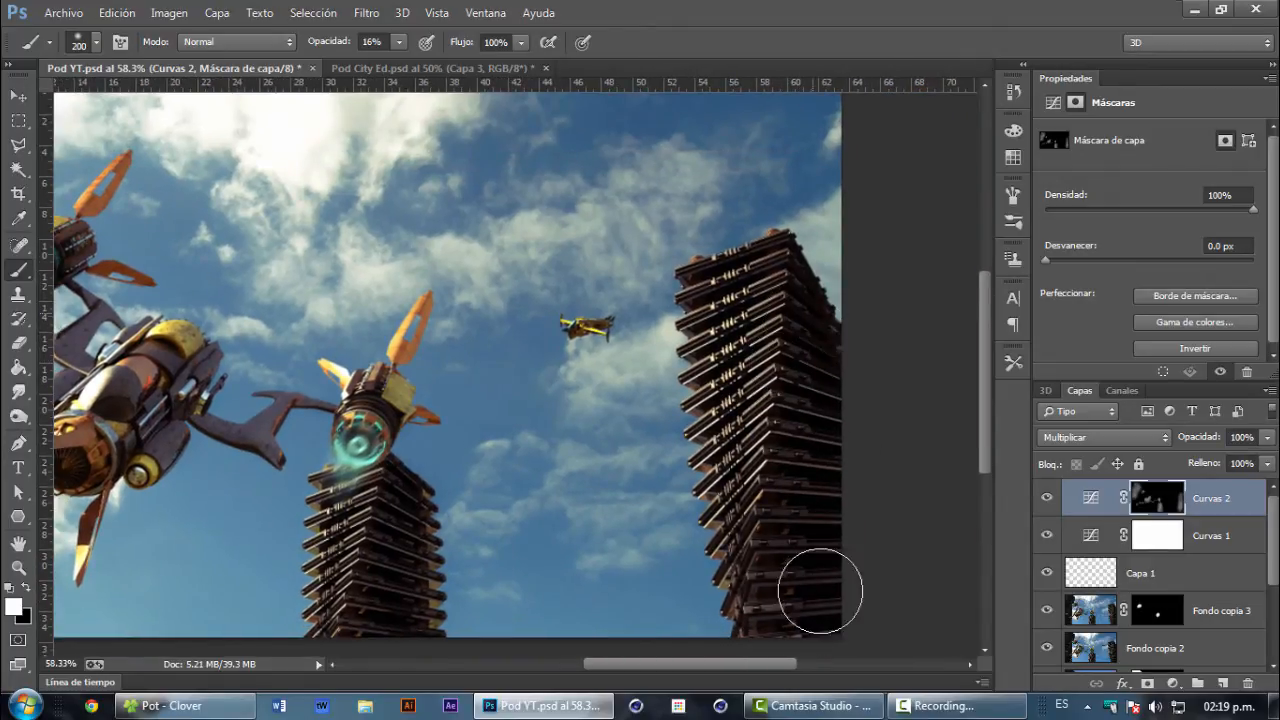
Step: Paint broad soft shading on the mask around the far tower and nearby sky with a 389 px brush
{"action": "left_click_drag", "start_coordinate": [640, 460], "coordinate": [670, 464]}
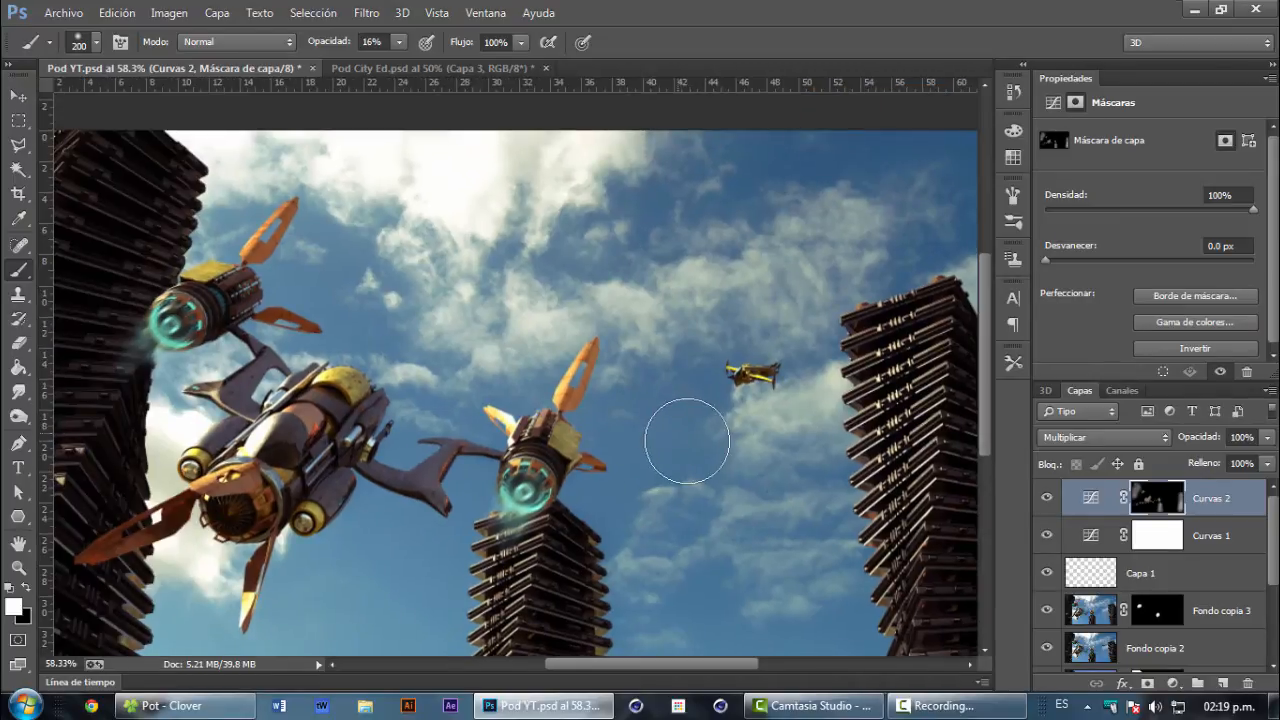
{"action": "left_click_drag", "start_coordinate": [763, 338], "coordinate": [819, 346]}
{"action": "left_click_drag", "start_coordinate": [674, 486], "coordinate": [664, 364]}
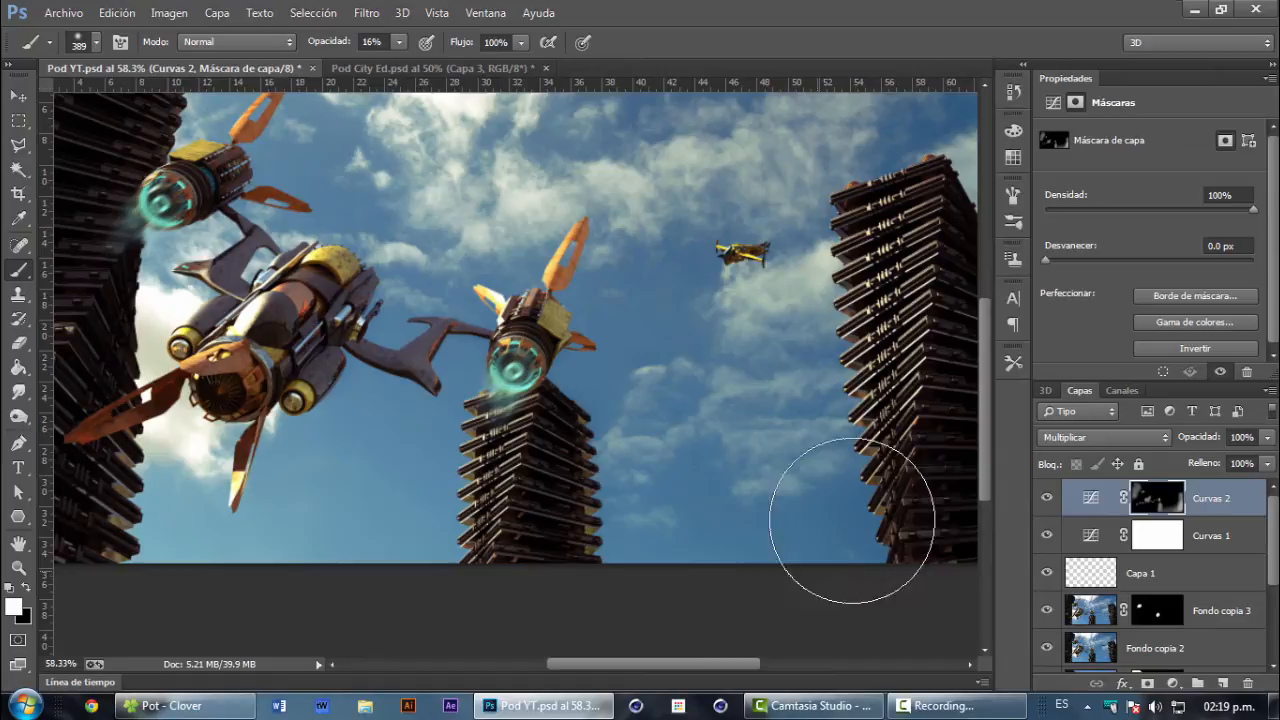
Step: Compare the whole image with and without the Curvas 2 layer and save the document
{"action": "key", "text": "ctrl+0"}
{"action": "left_click", "coordinate": [1047, 498]}
{"action": "left_click", "coordinate": [1047, 498]}
{"action": "left_click", "coordinate": [1047, 498]}
{"action": "left_click", "coordinate": [1047, 498]}
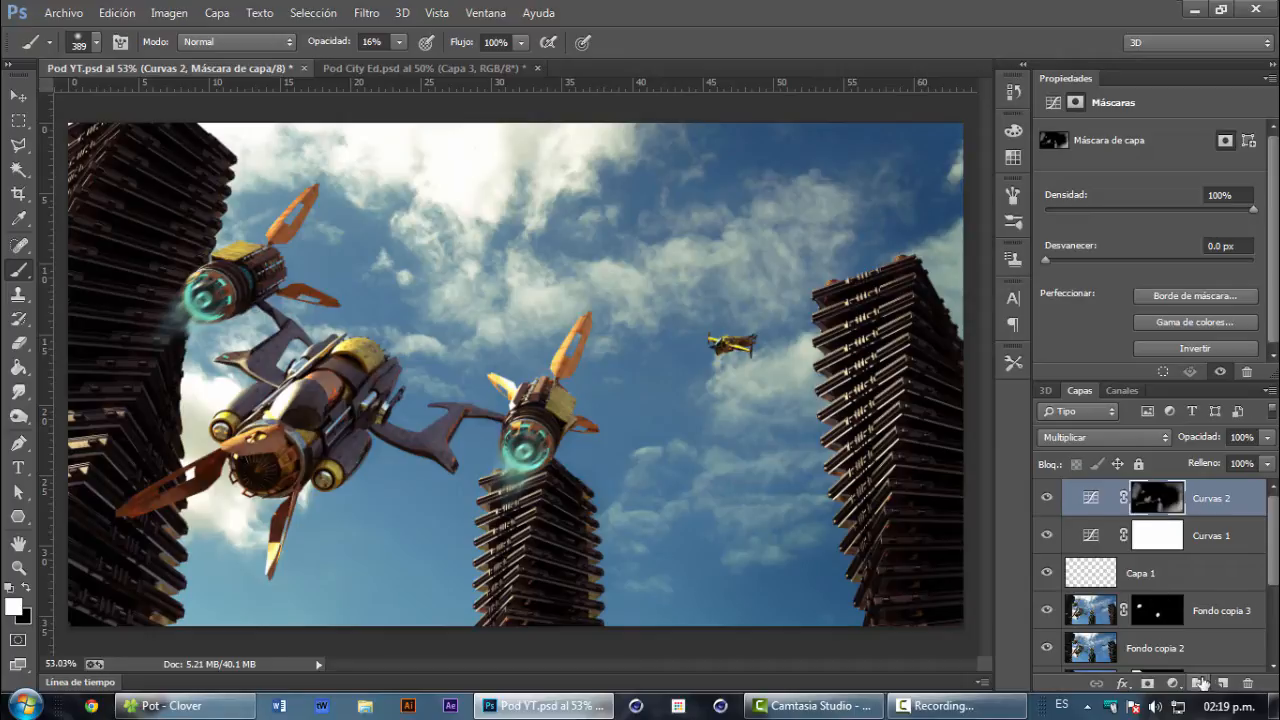
{"action": "left_click", "coordinate": [62, 13]}
{"action": "left_click", "coordinate": [117, 220]}
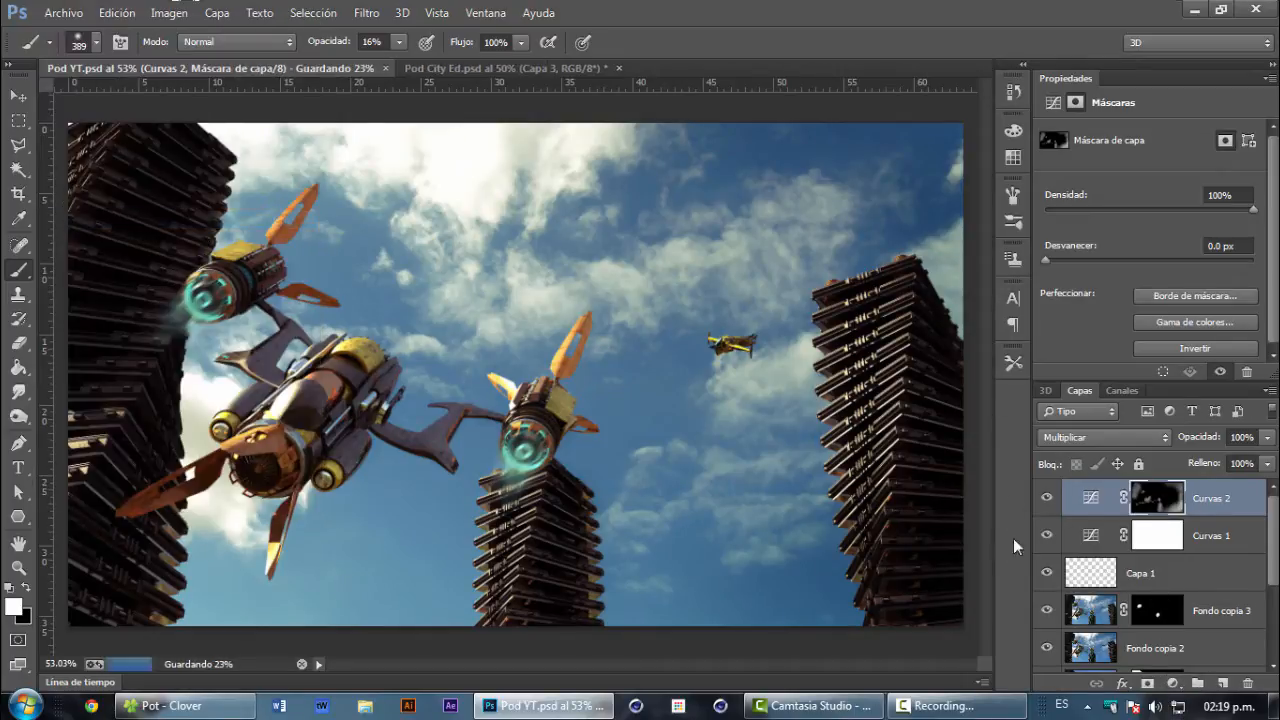
Step: Add a third Curves adjustment layer with an S-shaped RGB curve that strongly raises the highlights
{"action": "left_click", "coordinate": [1172, 683]}
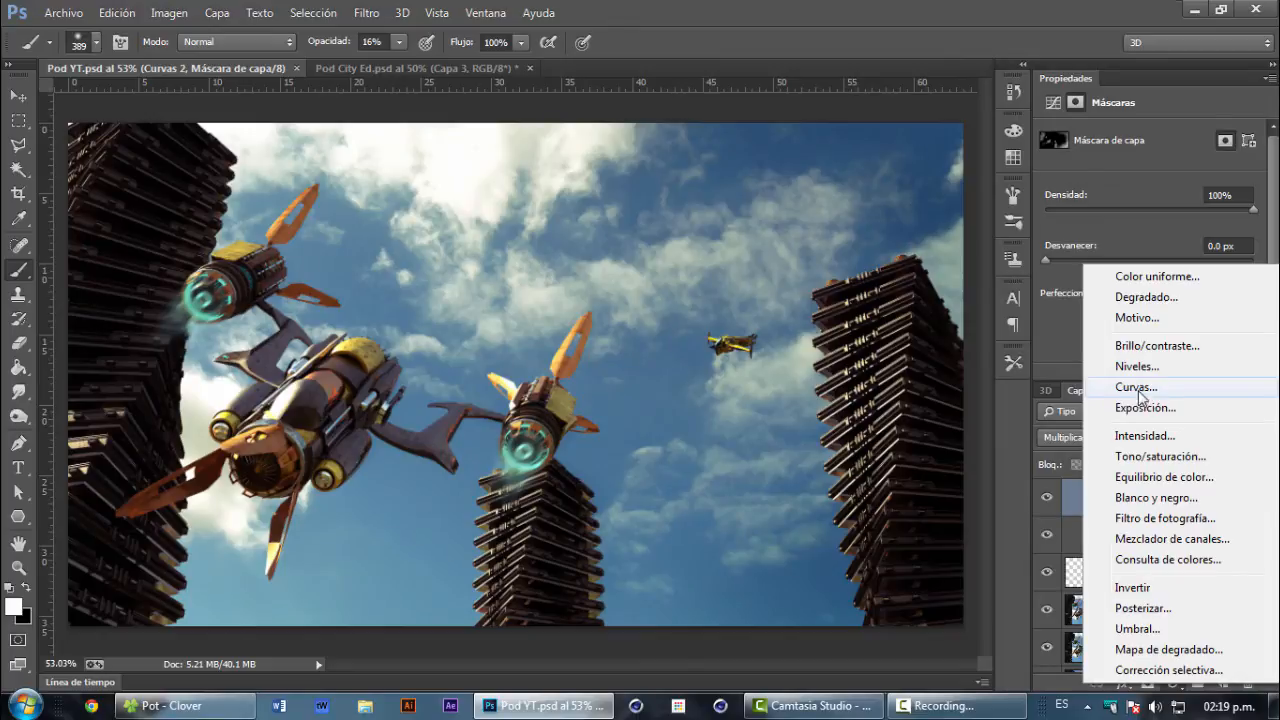
{"action": "left_click", "coordinate": [1146, 394]}
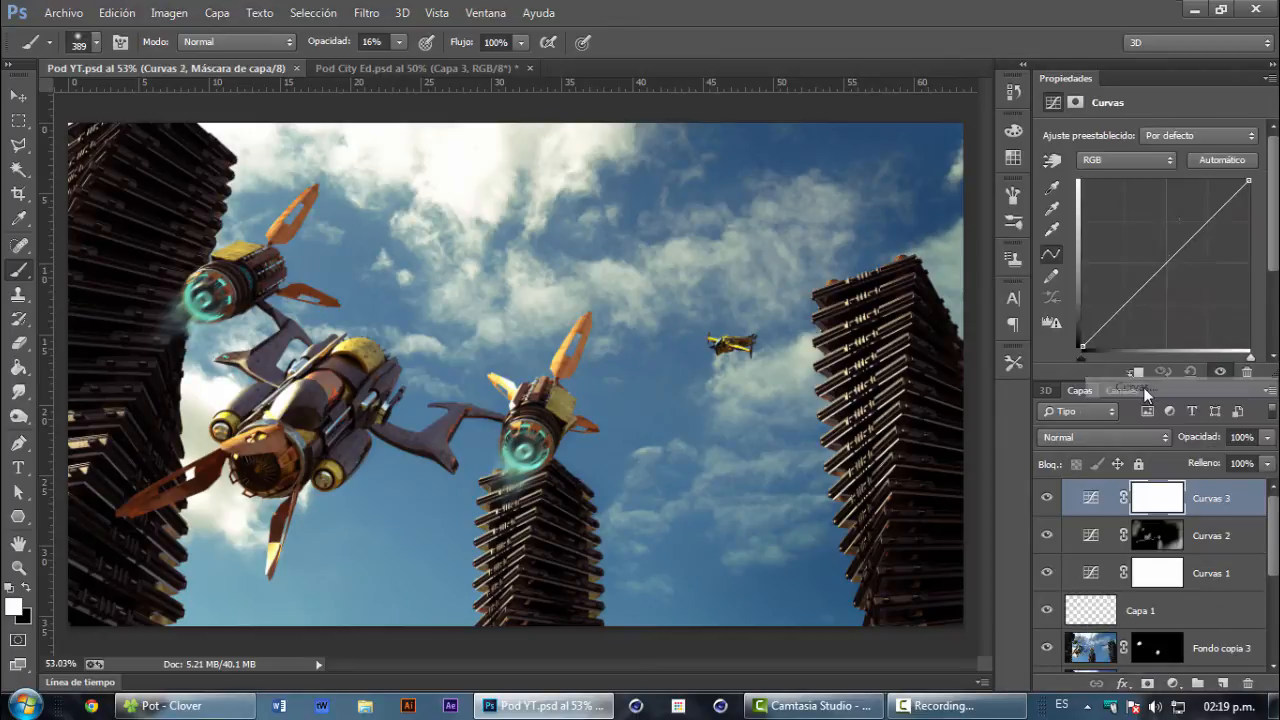
{"action": "mouse_move", "coordinate": [1207, 222]}
{"action": "left_mouse_down"}
{"action": "mouse_move", "coordinate": [1193, 190]}
{"action": "mouse_move", "coordinate": [1204, 204]}
{"action": "left_mouse_up"}
{"action": "left_click_drag", "start_coordinate": [1112, 300], "coordinate": [1116, 313]}
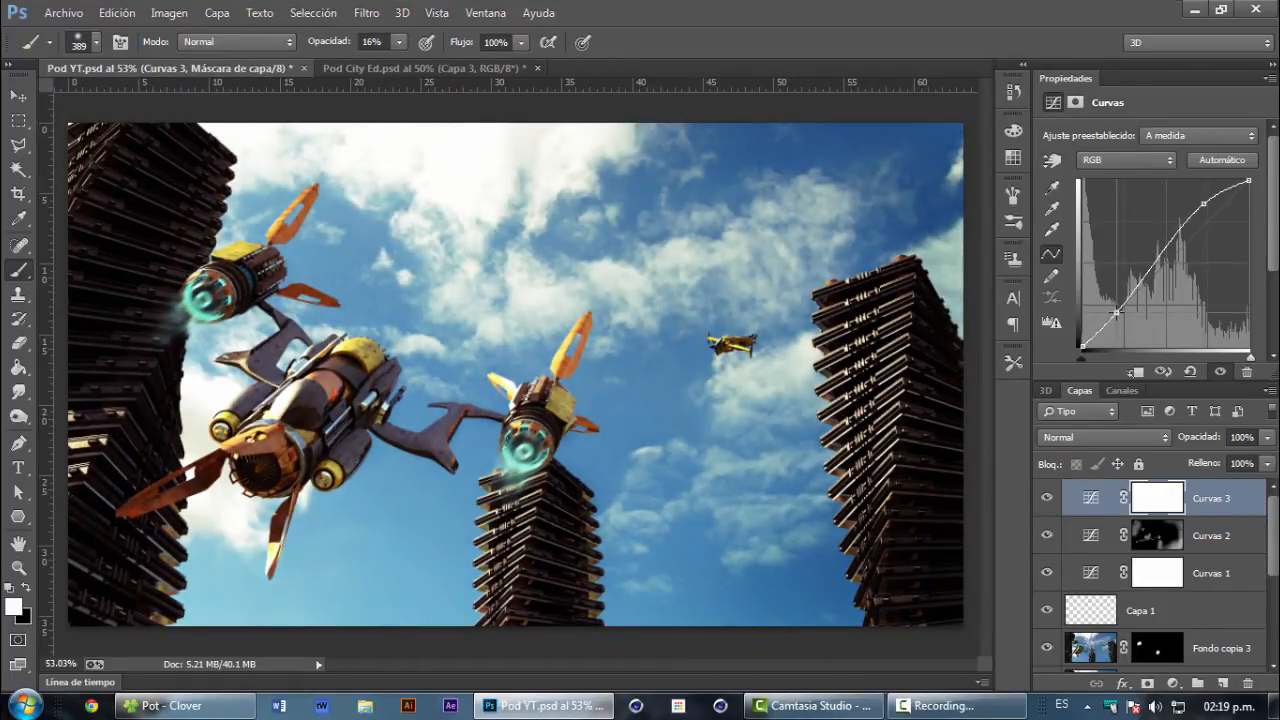
Step: Set the Curvas 3 layer's blend mode to Trama and invert its mask to black
{"action": "left_click", "coordinate": [1099, 439]}
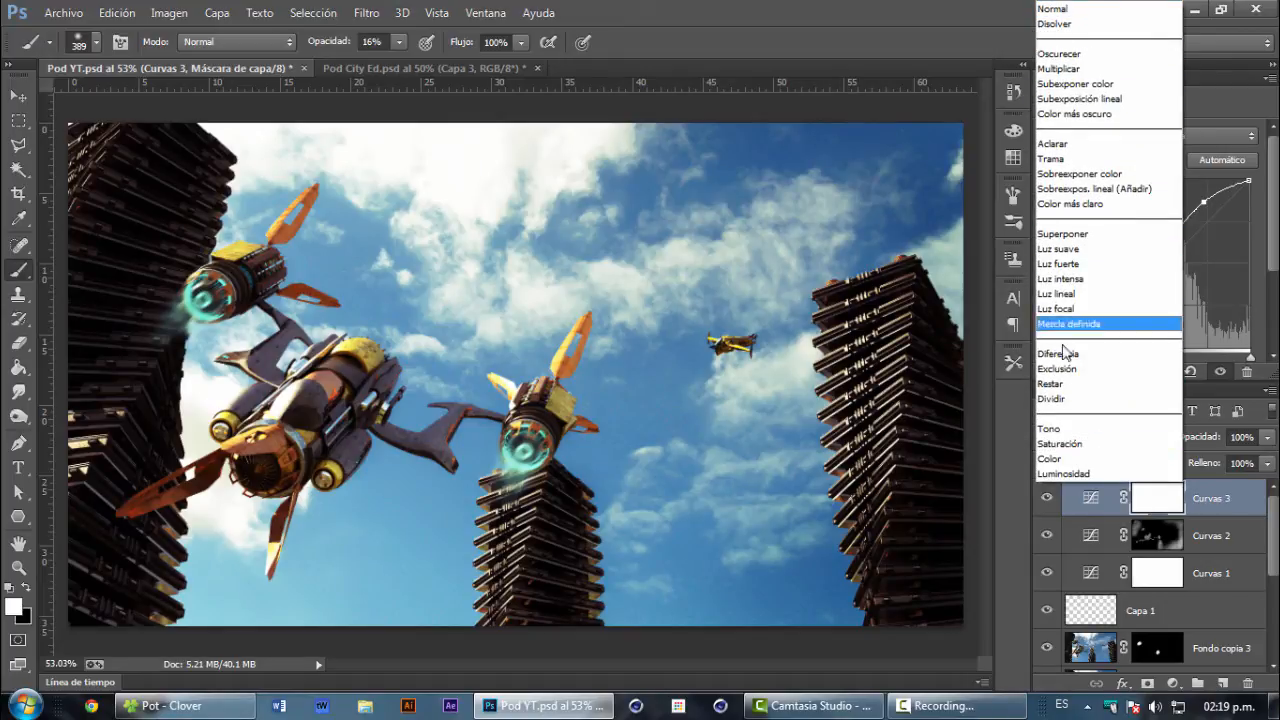
{"action": "left_click", "coordinate": [1094, 159]}
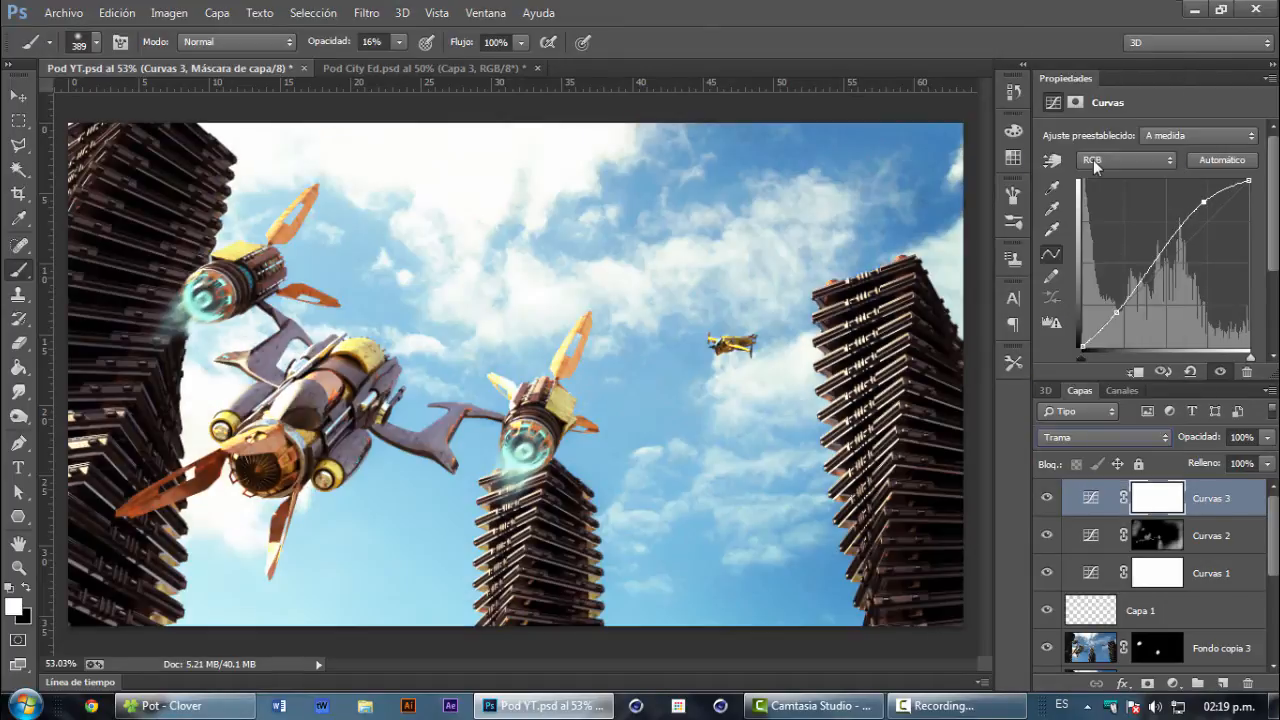
{"action": "left_click", "coordinate": [1077, 103]}
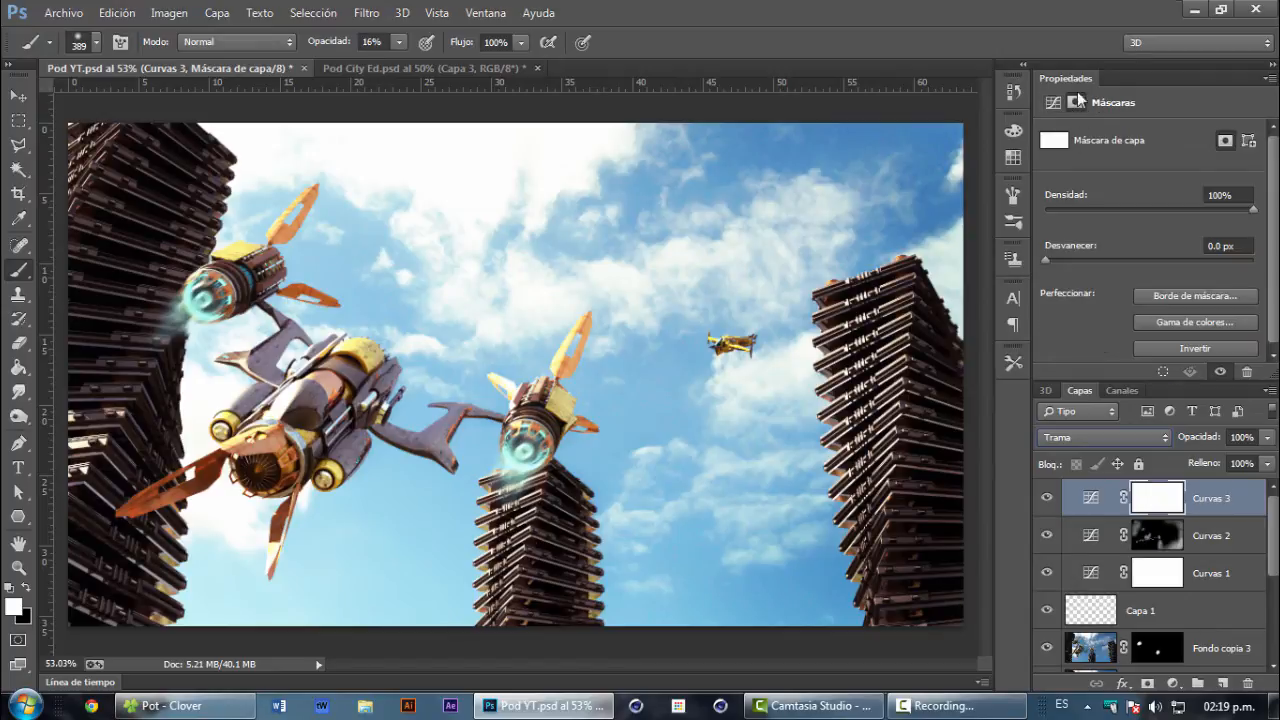
{"action": "left_click", "coordinate": [1187, 350]}
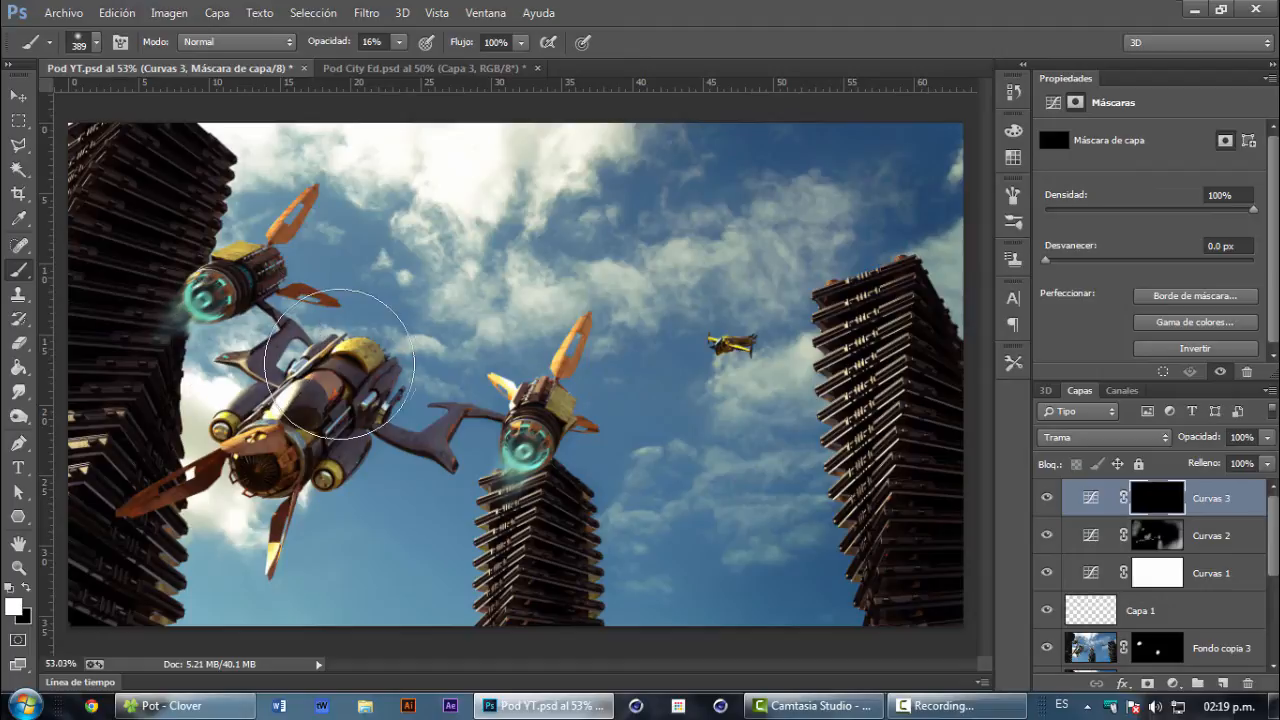
Step: Brighten the white clouds in the upper sky by painting on the Curvas 3 mask with a 513 px brush
{"action": "key", "text": "alt"}
{"action": "left_click_drag", "start_coordinate": [454, 231], "coordinate": [500, 240]}
{"action": "mouse_move", "coordinate": [420, 194]}
{"action": "left_mouse_down"}
{"action": "mouse_move", "coordinate": [509, 191]}
{"action": "mouse_move", "coordinate": [373, 176]}
{"action": "mouse_move", "coordinate": [300, 130]}
{"action": "mouse_move", "coordinate": [414, 160]}
{"action": "mouse_move", "coordinate": [601, 166]}
{"action": "left_mouse_up"}
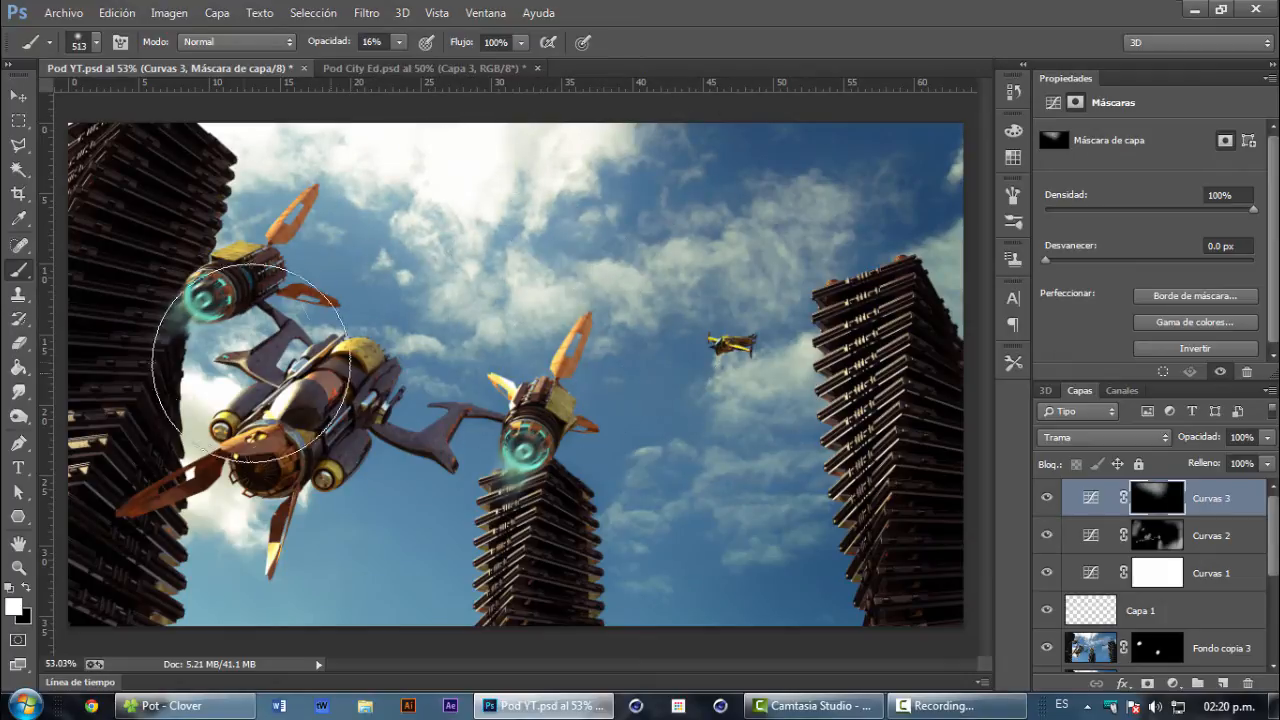
Step: Paint highlights on the mask over the ship's central hull and side pod, reducing the brush to 66 px
{"action": "scroll", "coordinate": [250, 400], "scroll_direction": "up", "scroll_amount": 5}
{"action": "mouse_move", "coordinate": [360, 474]}
{"action": "left_mouse_down"}
{"action": "mouse_move", "coordinate": [222, 438]}
{"action": "mouse_move", "coordinate": [142, 436]}
{"action": "left_mouse_up"}
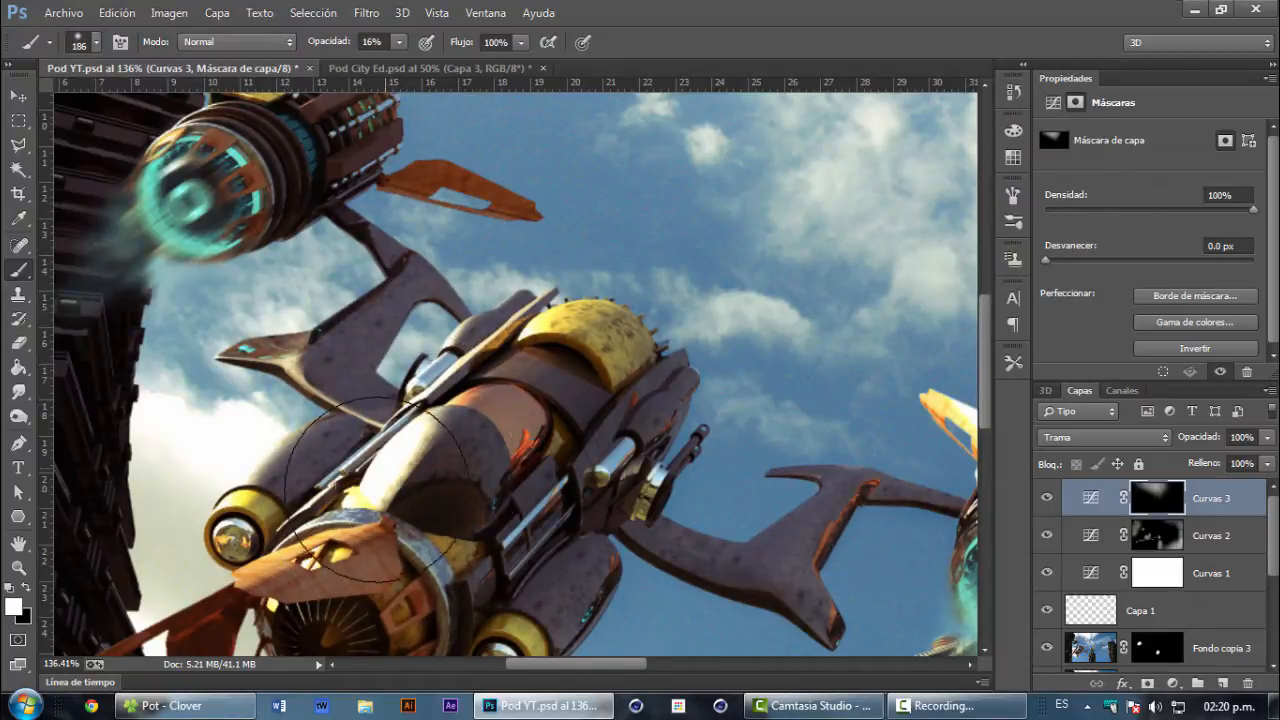
{"action": "left_click_drag", "start_coordinate": [504, 378], "coordinate": [529, 240]}
{"action": "left_click_drag", "start_coordinate": [421, 327], "coordinate": [386, 338]}
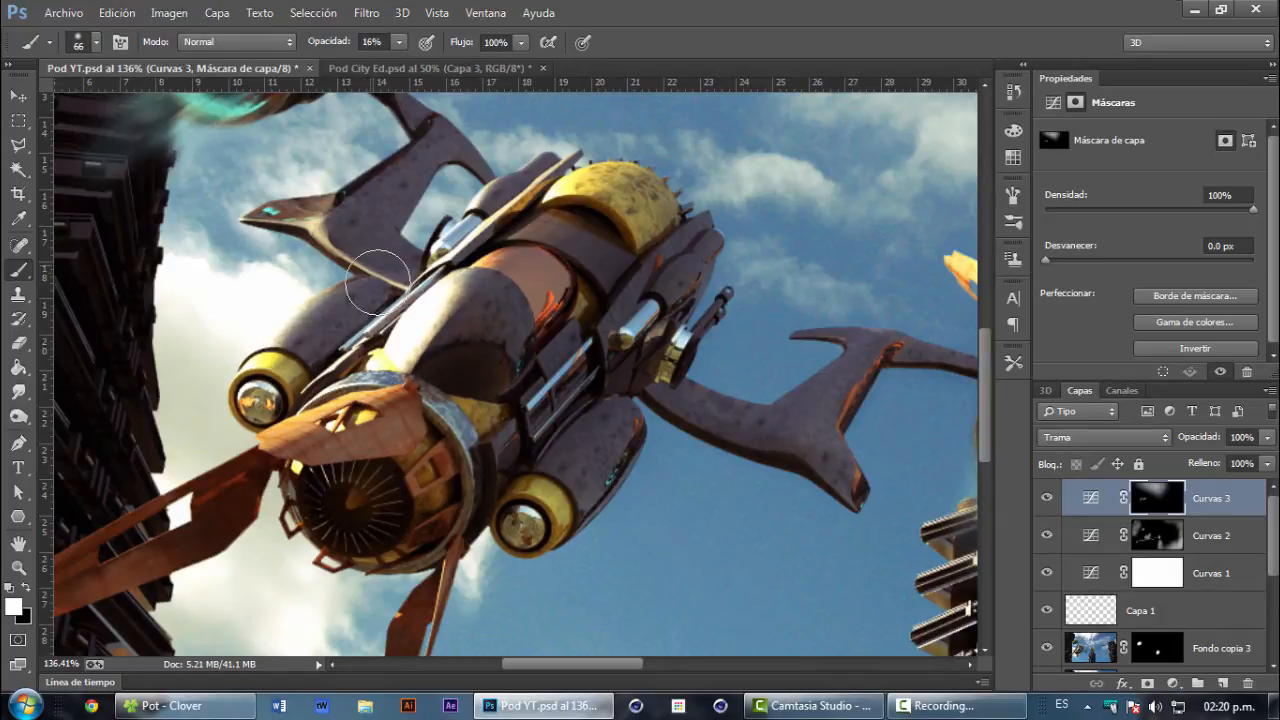
{"action": "mouse_move", "coordinate": [369, 282]}
{"action": "left_mouse_down"}
{"action": "mouse_move", "coordinate": [557, 218]}
{"action": "mouse_move", "coordinate": [619, 162]}
{"action": "mouse_move", "coordinate": [463, 262]}
{"action": "mouse_move", "coordinate": [566, 168]}
{"action": "mouse_move", "coordinate": [467, 270]}
{"action": "mouse_move", "coordinate": [607, 218]}
{"action": "left_mouse_up"}
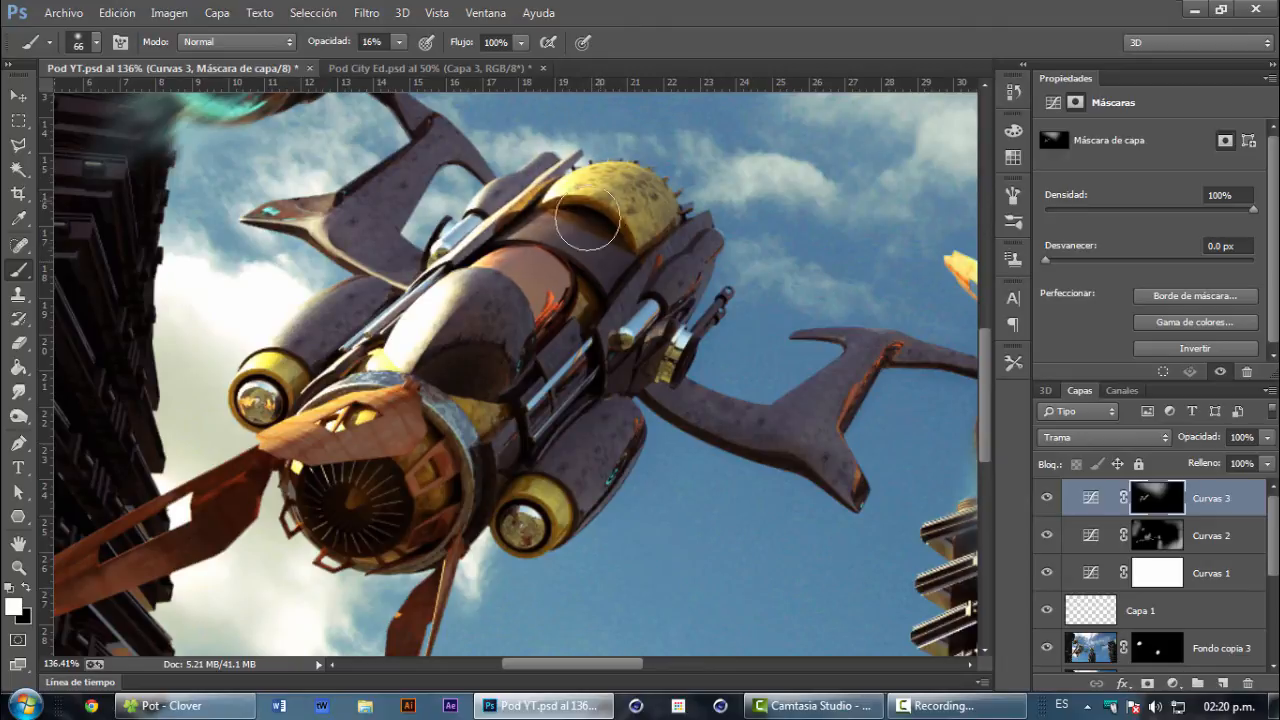
{"action": "left_click_drag", "start_coordinate": [483, 377], "coordinate": [651, 268]}
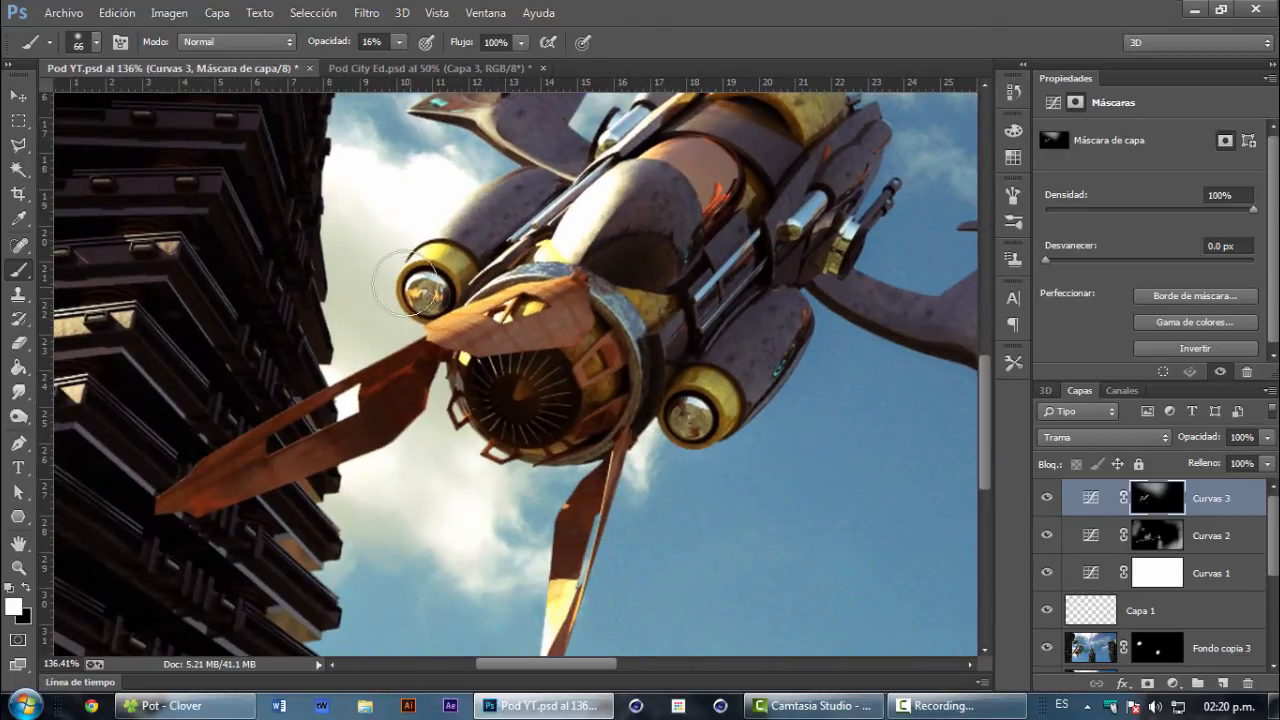
Step: Brighten the lit edges of the tower behind the ship's nose on the mask with a 168 px brush
{"action": "scroll", "coordinate": [391, 347], "scroll_direction": "down", "scroll_amount": 3}
{"action": "right_click", "coordinate": [193, 290], "text": "alt"}
{"action": "mouse_move", "coordinate": [155, 365]}
{"action": "left_mouse_down"}
{"action": "mouse_move", "coordinate": [186, 265]}
{"action": "mouse_move", "coordinate": [160, 383]}
{"action": "mouse_move", "coordinate": [187, 350]}
{"action": "left_mouse_up"}
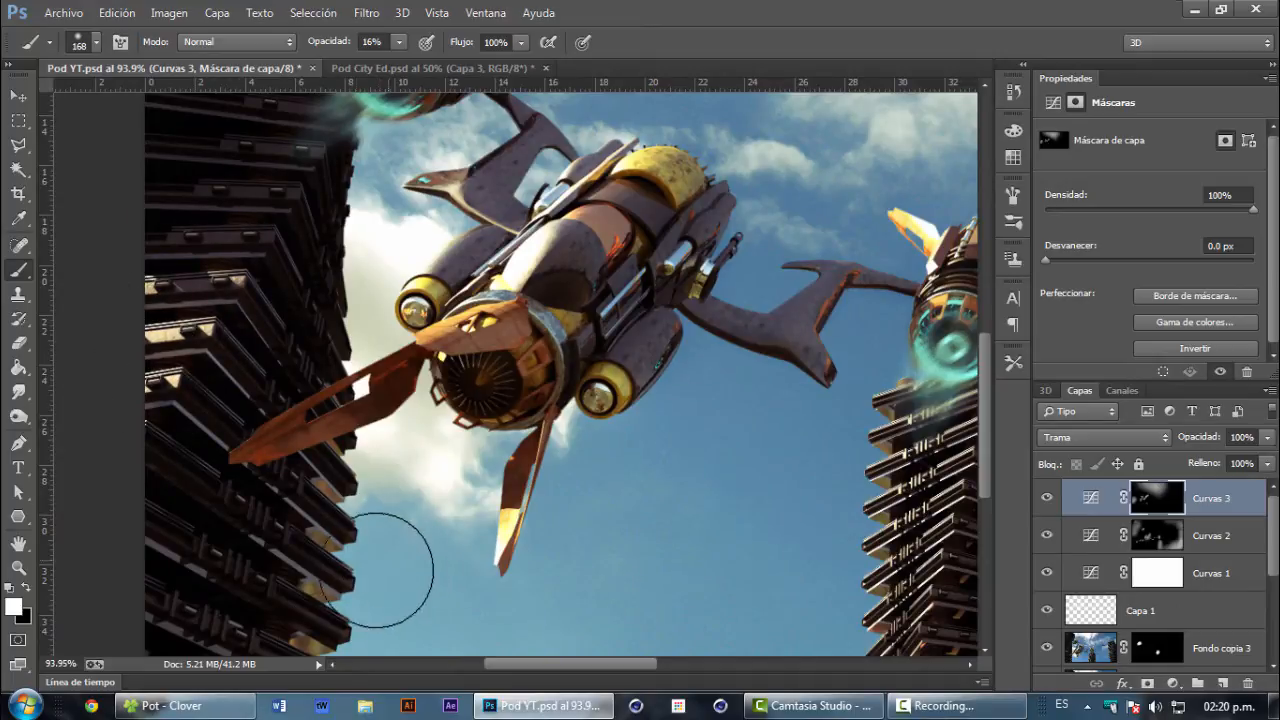
Step: Brighten the glow of both ship engines by painting on the mask with a 102 px brush
{"action": "scroll", "coordinate": [640, 420], "scroll_direction": "down", "scroll_amount": 3}
{"action": "left_click_drag", "start_coordinate": [619, 260], "coordinate": [578, 398]}
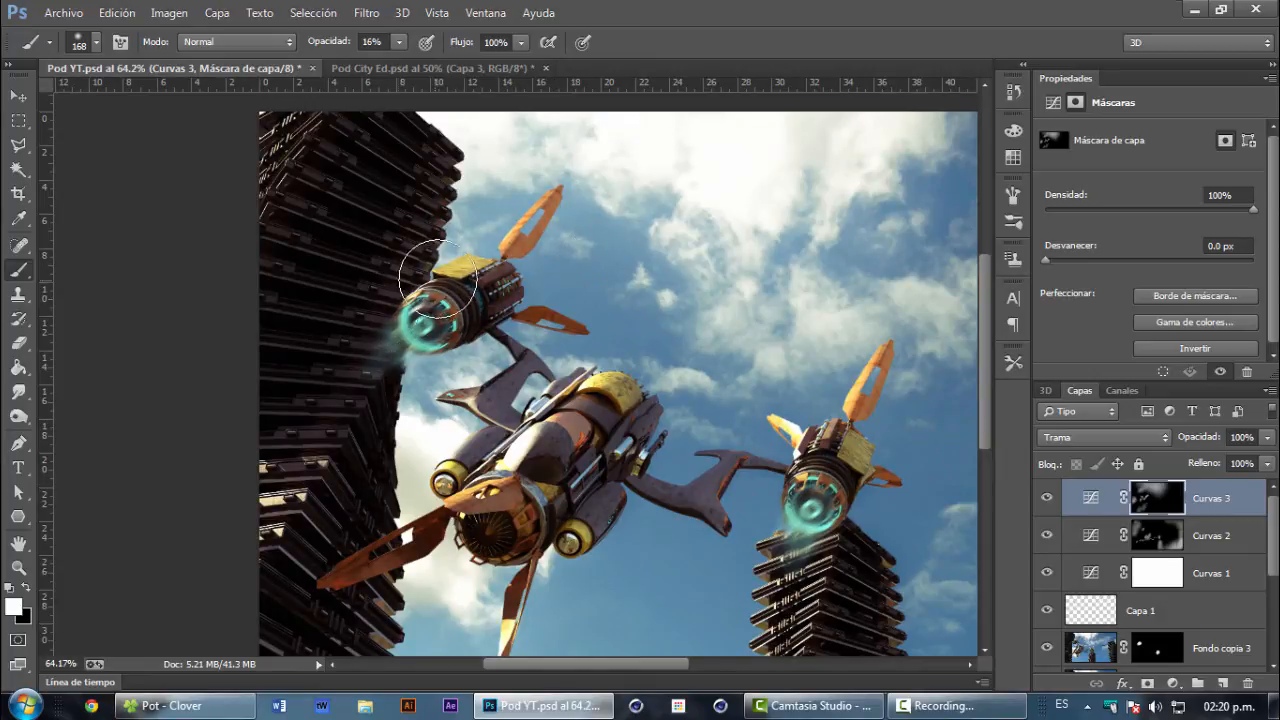
{"action": "scroll", "coordinate": [424, 325], "scroll_direction": "up", "scroll_amount": 5}
{"action": "mouse_move", "coordinate": [441, 333]}
{"action": "left_mouse_down"}
{"action": "mouse_move", "coordinate": [388, 327]}
{"action": "mouse_move", "coordinate": [433, 337]}
{"action": "mouse_move", "coordinate": [407, 328]}
{"action": "mouse_move", "coordinate": [440, 366]}
{"action": "mouse_move", "coordinate": [404, 372]}
{"action": "mouse_move", "coordinate": [465, 301]}
{"action": "mouse_move", "coordinate": [360, 354]}
{"action": "mouse_move", "coordinate": [354, 389]}
{"action": "mouse_move", "coordinate": [411, 335]}
{"action": "left_mouse_up"}
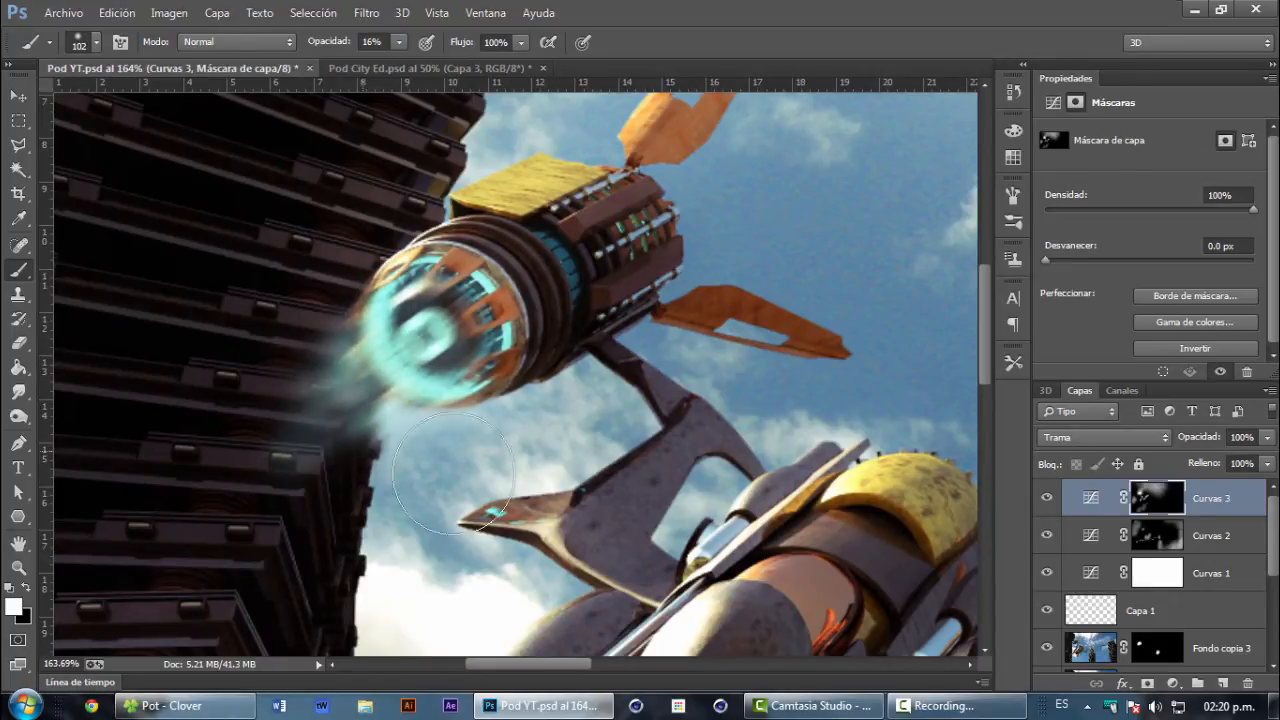
{"action": "left_click_drag", "start_coordinate": [745, 478], "coordinate": [235, 258]}
{"action": "mouse_move", "coordinate": [626, 545]}
{"action": "left_mouse_down"}
{"action": "mouse_move", "coordinate": [629, 340]}
{"action": "mouse_move", "coordinate": [271, 277]}
{"action": "left_mouse_up"}
{"action": "mouse_move", "coordinate": [535, 303]}
{"action": "left_mouse_down"}
{"action": "mouse_move", "coordinate": [512, 411]}
{"action": "mouse_move", "coordinate": [525, 291]}
{"action": "mouse_move", "coordinate": [580, 286]}
{"action": "mouse_move", "coordinate": [570, 321]}
{"action": "mouse_move", "coordinate": [505, 384]}
{"action": "mouse_move", "coordinate": [497, 334]}
{"action": "mouse_move", "coordinate": [580, 312]}
{"action": "mouse_move", "coordinate": [545, 281]}
{"action": "mouse_move", "coordinate": [445, 416]}
{"action": "mouse_move", "coordinate": [385, 389]}
{"action": "left_mouse_up"}
{"action": "scroll", "coordinate": [385, 389], "scroll_direction": "down", "scroll_amount": 5}
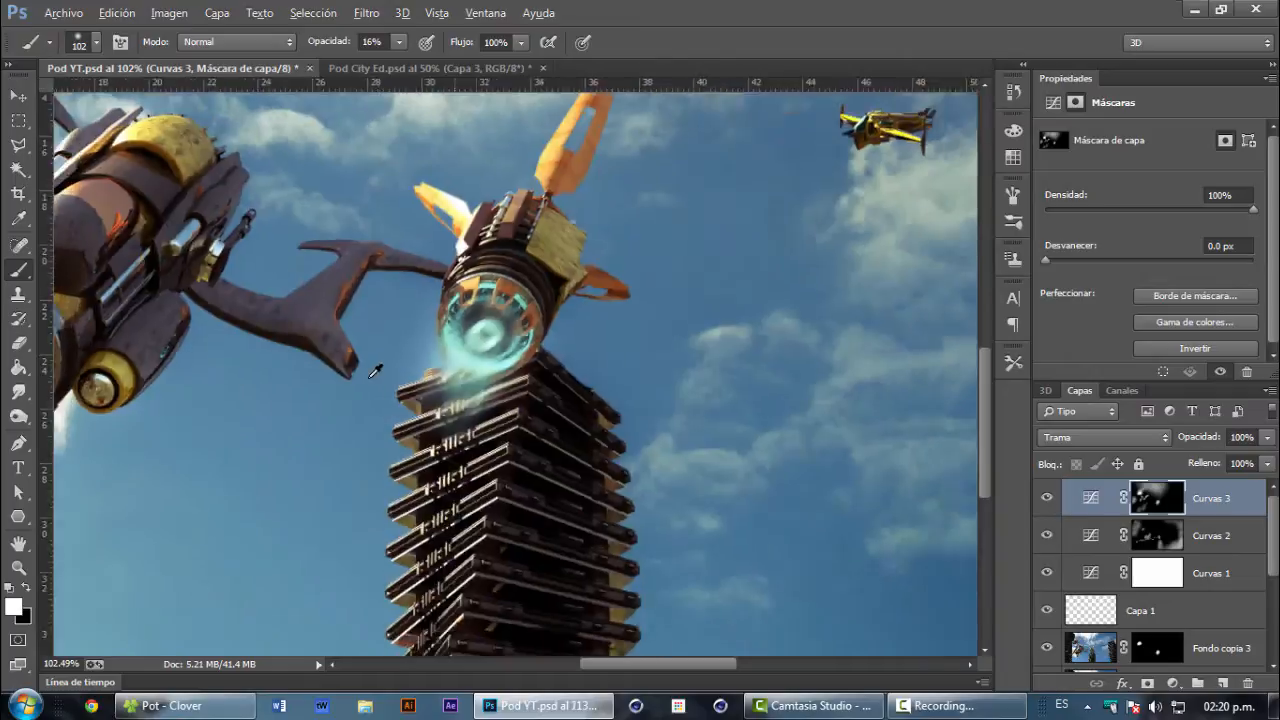
Step: Brighten the clouds around the small distant ship by painting on the mask with a 247 px brush
{"action": "key", "text": "alt"}
{"action": "left_click_drag", "start_coordinate": [799, 358], "coordinate": [836, 354]}
{"action": "left_click", "coordinate": [781, 369]}
{"action": "left_click", "coordinate": [762, 232]}
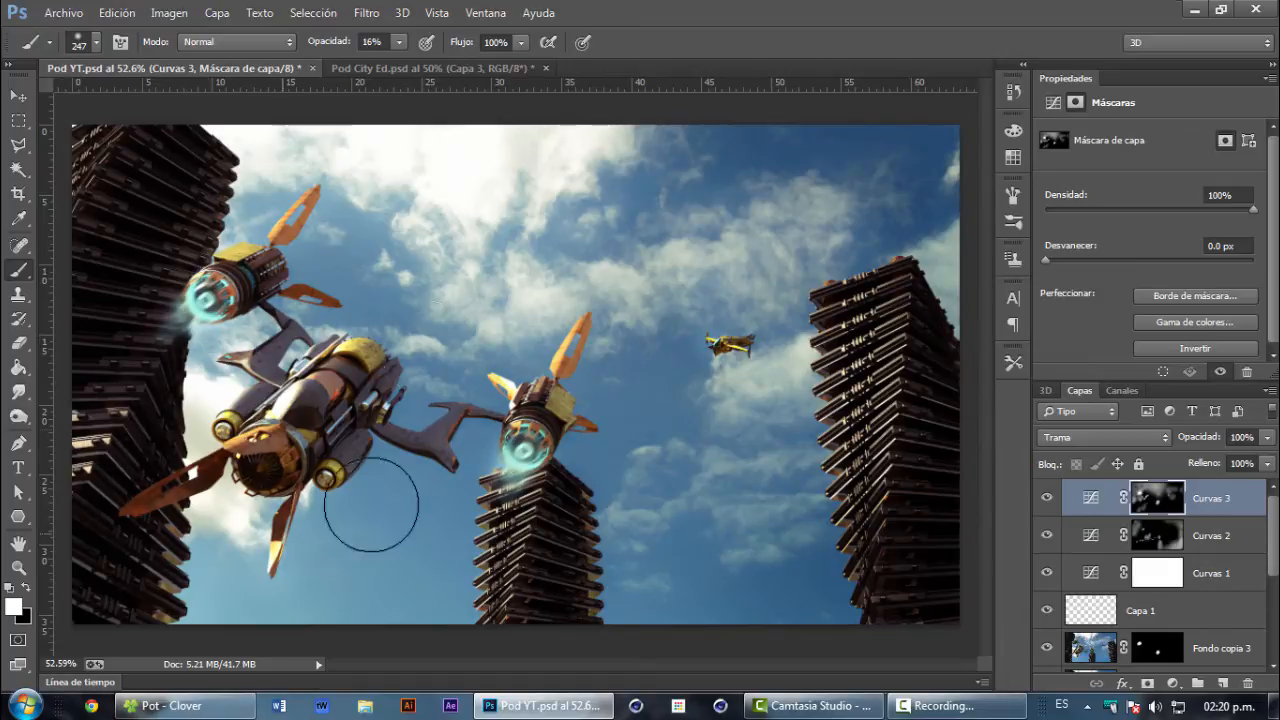
Step: Switch to the Move tool and save the document
{"action": "left_click", "coordinate": [18, 96]}
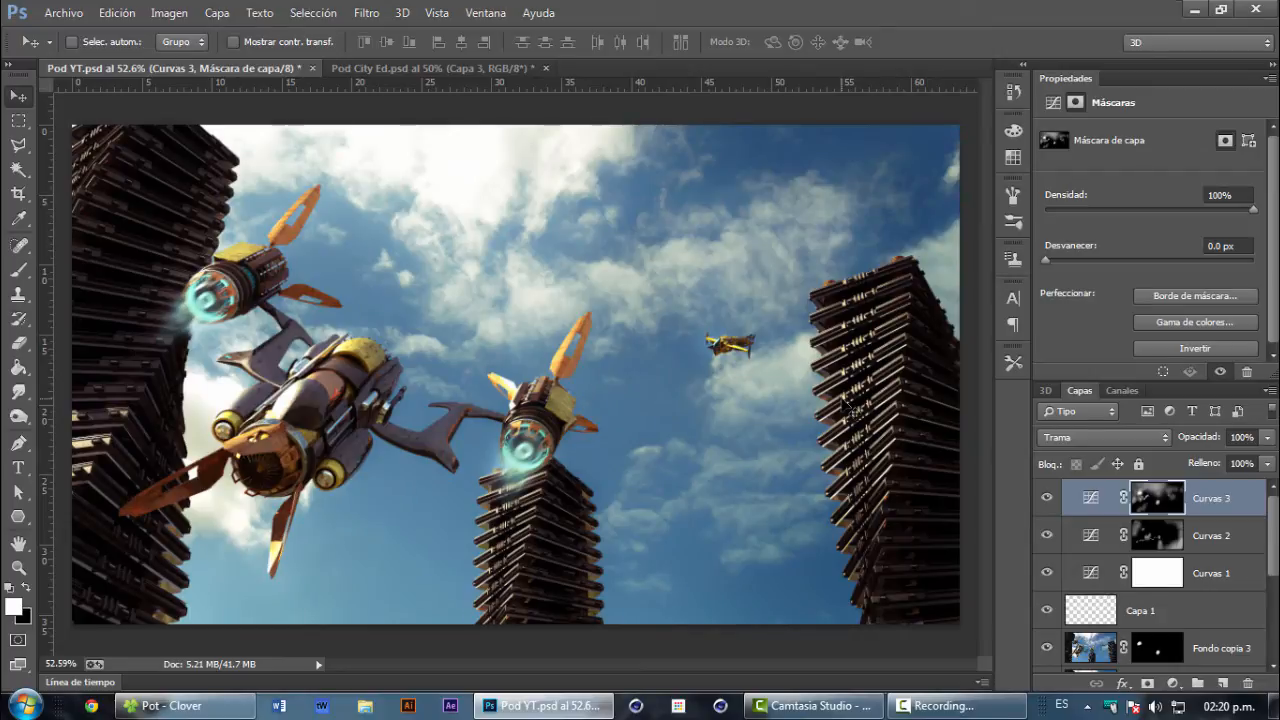
{"action": "left_click", "coordinate": [63, 12]}
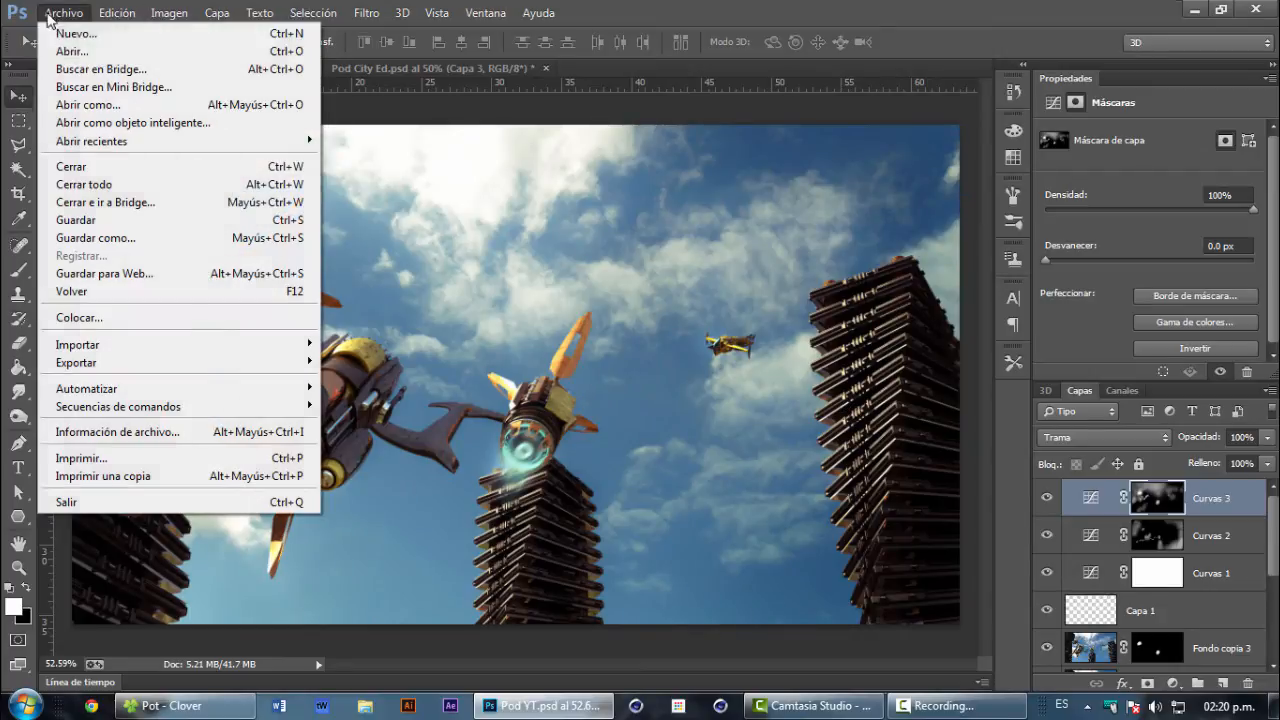
{"action": "left_click", "coordinate": [90, 209]}
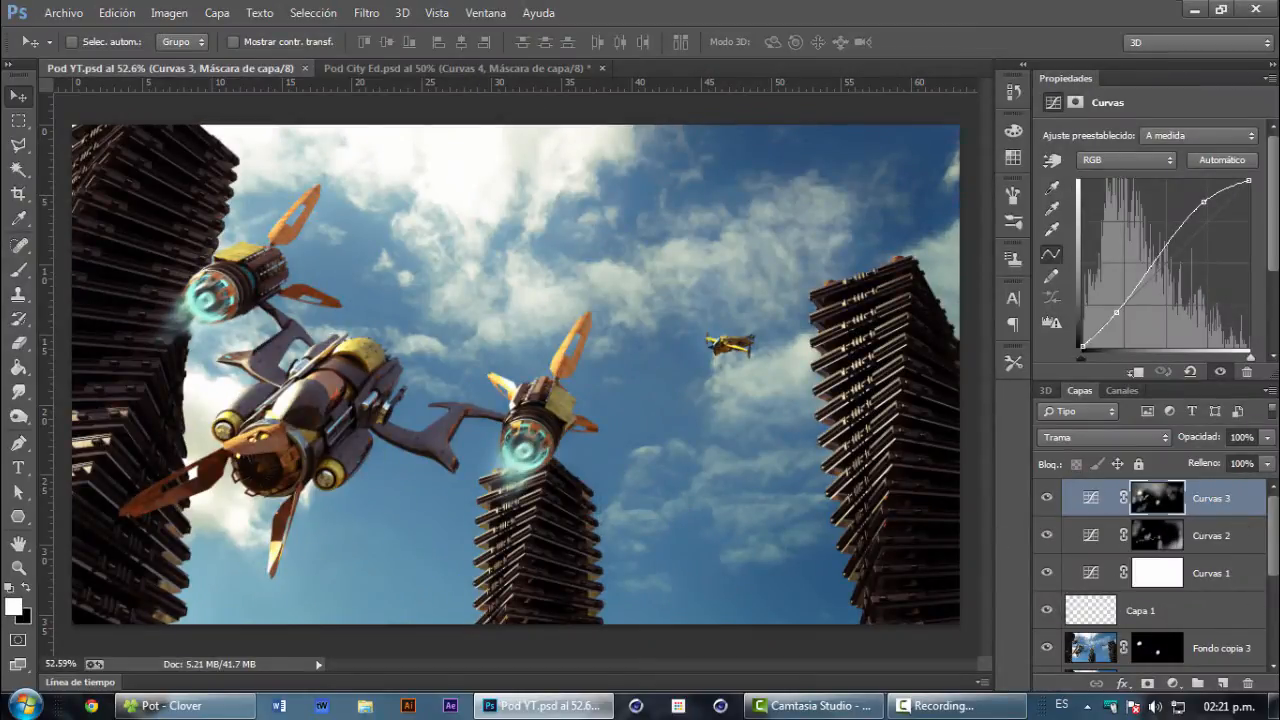
Step: Add a fourth Curves adjustment layer with a mild S-shaped RGB curve to increase the overall contrast
{"action": "left_click", "coordinate": [1172, 684]}
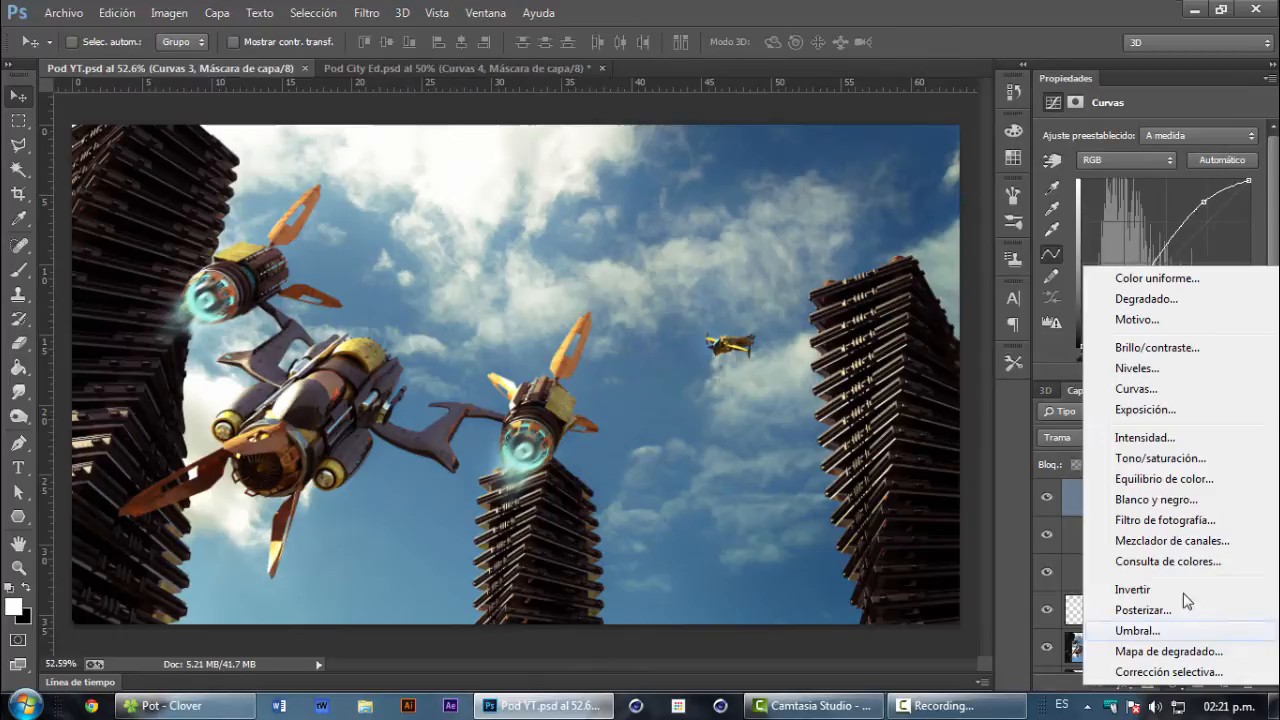
{"action": "left_click", "coordinate": [1136, 389]}
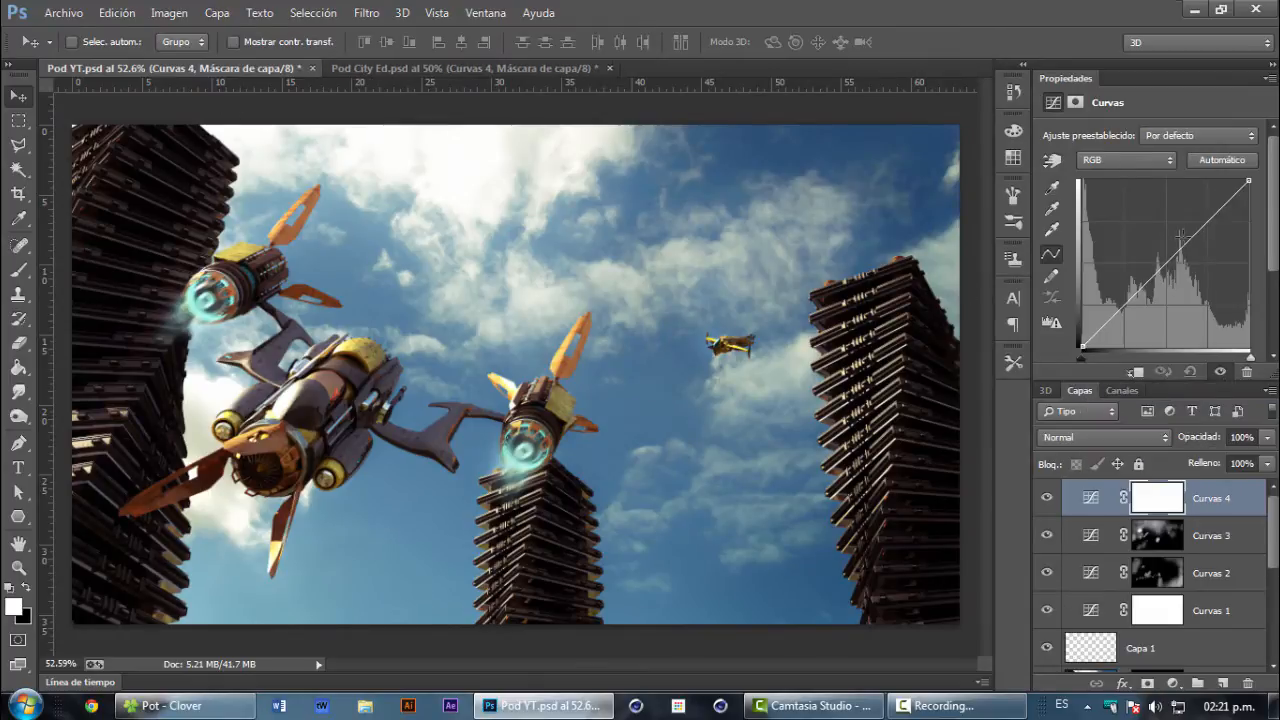
{"action": "mouse_move", "coordinate": [1202, 226]}
{"action": "left_mouse_down"}
{"action": "mouse_move", "coordinate": [1190, 202]}
{"action": "mouse_move", "coordinate": [1203, 212]}
{"action": "left_mouse_up"}
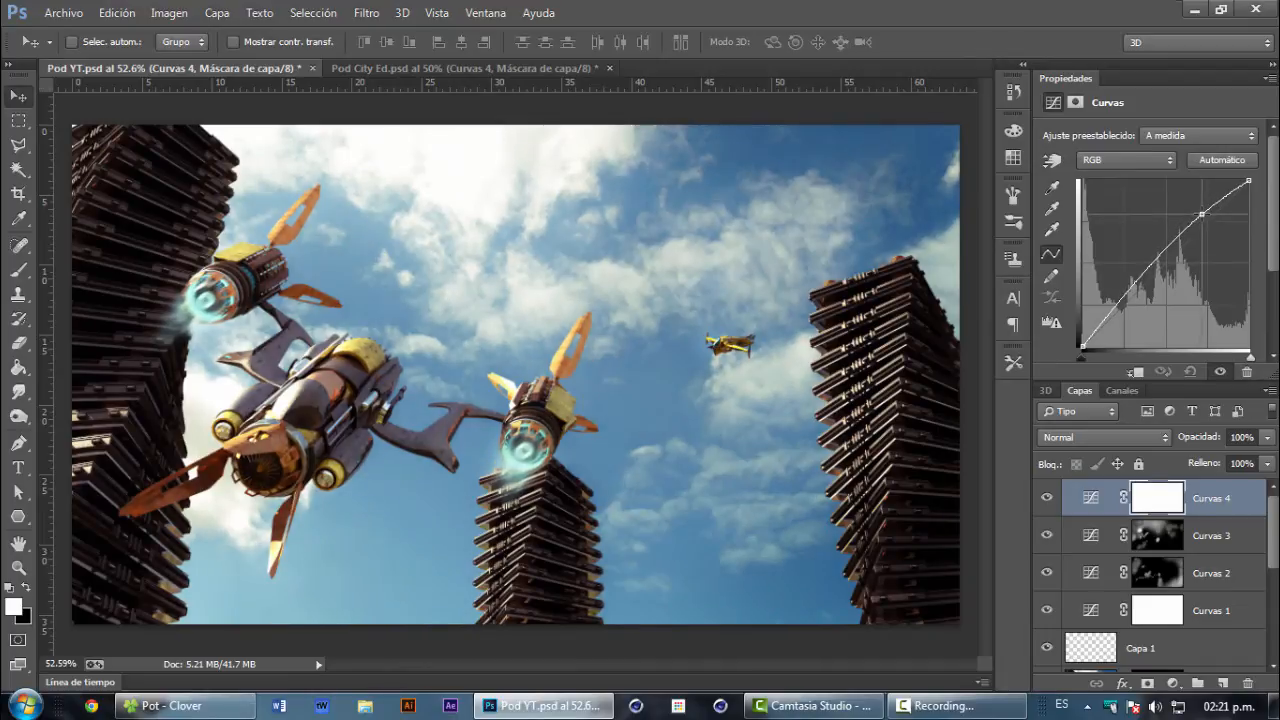
{"action": "left_click_drag", "start_coordinate": [1107, 315], "coordinate": [1109, 323]}
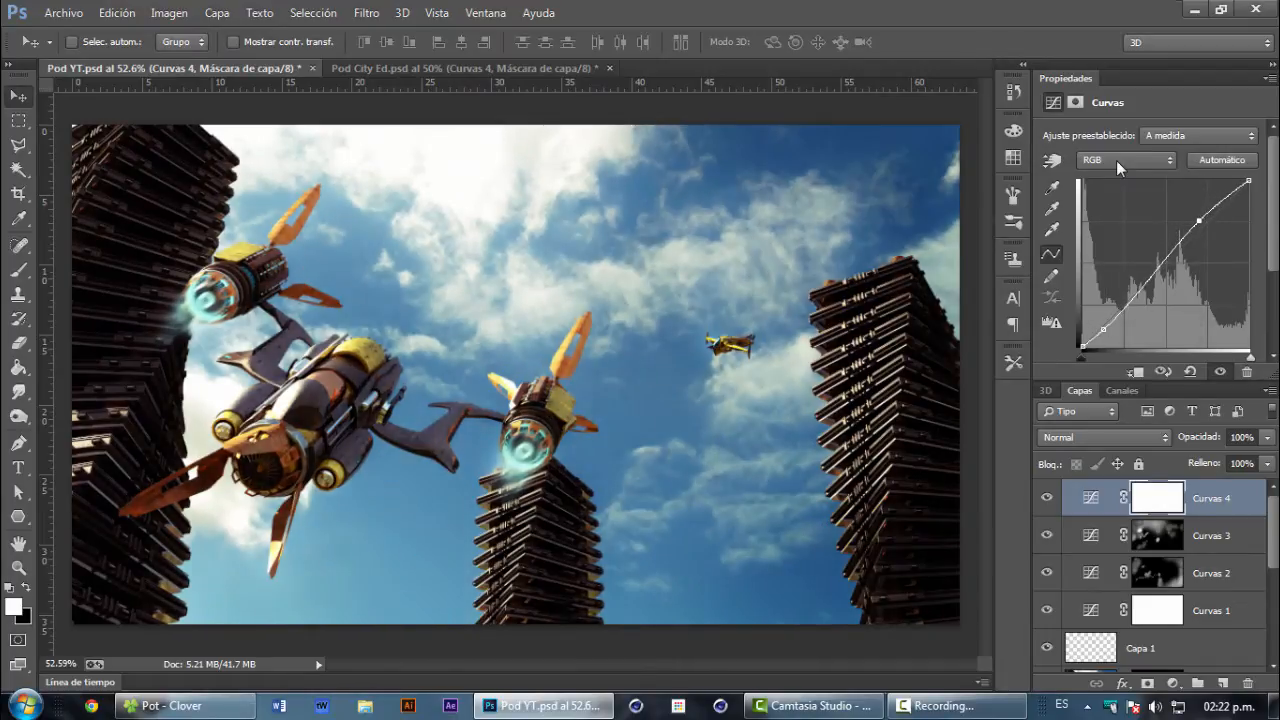
Step: Lower the midtones of the Curvas 4 layer's Blue channel very slightly
{"action": "left_click", "coordinate": [1116, 160]}
{"action": "left_click", "coordinate": [1138, 250]}
{"action": "left_click_drag", "start_coordinate": [1167, 265], "coordinate": [1175, 260]}
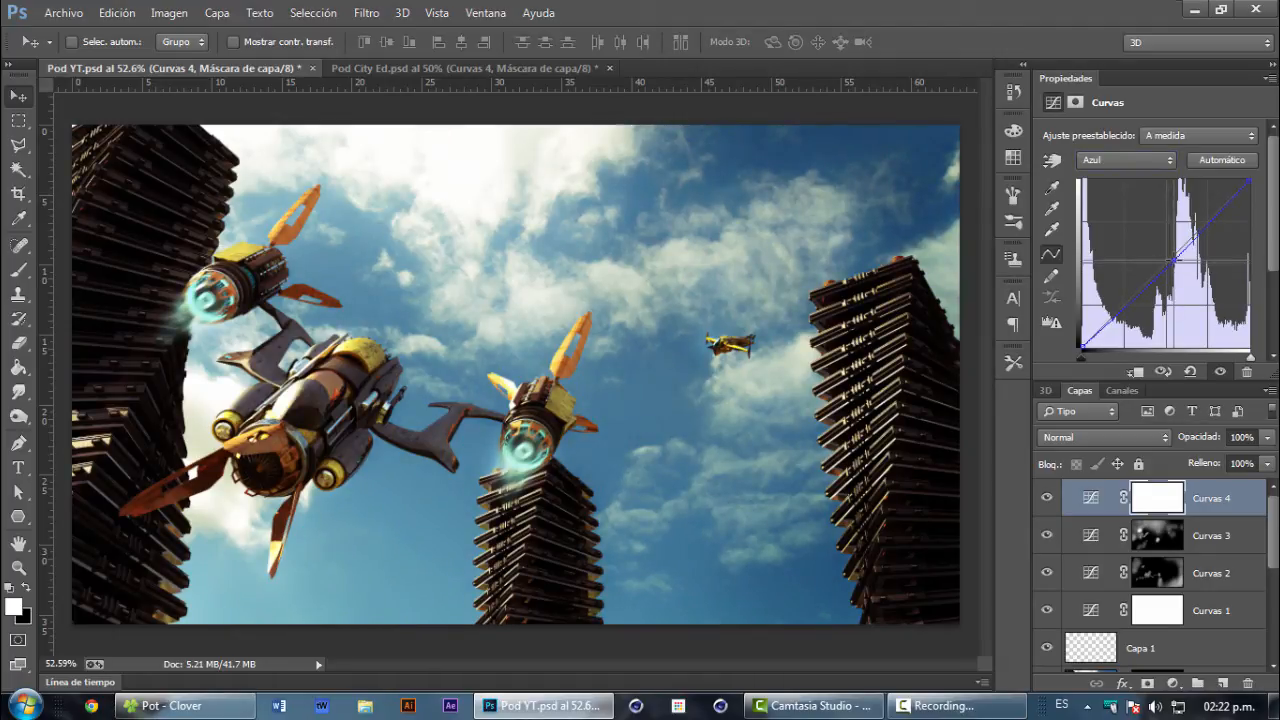
{"action": "left_click_drag", "start_coordinate": [1174, 260], "coordinate": [1173, 258]}
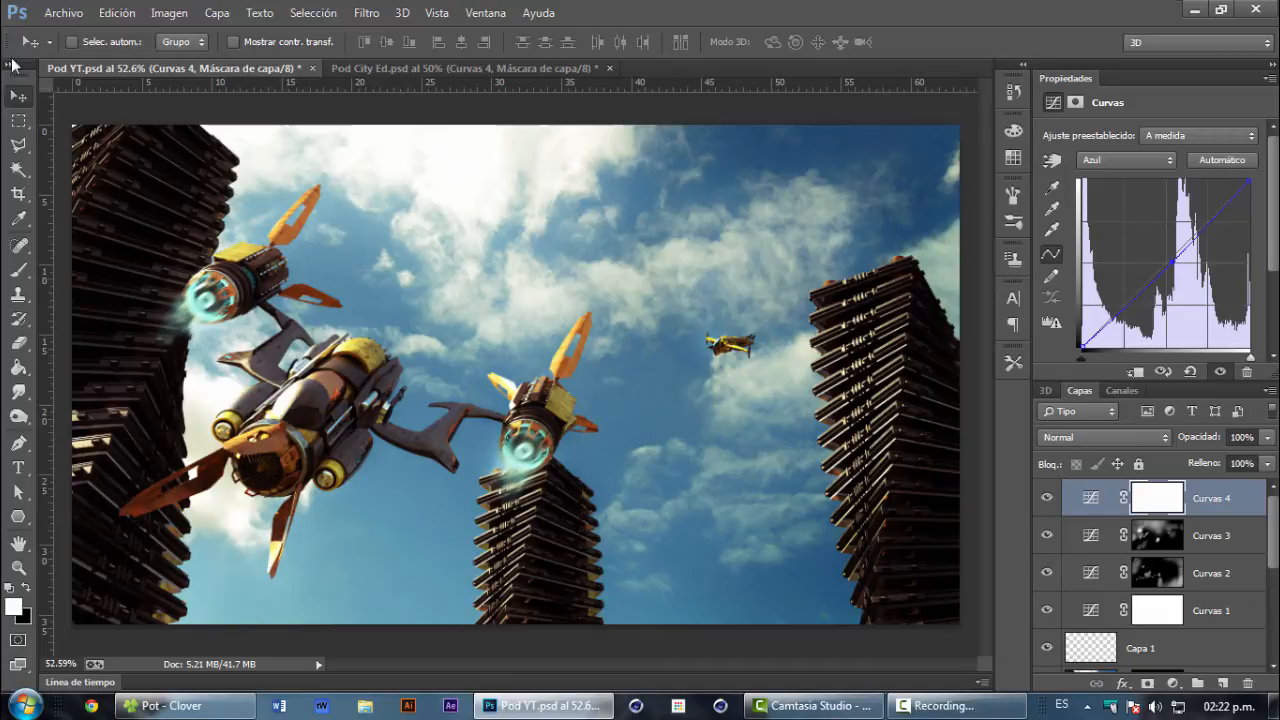
Step: Select the layers from Curvas 4 down to Curvas 1 and put them in one group
{"action": "left_click", "coordinate": [1226, 613], "text": "shift"}
{"action": "left_click", "coordinate": [1204, 502]}
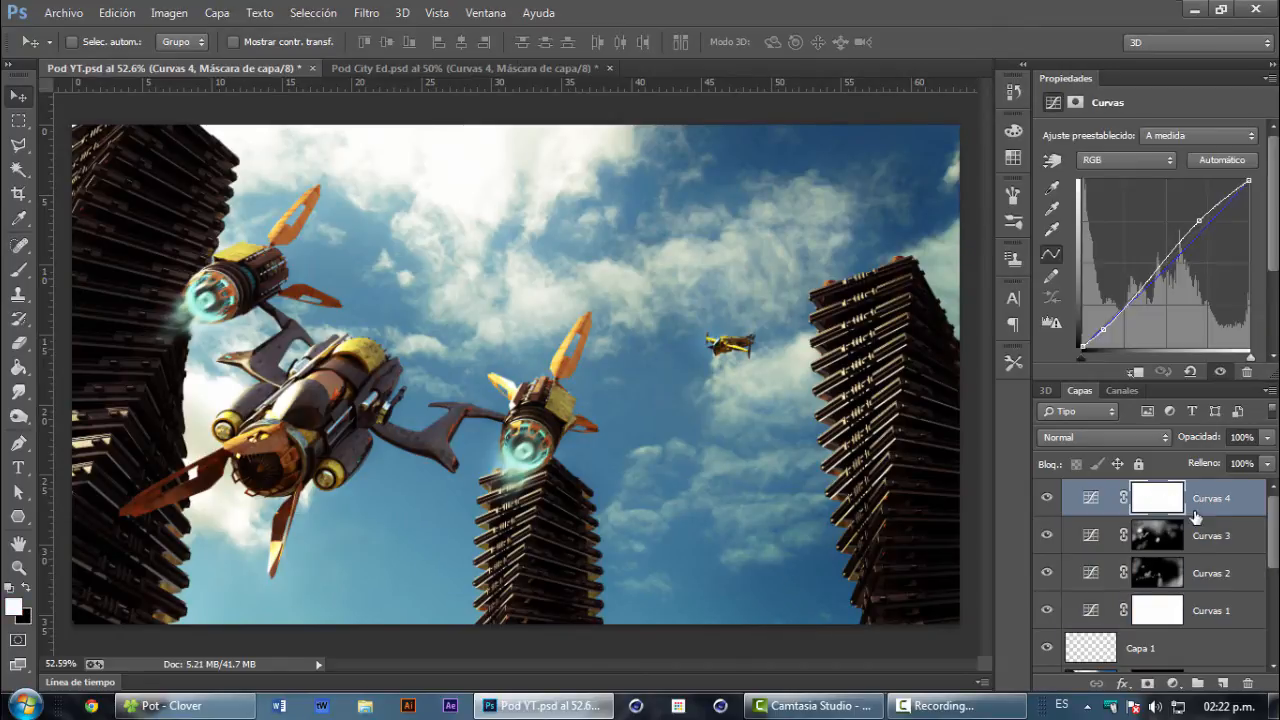
{"action": "left_click", "coordinate": [1213, 606], "text": "shift"}
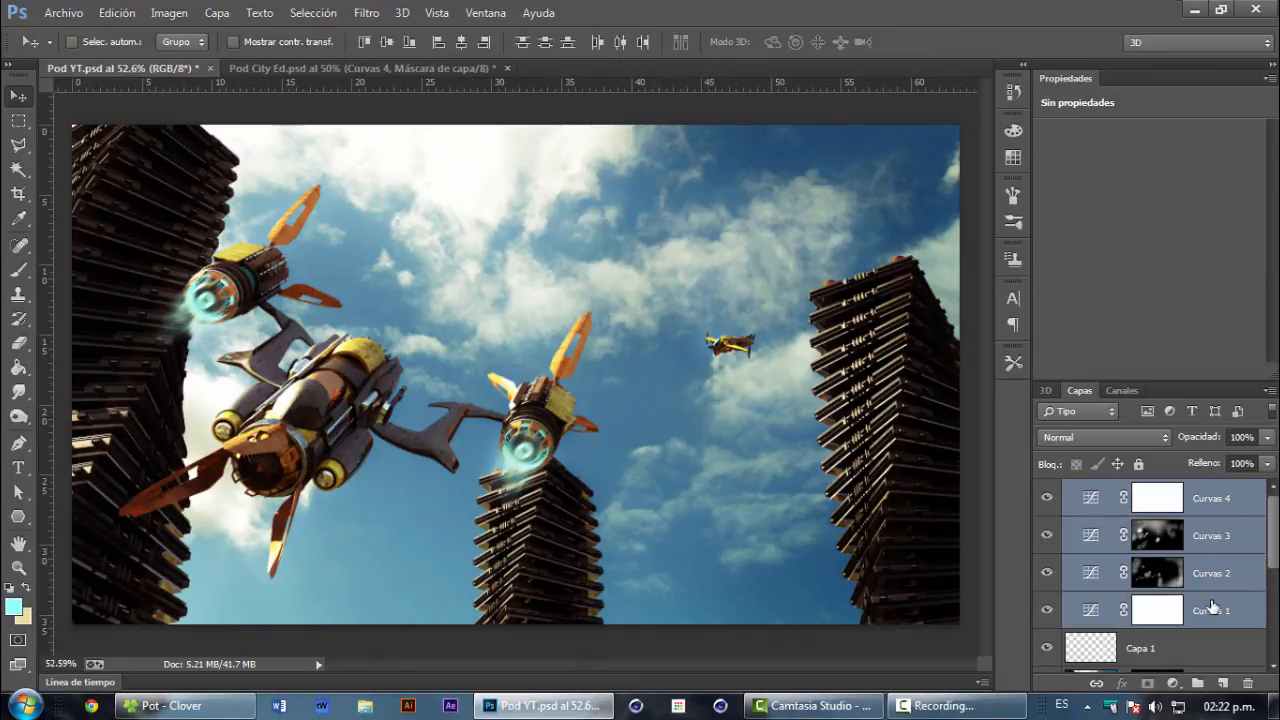
{"action": "right_click", "coordinate": [1227, 540]}
{"action": "left_click", "coordinate": [1241, 530]}
{"action": "key", "text": "ctrl+g"}
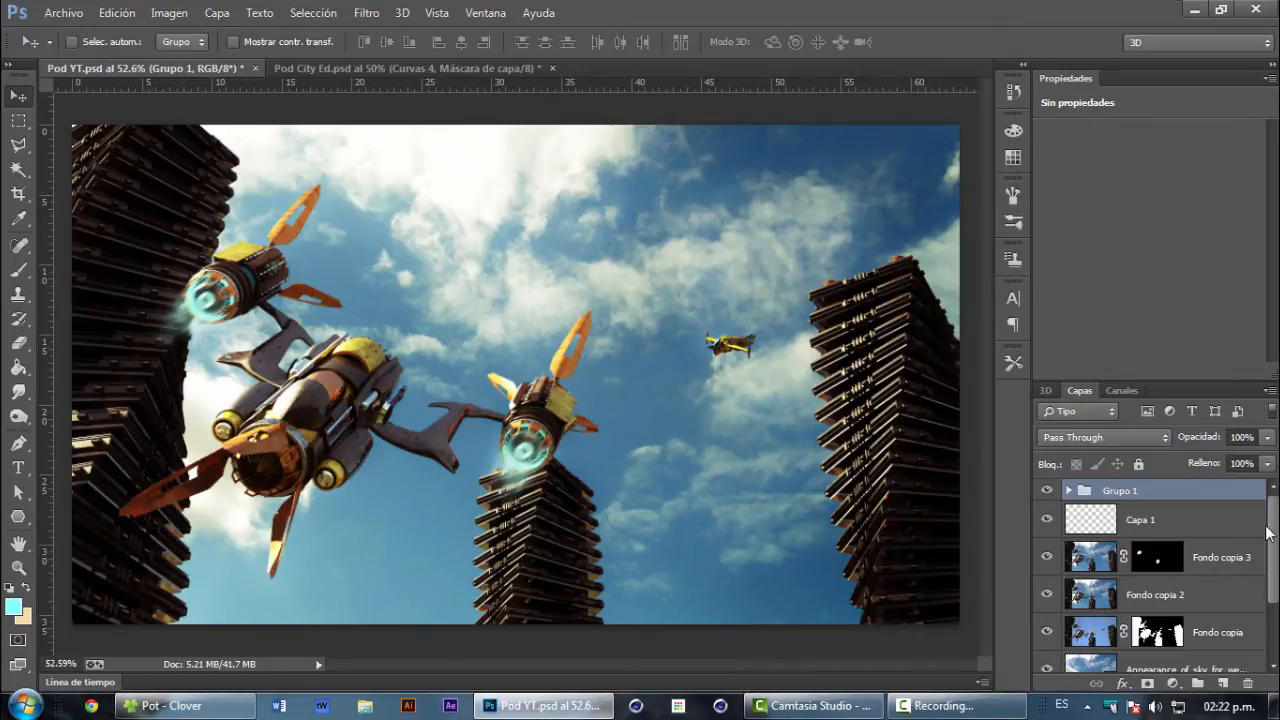
Step: Rename the group of Curves layers as "Capas de ajuste"
{"action": "double_click", "coordinate": [1119, 491]}
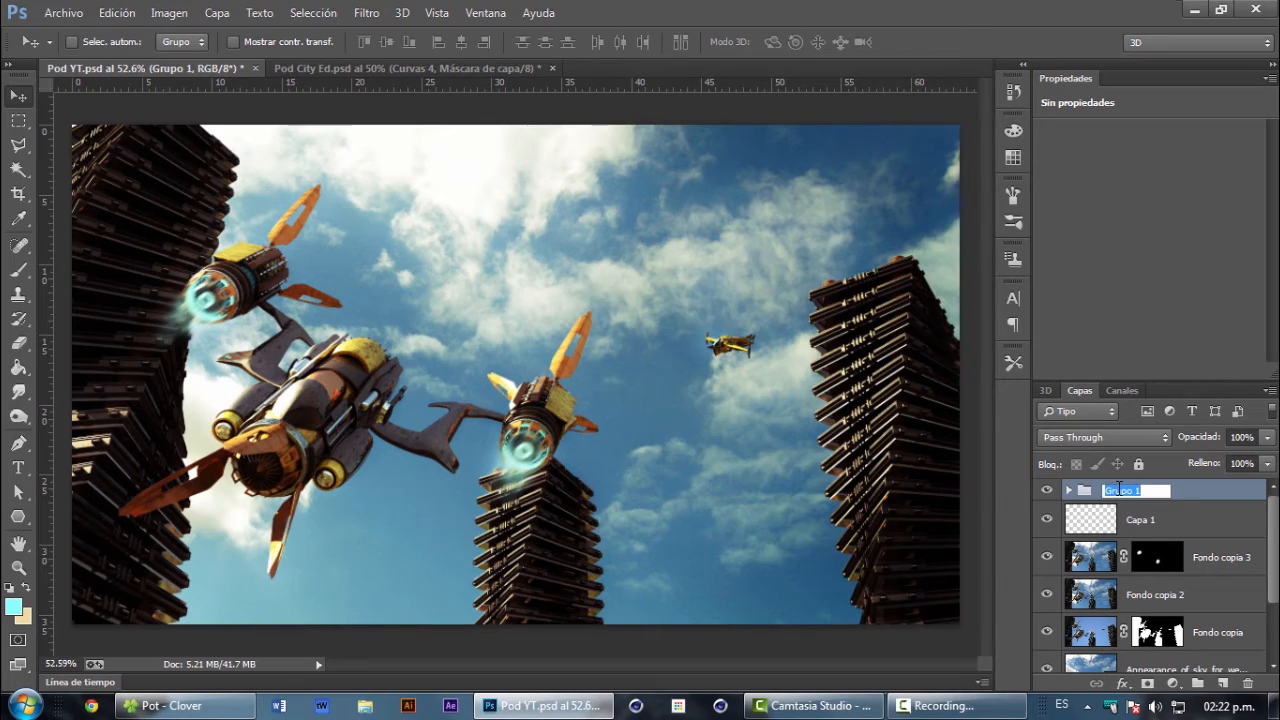
{"action": "type", "text": "Capa"}
{"action": "type", "text": "s de ajuste"}
{"action": "key", "text": "Return"}
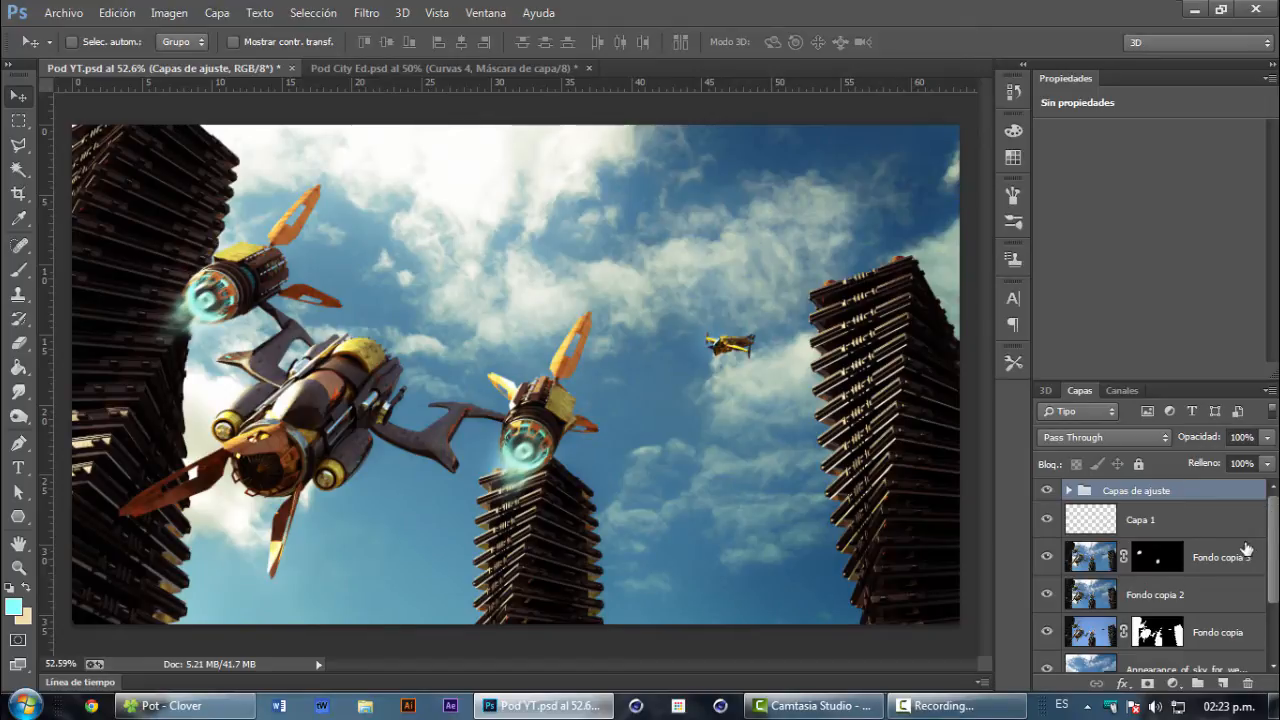
Step: Create a new layer directly above Capa 1 and name it "Destellos"
{"action": "left_click", "coordinate": [1148, 518]}
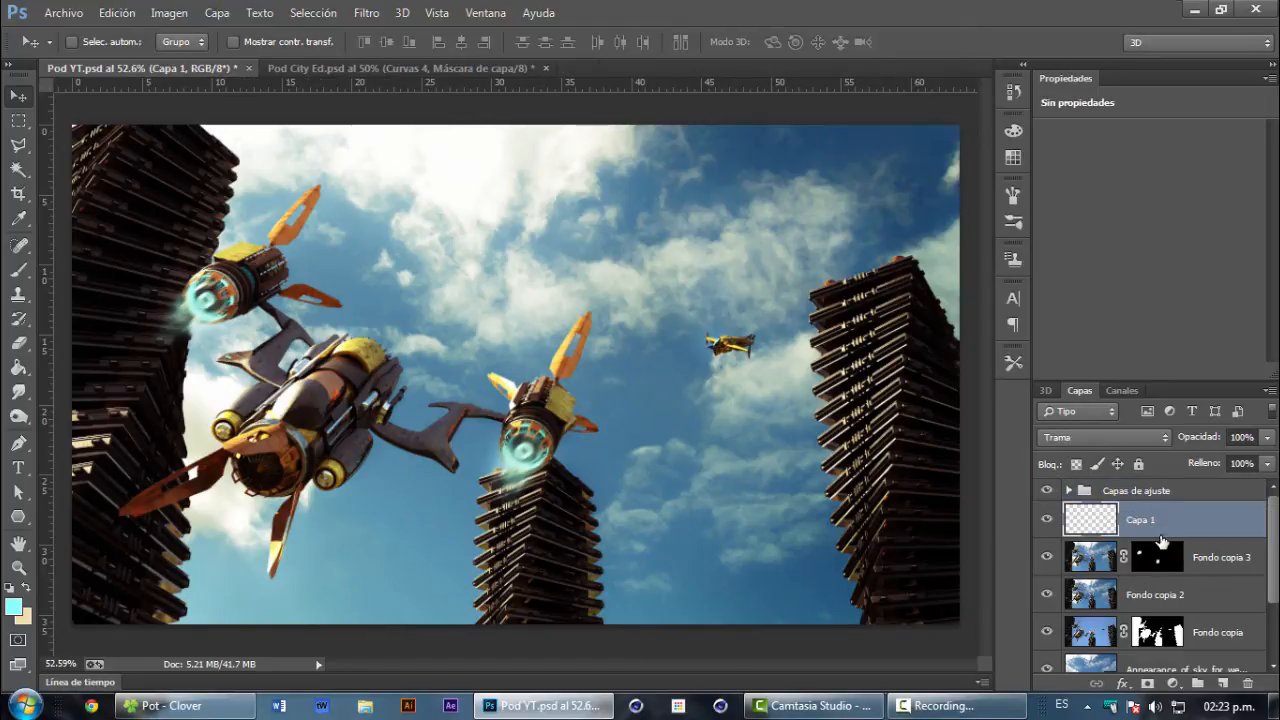
{"action": "left_click", "coordinate": [1224, 683]}
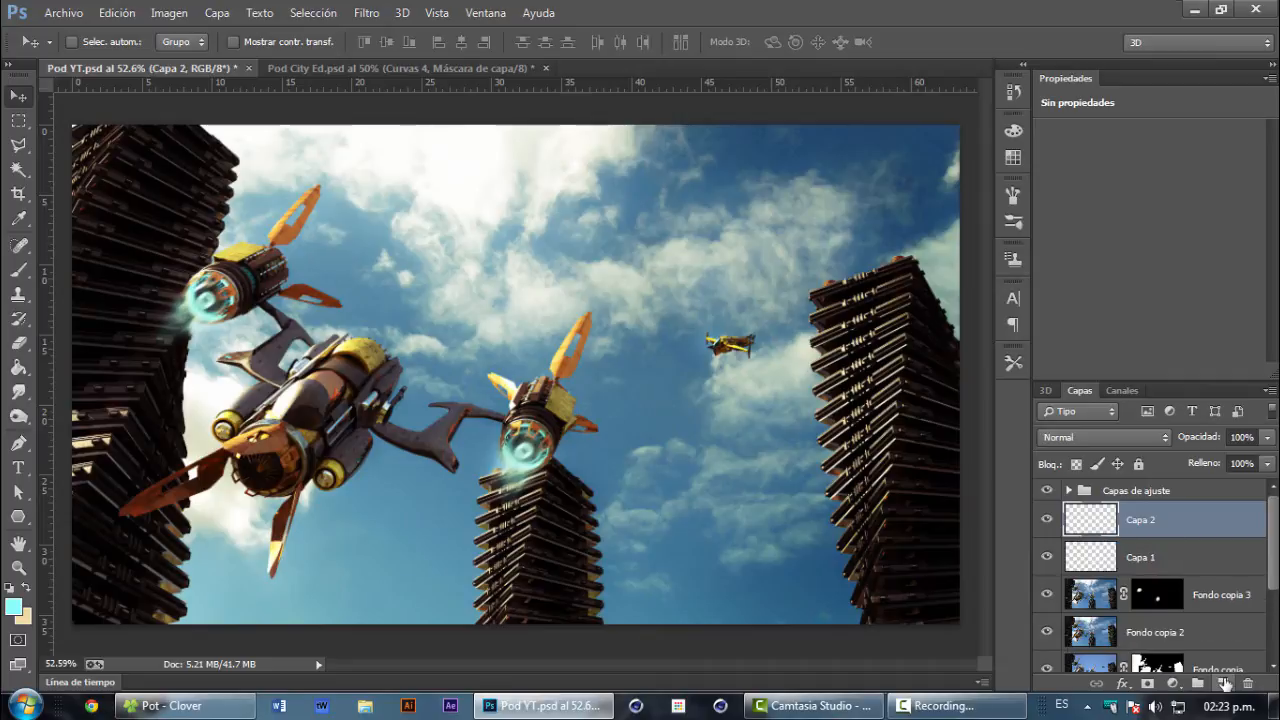
{"action": "double_click", "coordinate": [1148, 521]}
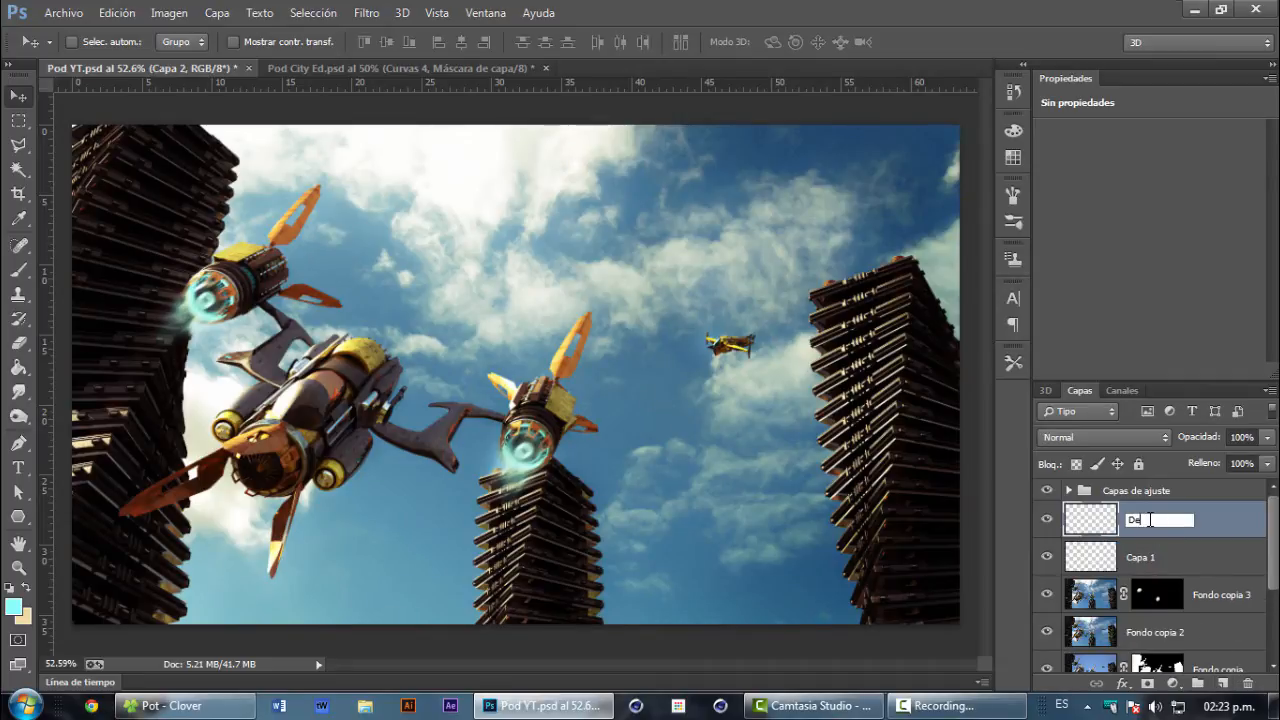
{"action": "type", "text": "Destellos"}
{"action": "key", "text": "Return"}
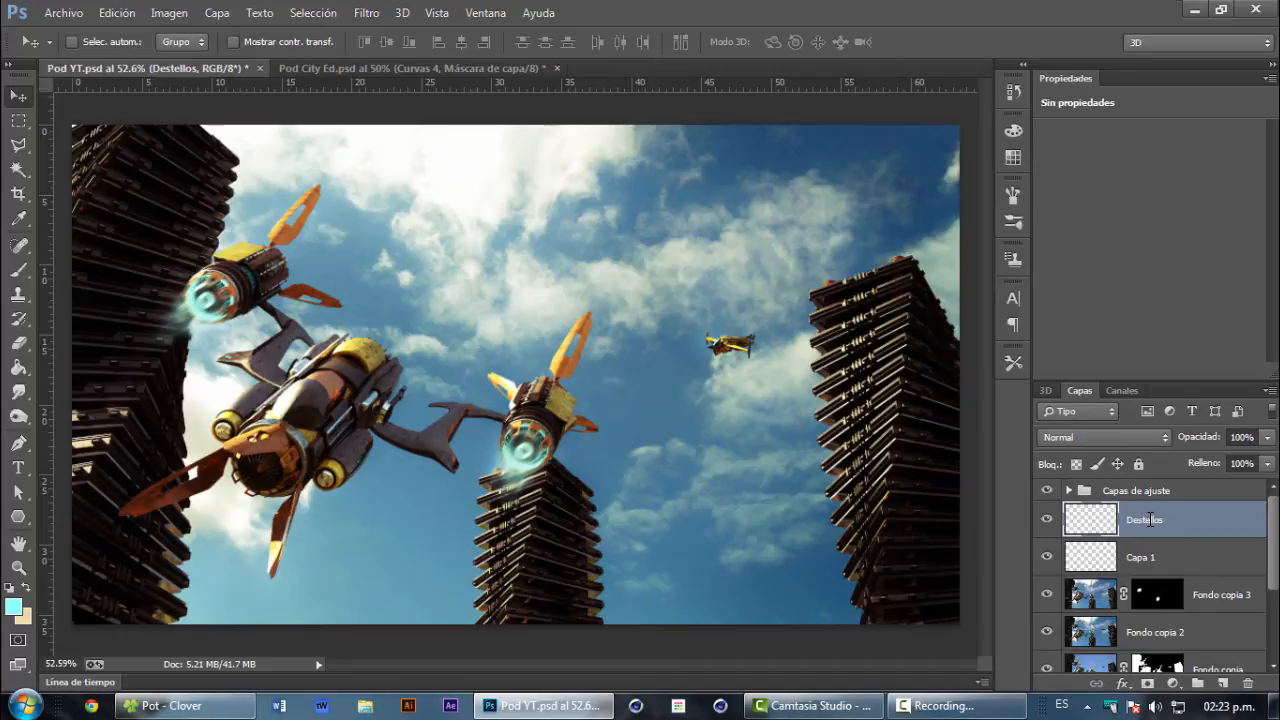
Step: Set the Brush to size 232 and sample white from the bright clouds as the painting colour
{"action": "left_click", "coordinate": [19, 272]}
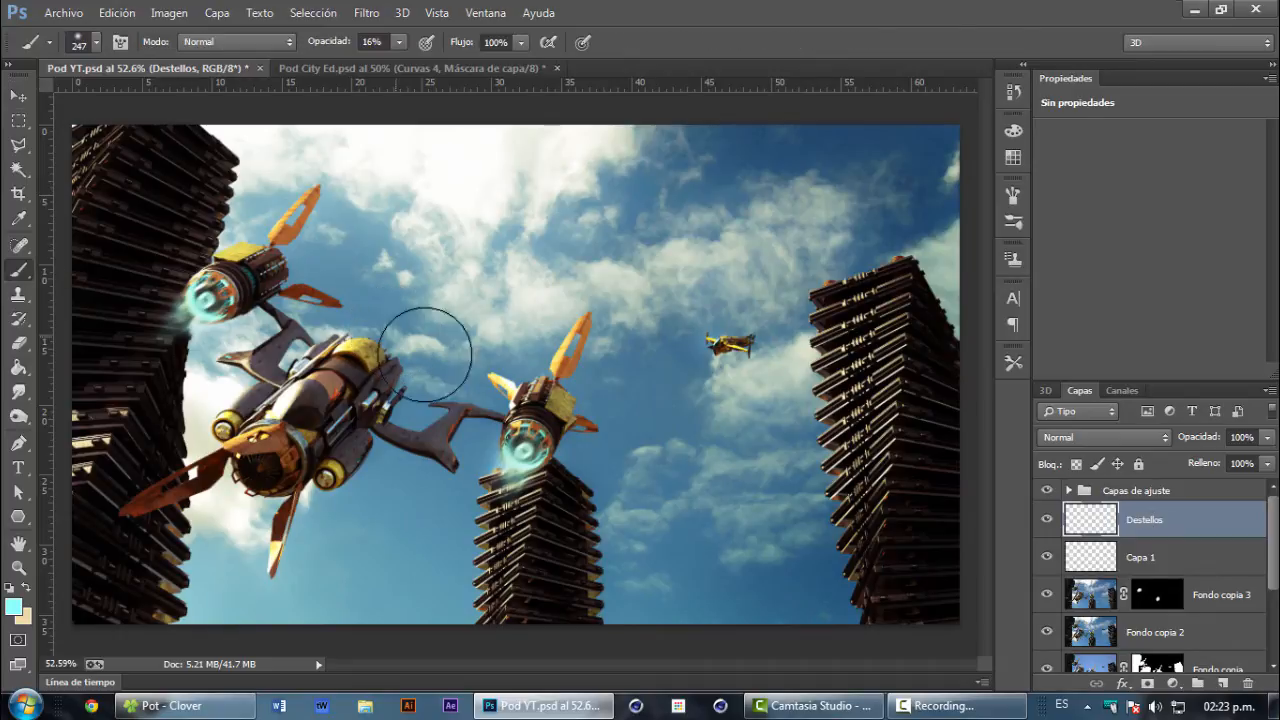
{"action": "right_click", "coordinate": [515, 405], "text": "alt"}
{"action": "left_click_drag", "start_coordinate": [515, 401], "coordinate": [500, 399]}
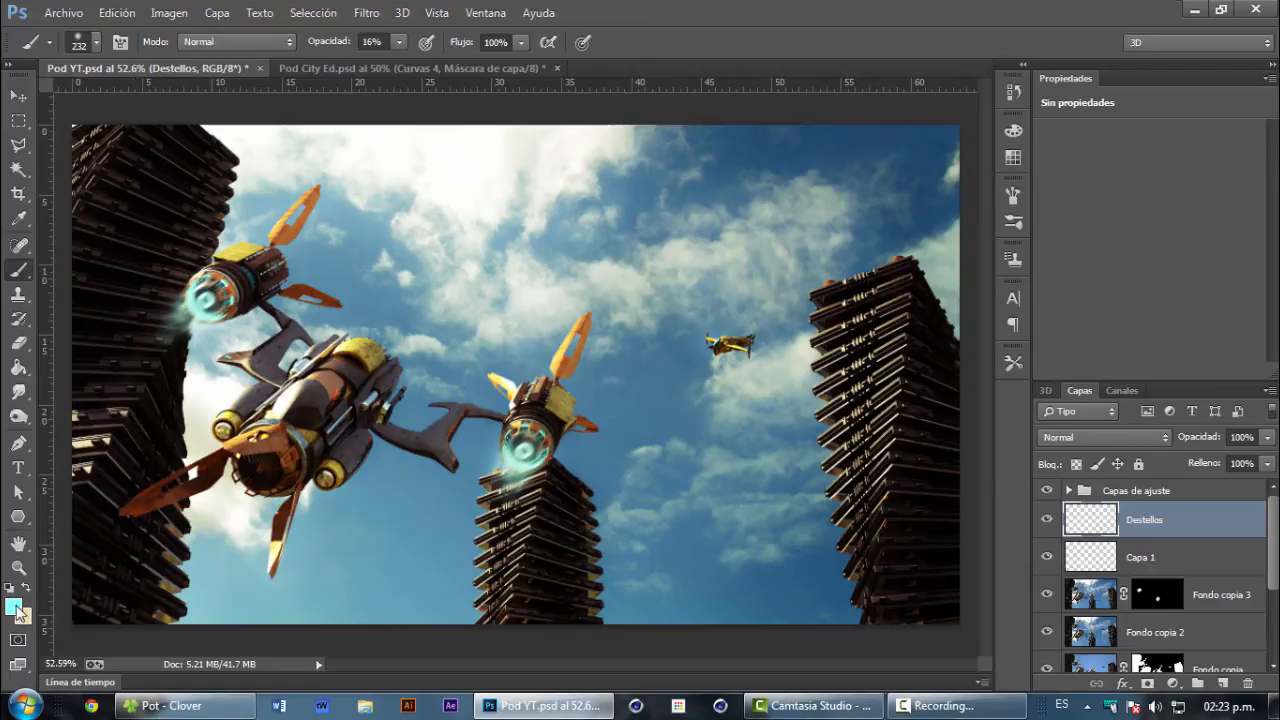
{"action": "left_click", "coordinate": [476, 172], "text": "alt"}
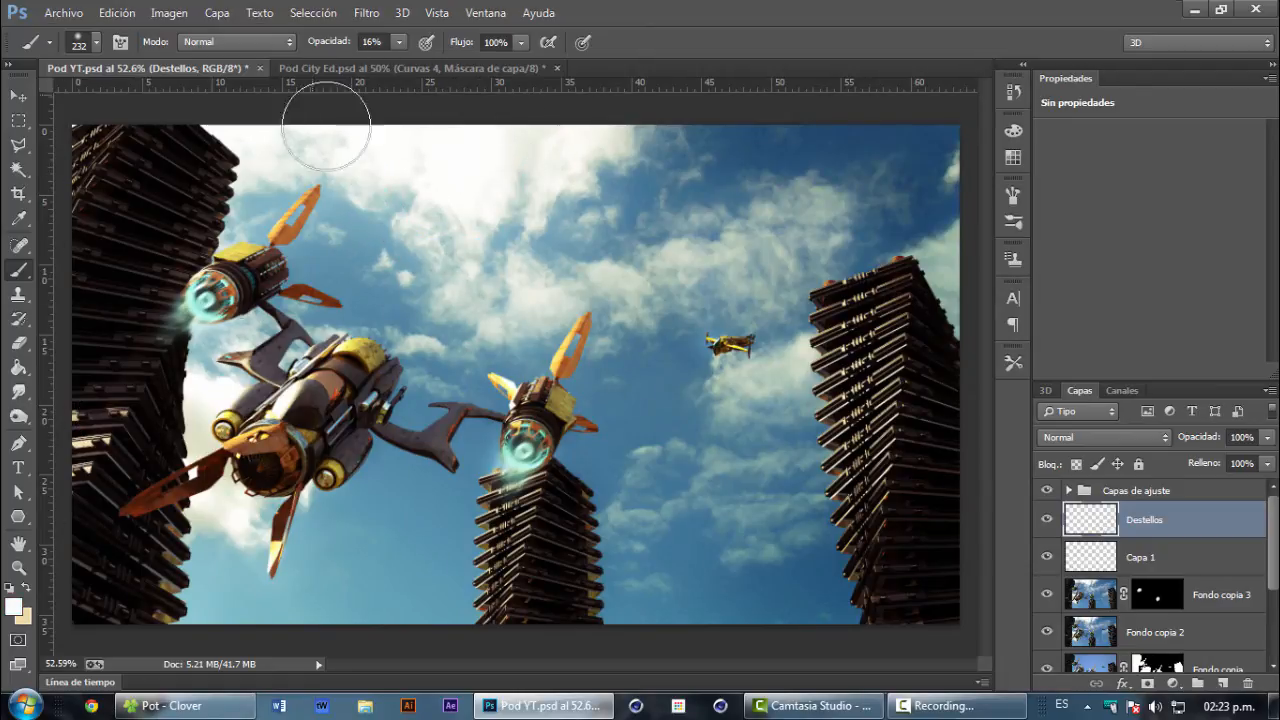
Step: Undo a test dab on the right engine, set the Destellos layer's blend mode to Trama and the brush opacity to 10%
{"action": "scroll", "coordinate": [728, 349], "scroll_direction": "up", "scroll_amount": 3}
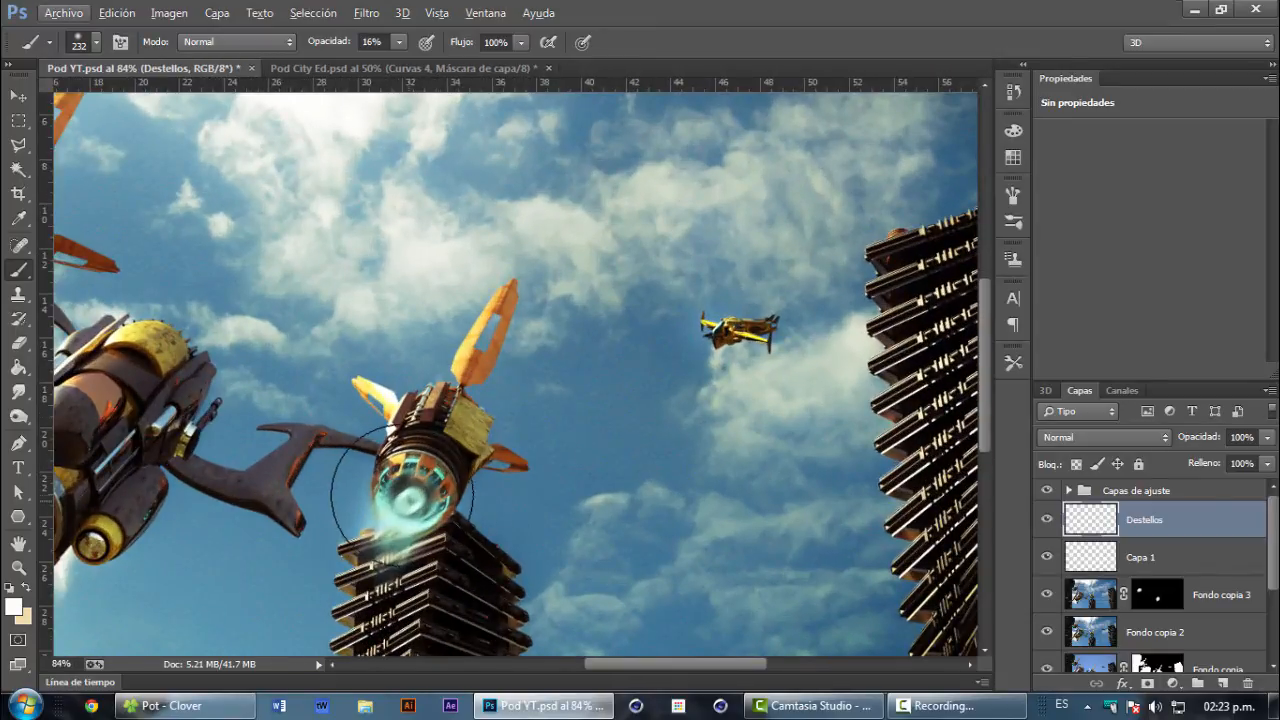
{"action": "left_click", "coordinate": [402, 497]}
{"action": "key", "text": "ctrl+z"}
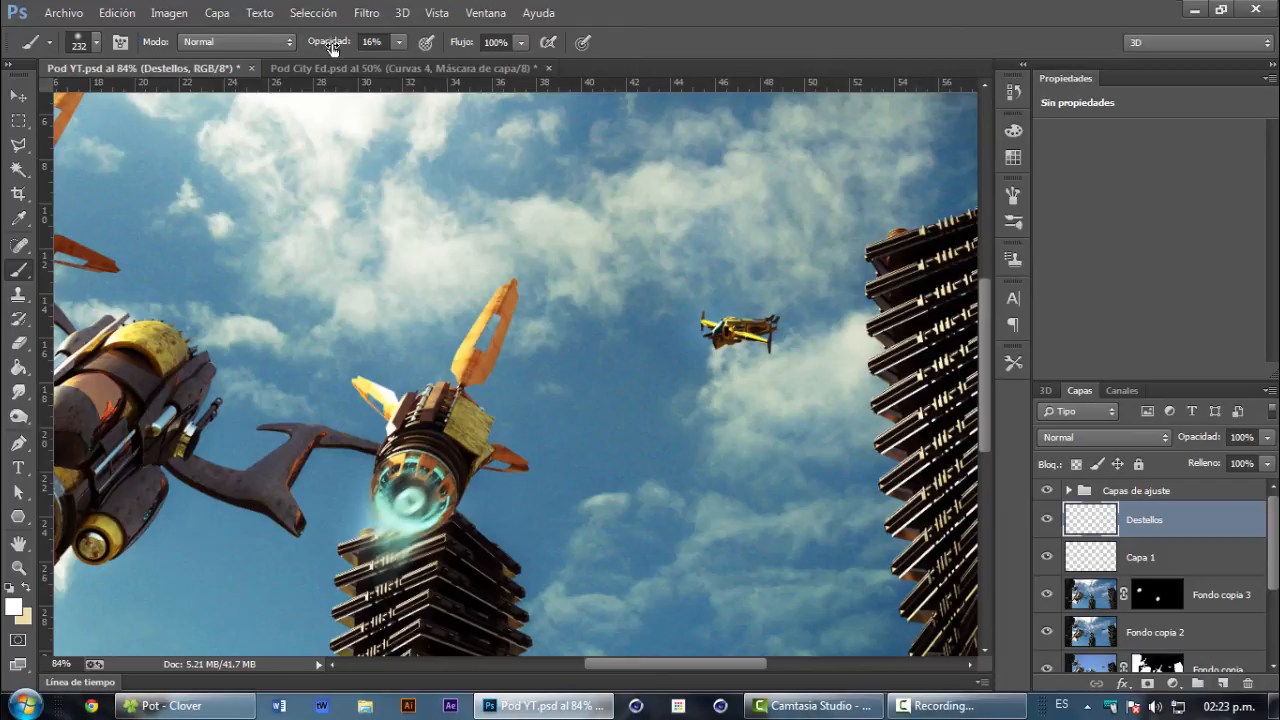
{"action": "left_click", "coordinate": [1087, 437]}
{"action": "left_click", "coordinate": [1085, 157]}
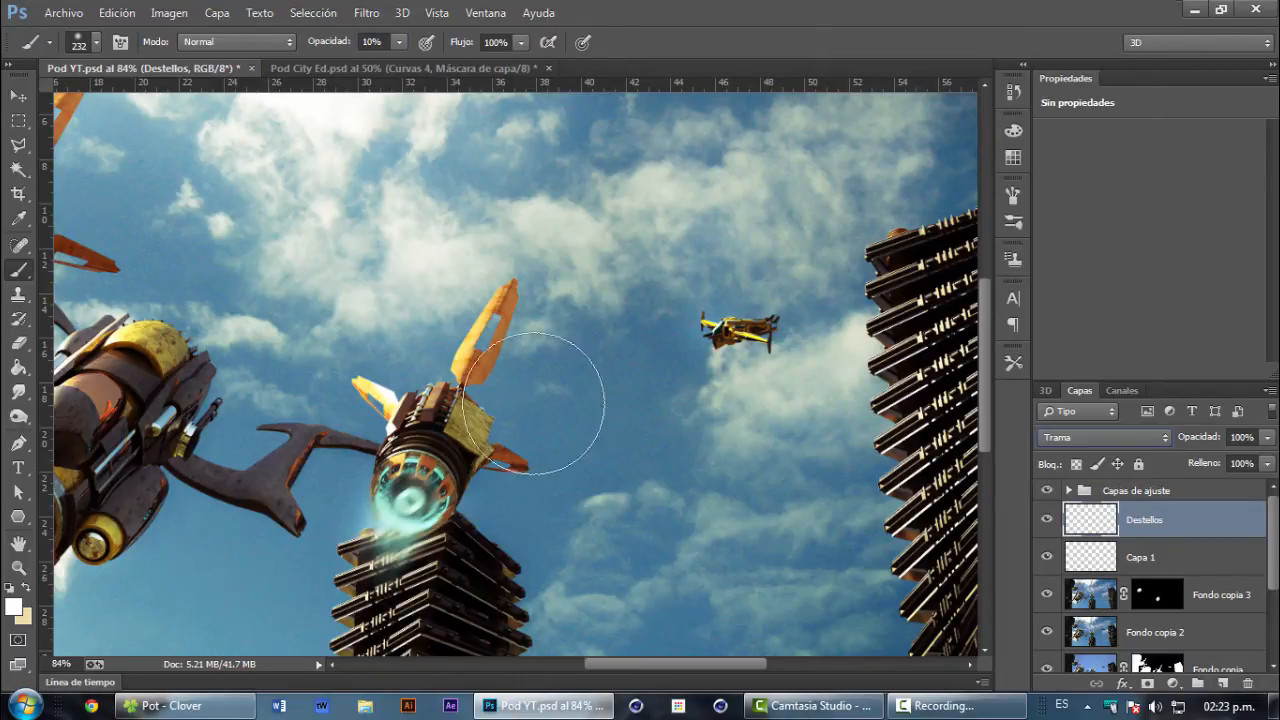
Step: Dab soft white light over the right engine and the front and left side of the main ship's hull
{"action": "left_click_drag", "start_coordinate": [306, 444], "coordinate": [552, 358]}
{"action": "left_click", "coordinate": [664, 419]}
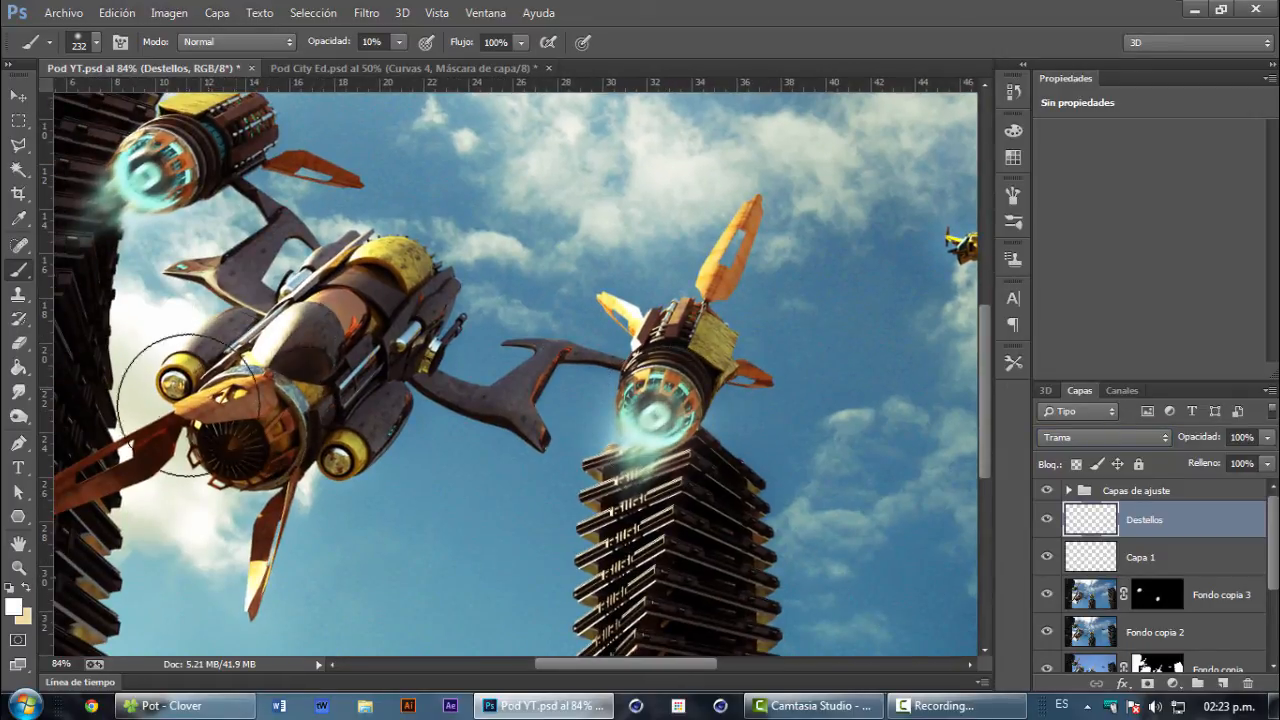
{"action": "left_click", "coordinate": [268, 331]}
{"action": "left_click_drag", "start_coordinate": [406, 309], "coordinate": [506, 385]}
{"action": "left_click", "coordinate": [248, 253]}
{"action": "left_click", "coordinate": [320, 421]}
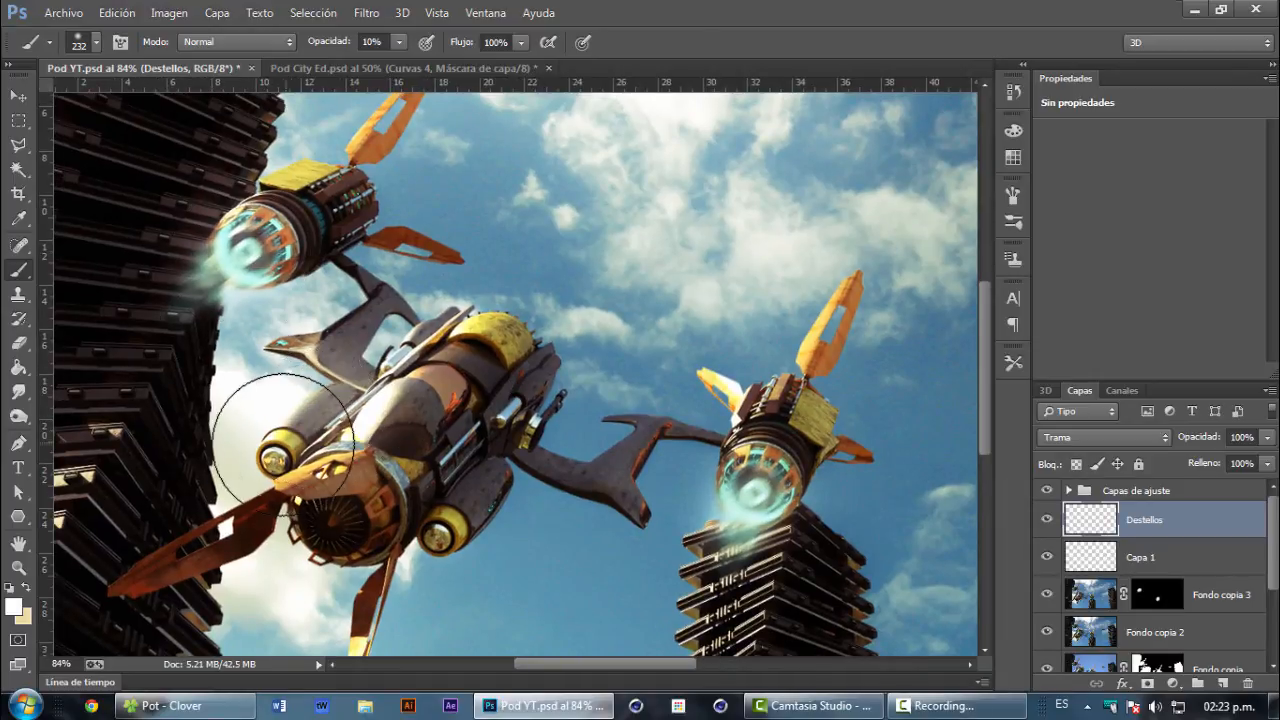
{"action": "left_click", "coordinate": [362, 398]}
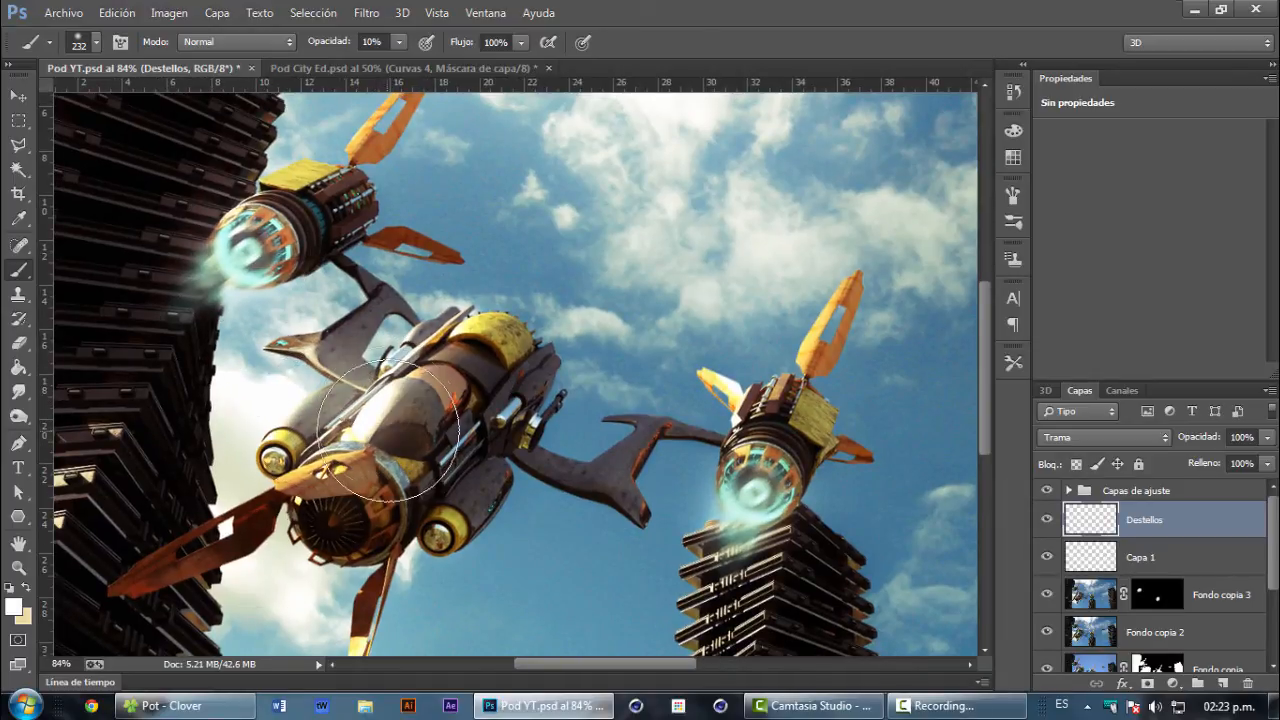
Step: Add finer soft highlights along the main ship's hull and left wing with the brush at sizes 172 and 90
{"action": "left_click_drag", "start_coordinate": [385, 400], "coordinate": [364, 401]}
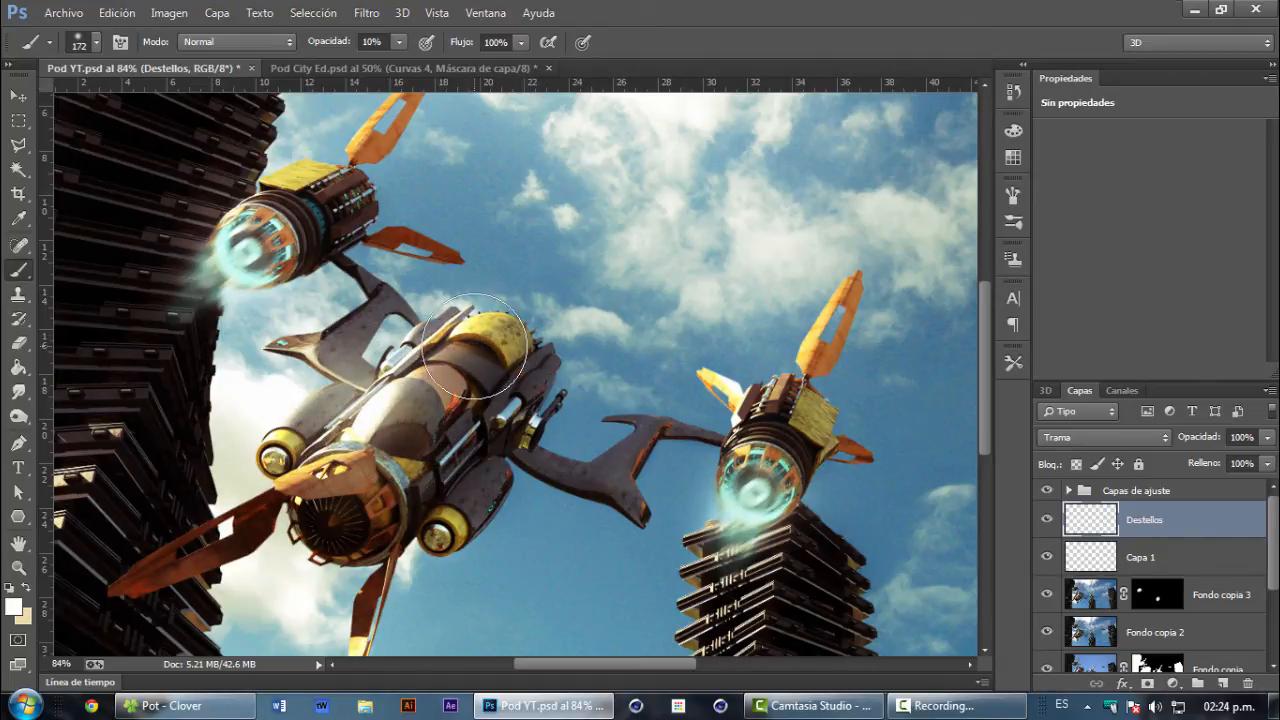
{"action": "left_click_drag", "start_coordinate": [483, 543], "coordinate": [563, 473]}
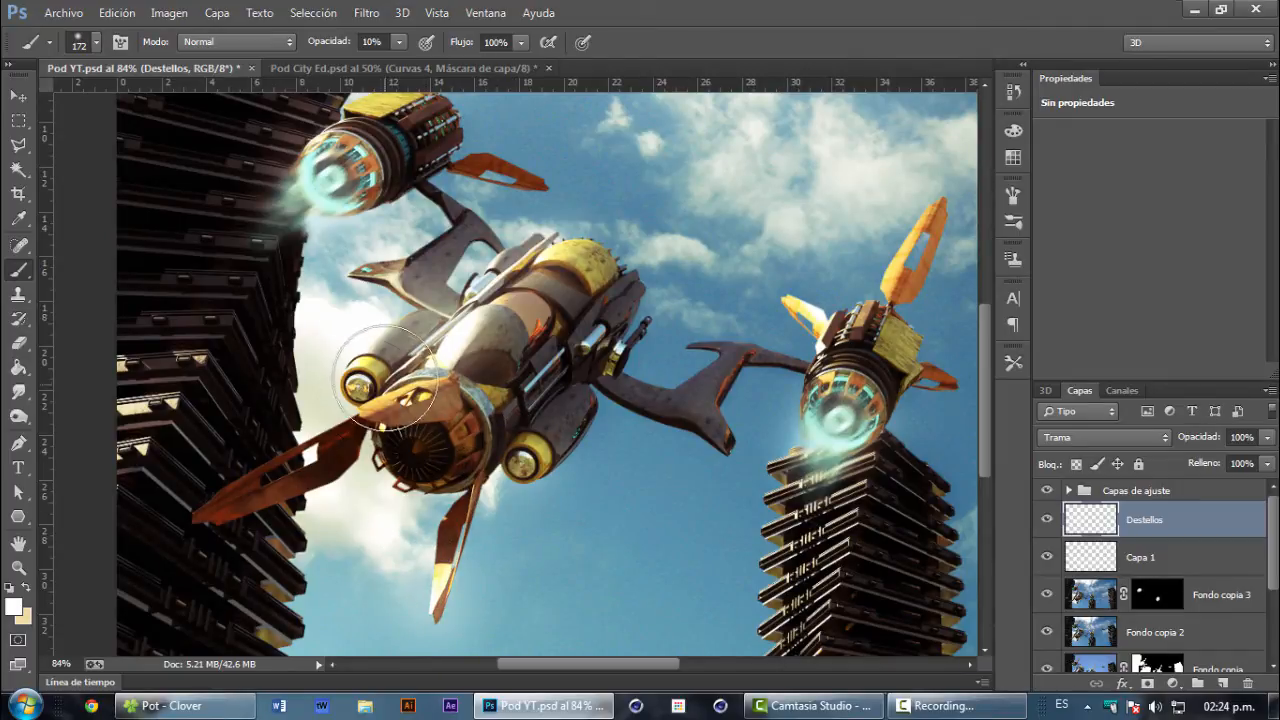
{"action": "left_click_drag", "start_coordinate": [555, 237], "coordinate": [540, 383]}
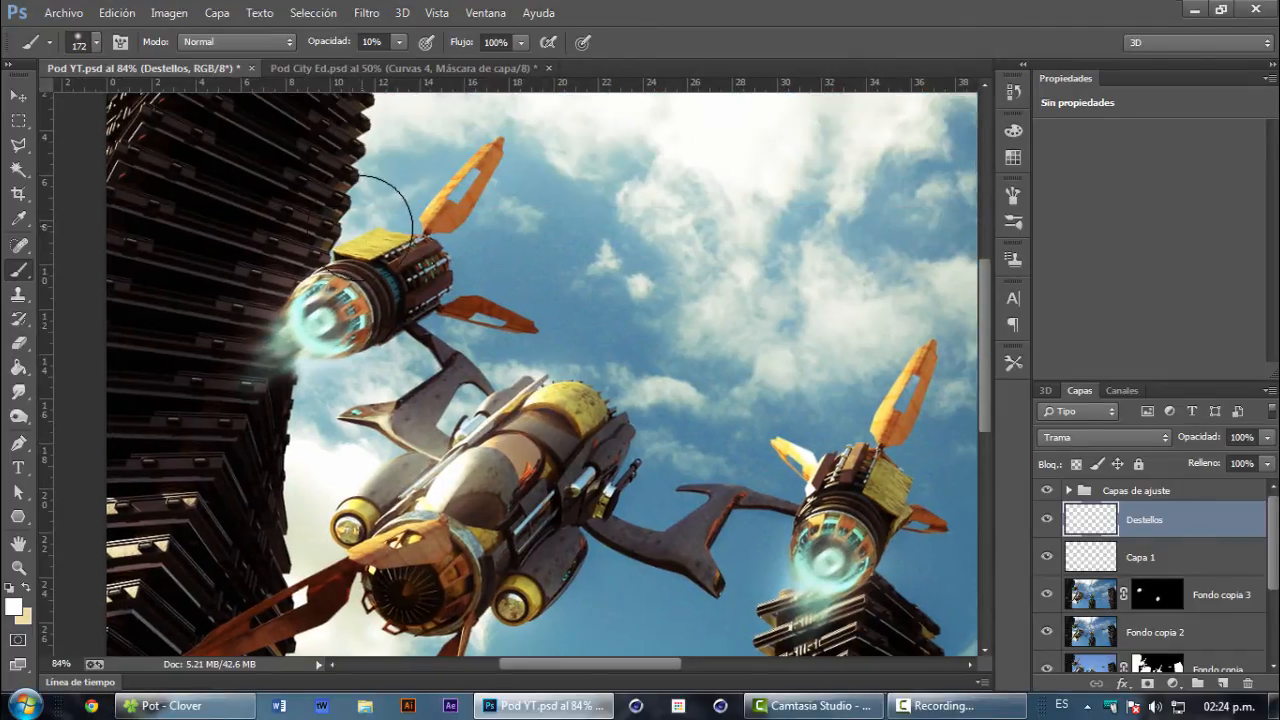
{"action": "mouse_move", "coordinate": [891, 277]}
{"action": "left_mouse_down"}
{"action": "mouse_move", "coordinate": [416, 369]}
{"action": "mouse_move", "coordinate": [674, 251]}
{"action": "mouse_move", "coordinate": [770, 239]}
{"action": "left_mouse_up"}
{"action": "scroll", "coordinate": [400, 400], "scroll_direction": "up", "scroll_amount": 5}
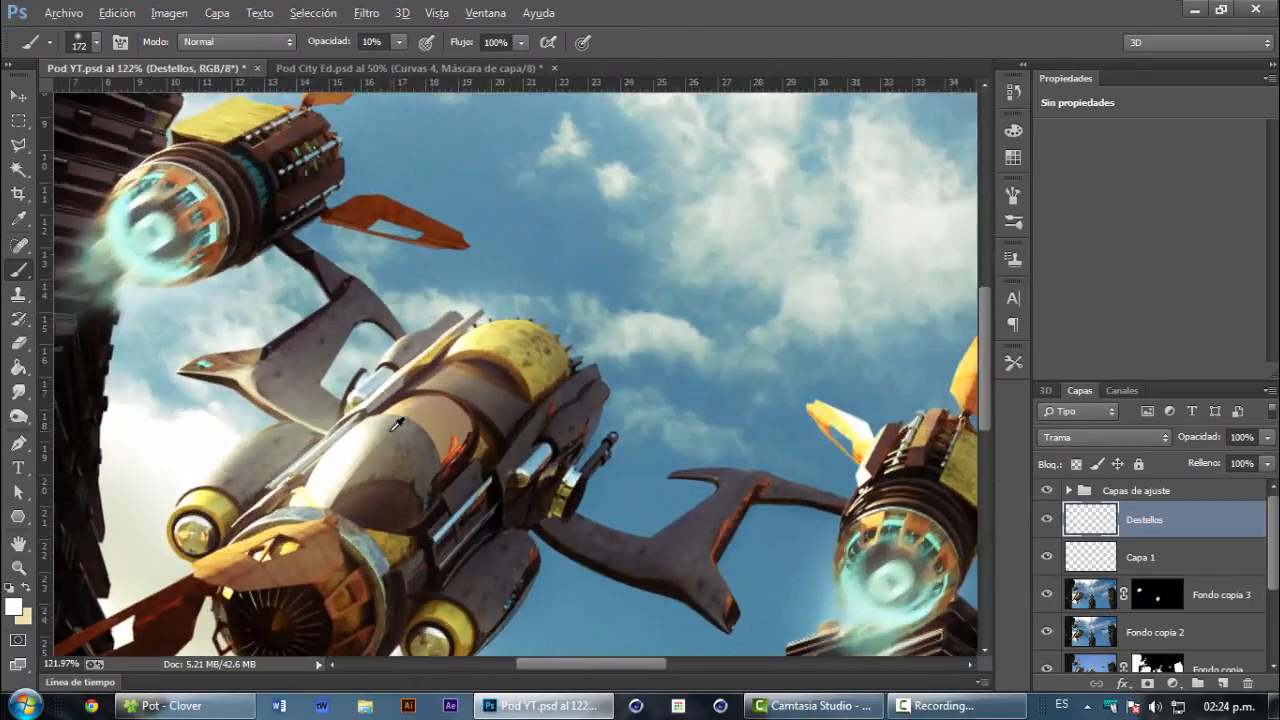
{"action": "right_click", "coordinate": [354, 294], "text": "alt"}
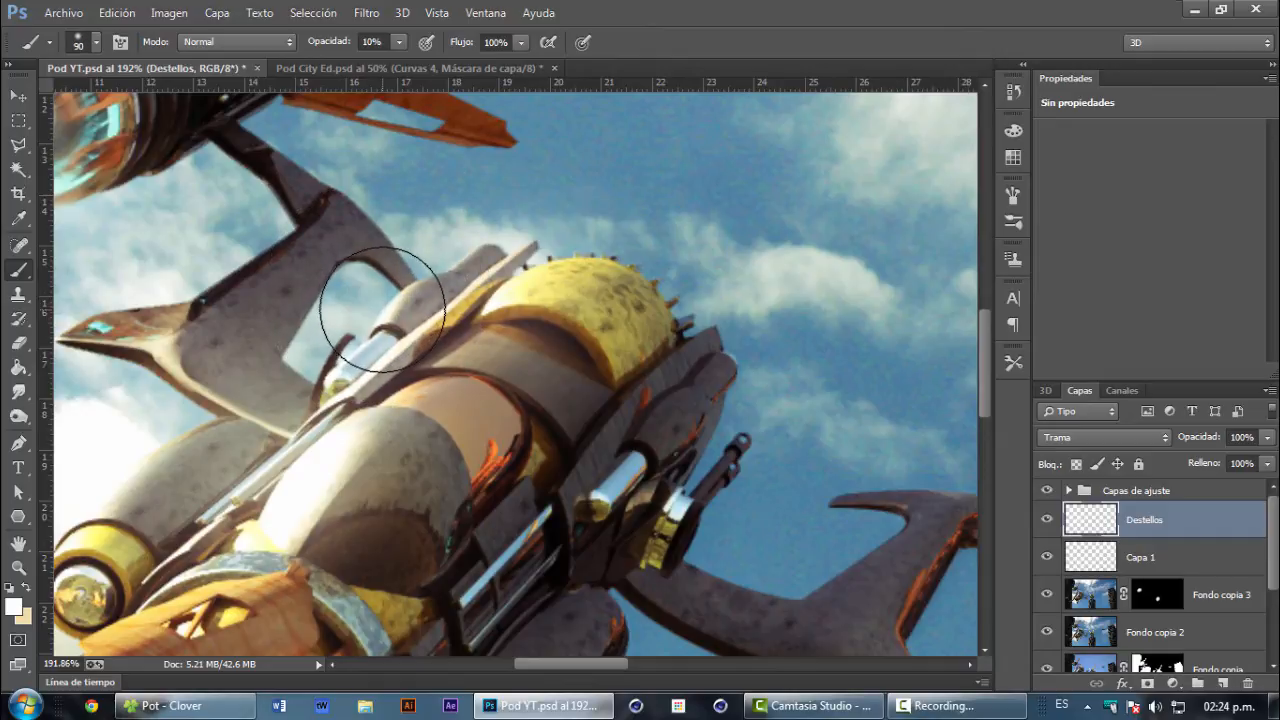
{"action": "left_click_drag", "start_coordinate": [305, 423], "coordinate": [582, 353]}
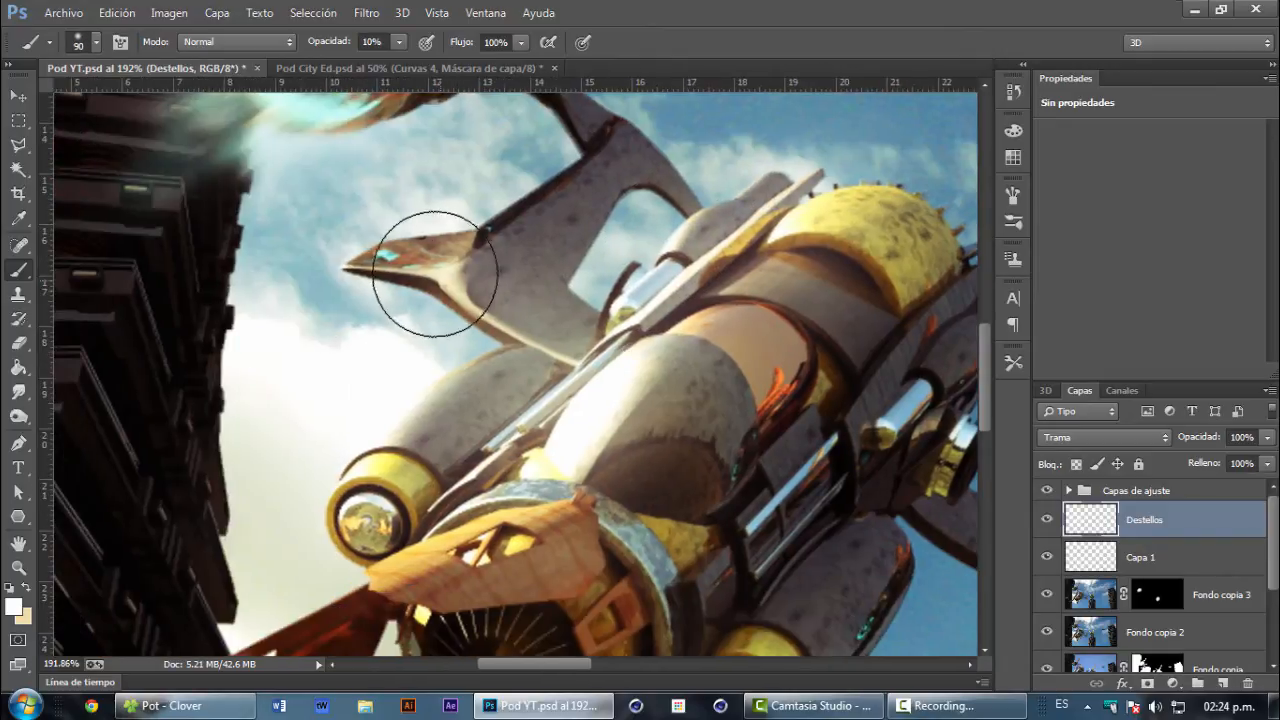
{"action": "scroll", "coordinate": [420, 370], "scroll_direction": "down", "scroll_amount": 3}
{"action": "scroll", "coordinate": [412, 433], "scroll_direction": "down", "scroll_amount": 2}
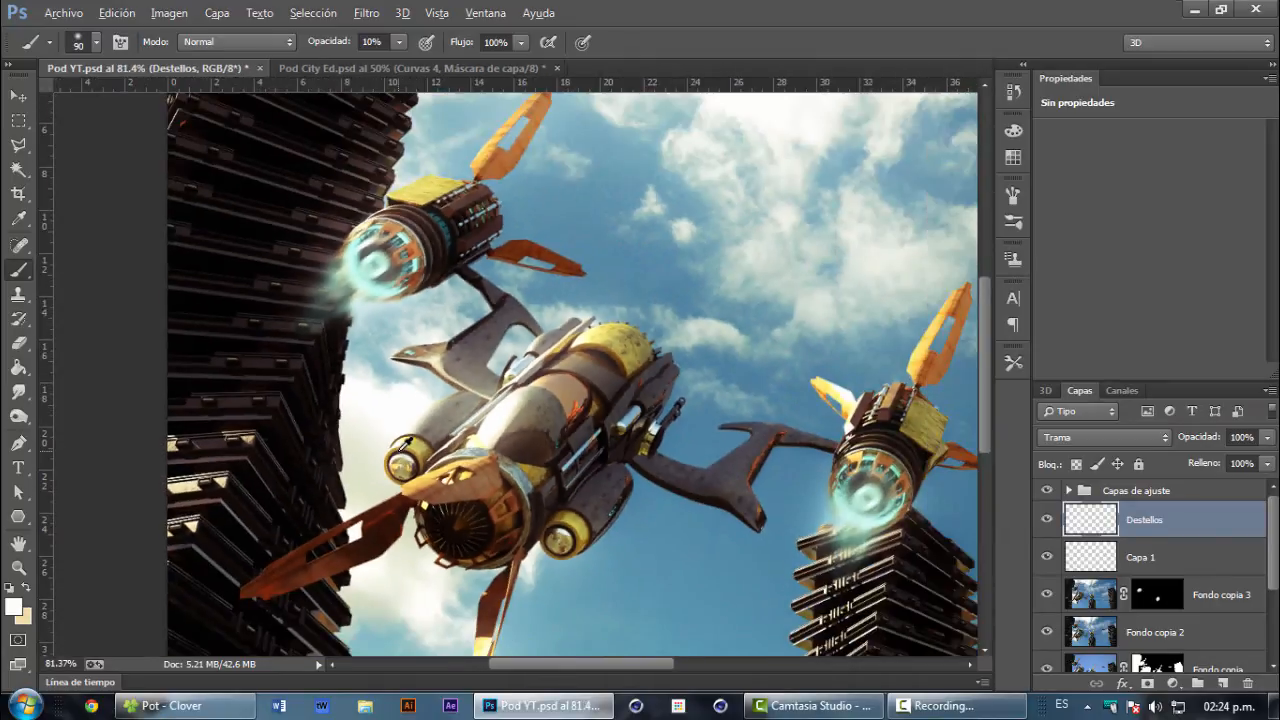
{"action": "scroll", "coordinate": [478, 487], "scroll_direction": "down", "scroll_amount": 1}
{"action": "scroll", "coordinate": [742, 492], "scroll_direction": "down", "scroll_amount": 1}
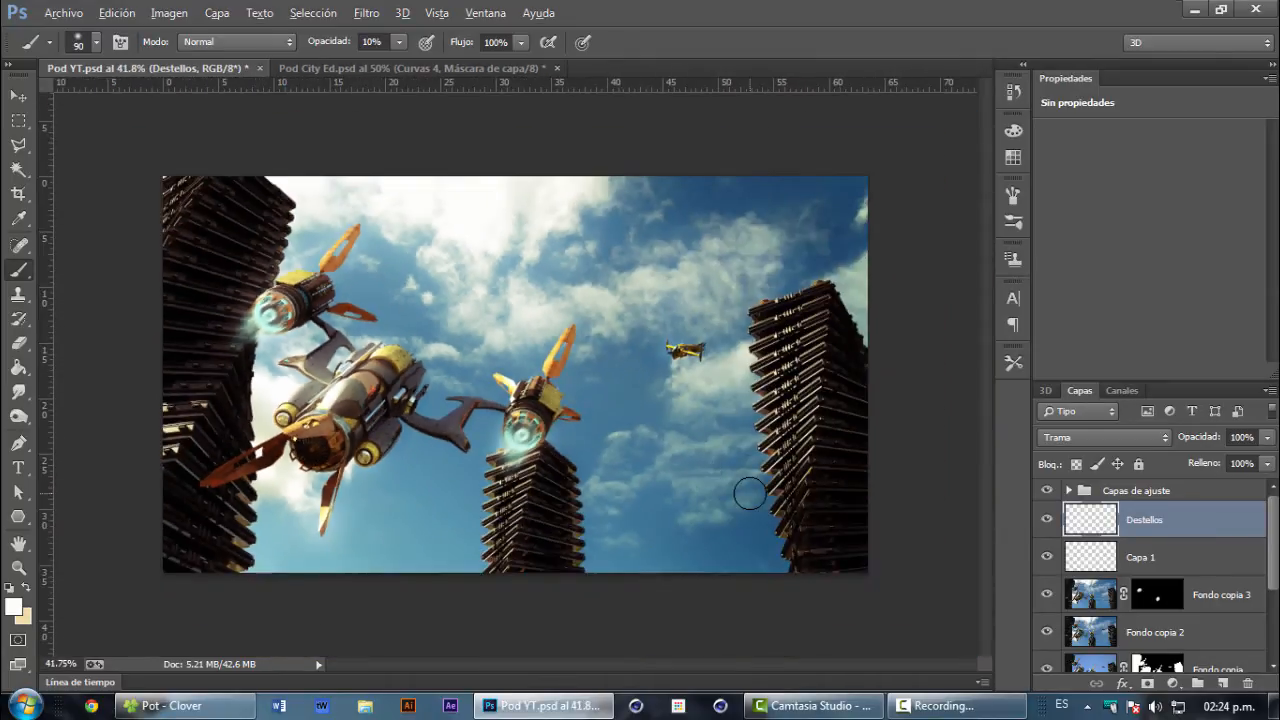
Step: Enlarge the brush to size 505 and paint faint light over the bright clouds and the upper left tower
{"action": "left_click_drag", "start_coordinate": [491, 241], "coordinate": [546, 253]}
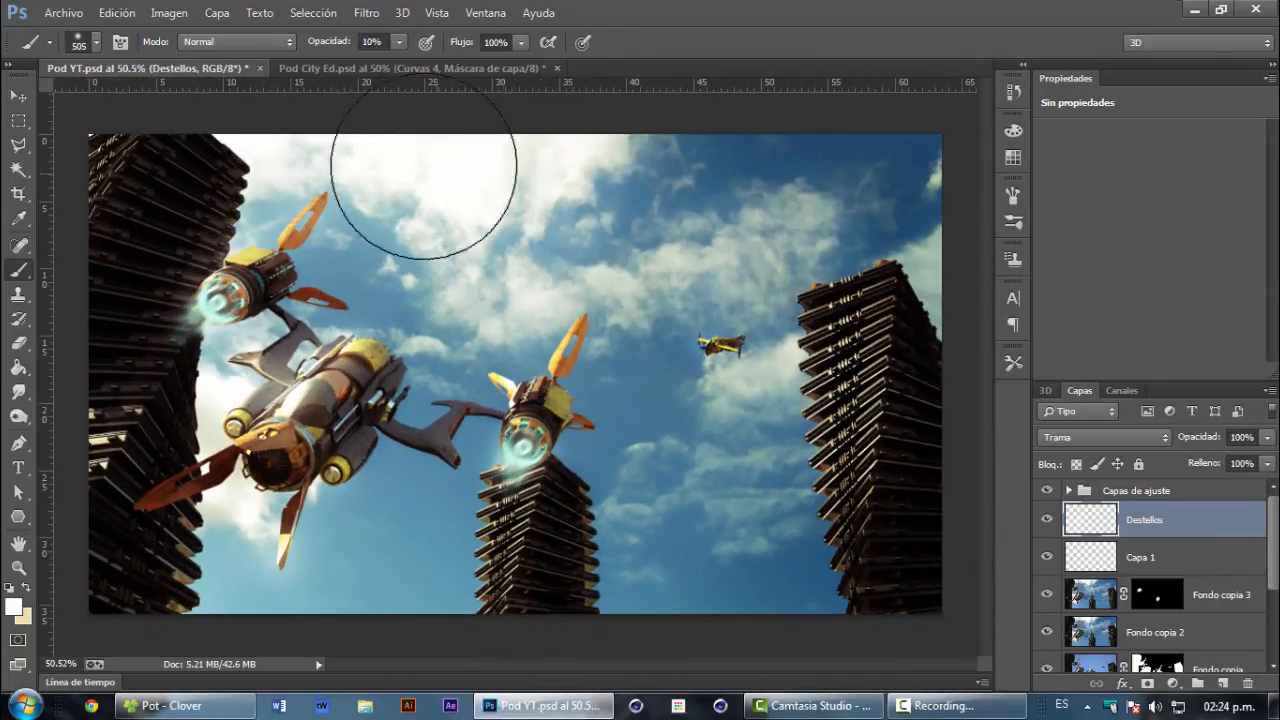
{"action": "mouse_move", "coordinate": [393, 178]}
{"action": "left_mouse_down"}
{"action": "mouse_move", "coordinate": [555, 230]}
{"action": "mouse_move", "coordinate": [495, 167]}
{"action": "mouse_move", "coordinate": [574, 200]}
{"action": "mouse_move", "coordinate": [622, 173]}
{"action": "mouse_move", "coordinate": [539, 209]}
{"action": "mouse_move", "coordinate": [398, 196]}
{"action": "left_mouse_up"}
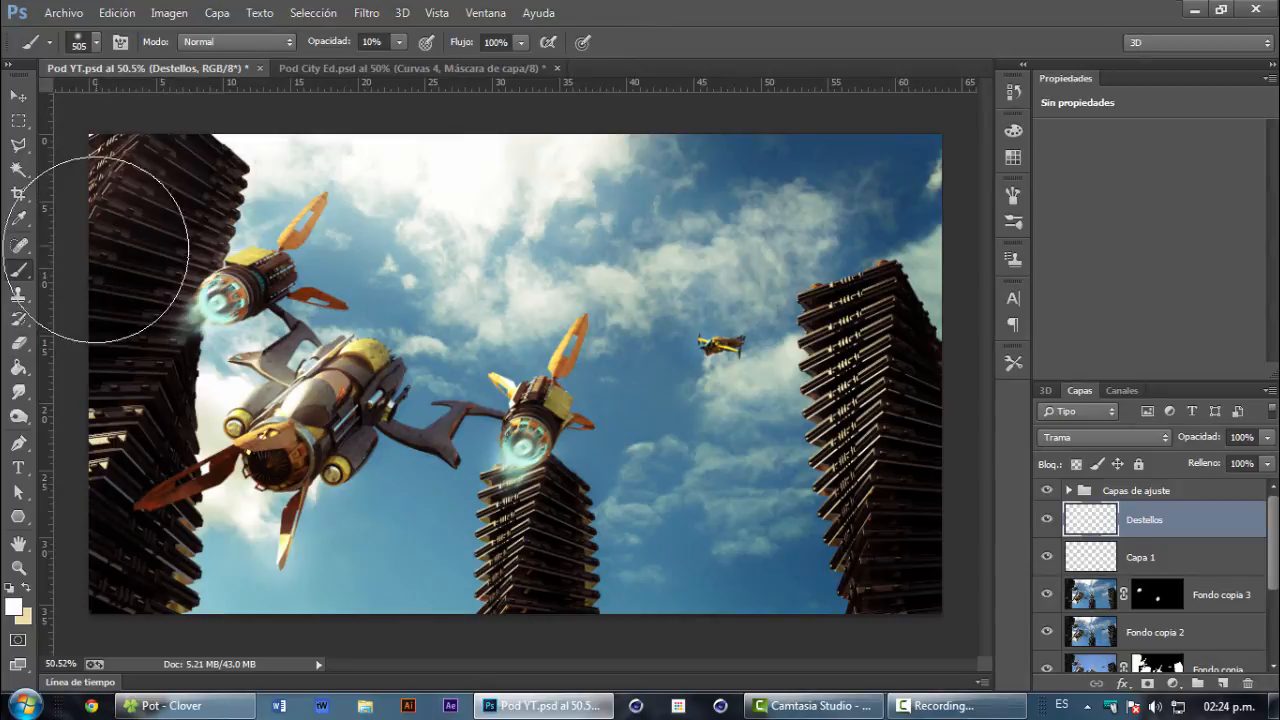
{"action": "left_click", "coordinate": [157, 208]}
Step: Brush white haze down the left tower at size 676 and lower the Destellos layer's opacity to 68%
{"action": "left_click_drag", "start_coordinate": [110, 300], "coordinate": [149, 304]}
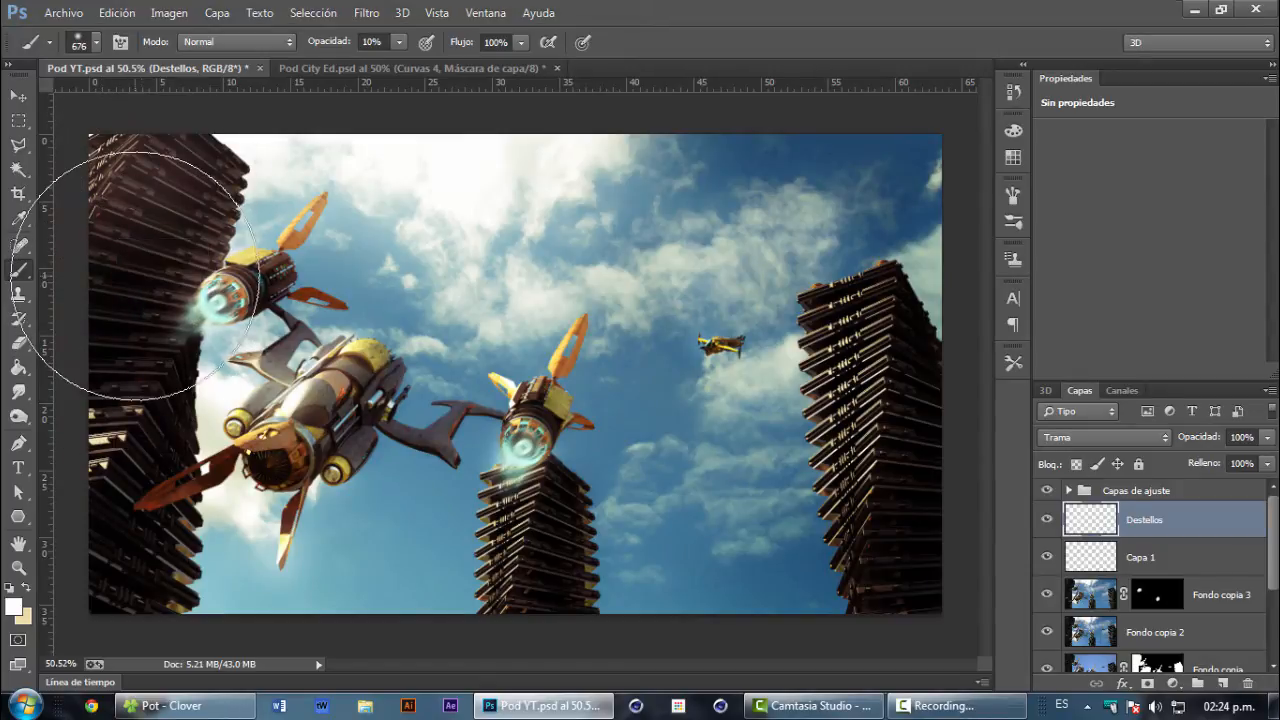
{"action": "left_click", "coordinate": [136, 276]}
{"action": "left_click", "coordinate": [110, 348]}
{"action": "left_click", "coordinate": [97, 206]}
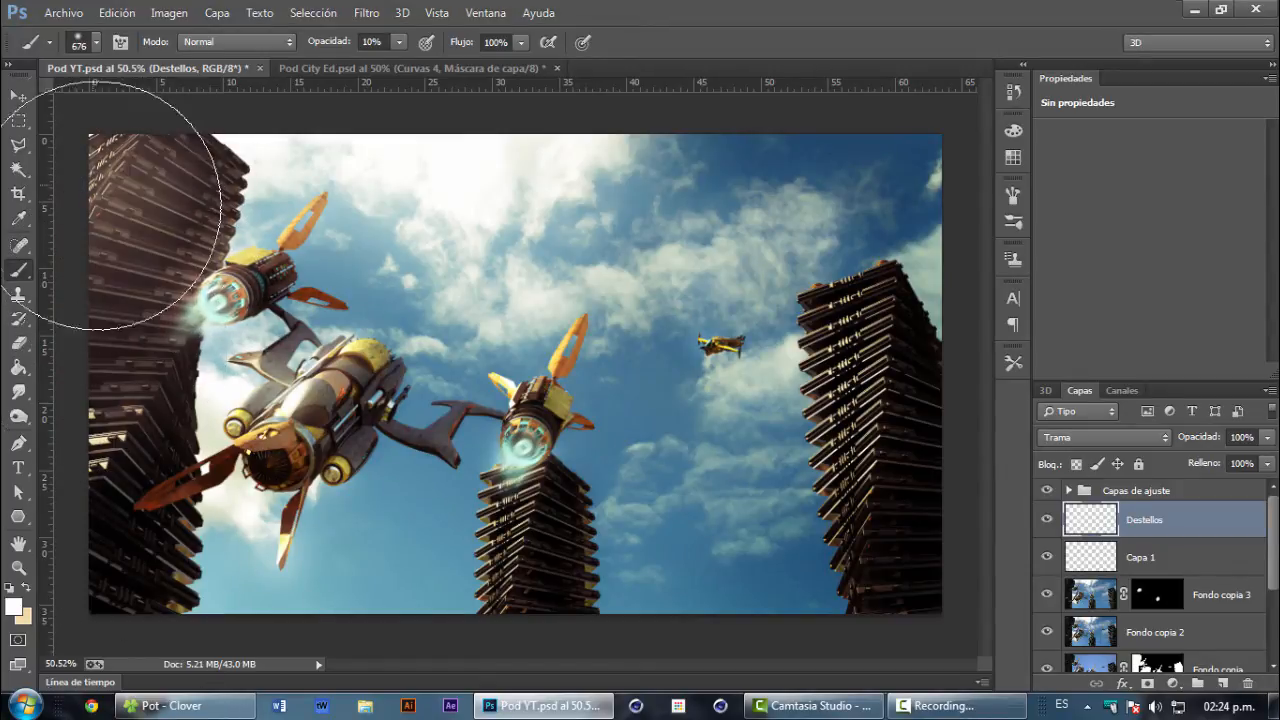
{"action": "left_click", "coordinate": [98, 410]}
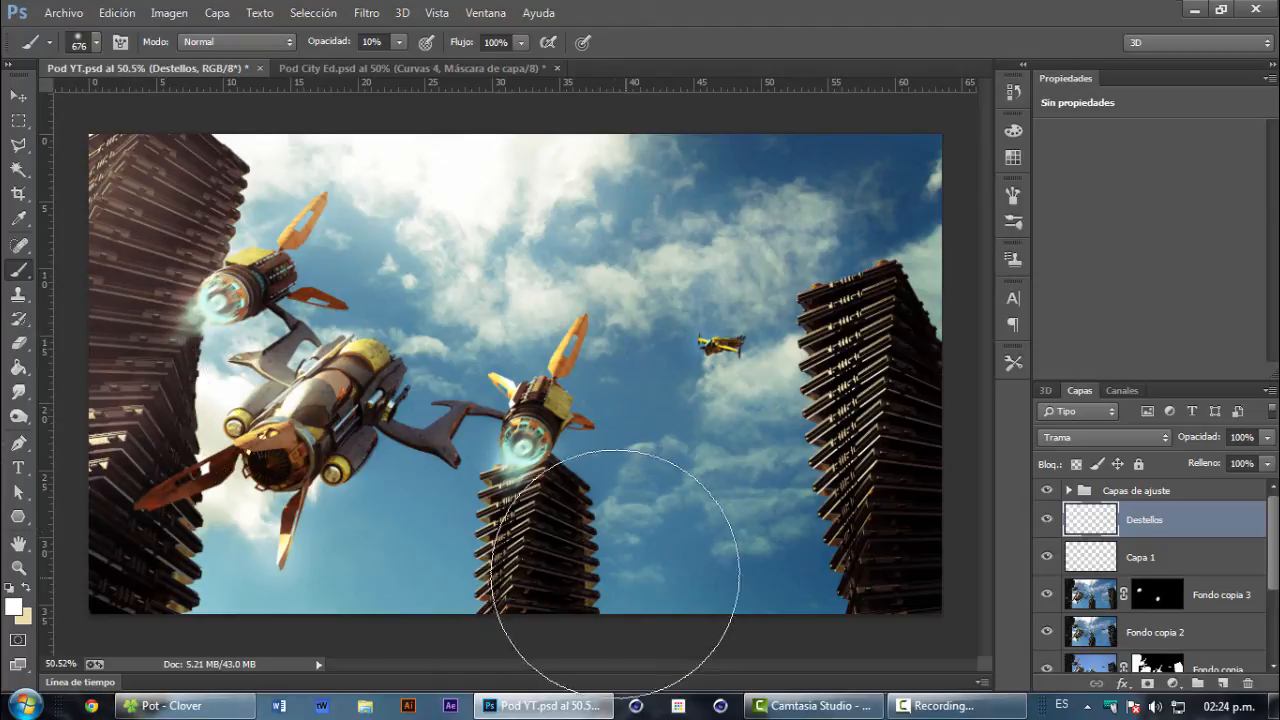
{"action": "left_click", "coordinate": [188, 372]}
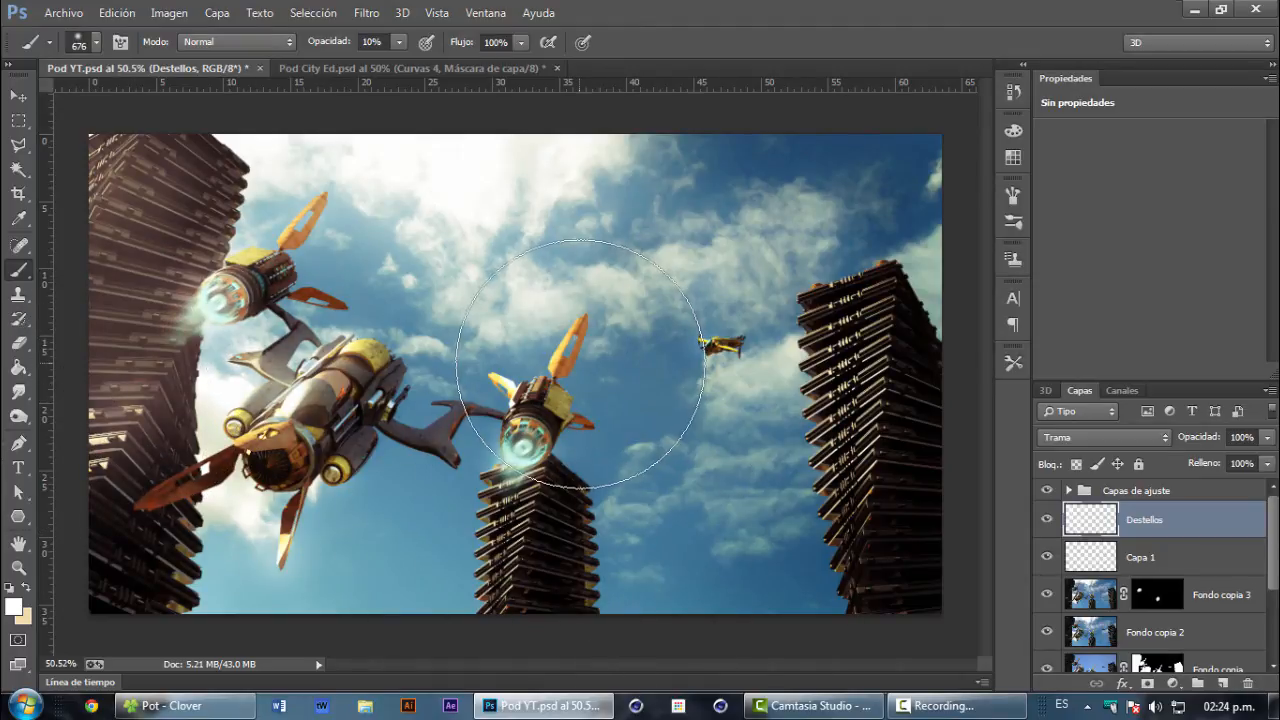
{"action": "key", "text": "ctrl+z"}
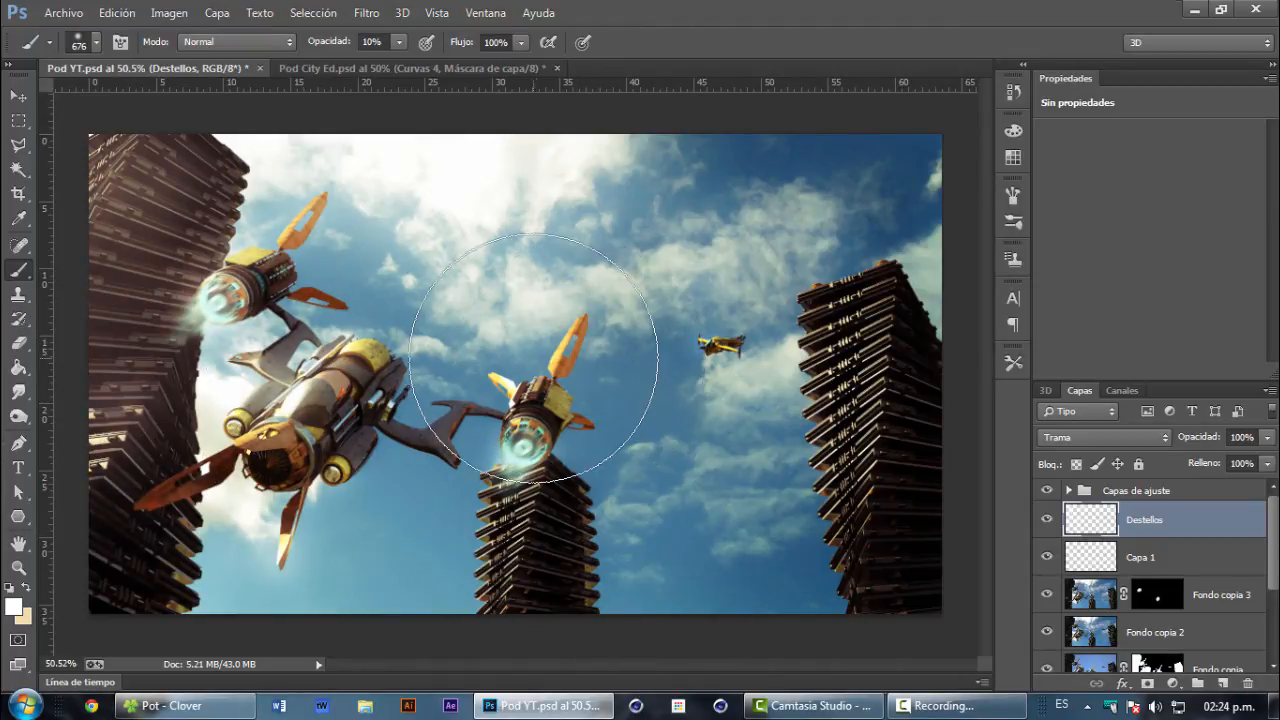
{"action": "left_click", "coordinate": [17, 98]}
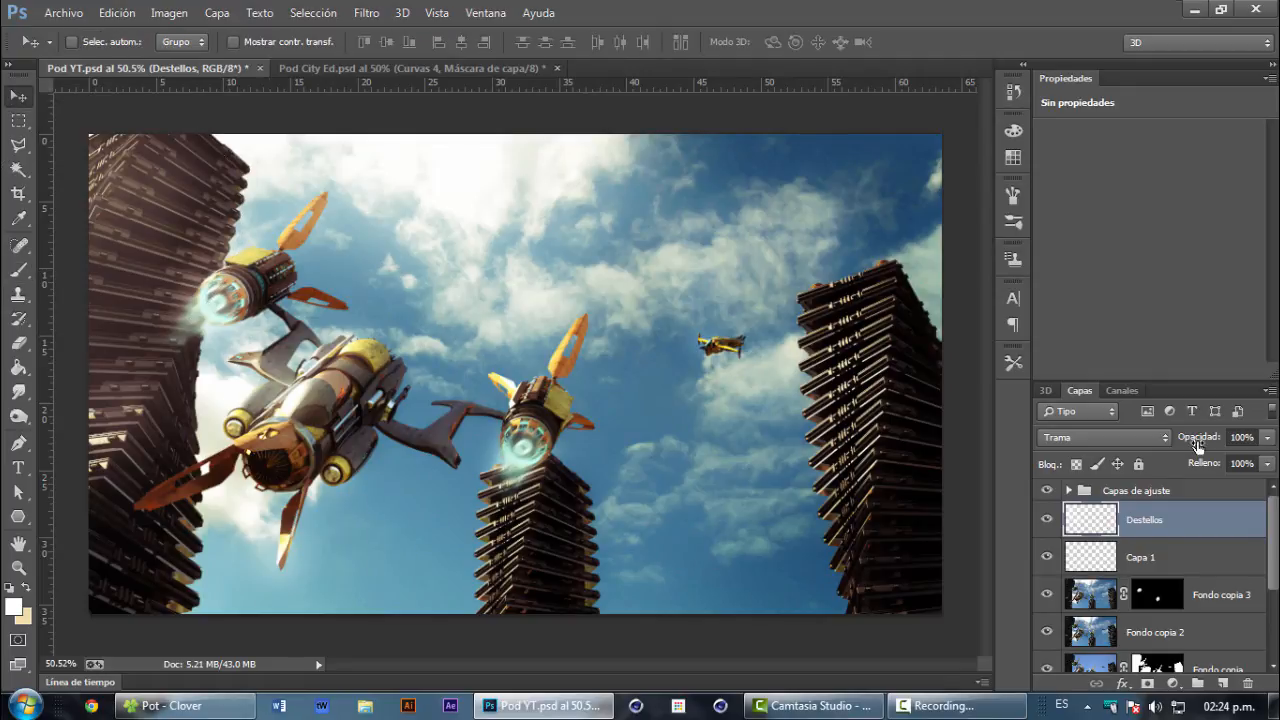
{"action": "left_click_drag", "start_coordinate": [1207, 440], "coordinate": [1171, 452]}
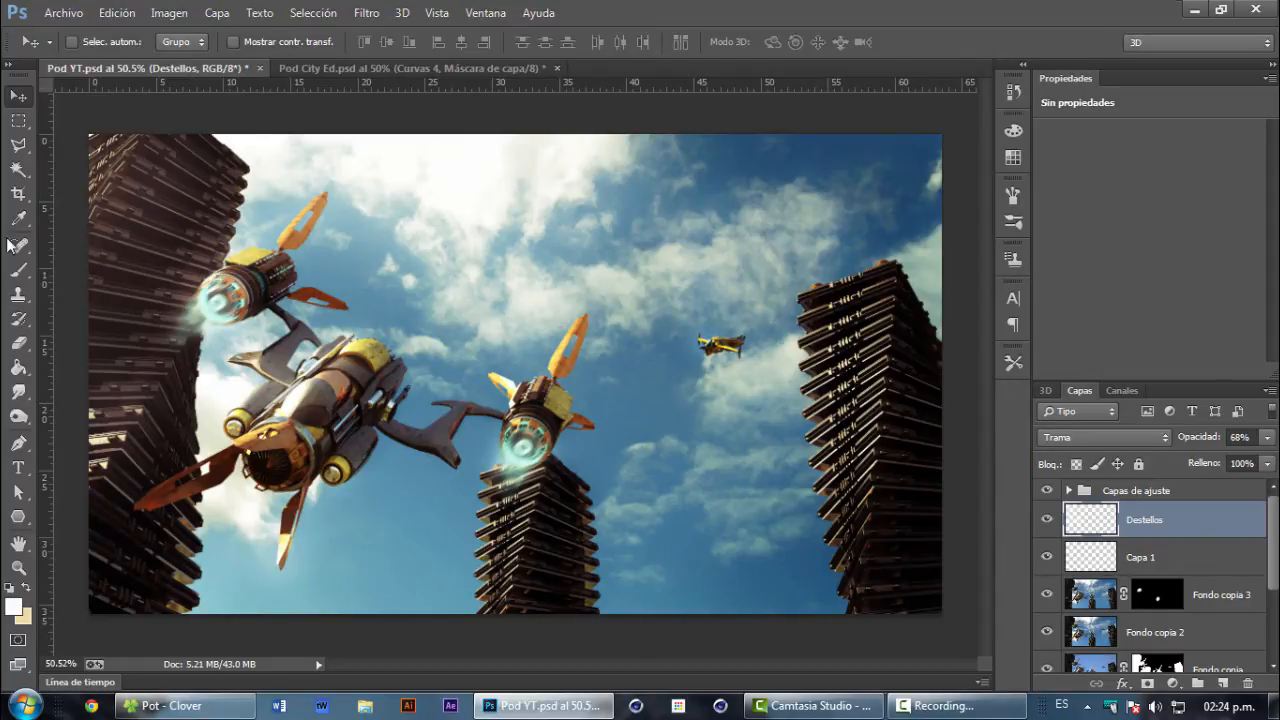
Step: Brush light haze over the right tower at size 676 and the middle tower down to size 509, finishing on the Move tool
{"action": "left_click", "coordinate": [18, 270]}
{"action": "left_click", "coordinate": [835, 460]}
{"action": "left_click", "coordinate": [858, 354]}
{"action": "left_click", "coordinate": [507, 522]}
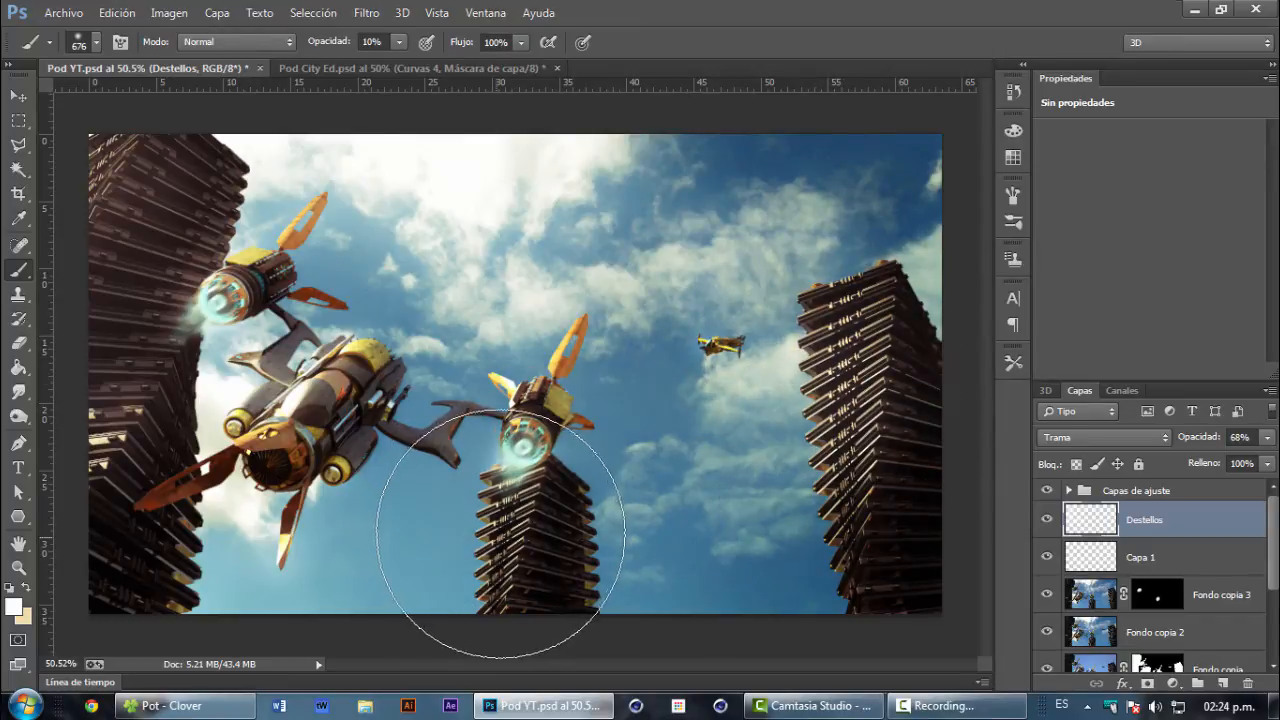
{"action": "left_click_drag", "start_coordinate": [478, 532], "coordinate": [436, 518]}
{"action": "left_click", "coordinate": [478, 547]}
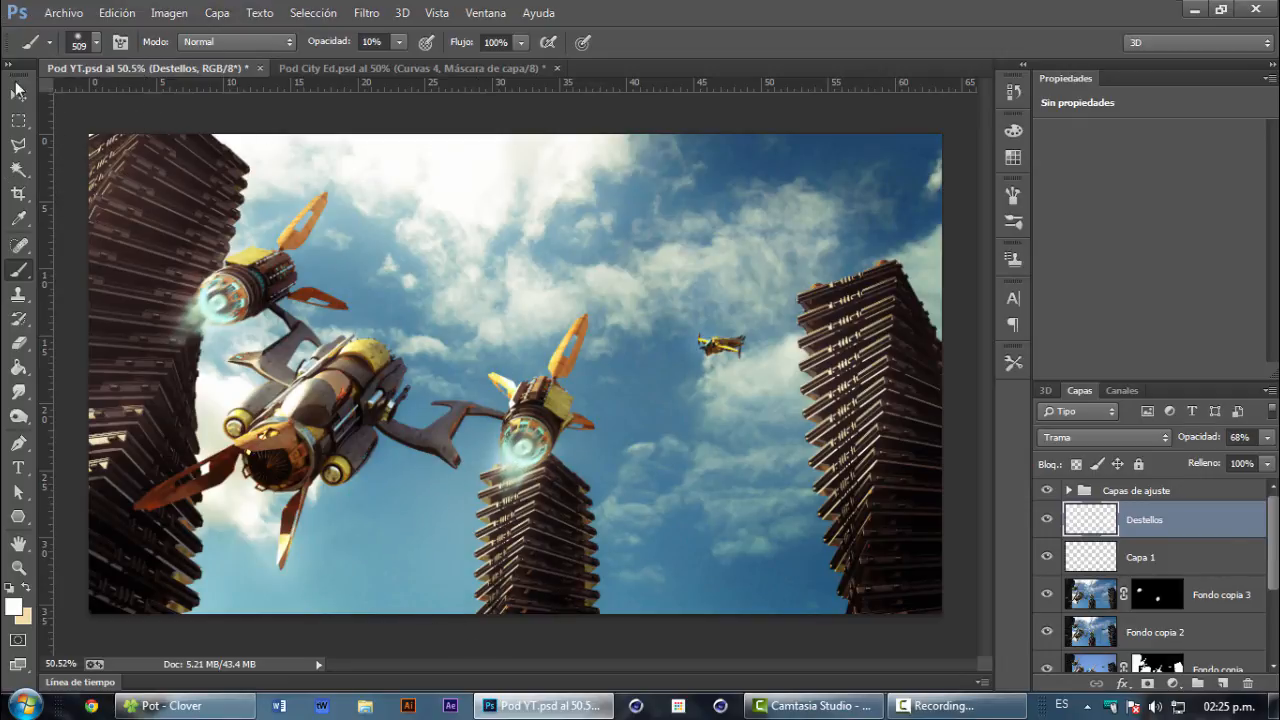
{"action": "left_click", "coordinate": [18, 93]}
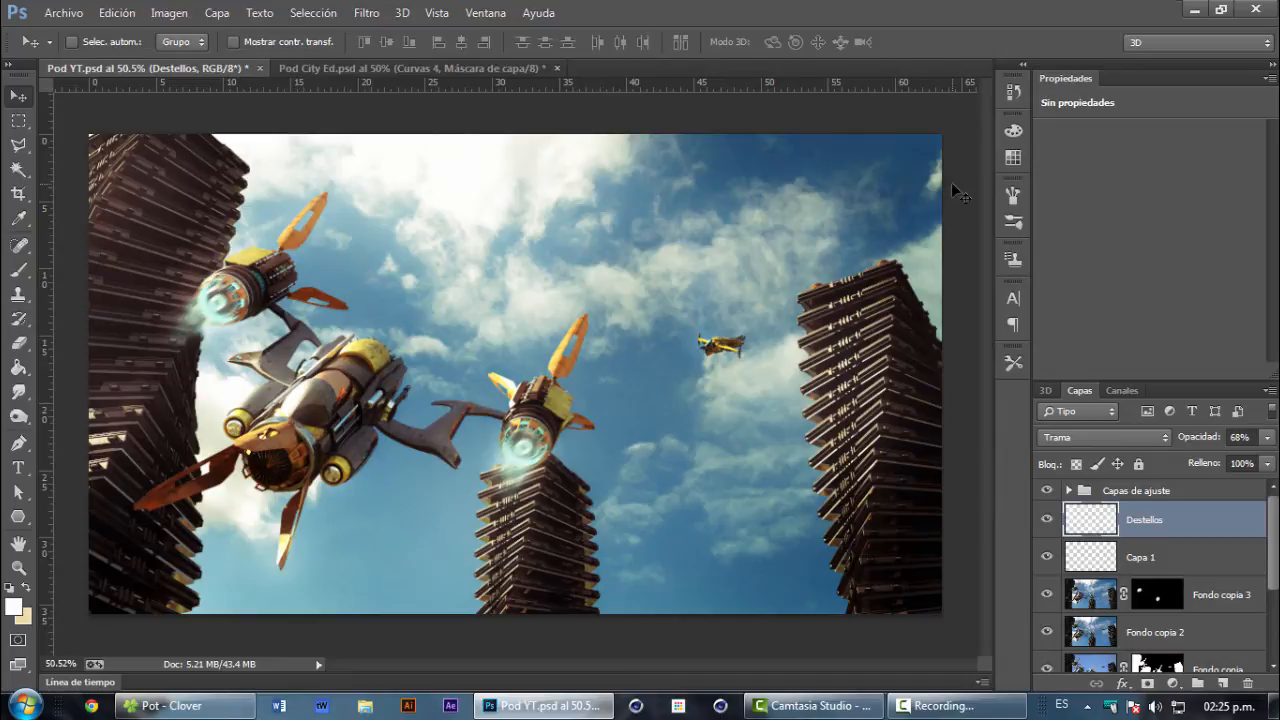
Step: Add a new layer directly above Fondo copia 2 and name it Niebla
{"action": "left_click", "coordinate": [1274, 615]}
{"action": "left_click_drag", "start_coordinate": [1275, 610], "coordinate": [1275, 565]}
{"action": "left_click", "coordinate": [1150, 577]}
{"action": "left_click", "coordinate": [1047, 580]}
{"action": "left_click", "coordinate": [1047, 580]}
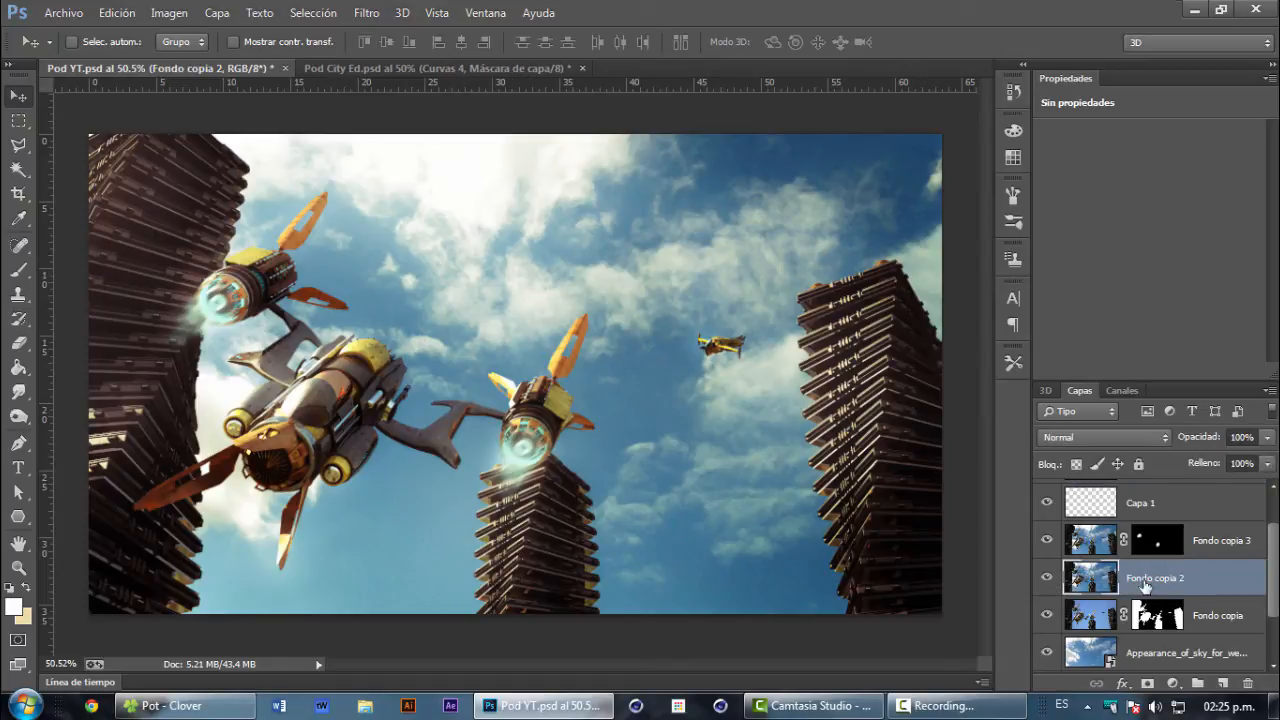
{"action": "scroll", "coordinate": [1277, 566], "scroll_direction": "up", "scroll_amount": 1}
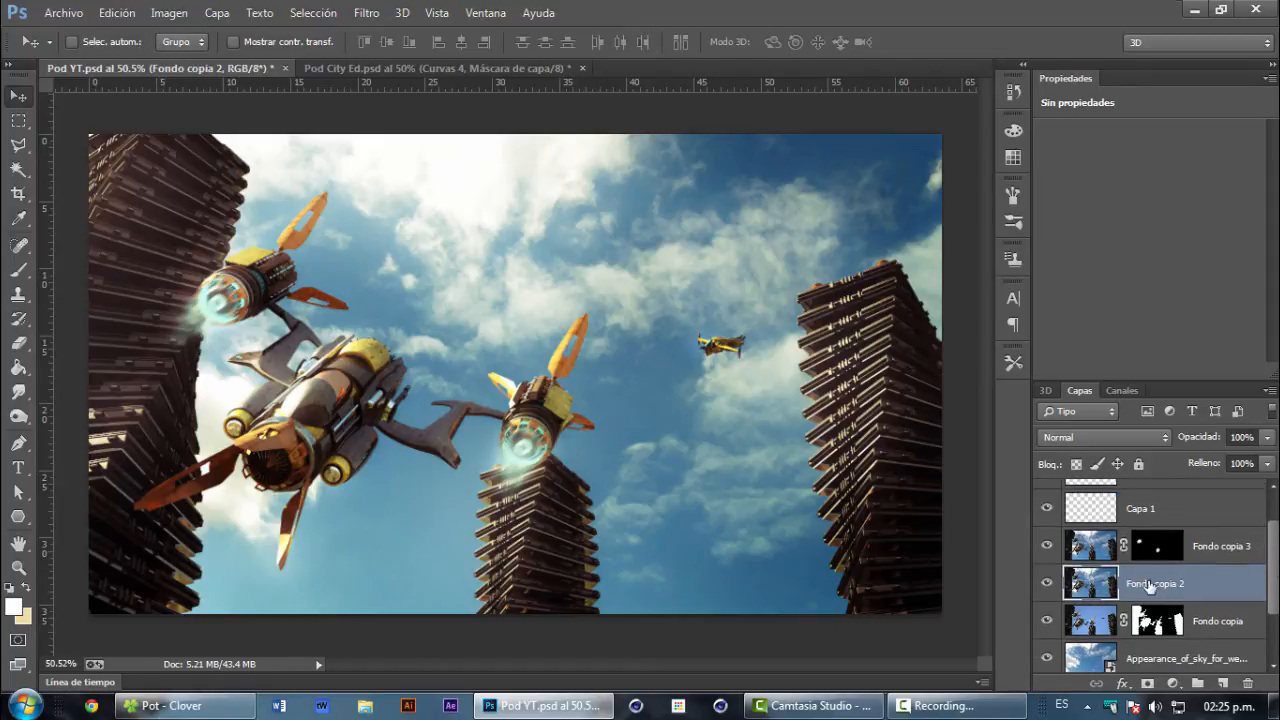
{"action": "left_click_drag", "start_coordinate": [1215, 668], "coordinate": [1225, 686]}
{"action": "left_click", "coordinate": [1225, 686]}
{"action": "double_click", "coordinate": [1140, 585]}
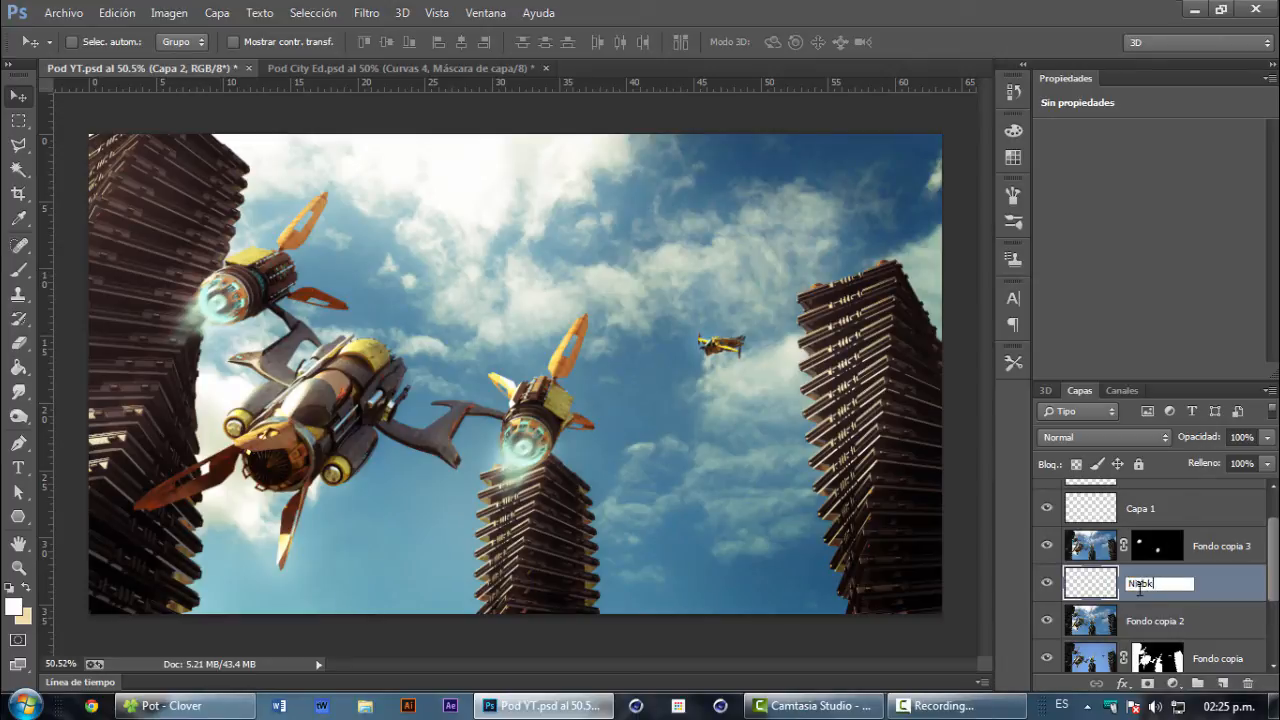
{"action": "key", "text": "Return"}
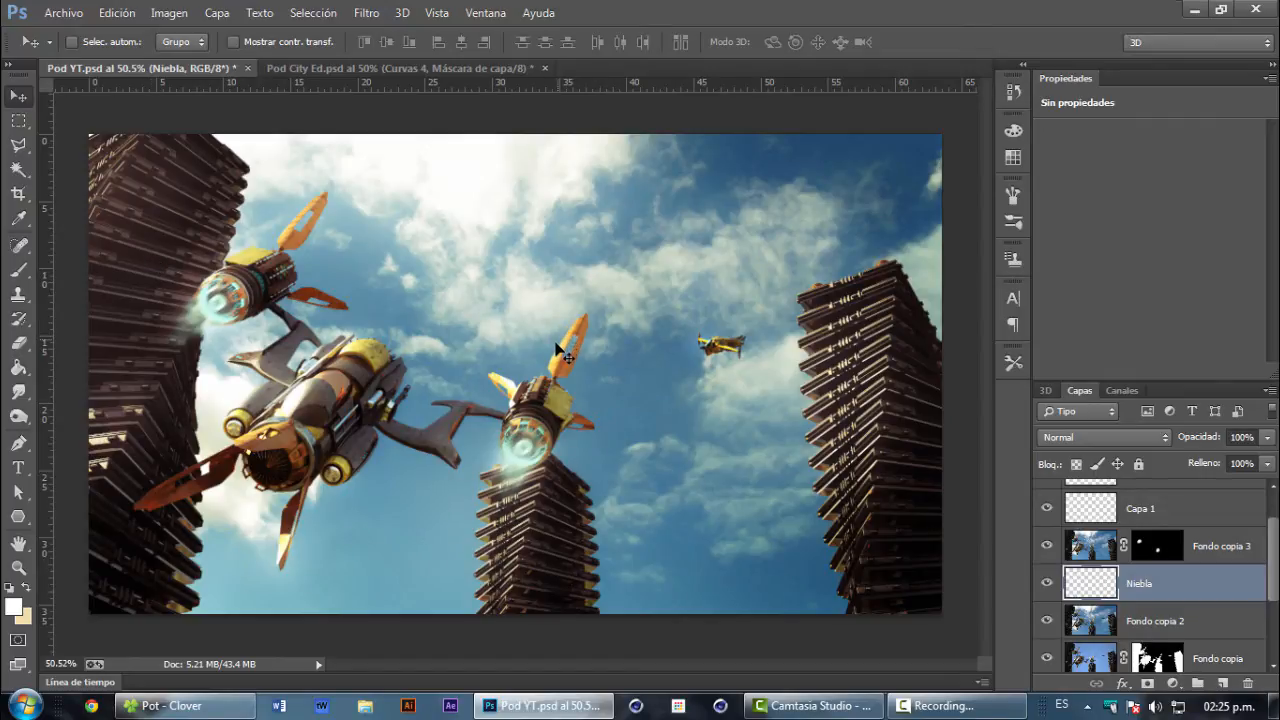
Step: Sample the blue sky beside the right tower as the brush color and reduce the brush to size 224
{"action": "left_click", "coordinate": [18, 271]}
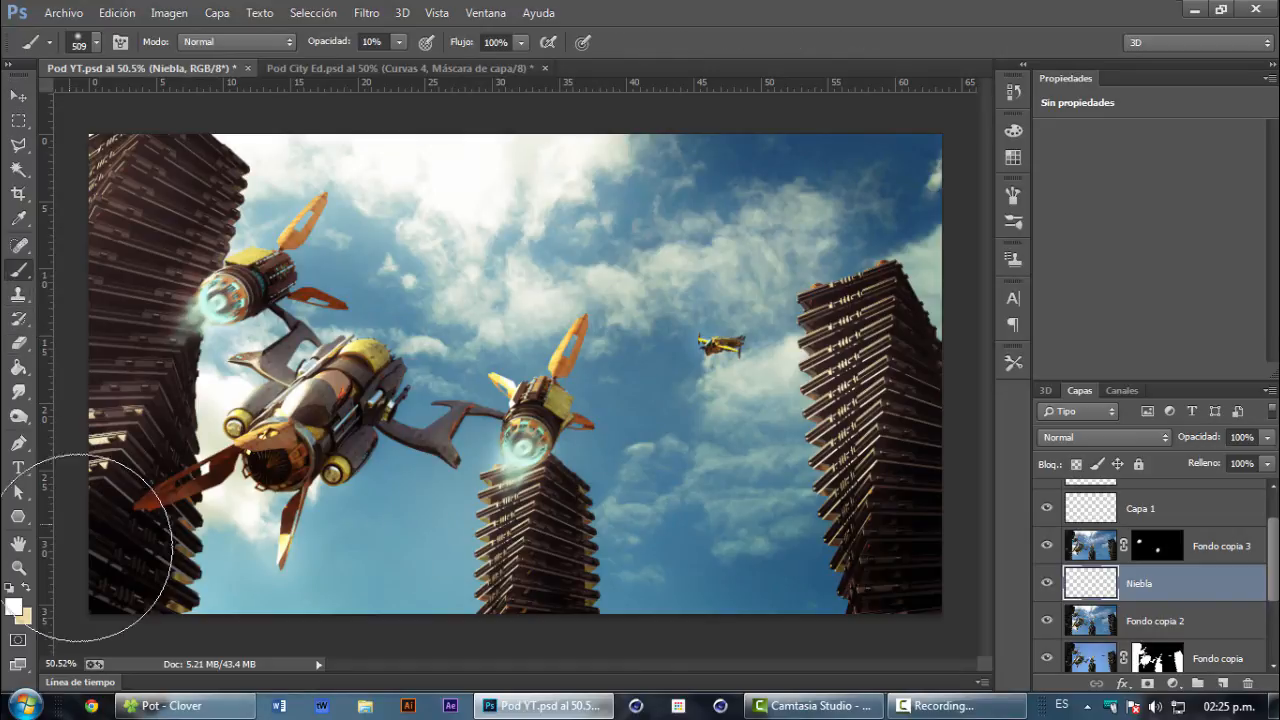
{"action": "left_click", "coordinate": [466, 490], "text": "alt"}
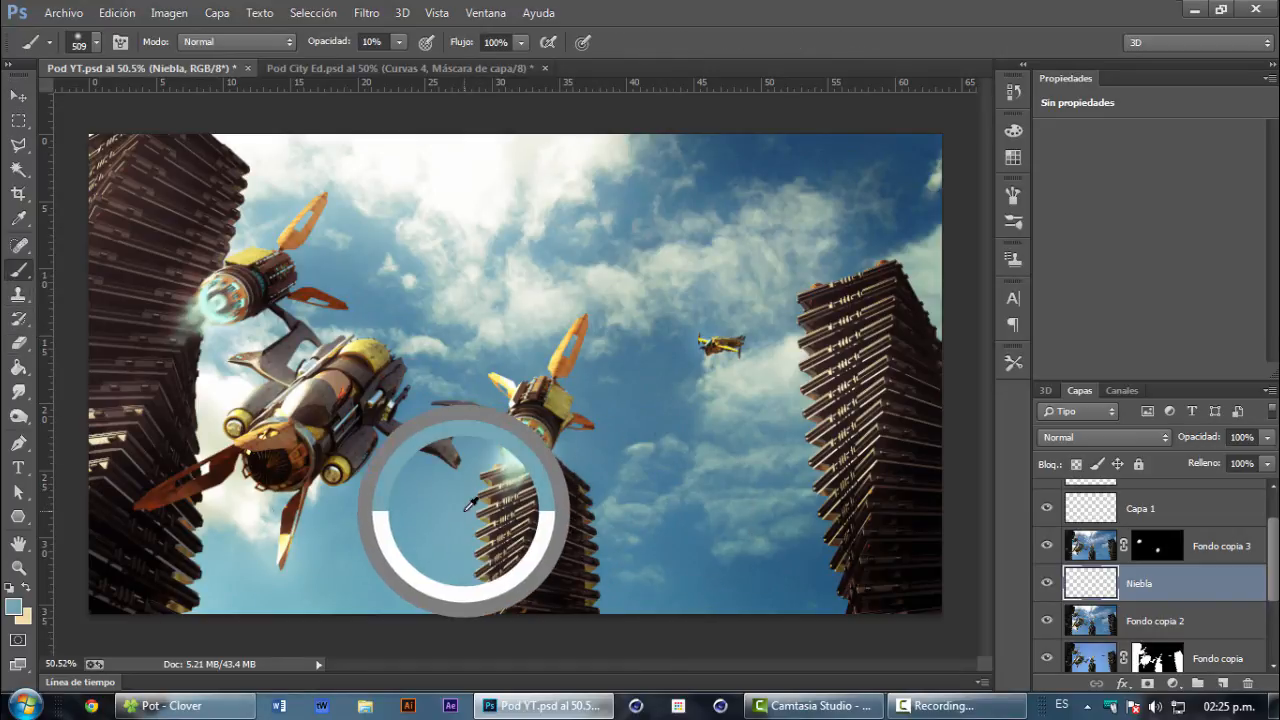
{"action": "left_click", "coordinate": [818, 558], "text": "alt"}
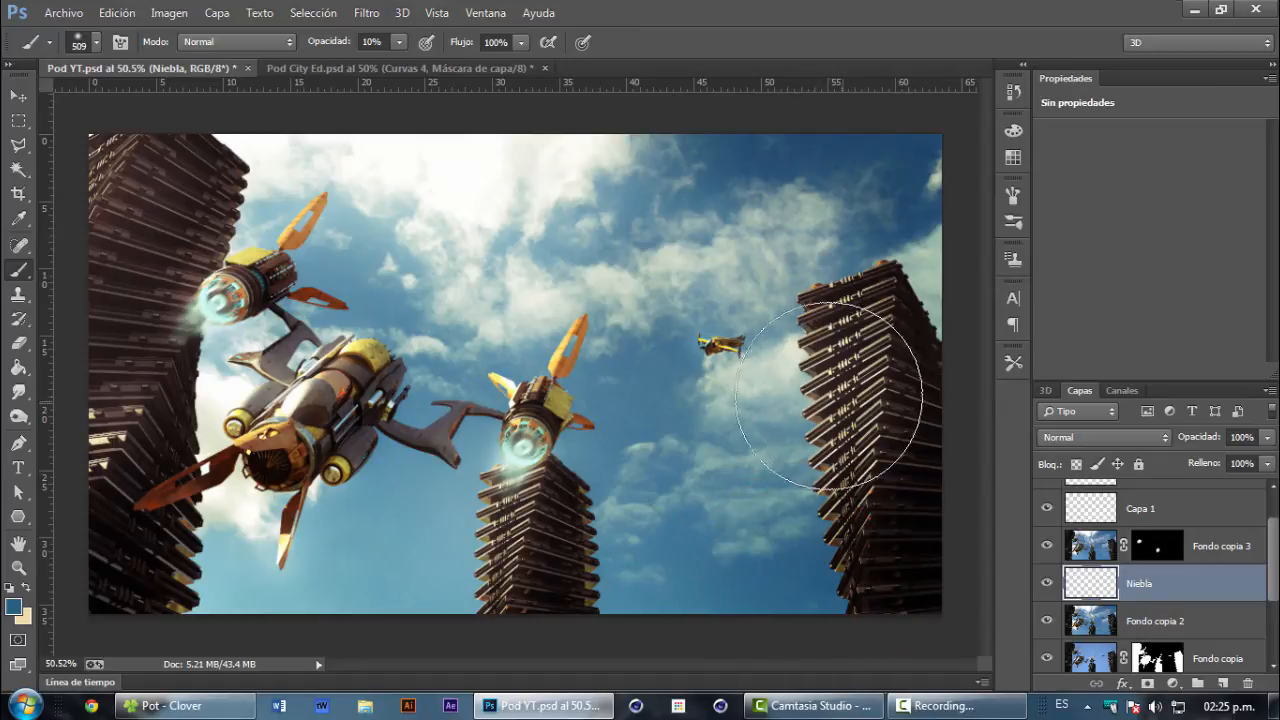
{"action": "right_click", "coordinate": [741, 341], "text": "alt"}
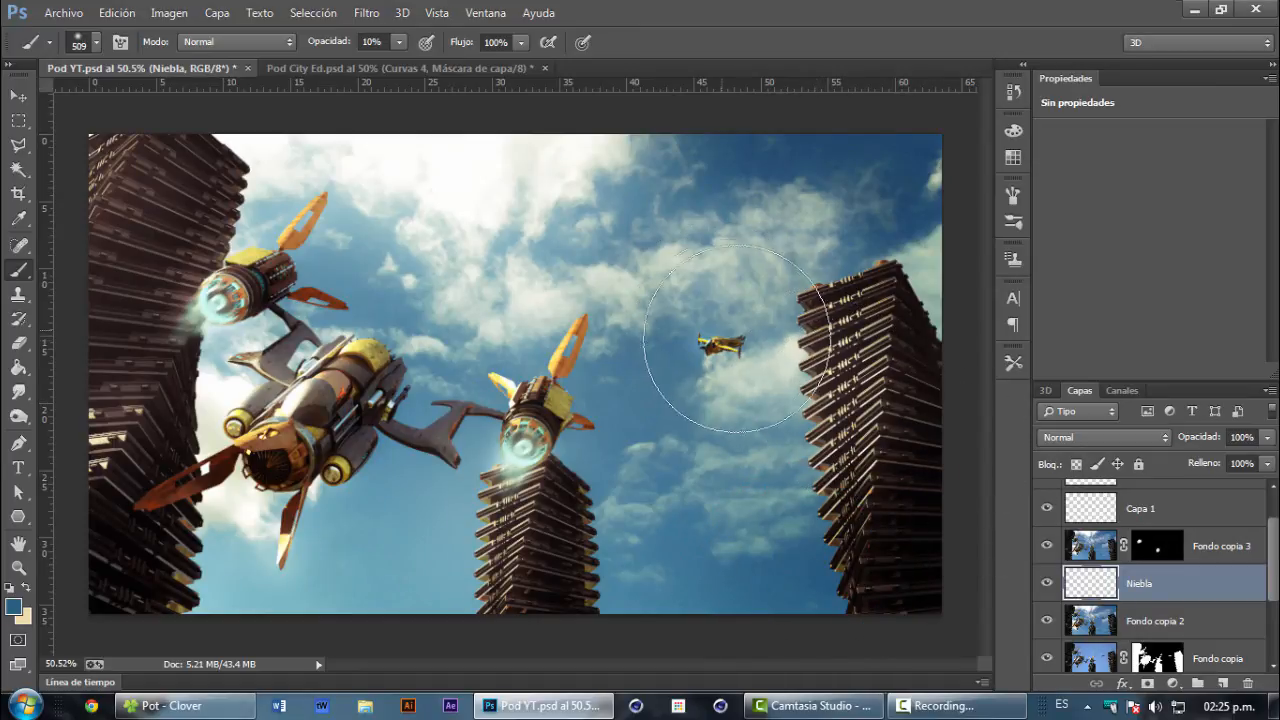
{"action": "left_click_drag", "start_coordinate": [668, 333], "coordinate": [683, 347]}
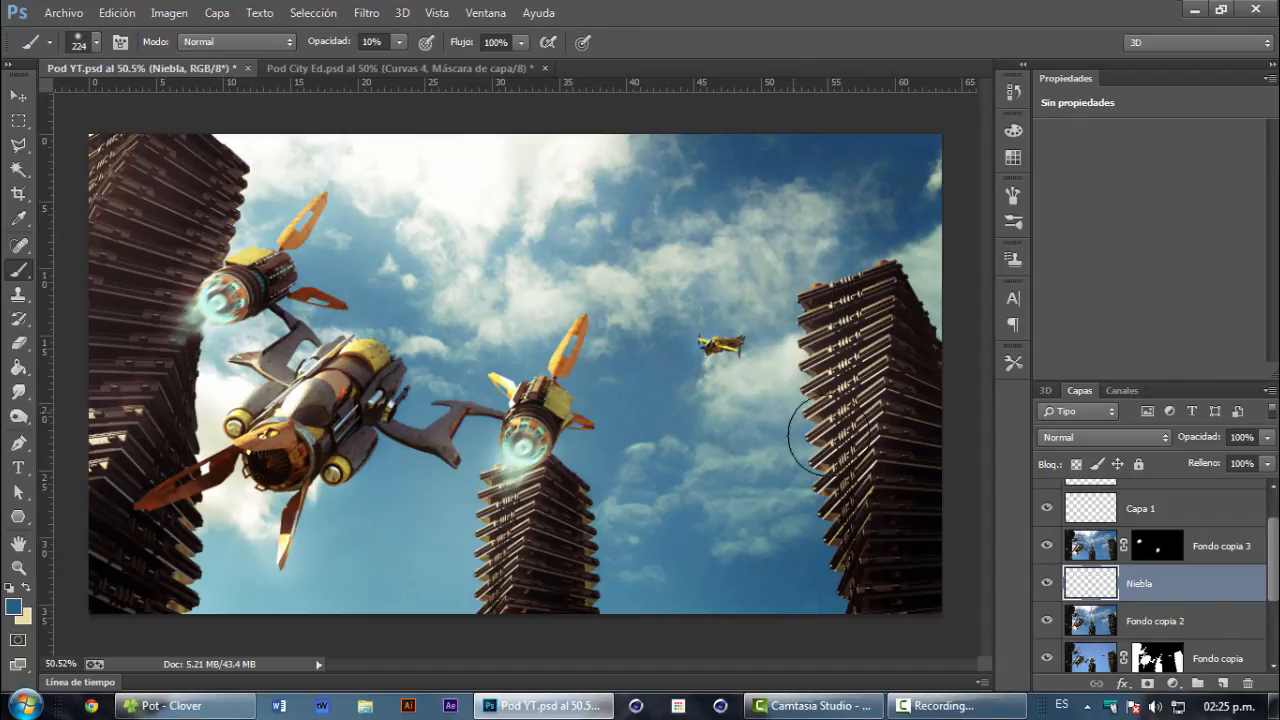
Step: Select the towers and ships by inverting a Magic Wand selection of the A_Pod City layer's background, and reactivate the Niebla layer for brushing
{"action": "left_click_drag", "start_coordinate": [1268, 563], "coordinate": [1276, 636]}
{"action": "left_click", "coordinate": [1151, 619]}
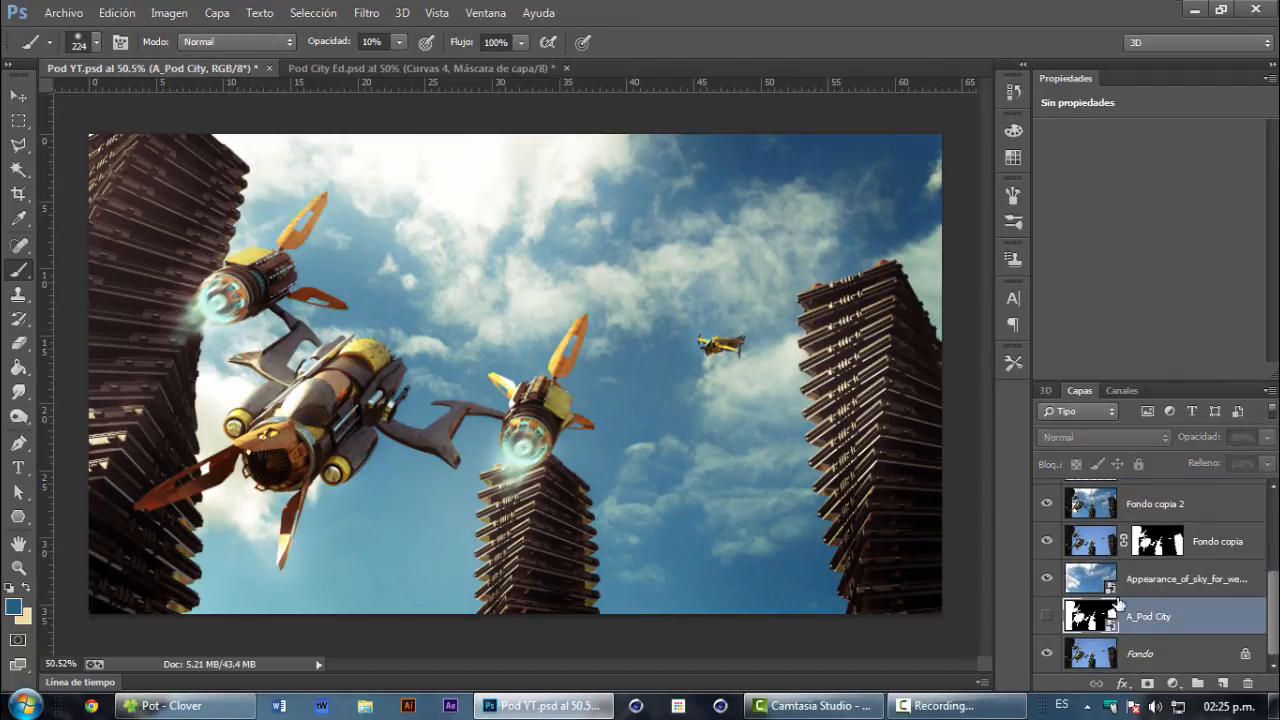
{"action": "left_click", "coordinate": [18, 169]}
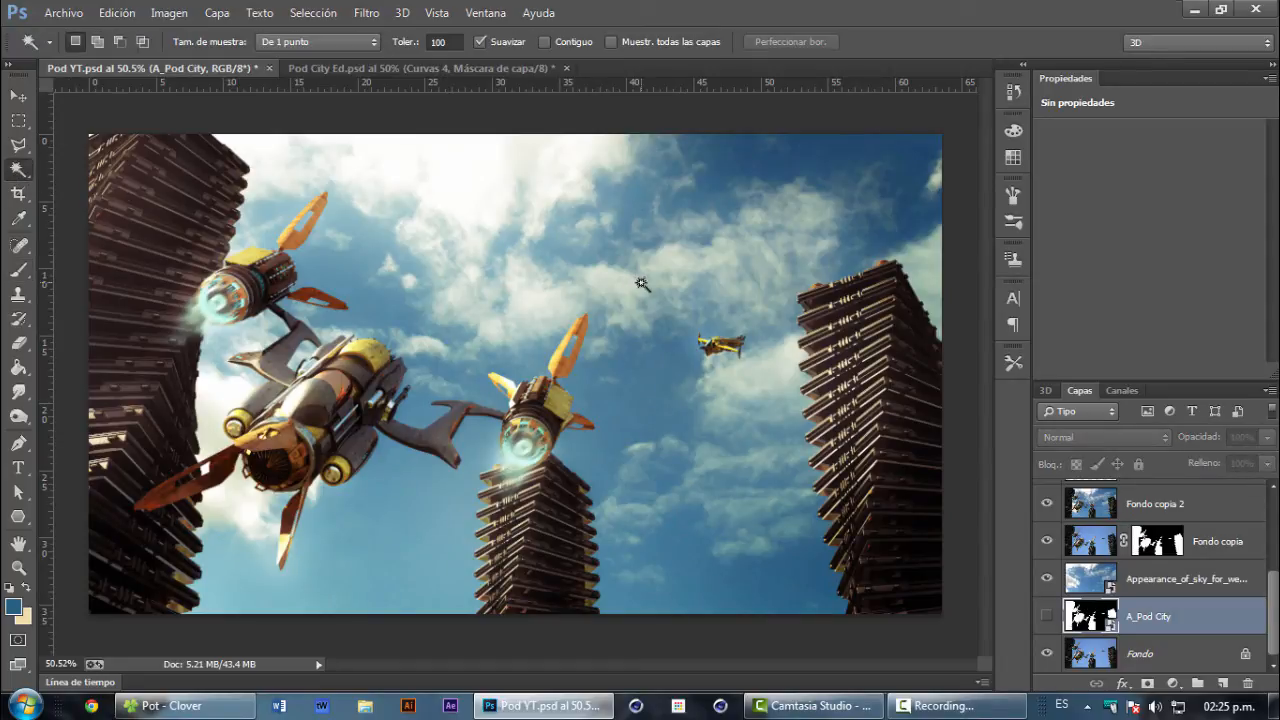
{"action": "left_click", "coordinate": [655, 221]}
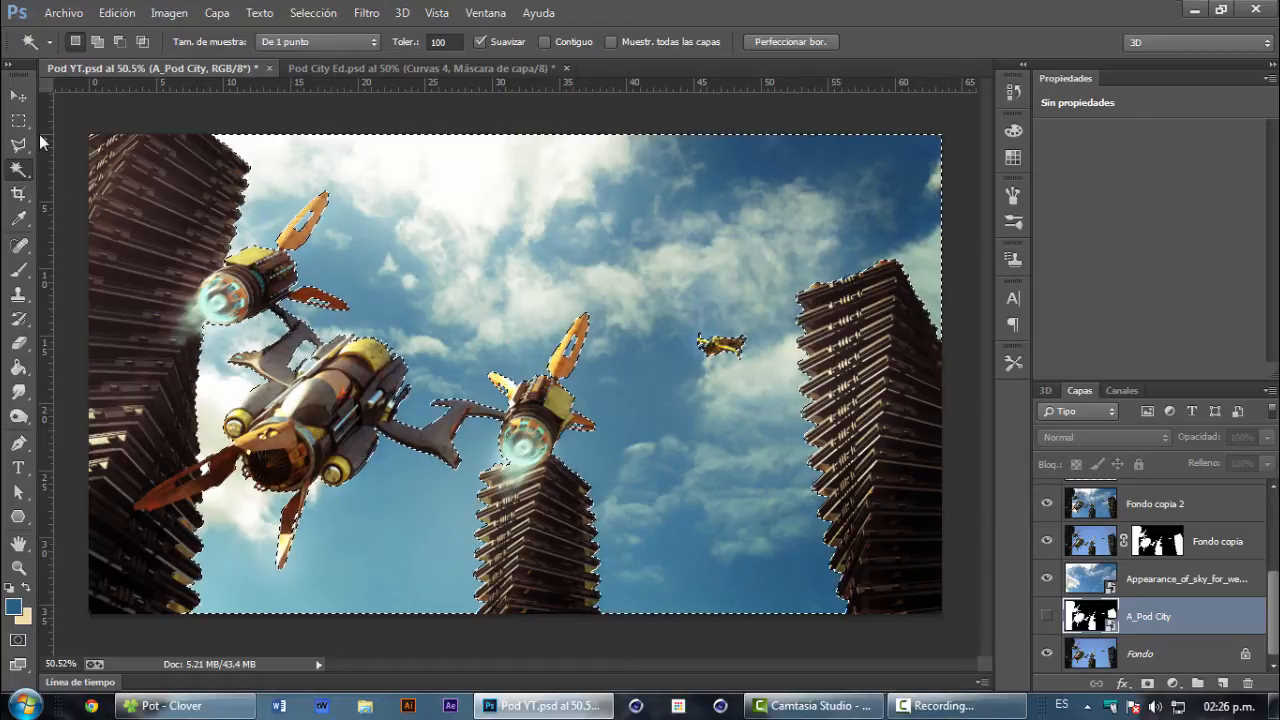
{"action": "key", "text": "ctrl+shift+i"}
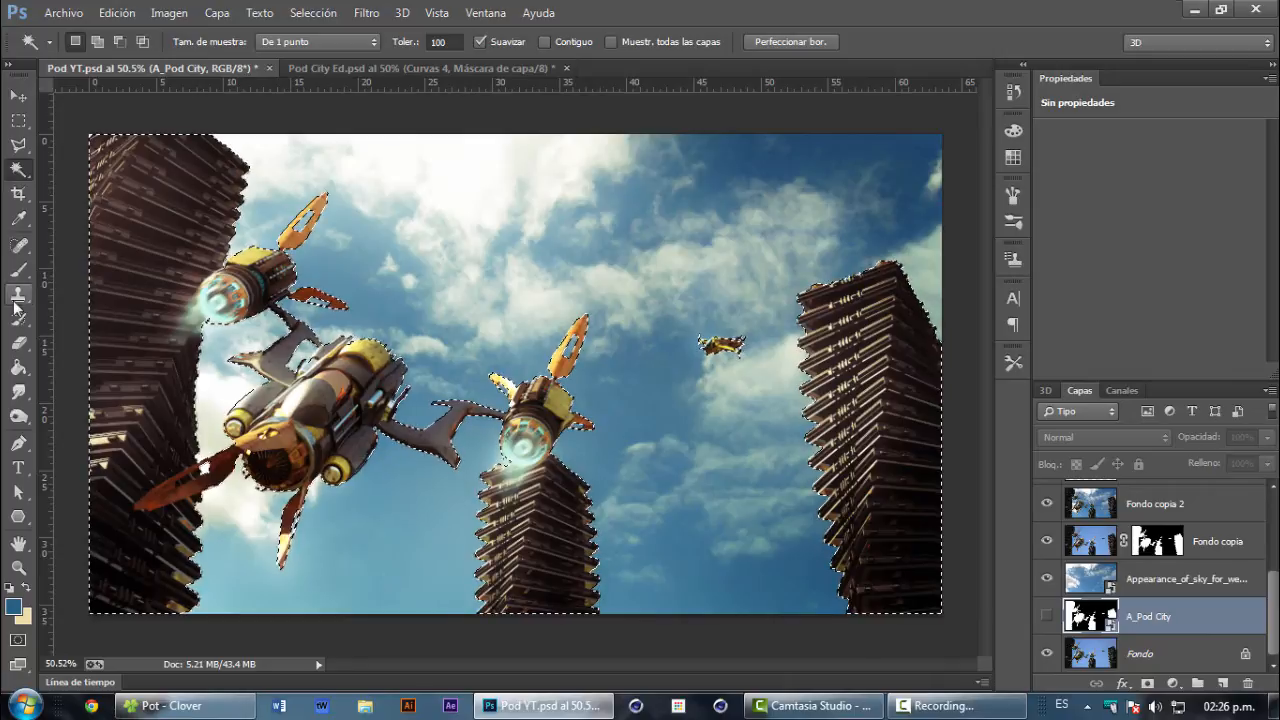
{"action": "left_click", "coordinate": [18, 270]}
{"action": "scroll", "coordinate": [1066, 600], "scroll_direction": "up", "scroll_amount": 2}
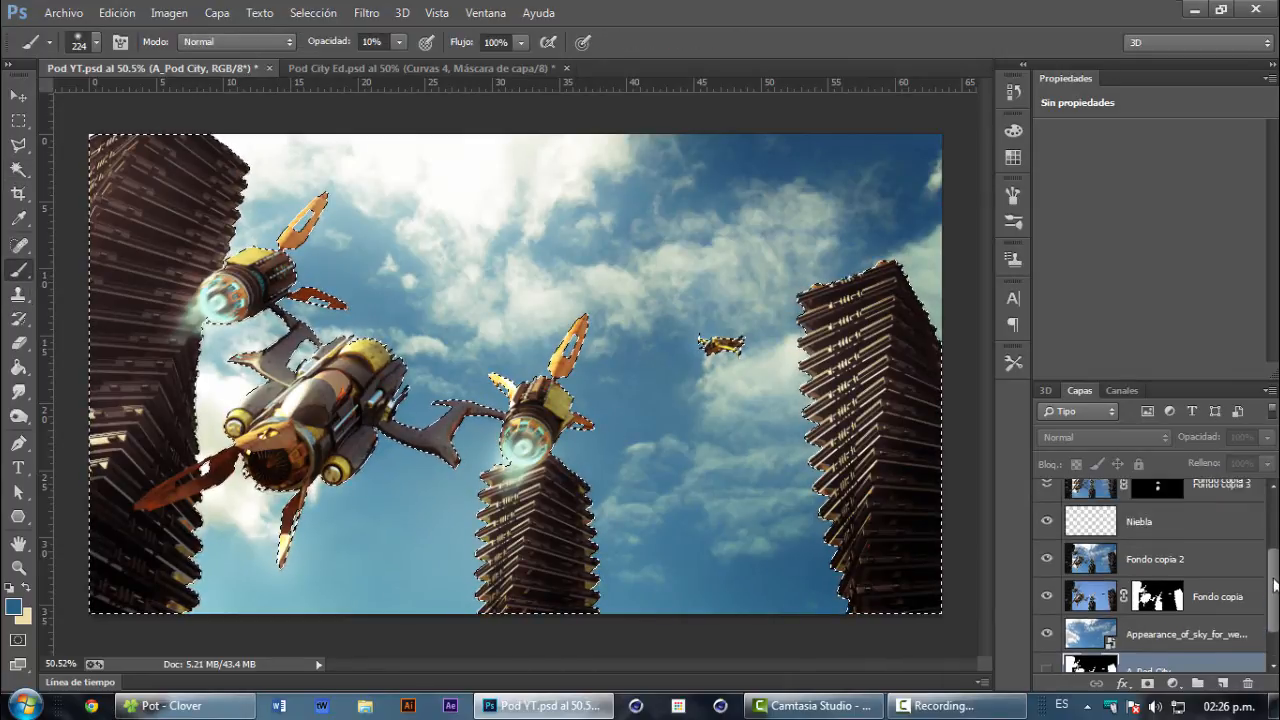
{"action": "left_click", "coordinate": [1108, 534]}
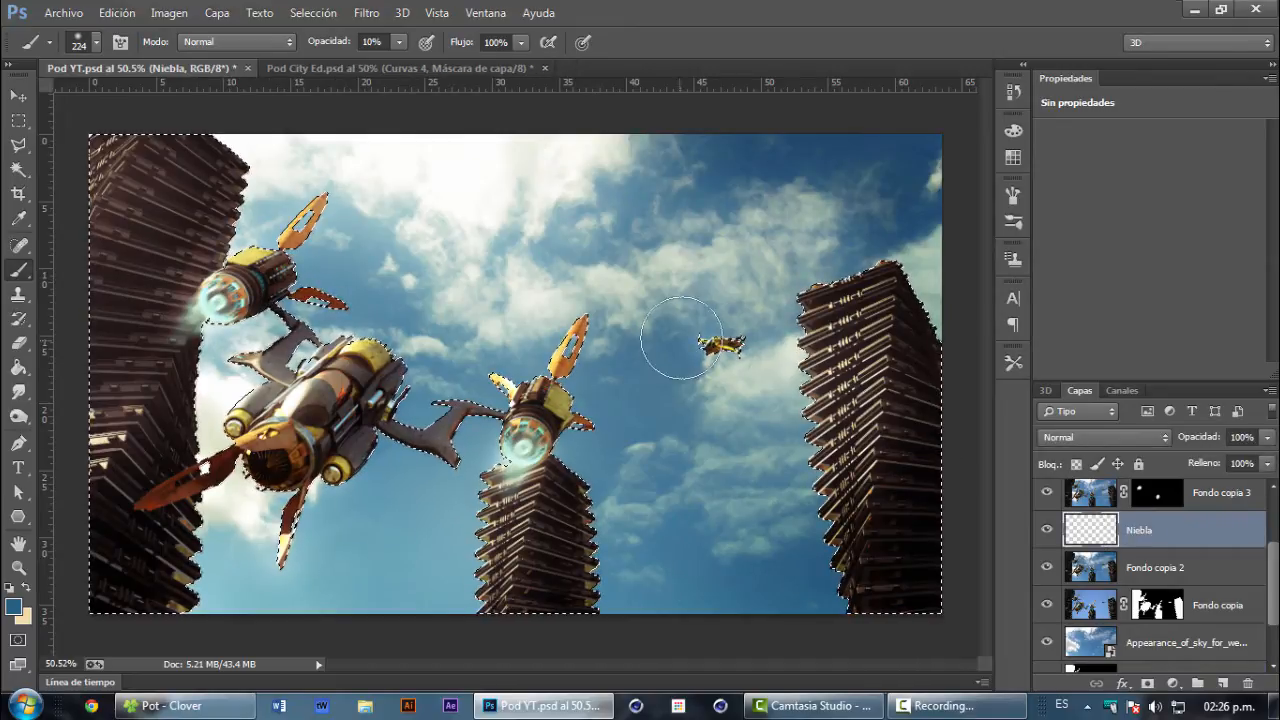
{"action": "left_click", "coordinate": [1108, 437]}
{"action": "scroll", "coordinate": [1115, 444], "scroll_direction": "down", "scroll_amount": 2}
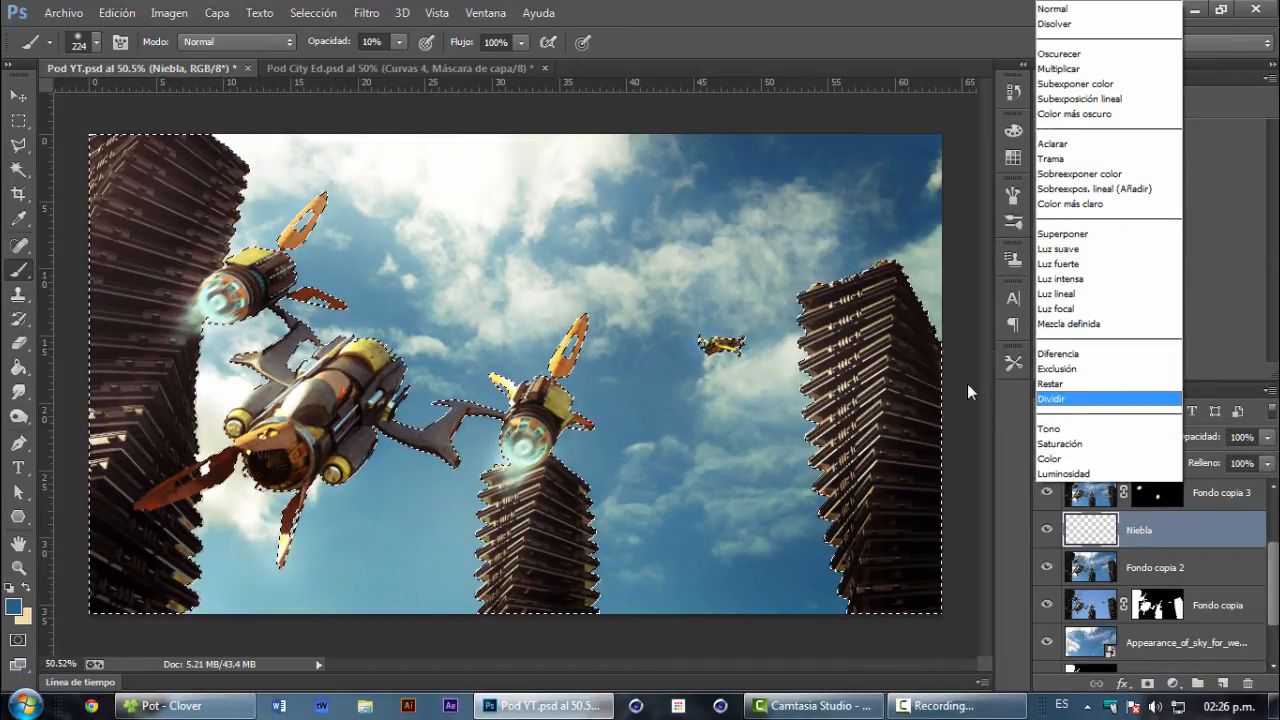
{"action": "left_click", "coordinate": [967, 383]}
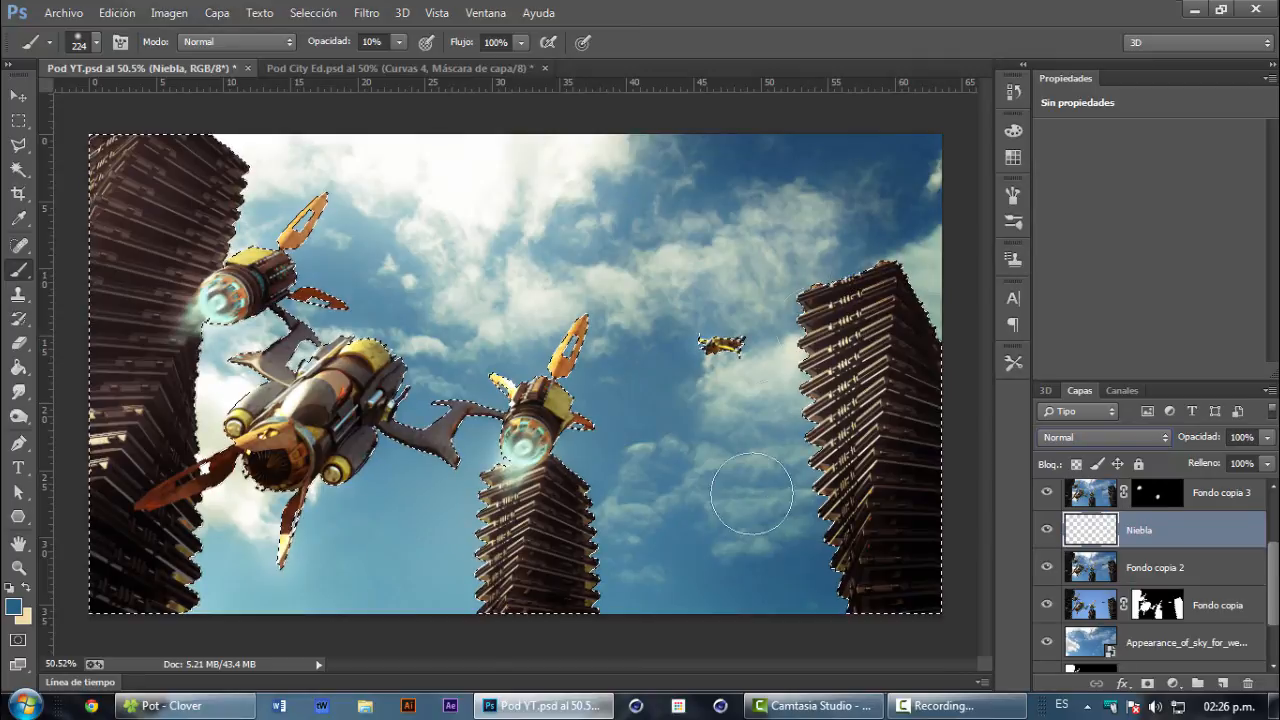
Step: Sample the blue sky beside the right tower and brush haze over that tower at size 747 and 10% opacity
{"action": "left_click", "coordinate": [825, 560]}
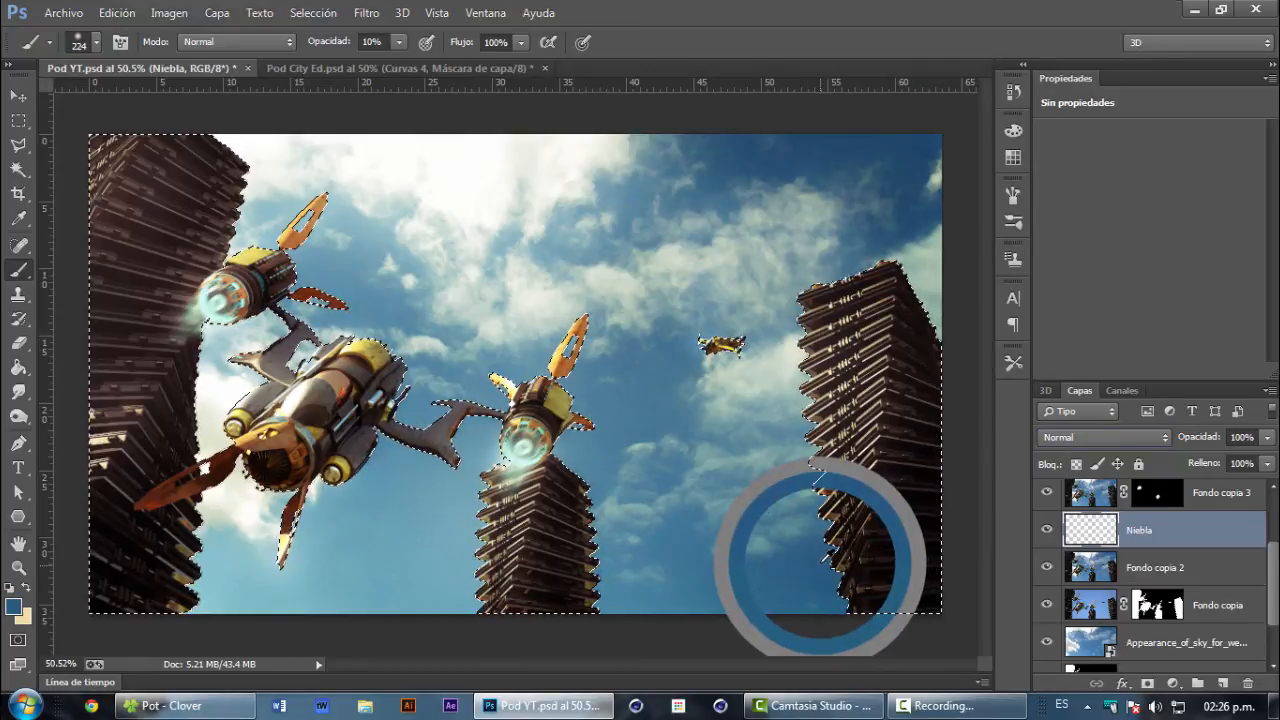
{"action": "left_click_drag", "start_coordinate": [820, 434], "coordinate": [892, 440]}
{"action": "left_click", "coordinate": [888, 382]}
{"action": "left_click_drag", "start_coordinate": [888, 382], "coordinate": [889, 395]}
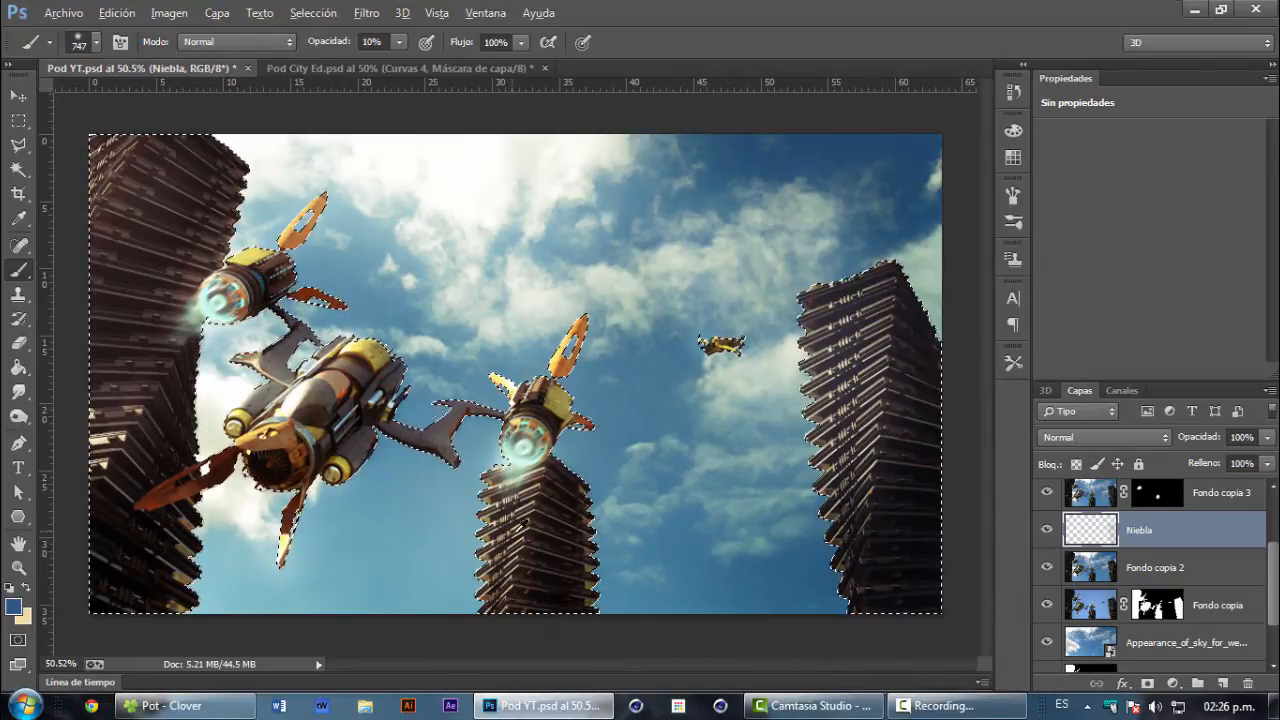
Step: Brush haze over the middle tower in the lighter blue sampled from the sky beside it, and clear the selection
{"action": "left_click", "coordinate": [474, 545], "text": "alt"}
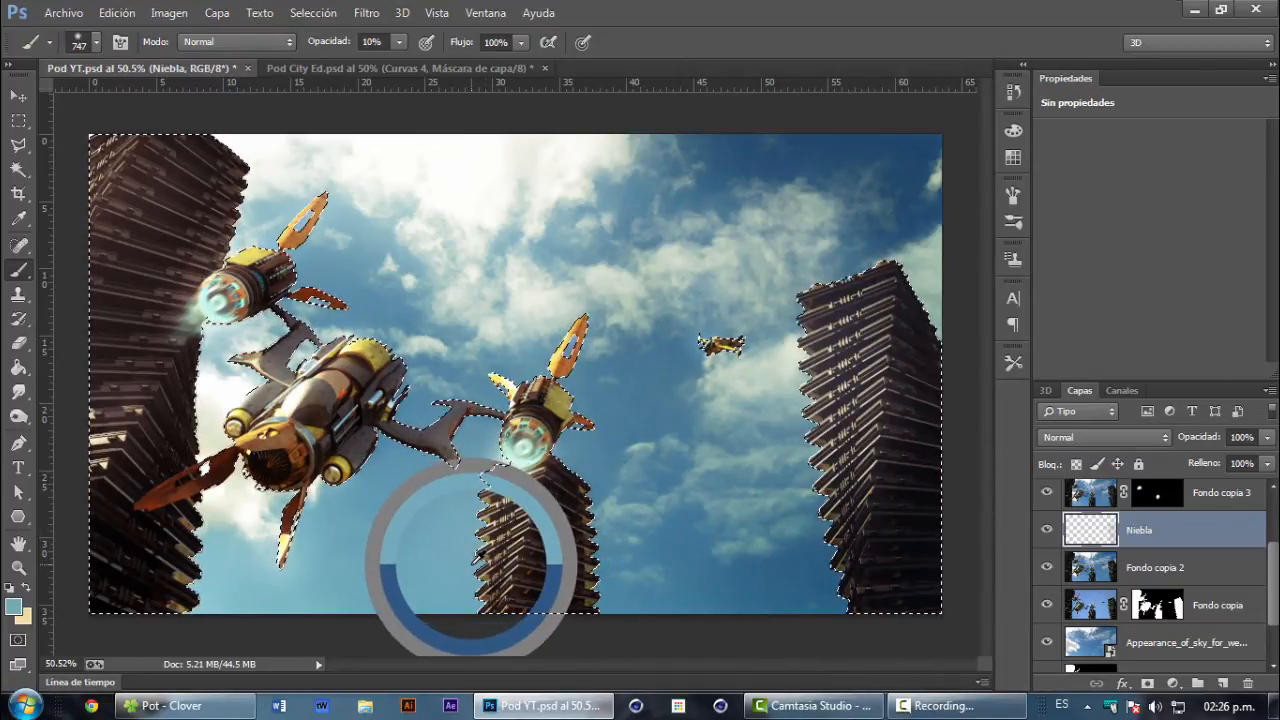
{"action": "mouse_move", "coordinate": [537, 500]}
{"action": "left_mouse_down"}
{"action": "mouse_move", "coordinate": [492, 556]}
{"action": "mouse_move", "coordinate": [554, 570]}
{"action": "mouse_move", "coordinate": [581, 484]}
{"action": "mouse_move", "coordinate": [531, 492]}
{"action": "mouse_move", "coordinate": [475, 534]}
{"action": "mouse_move", "coordinate": [482, 560]}
{"action": "mouse_move", "coordinate": [563, 588]}
{"action": "left_mouse_up"}
{"action": "left_click", "coordinate": [18, 96]}
{"action": "key", "text": "ctrl+d"}
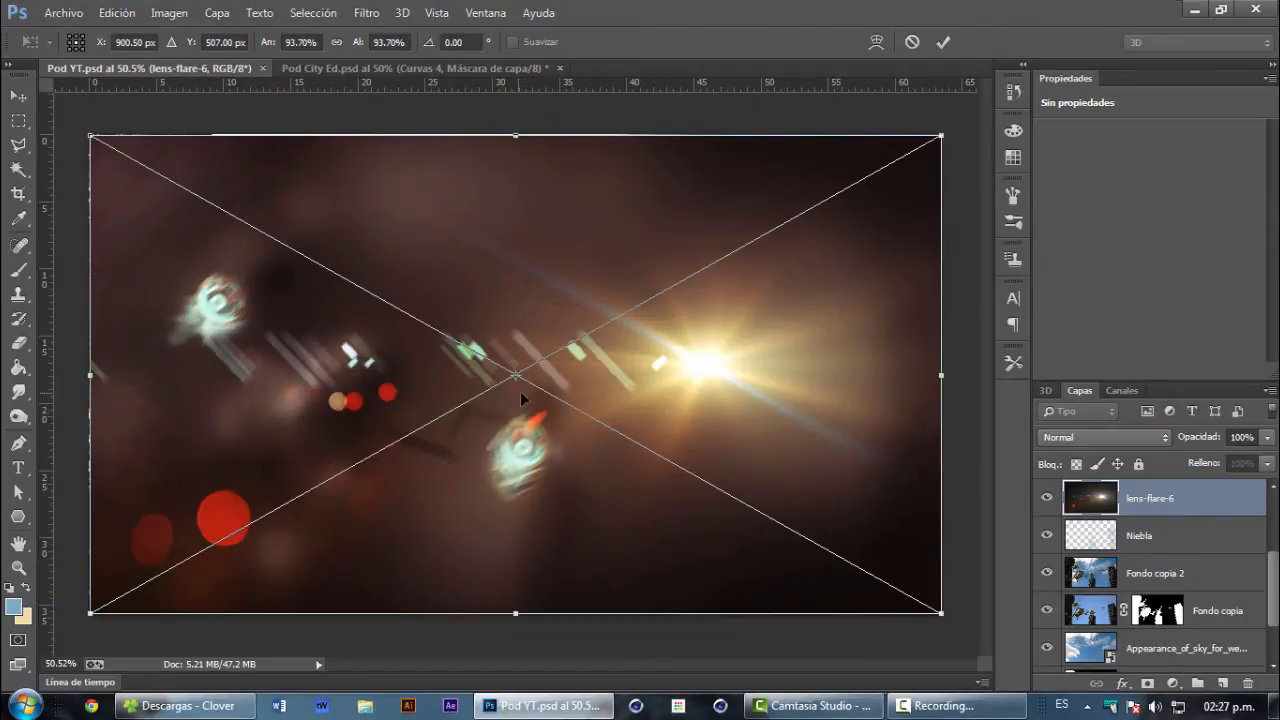
Step: Flip the placed lens-flare-6 image horizontally, enlarge it to about 101.67% to cover the canvas, and commit the placement
{"action": "left_click_drag", "start_coordinate": [1275, 594], "coordinate": [1274, 530]}
{"action": "left_click_drag", "start_coordinate": [686, 391], "coordinate": [657, 366]}
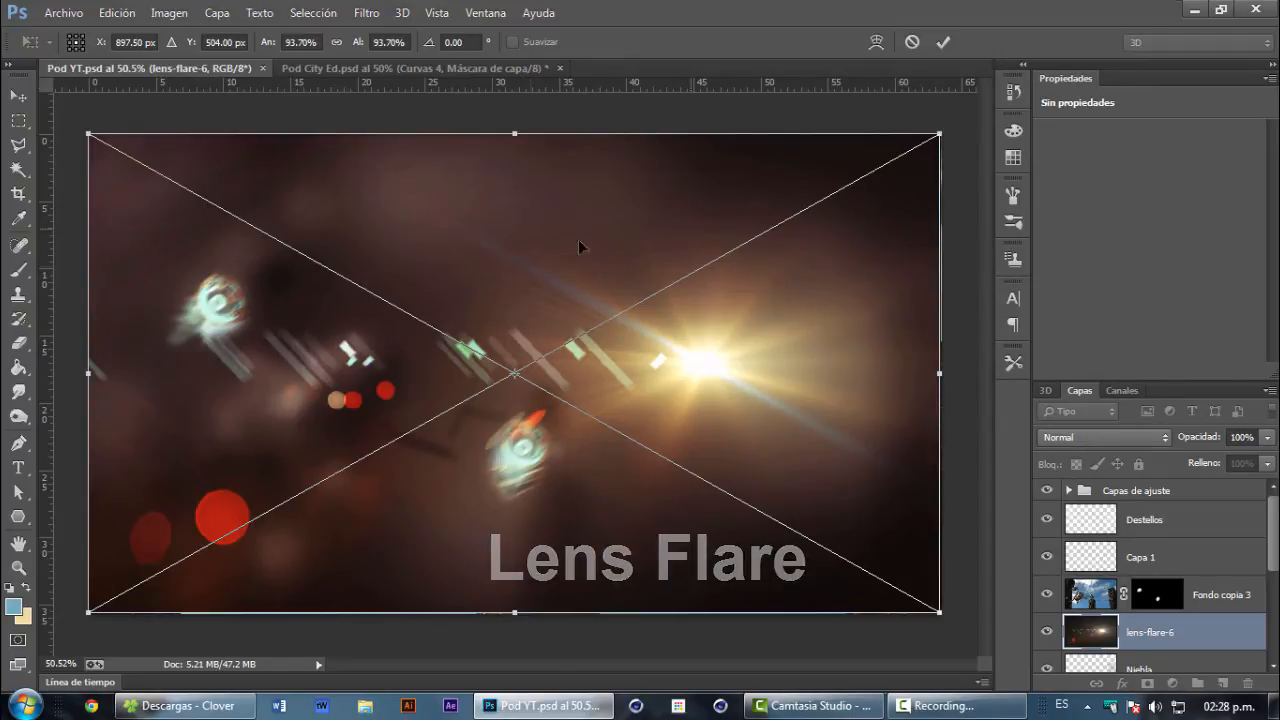
{"action": "right_click", "coordinate": [720, 374]}
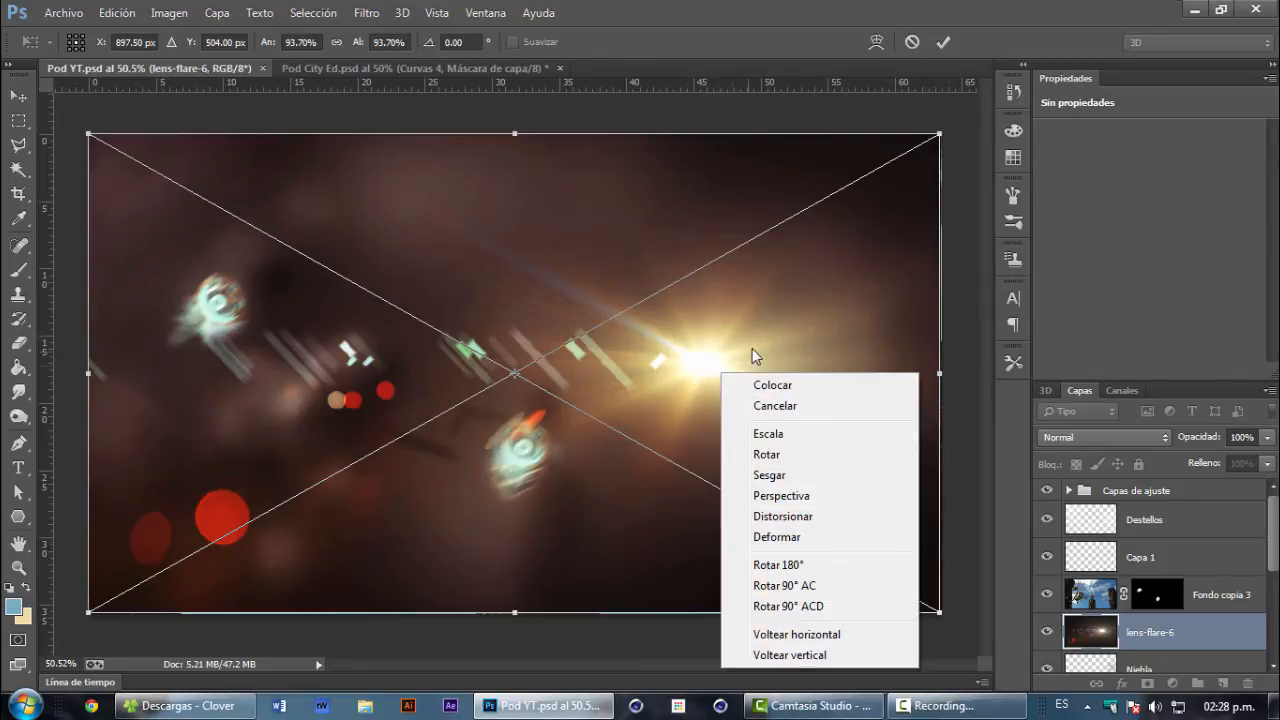
{"action": "left_click", "coordinate": [826, 636]}
{"action": "left_click_drag", "start_coordinate": [366, 351], "coordinate": [340, 350]}
{"action": "left_click_drag", "start_coordinate": [926, 612], "coordinate": [1003, 650]}
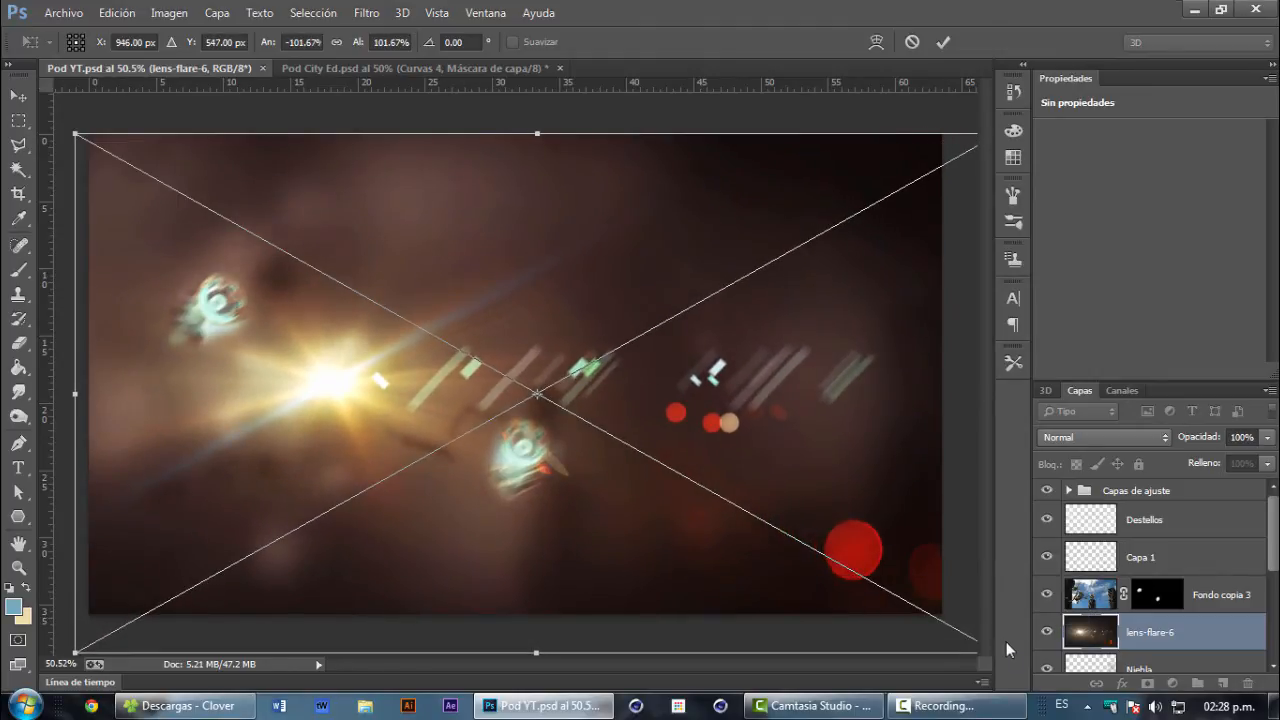
{"action": "key", "text": "Return"}
Step: Set the lens-flare-6 layer's blend mode to Trama and move the flare onto the main ship
{"action": "left_click", "coordinate": [1115, 438]}
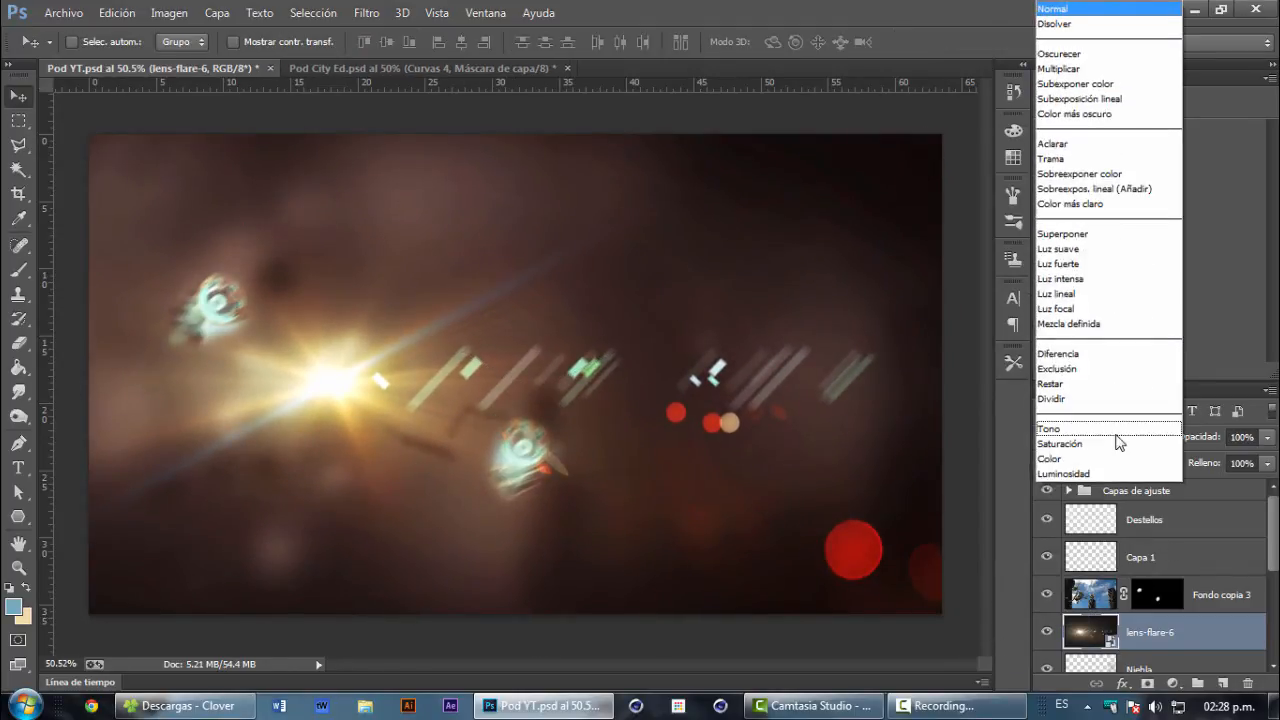
{"action": "left_click", "coordinate": [1073, 165]}
{"action": "left_click_drag", "start_coordinate": [410, 336], "coordinate": [360, 354]}
Step: Enlarge the lens flare to about 107% over the main ship and move its layer above Destellos
{"action": "key", "text": "ctrl+t"}
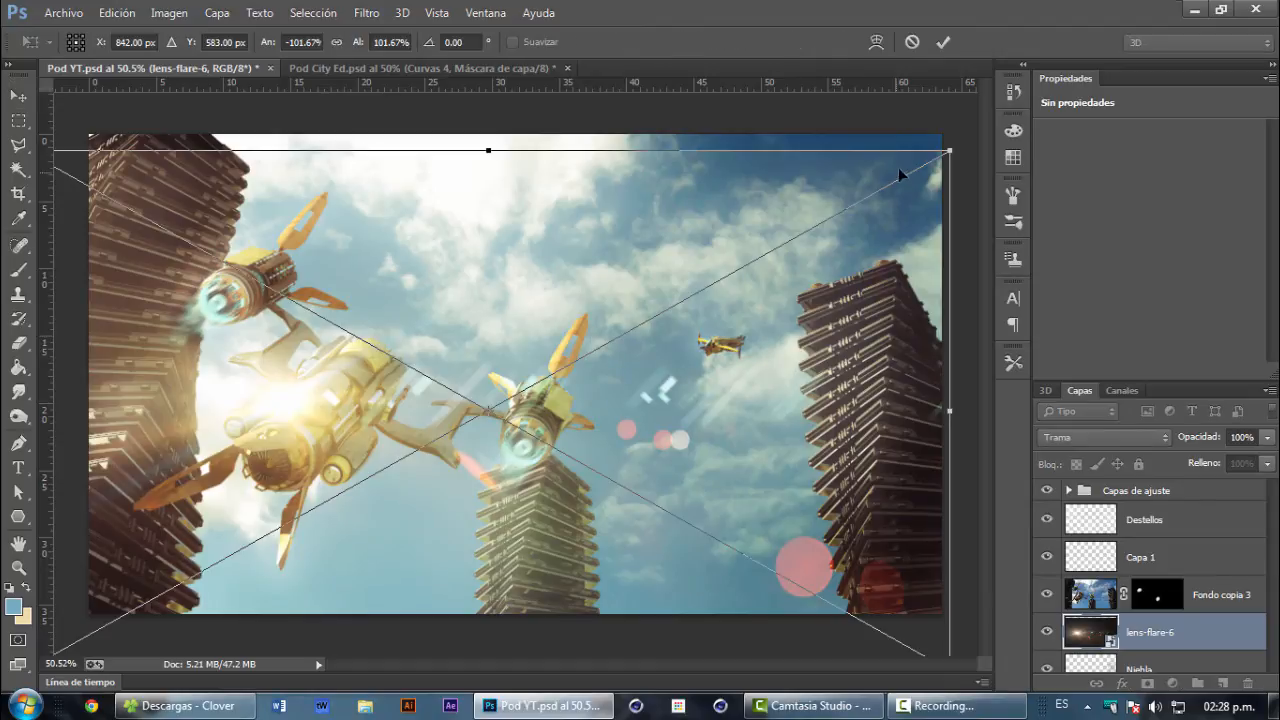
{"action": "left_click_drag", "start_coordinate": [948, 152], "coordinate": [987, 113]}
{"action": "left_click_drag", "start_coordinate": [650, 339], "coordinate": [642, 341]}
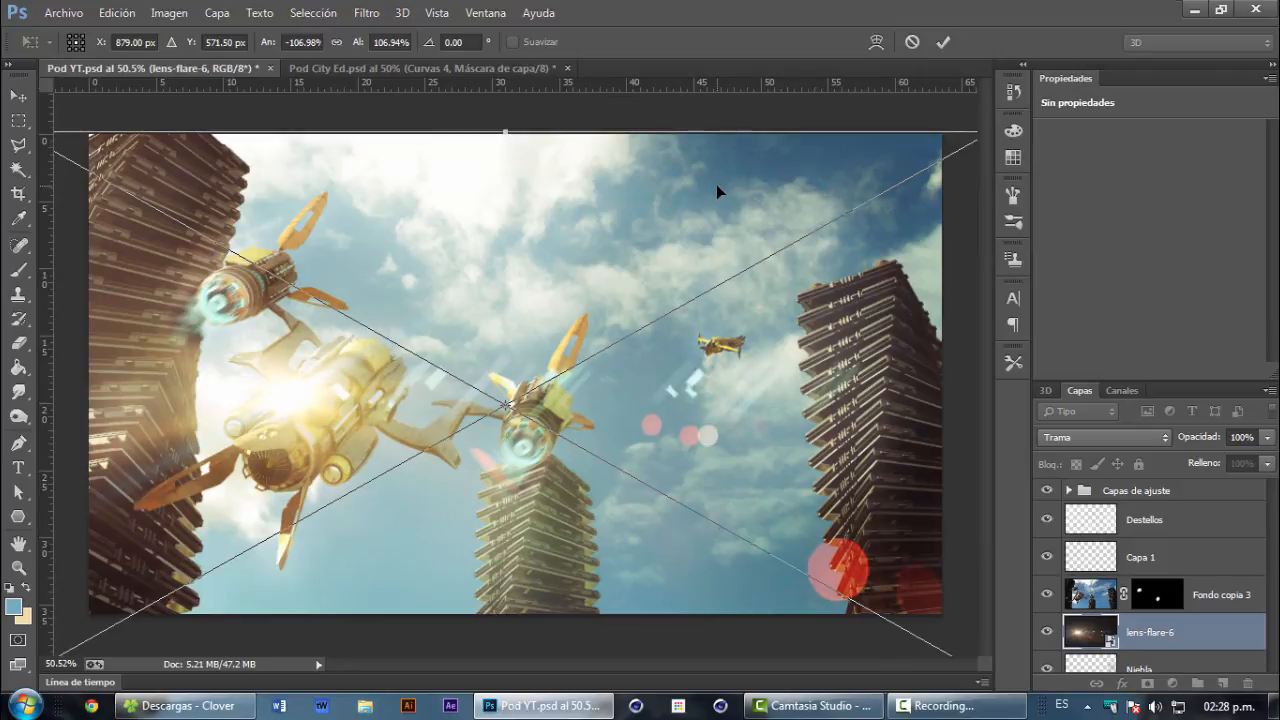
{"action": "key", "text": "Return"}
{"action": "left_click_drag", "start_coordinate": [1167, 634], "coordinate": [1150, 500]}
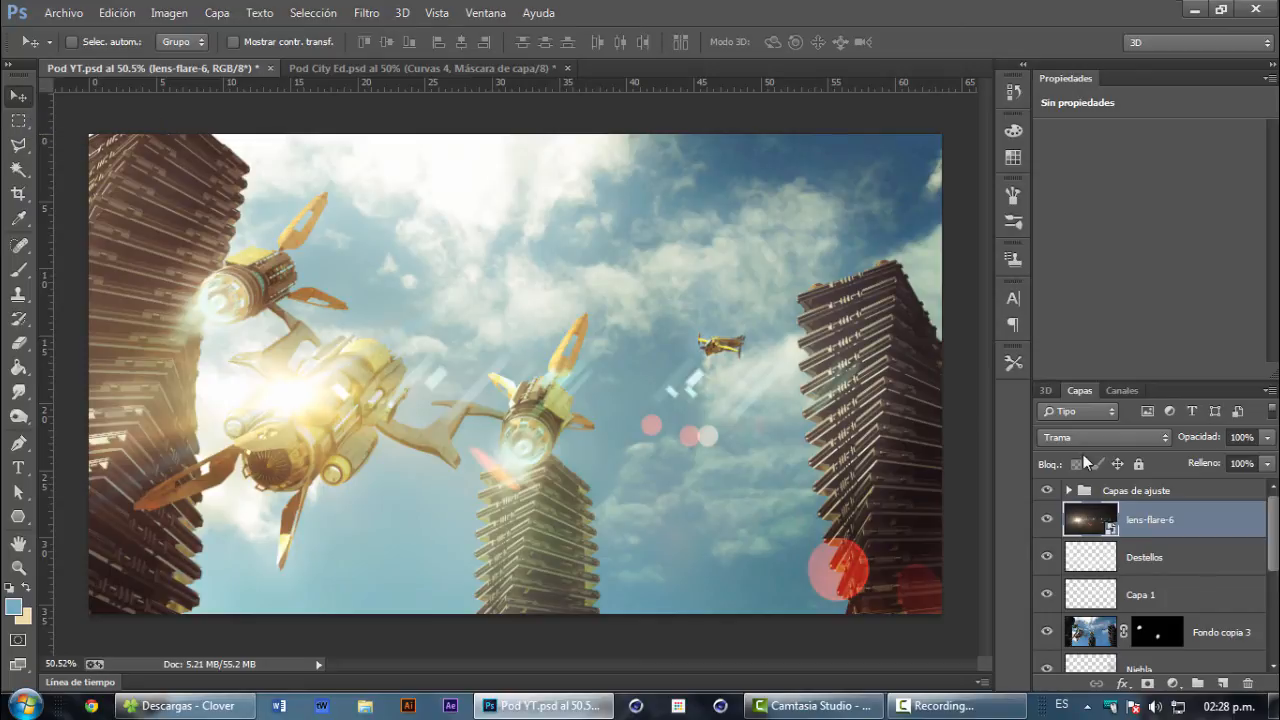
Step: Add a Niveles adjustment clipped to lens-flare-6, with black input 41 and midtones 0.78
{"action": "left_click", "coordinate": [1171, 684]}
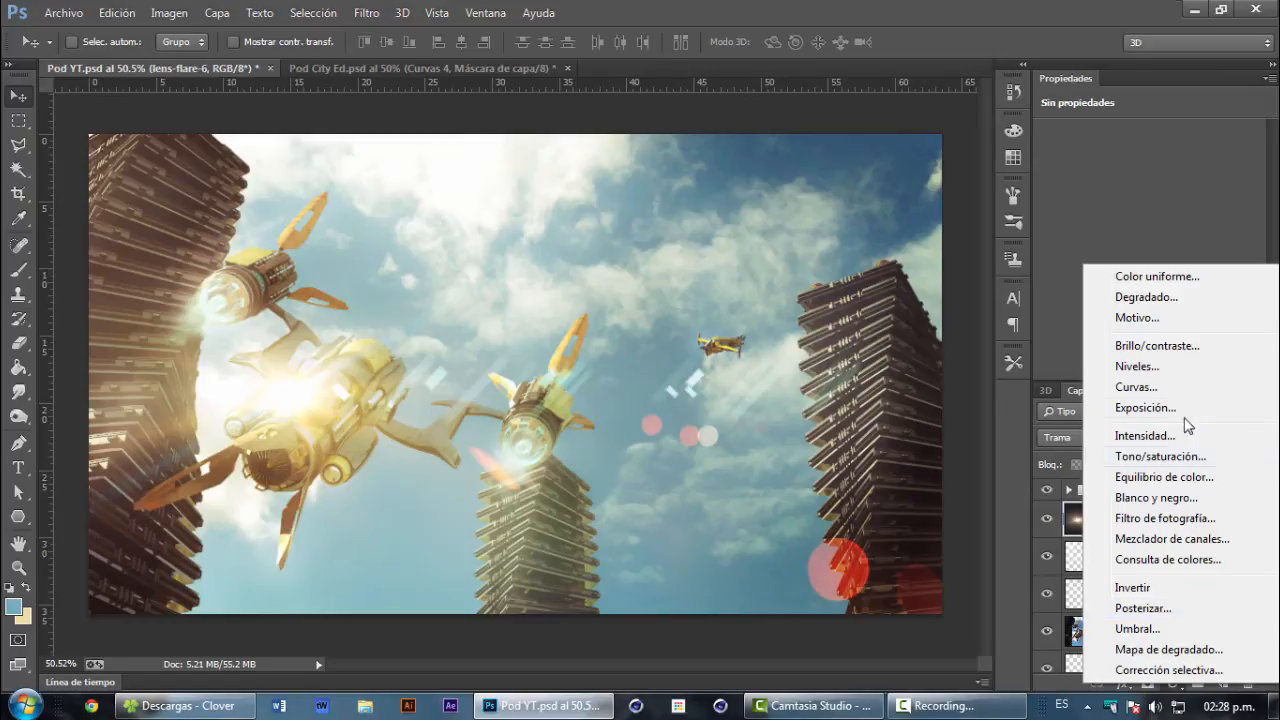
{"action": "left_click", "coordinate": [1162, 370]}
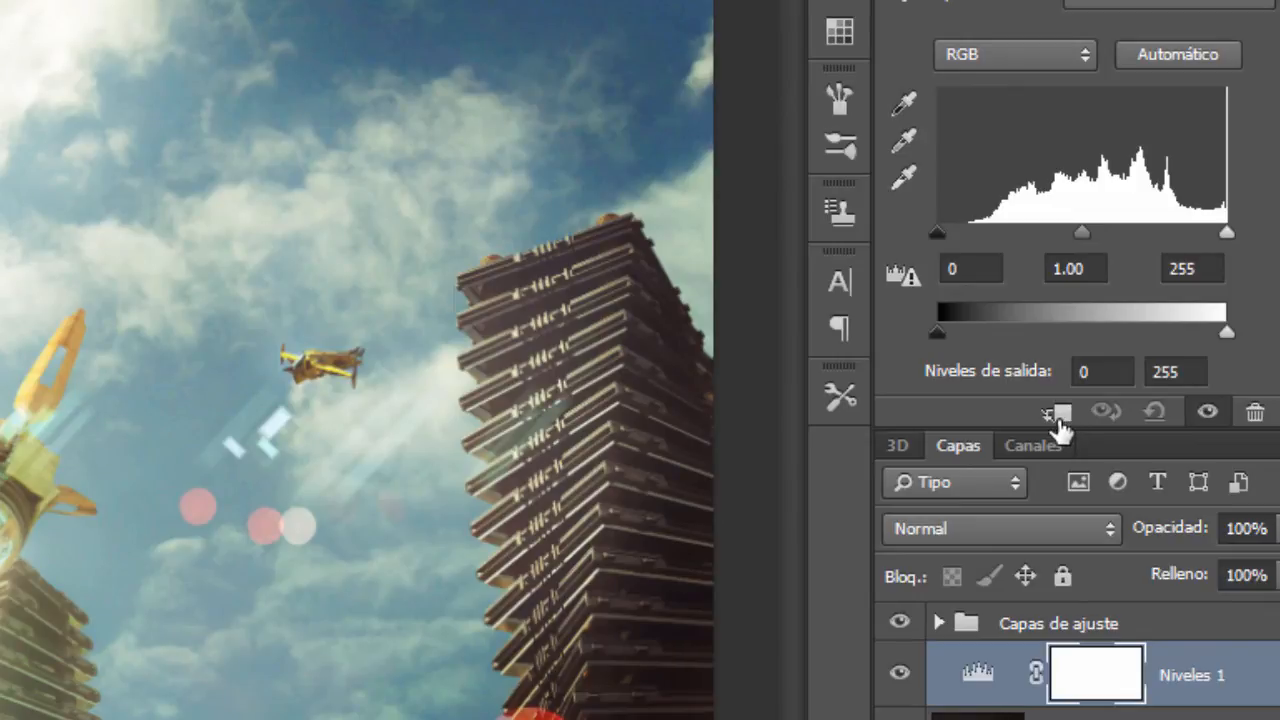
{"action": "left_click", "coordinate": [1057, 420]}
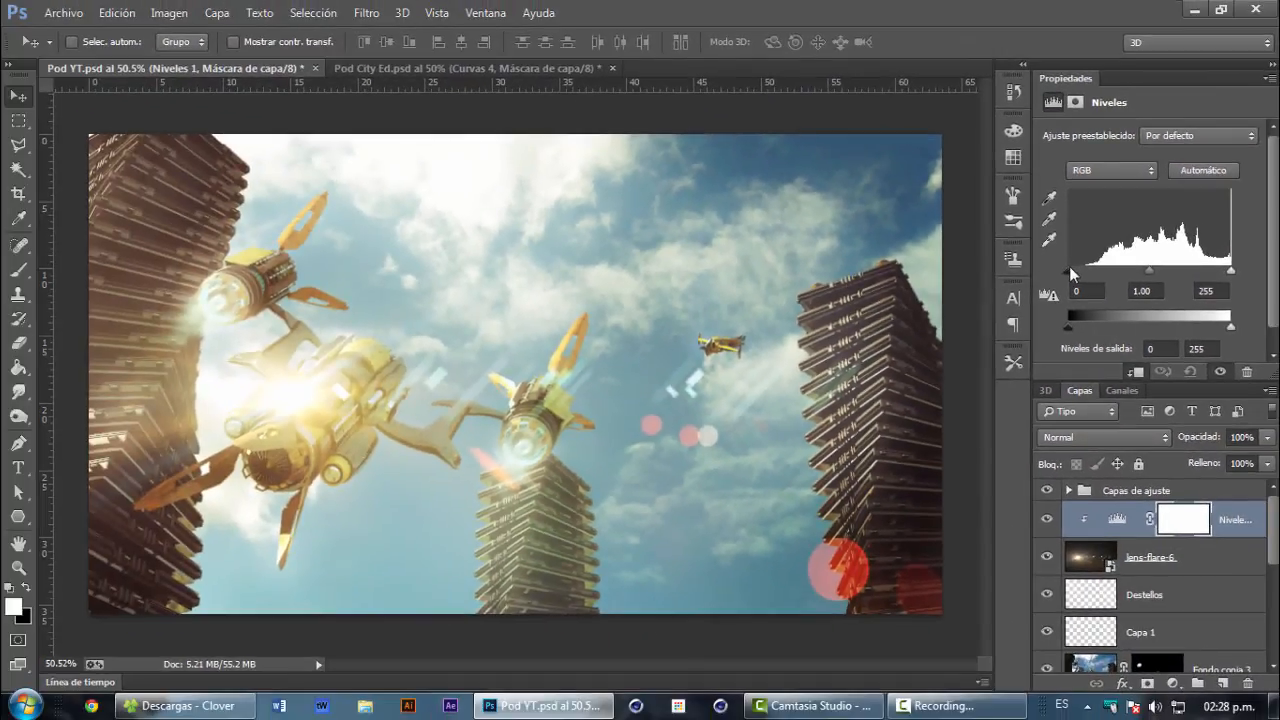
{"action": "left_click_drag", "start_coordinate": [1075, 269], "coordinate": [1094, 273]}
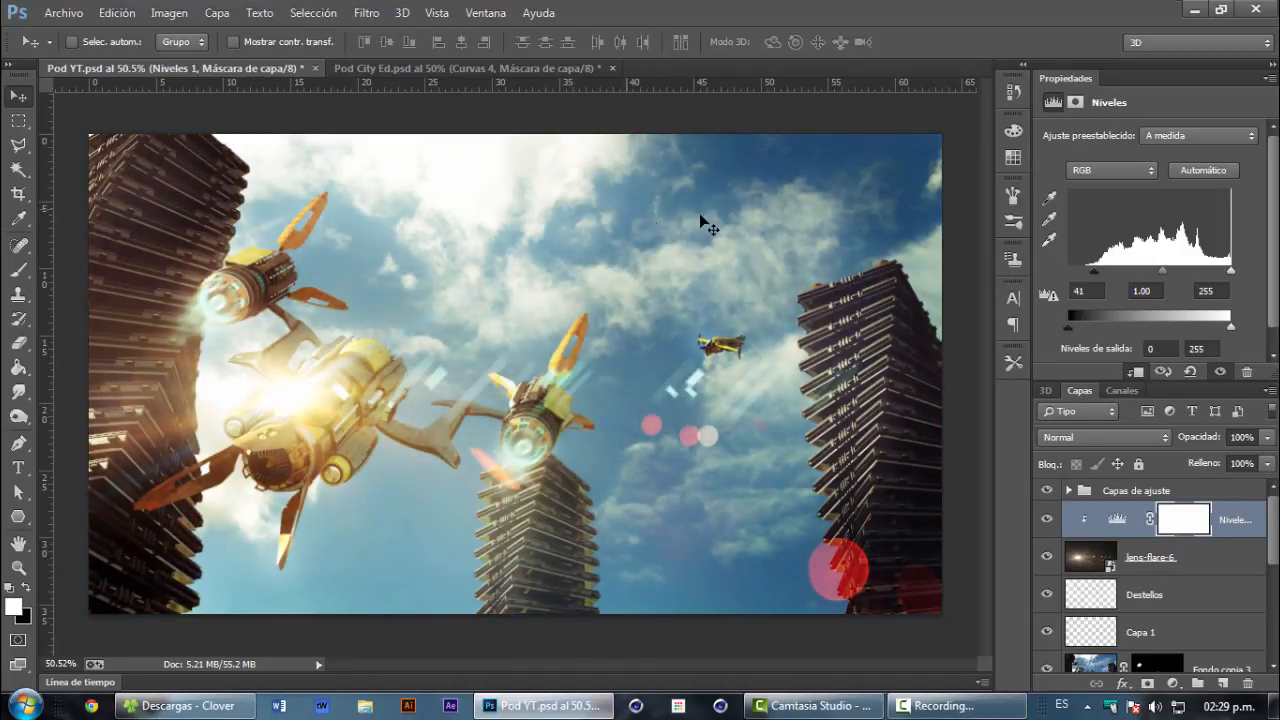
{"action": "mouse_move", "coordinate": [1166, 268]}
{"action": "left_mouse_down"}
{"action": "mouse_move", "coordinate": [1185, 274]}
{"action": "mouse_move", "coordinate": [1172, 266]}
{"action": "left_mouse_up"}
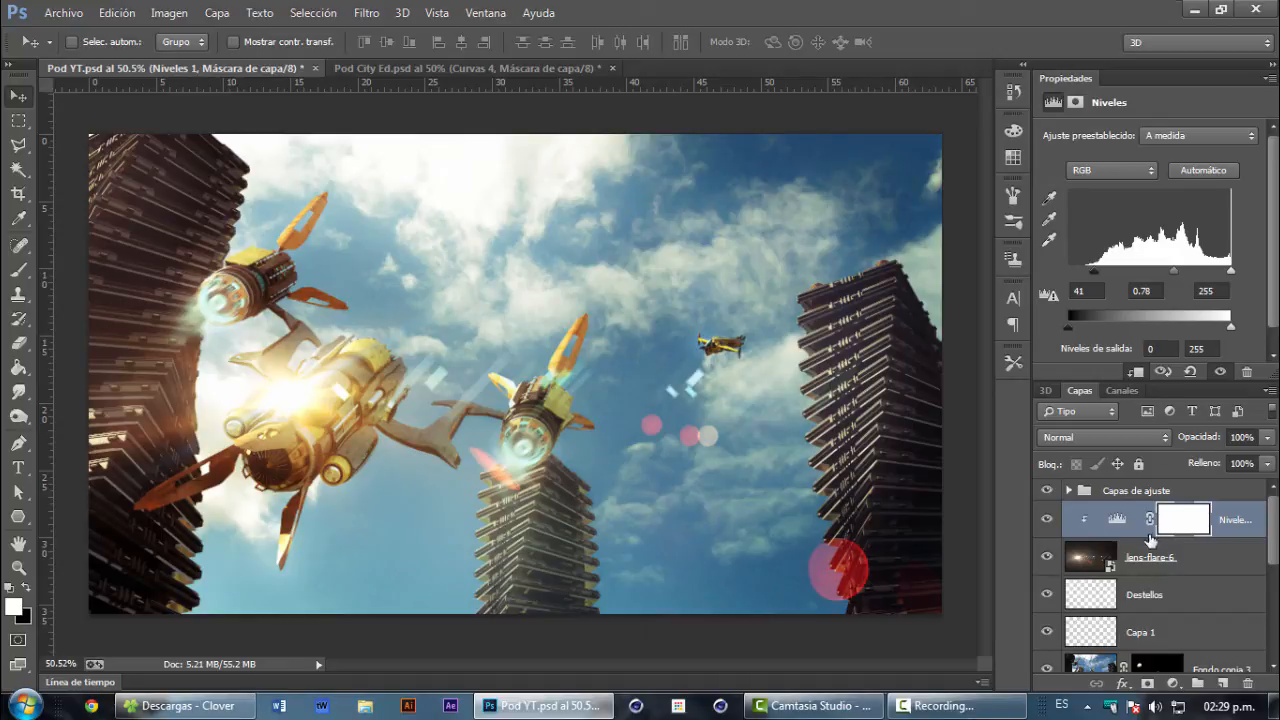
Step: Add a mask to lens-flare-6, soften the flare over the main ship with a 10% opacity black brush, and set the layer opacity to 82%
{"action": "left_click", "coordinate": [1097, 566]}
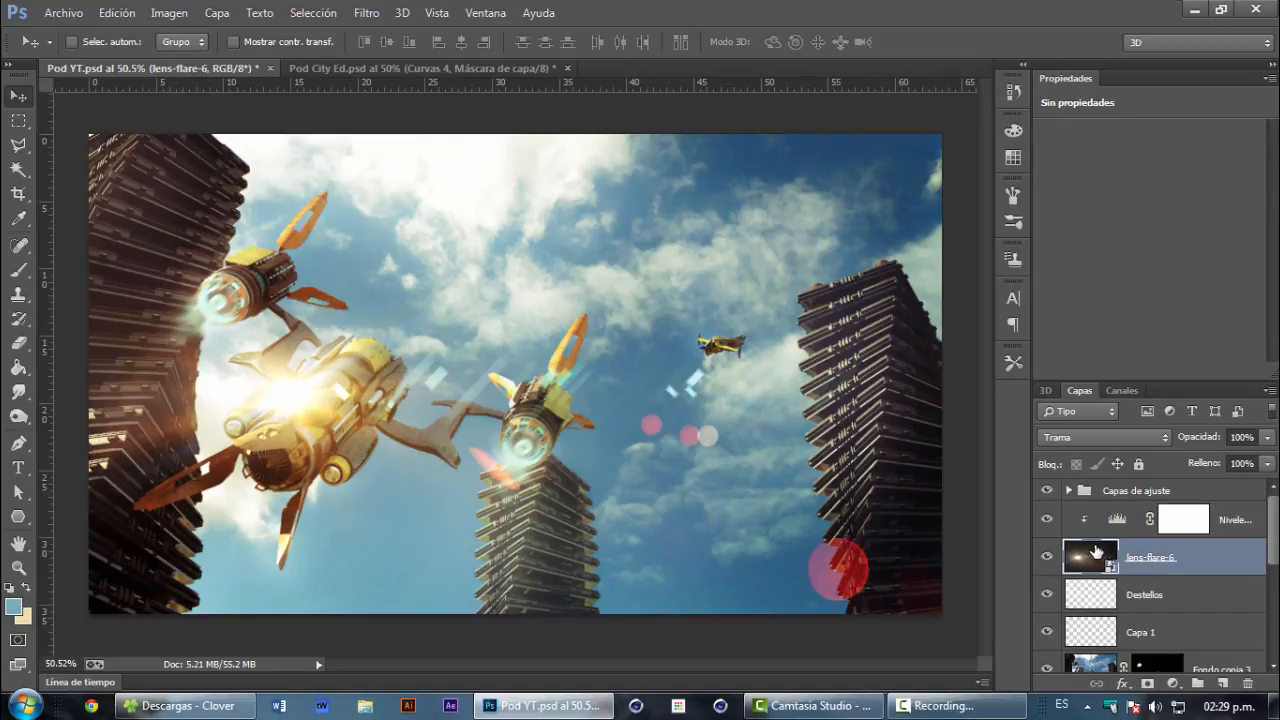
{"action": "left_click", "coordinate": [1149, 686]}
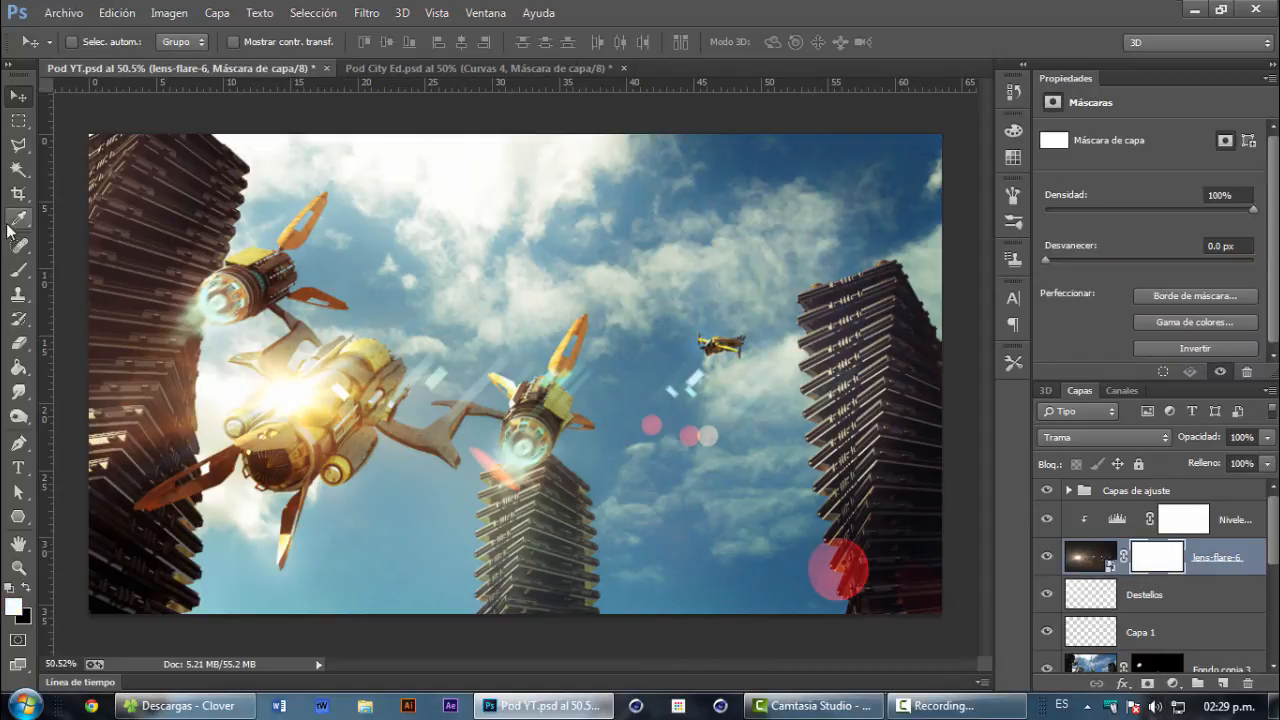
{"action": "left_click", "coordinate": [18, 270]}
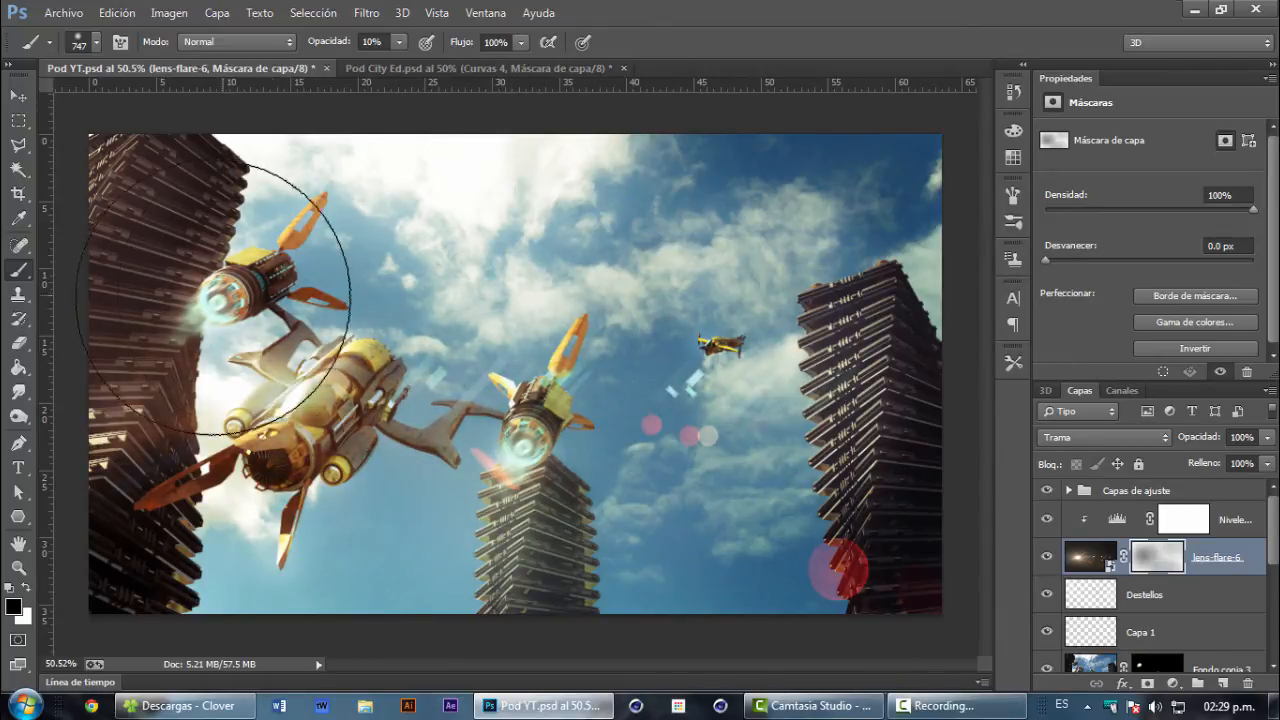
{"action": "left_click", "coordinate": [18, 96]}
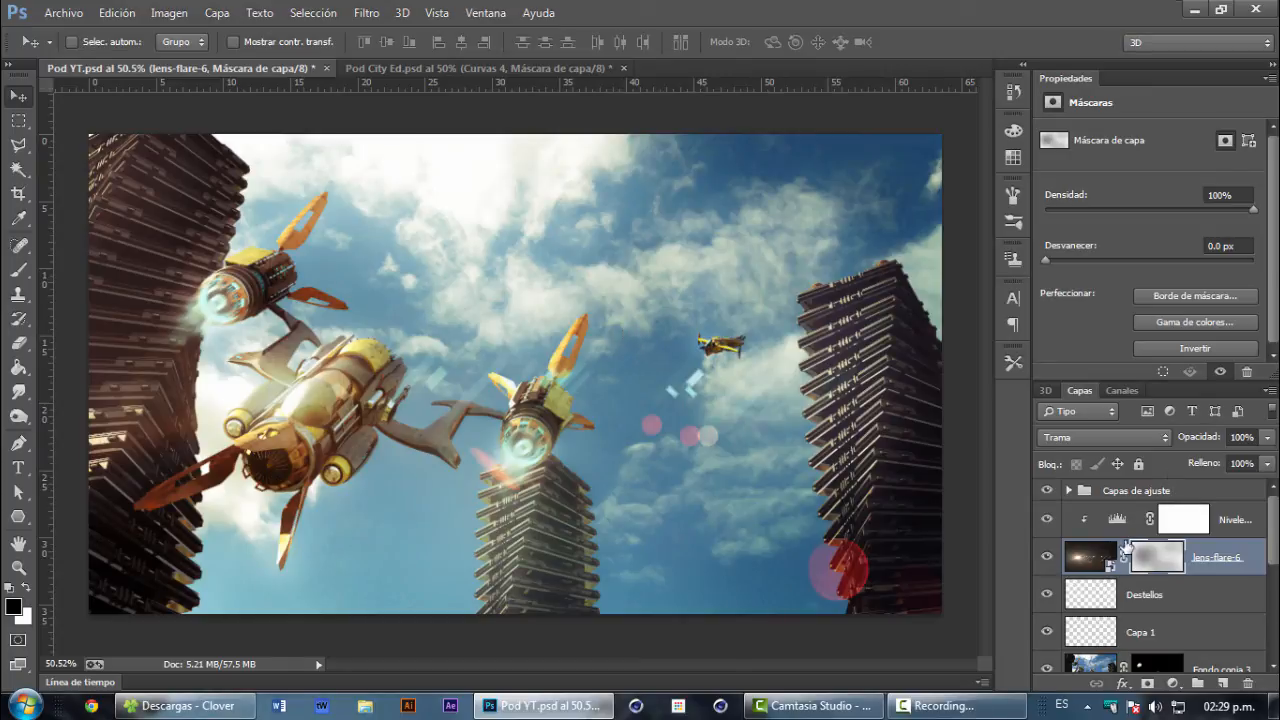
{"action": "left_click_drag", "start_coordinate": [1203, 443], "coordinate": [1137, 472]}
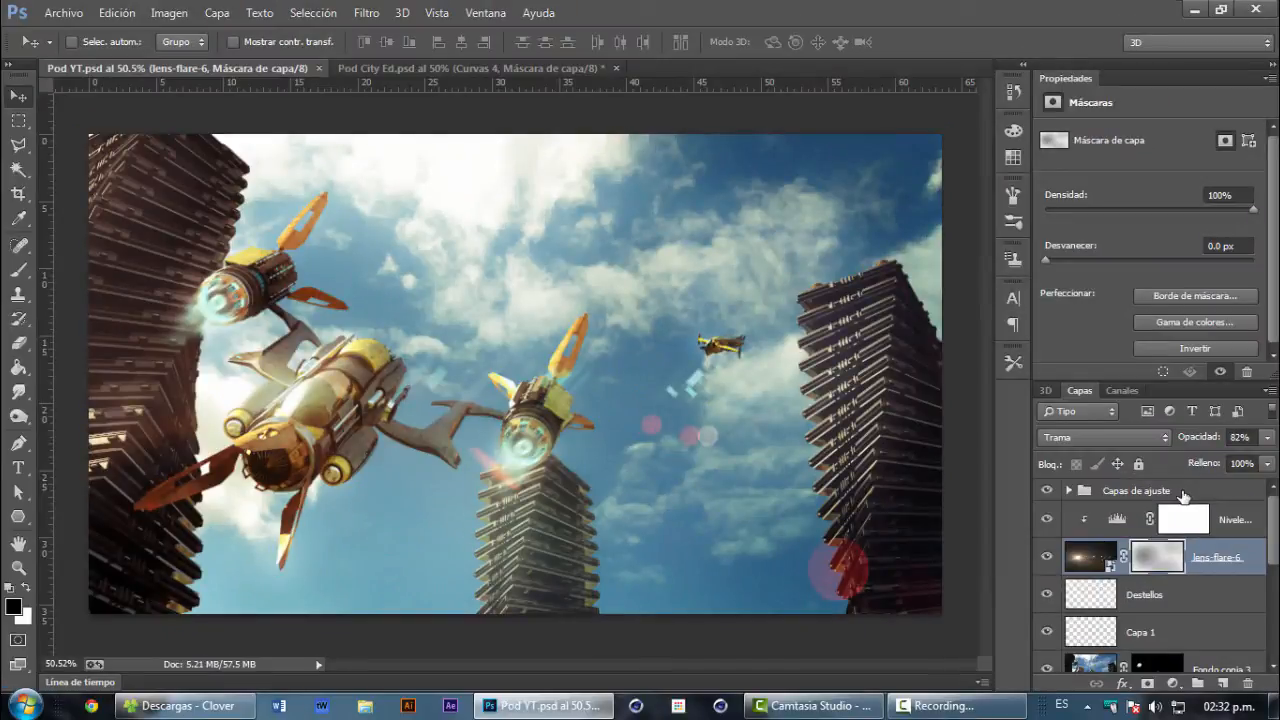
Step: With the Capas de ajuste group active, select a thin frame along the canvas edges using an inverted rectangular selection
{"action": "left_click", "coordinate": [1183, 493]}
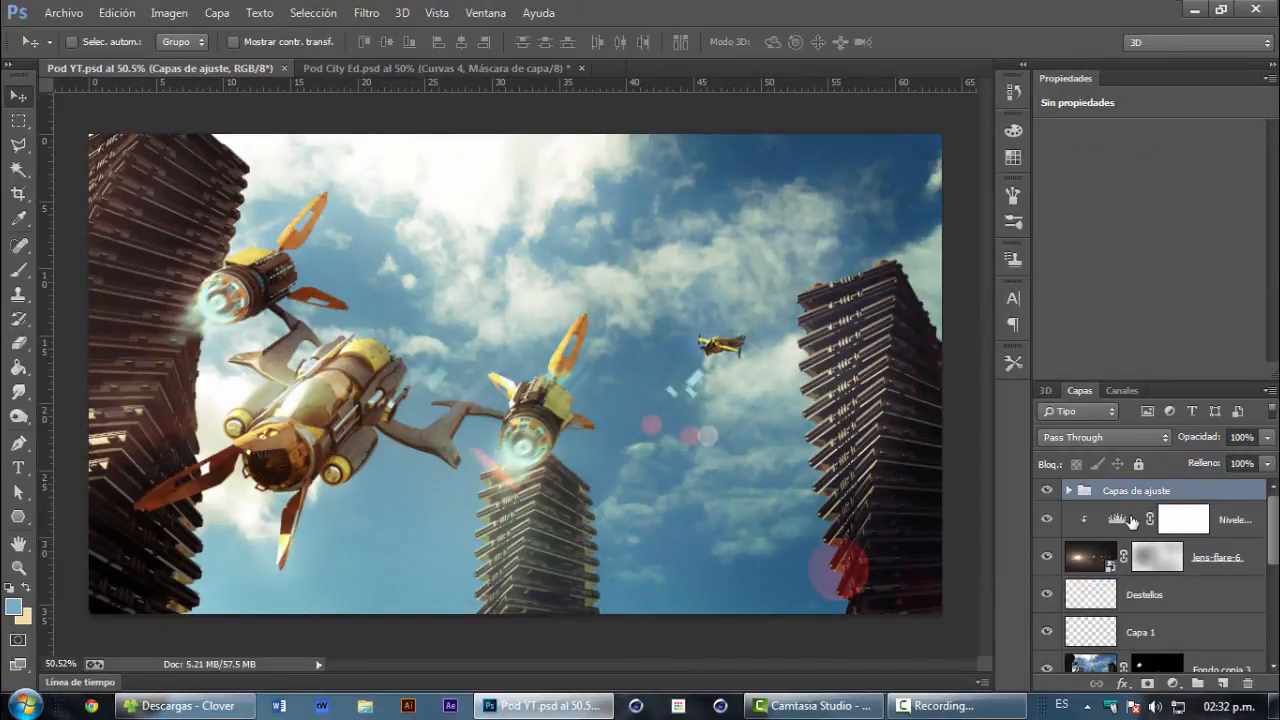
{"action": "left_click", "coordinate": [18, 120]}
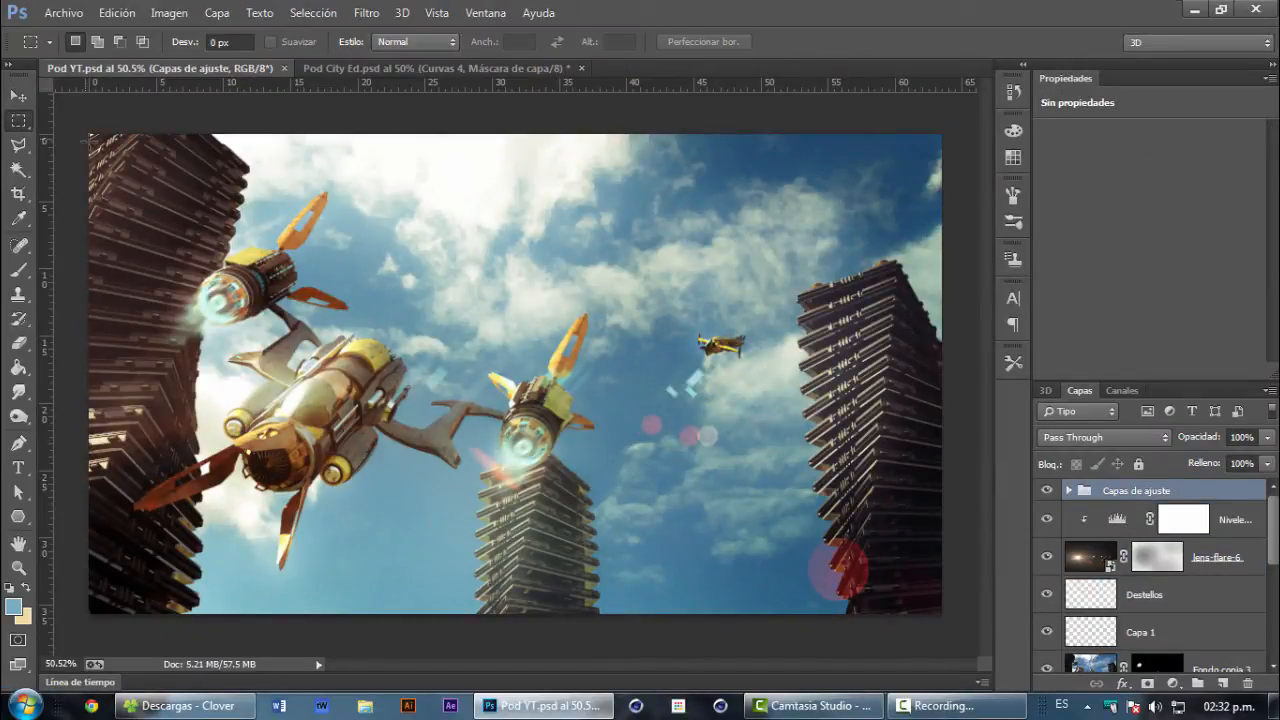
{"action": "left_click_drag", "start_coordinate": [94, 140], "coordinate": [62, 108]}
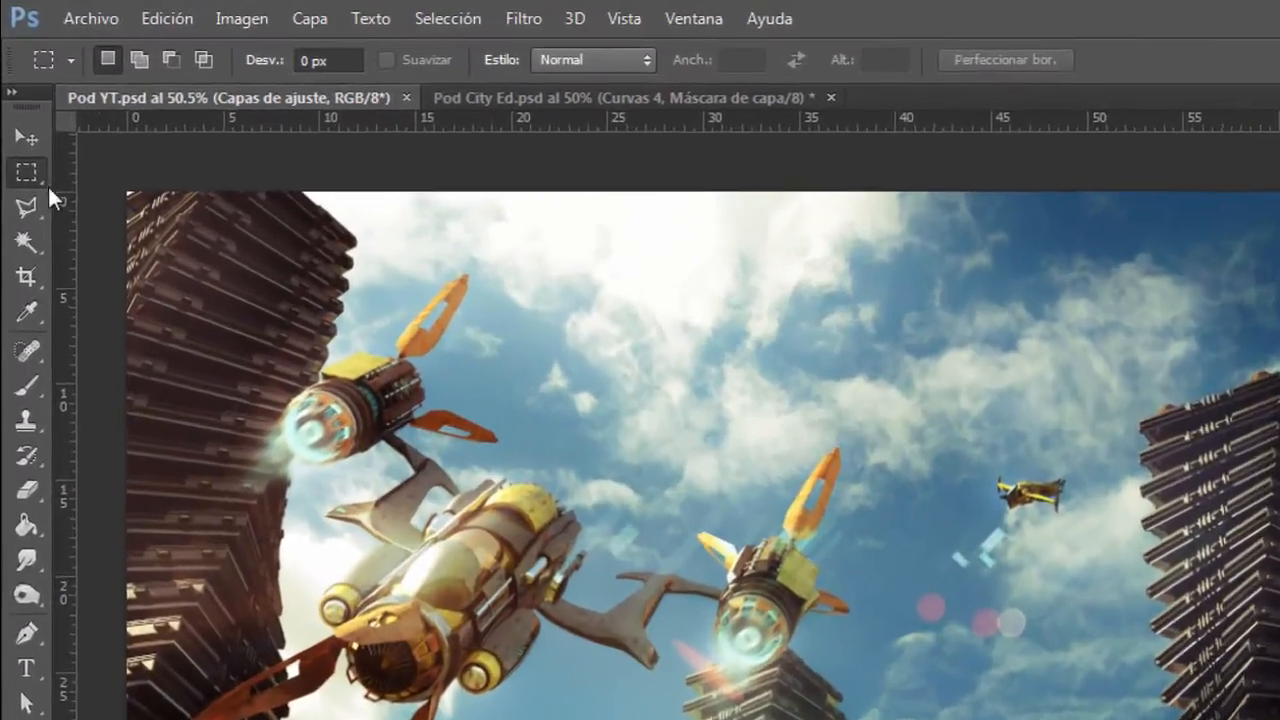
{"action": "right_click", "coordinate": [18, 121]}
{"action": "left_click", "coordinate": [286, 213]}
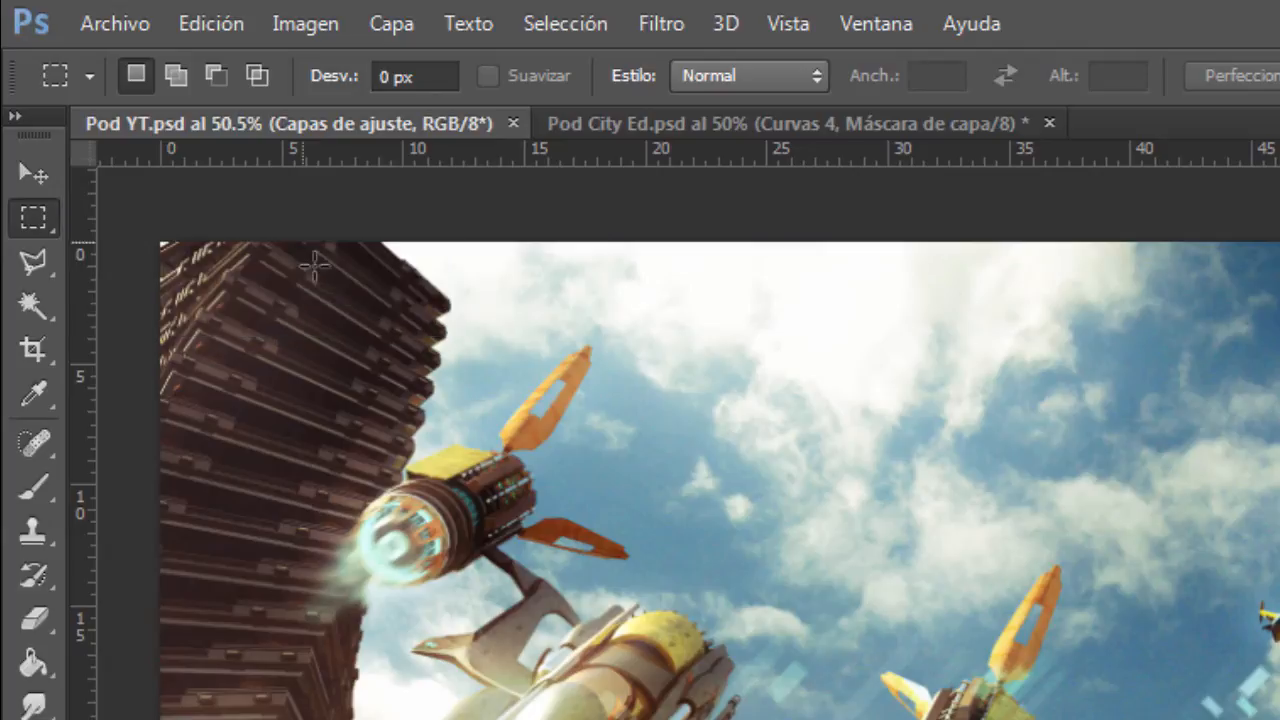
{"action": "left_click_drag", "start_coordinate": [181, 258], "coordinate": [1279, 719]}
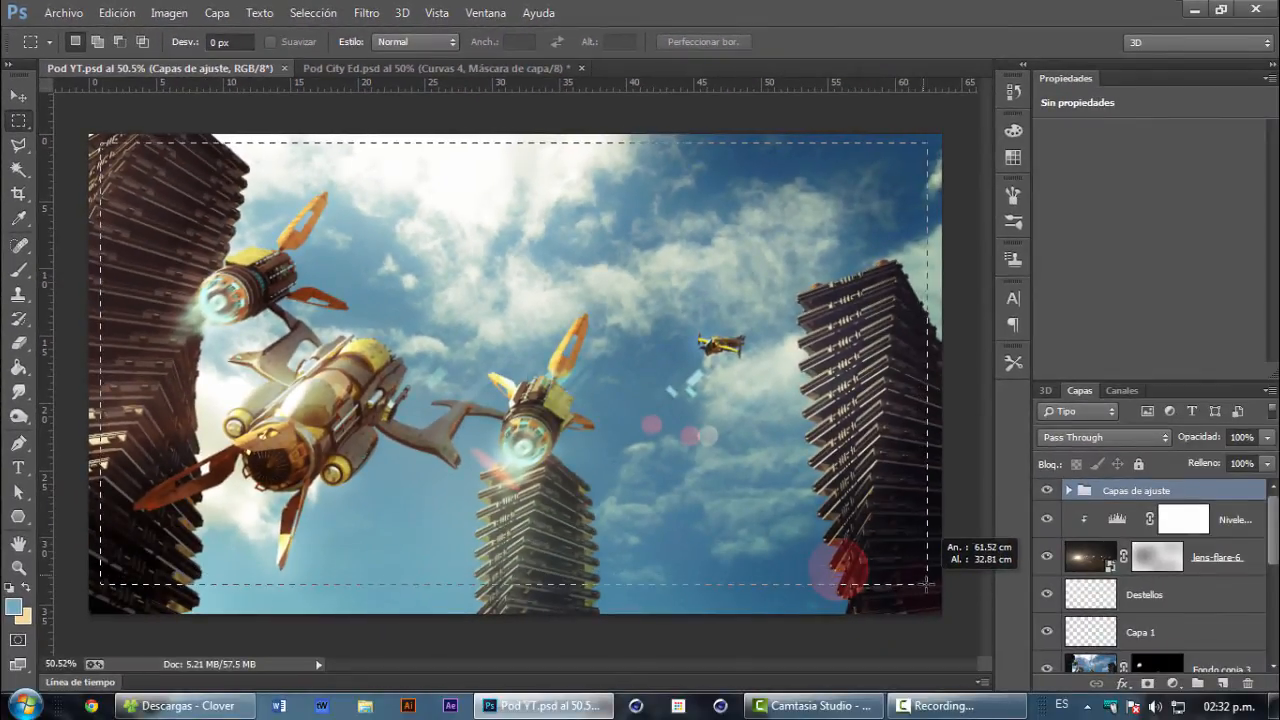
{"action": "left_click_drag", "start_coordinate": [926, 582], "coordinate": [930, 604]}
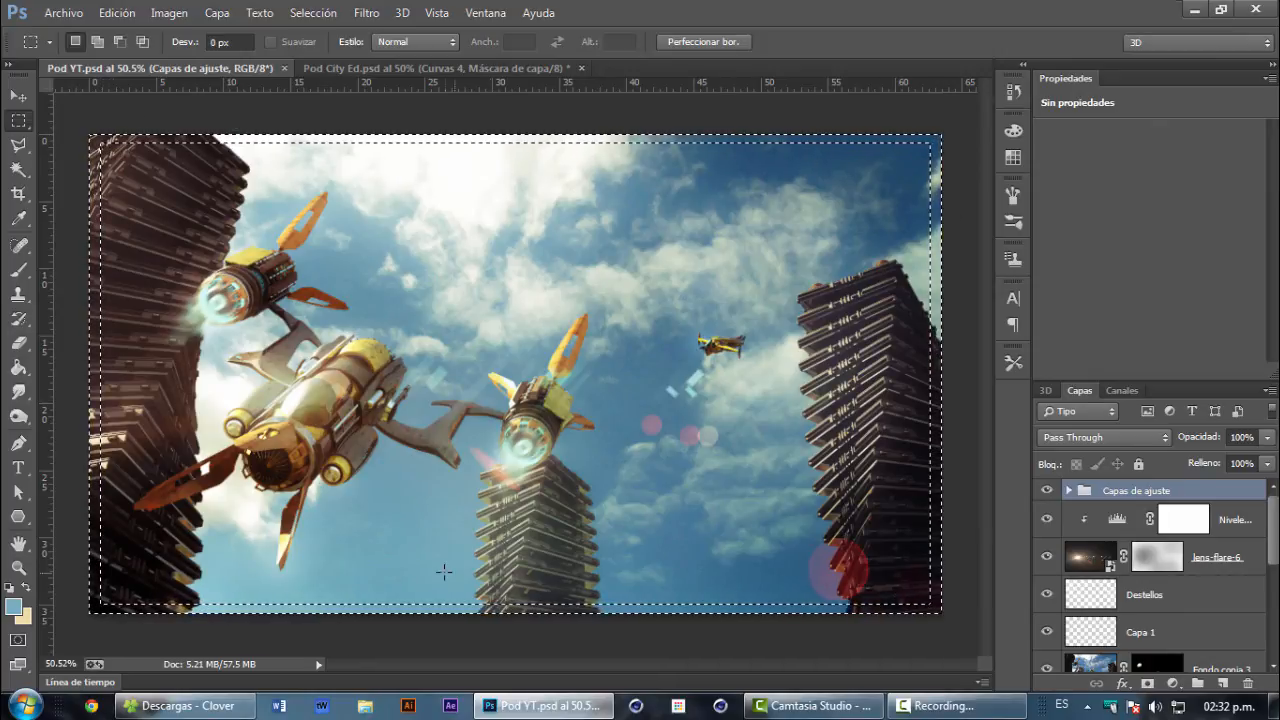
Step: Add a Curvas adjustment masked to the frame selection and pull its RGB curve down to darken the edges
{"action": "left_click", "coordinate": [1175, 683]}
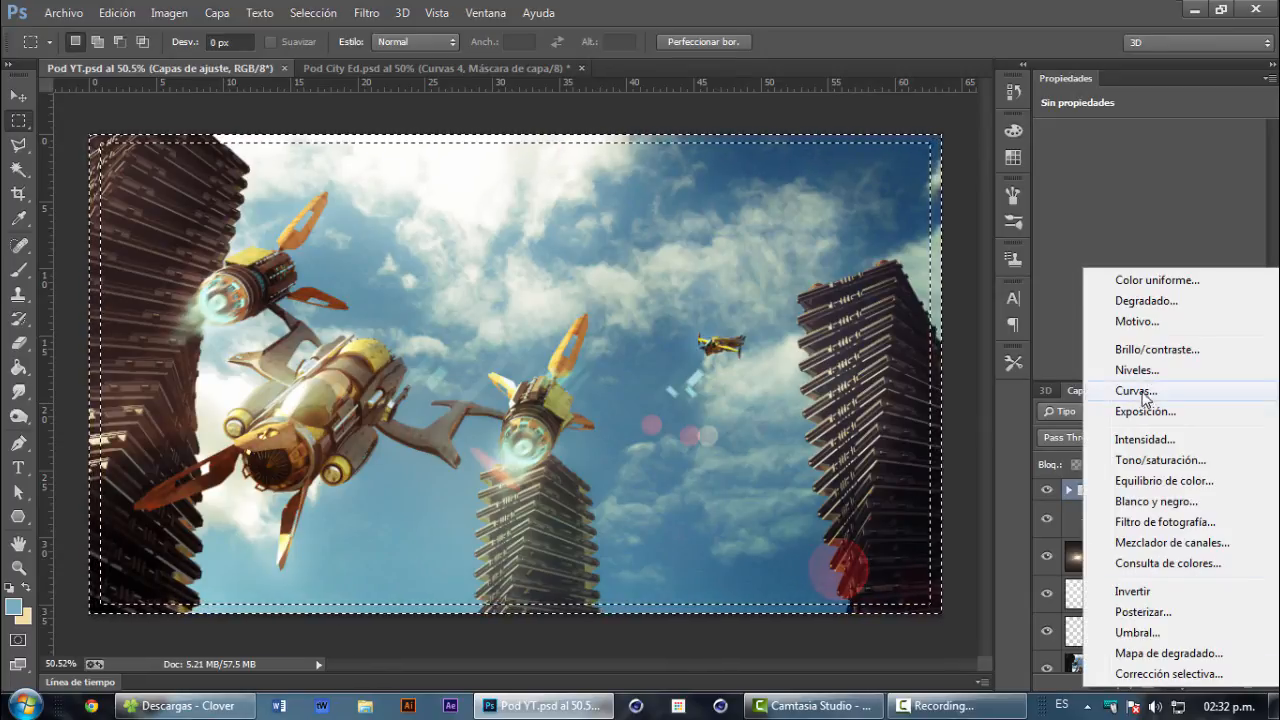
{"action": "left_click", "coordinate": [1140, 391]}
{"action": "left_click_drag", "start_coordinate": [1172, 252], "coordinate": [1195, 272]}
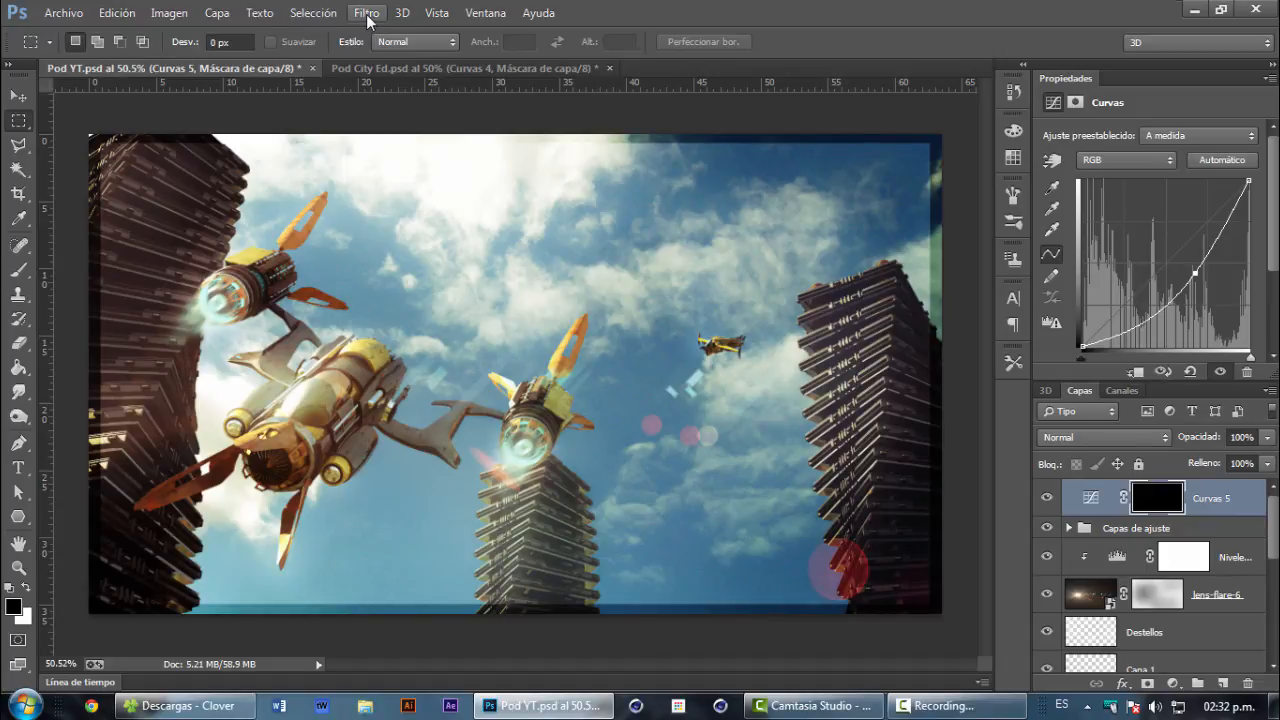
Step: Soften the Curvas 5 mask with a wide Gaussian blur and lower the layer's opacity to 30%
{"action": "left_click", "coordinate": [367, 14]}
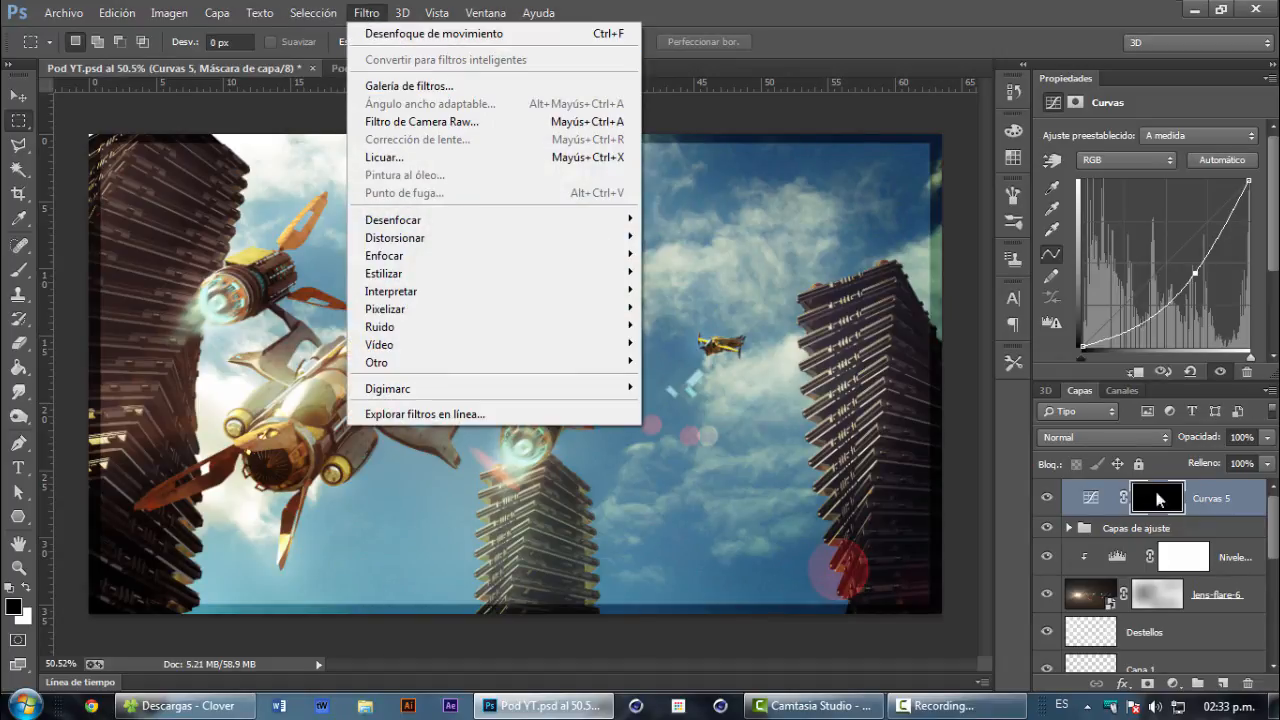
{"action": "mouse_move", "coordinate": [466, 217]}
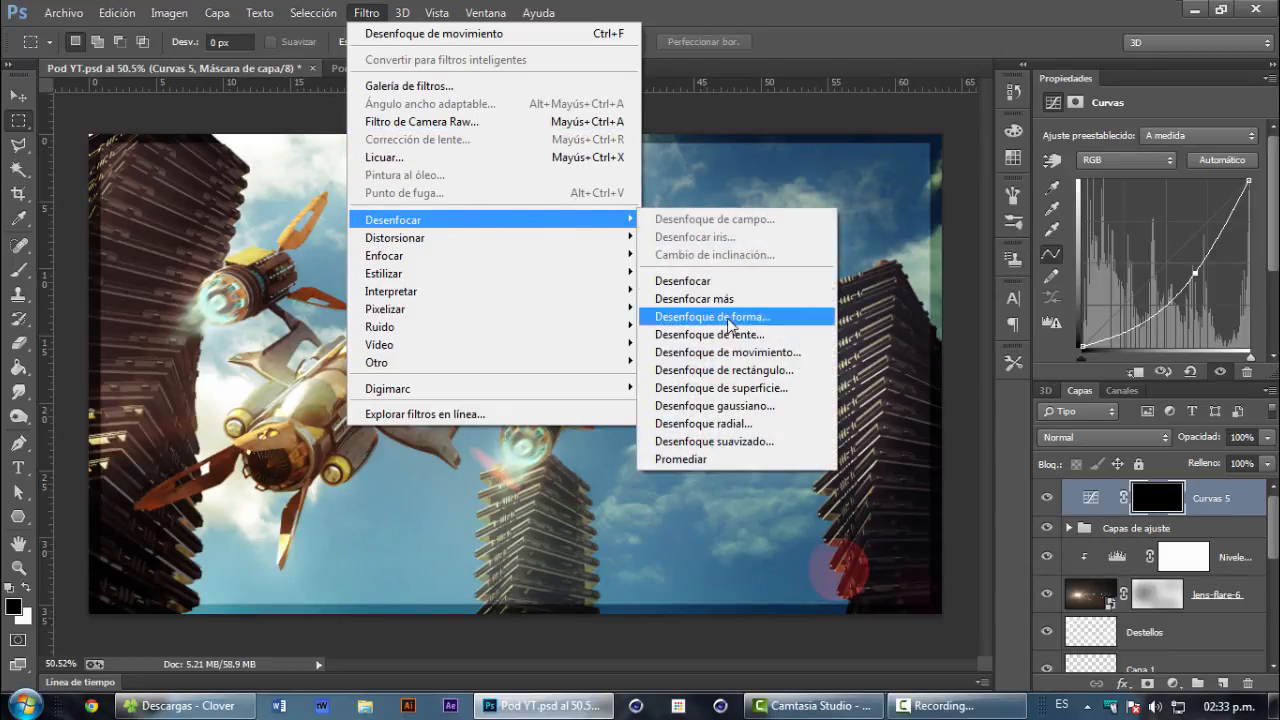
{"action": "left_click", "coordinate": [752, 406]}
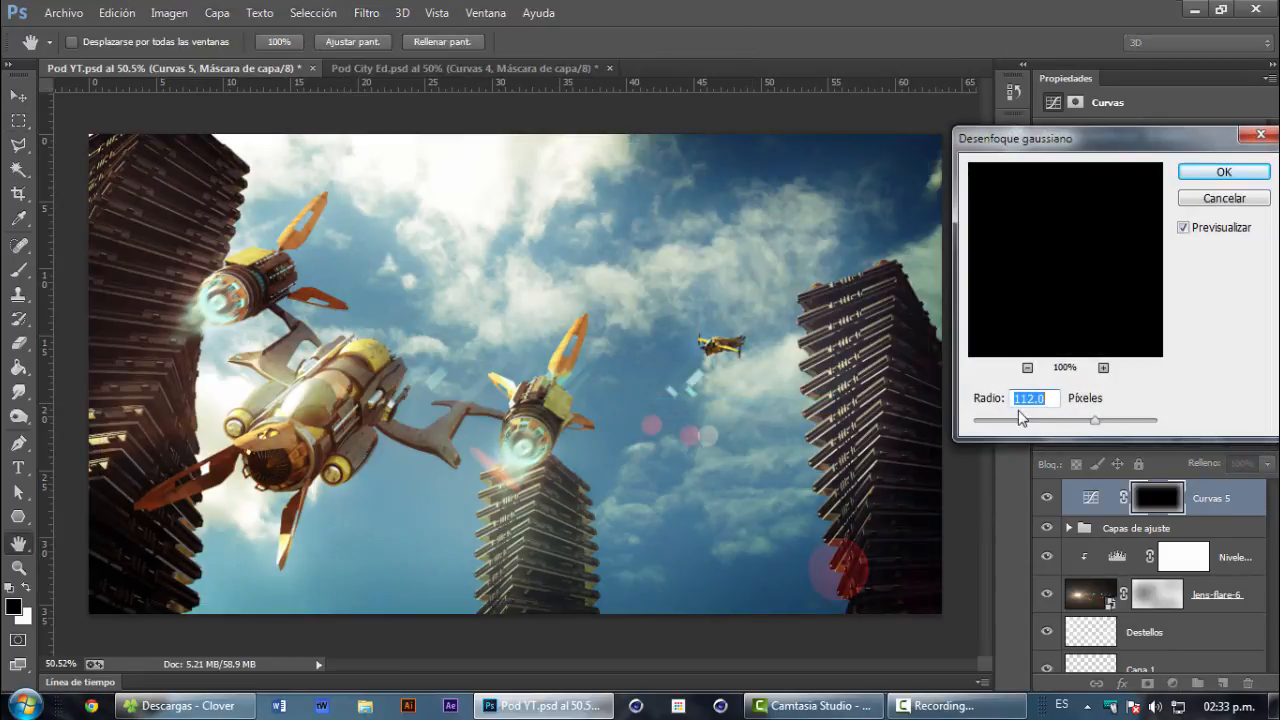
{"action": "mouse_move", "coordinate": [1090, 428]}
{"action": "left_mouse_down"}
{"action": "mouse_move", "coordinate": [1055, 422]}
{"action": "mouse_move", "coordinate": [1080, 427]}
{"action": "left_mouse_up"}
{"action": "left_click", "coordinate": [1225, 173]}
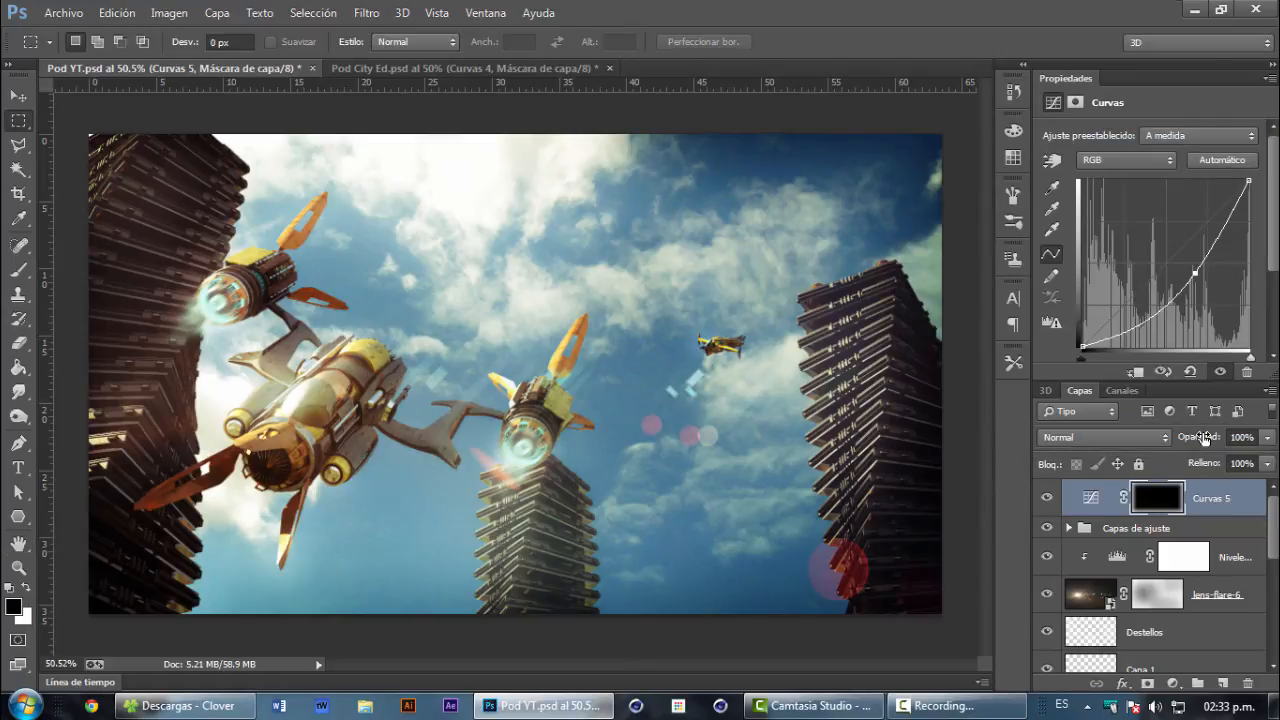
{"action": "mouse_move", "coordinate": [1206, 447]}
{"action": "left_mouse_down"}
{"action": "mouse_move", "coordinate": [1113, 437]}
{"action": "mouse_move", "coordinate": [1214, 442]}
{"action": "mouse_move", "coordinate": [1203, 453]}
{"action": "left_mouse_up"}
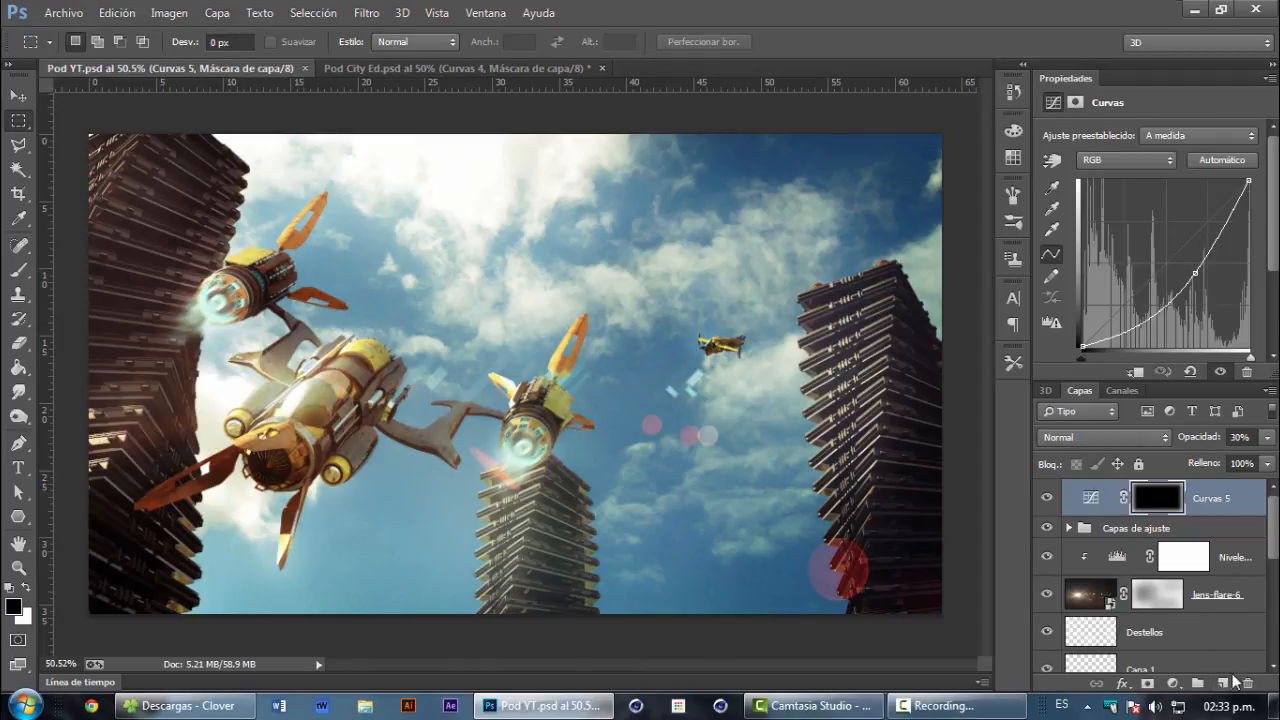
Step: Create a new layer above Curvas 5 and fill it with neutral gray 787878
{"action": "left_click", "coordinate": [1224, 684]}
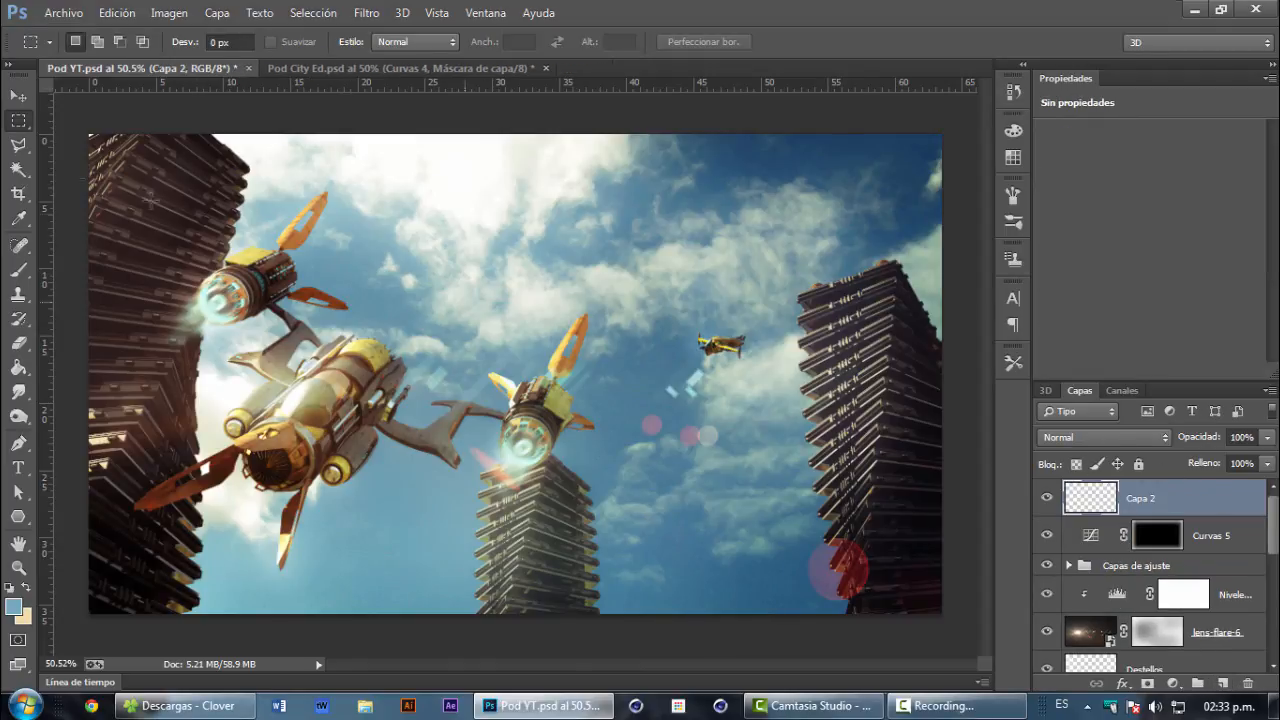
{"action": "left_click", "coordinate": [21, 368]}
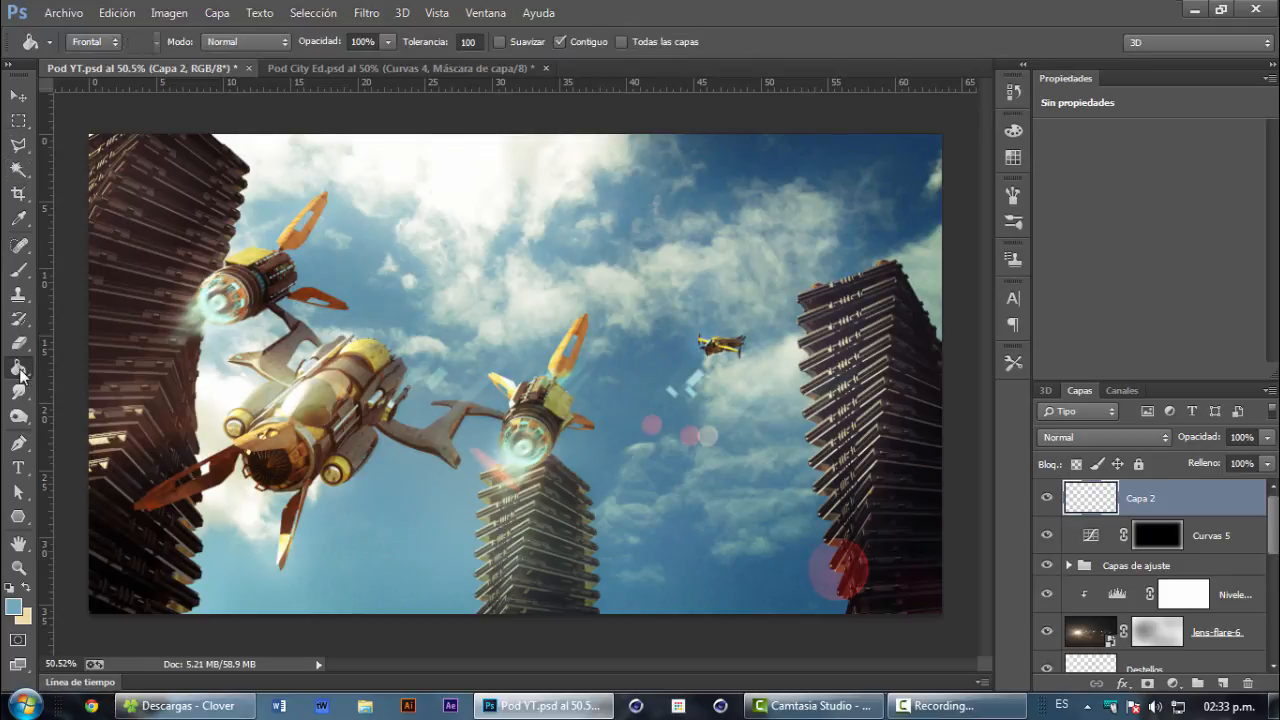
{"action": "left_click", "coordinate": [13, 606]}
{"action": "left_click", "coordinate": [757, 321]}
{"action": "left_click_drag", "start_coordinate": [757, 321], "coordinate": [750, 310]}
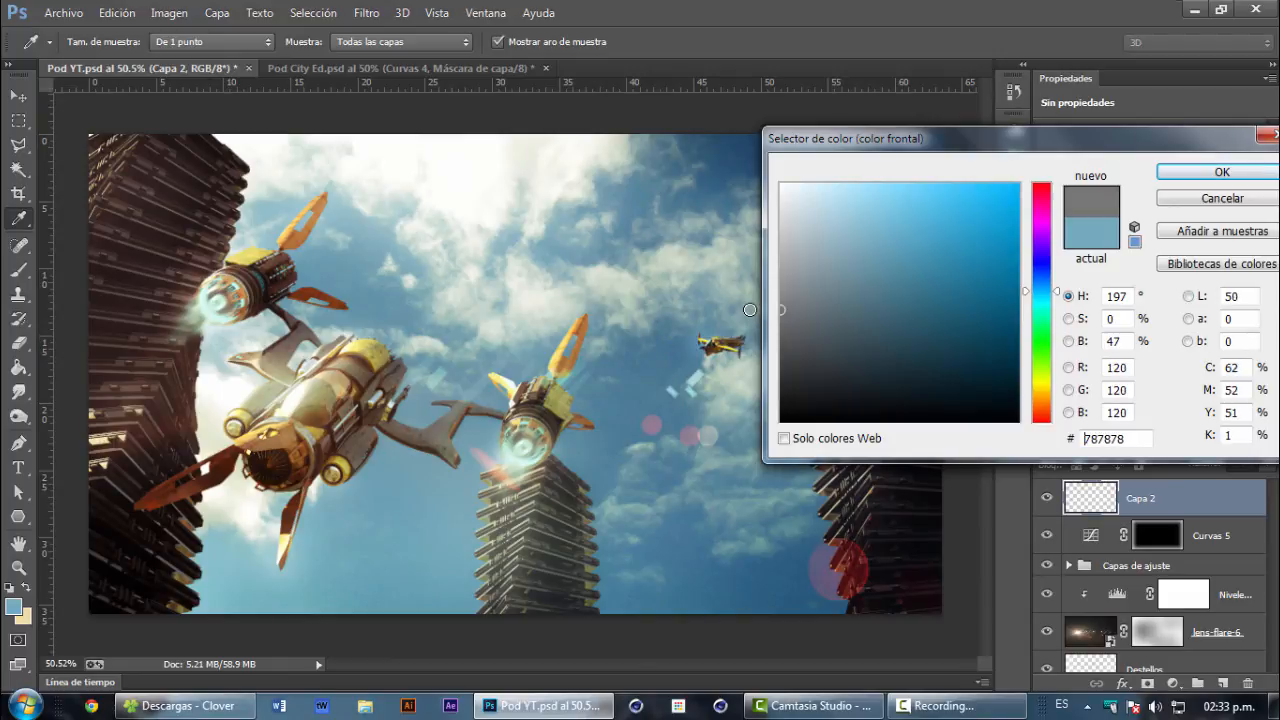
{"action": "left_click", "coordinate": [1222, 172]}
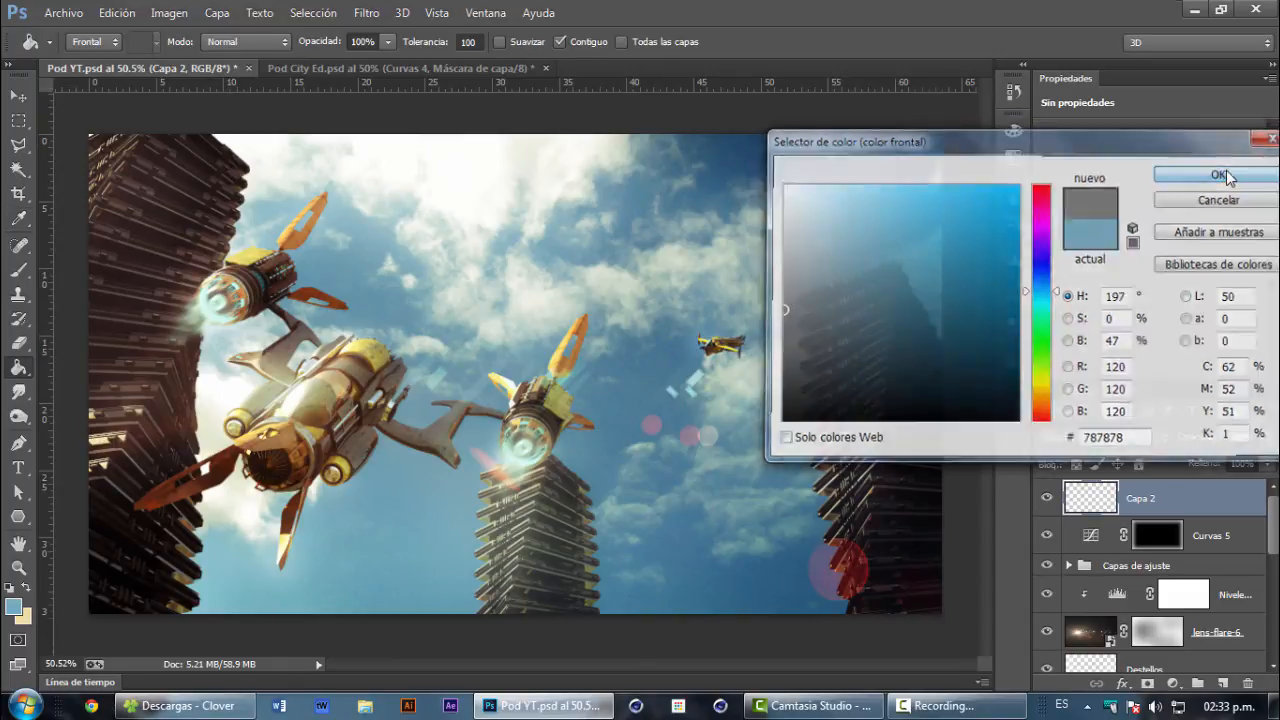
{"action": "left_click", "coordinate": [585, 347]}
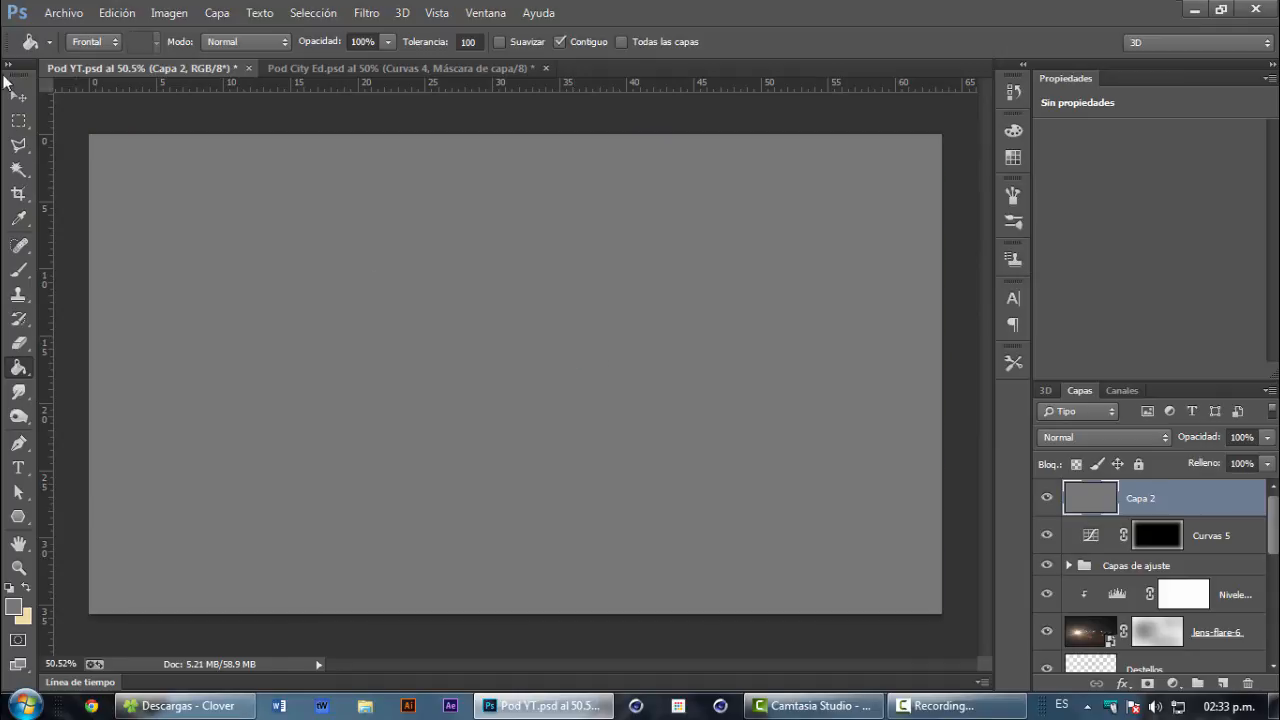
Step: Add colour noise to the gray layer Capa 2 with an amount of 35.39% and Gaussian distribution
{"action": "left_click", "coordinate": [18, 98]}
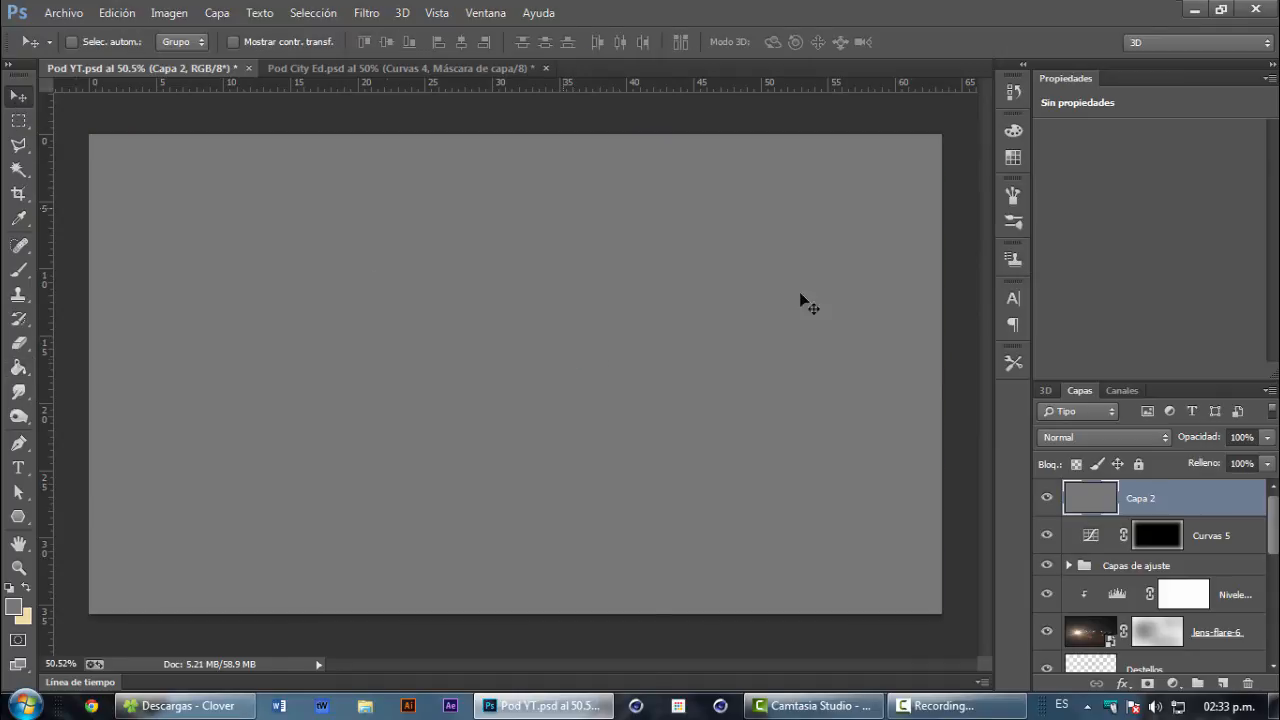
{"action": "left_click", "coordinate": [364, 13]}
{"action": "mouse_move", "coordinate": [437, 330]}
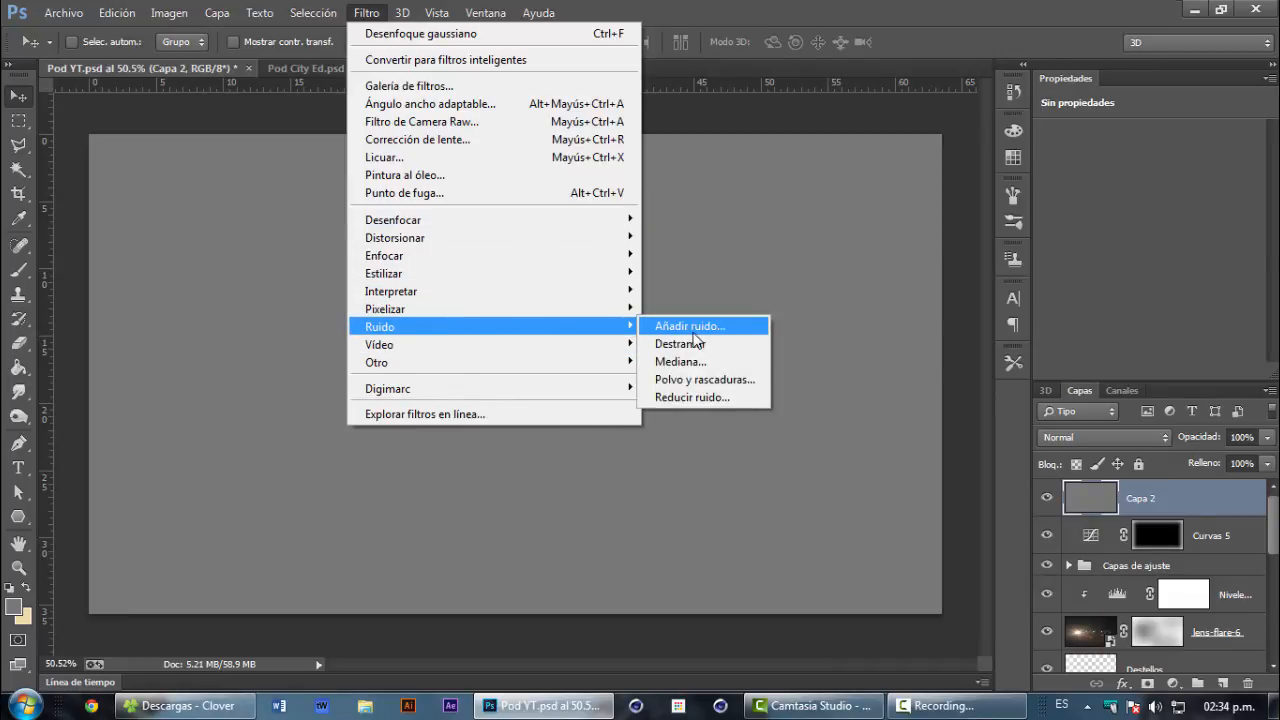
{"action": "left_click", "coordinate": [695, 328]}
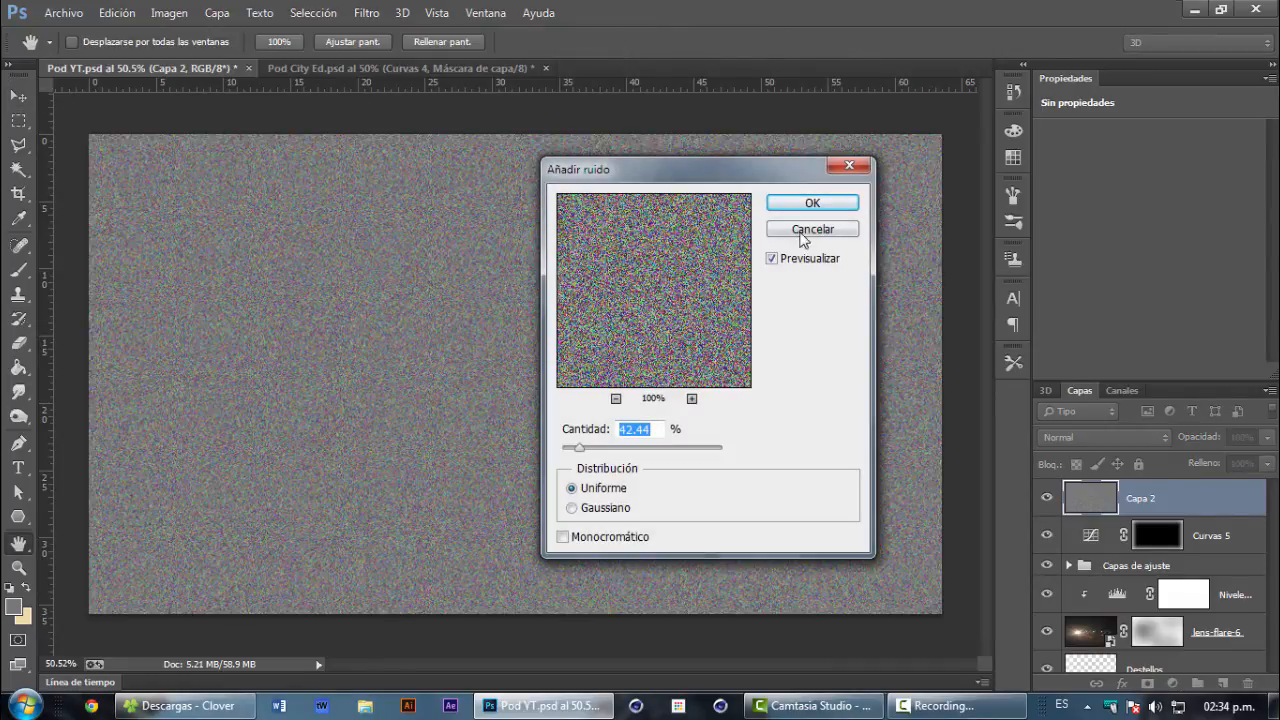
{"action": "mouse_move", "coordinate": [582, 450]}
{"action": "left_mouse_down"}
{"action": "mouse_move", "coordinate": [566, 449]}
{"action": "mouse_move", "coordinate": [578, 455]}
{"action": "left_mouse_up"}
{"action": "left_click", "coordinate": [572, 508]}
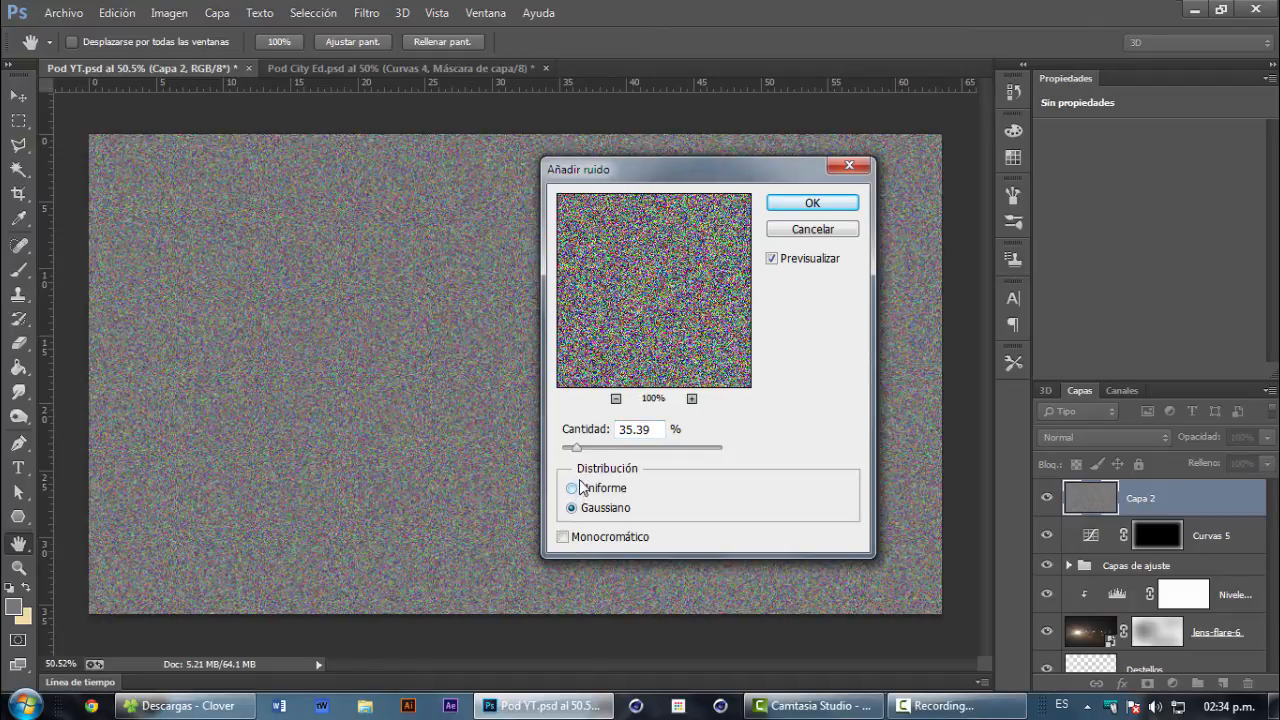
{"action": "left_click", "coordinate": [571, 488]}
{"action": "left_click", "coordinate": [571, 508]}
{"action": "left_click", "coordinate": [818, 205]}
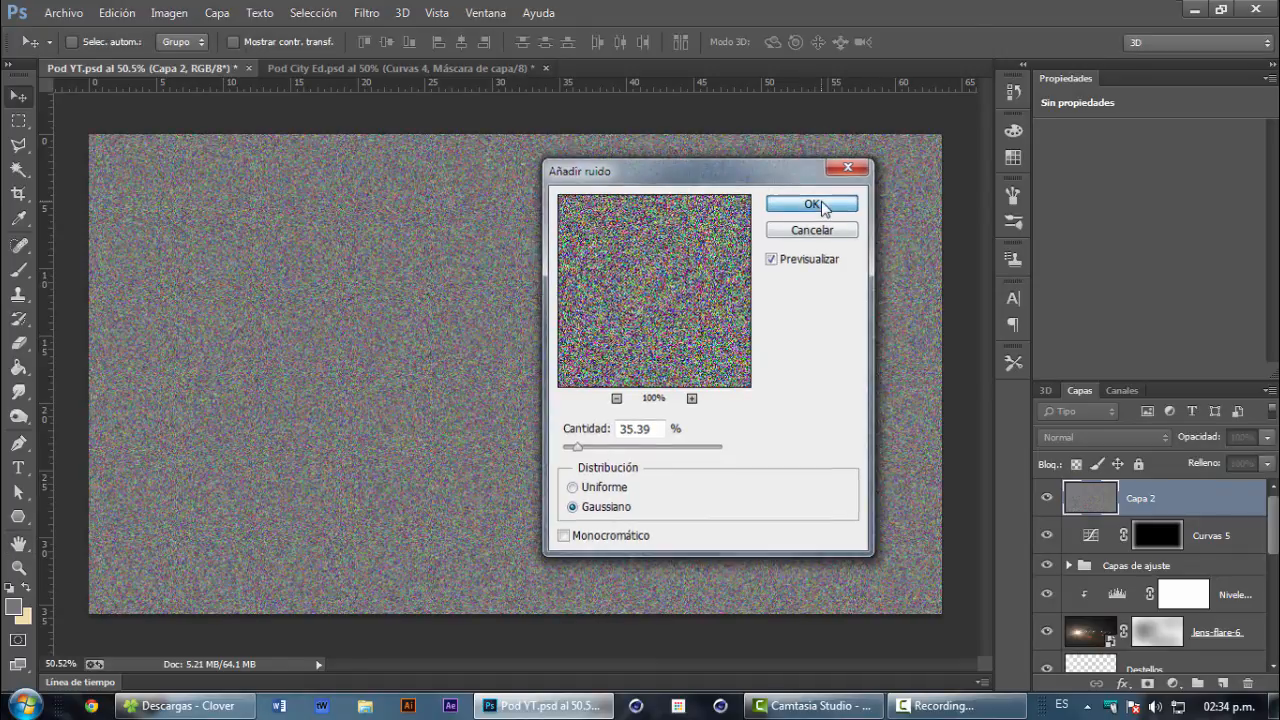
Step: Compare blend modes such as Luz fuerte on the noise layer Capa 2 and set it to Luz suave
{"action": "scroll", "coordinate": [694, 451], "scroll_direction": "up", "scroll_amount": 3}
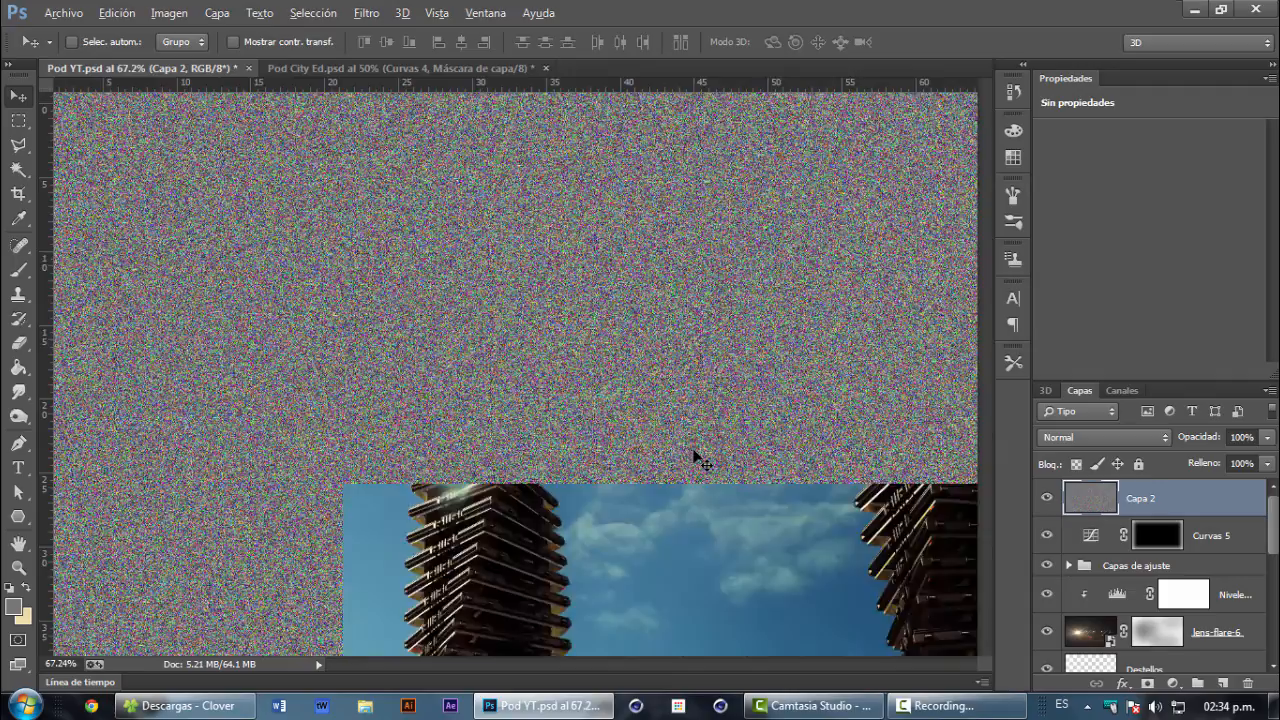
{"action": "scroll", "coordinate": [293, 357], "scroll_direction": "up", "scroll_amount": 2}
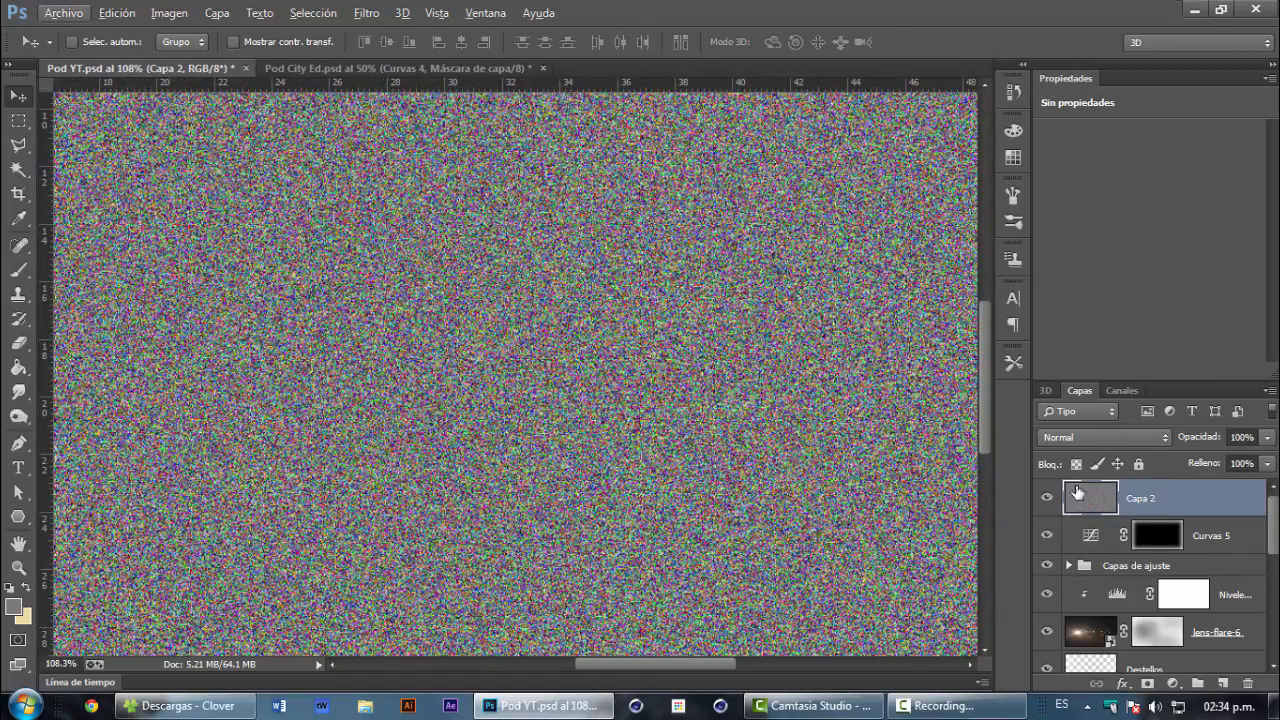
{"action": "left_click", "coordinate": [1100, 437]}
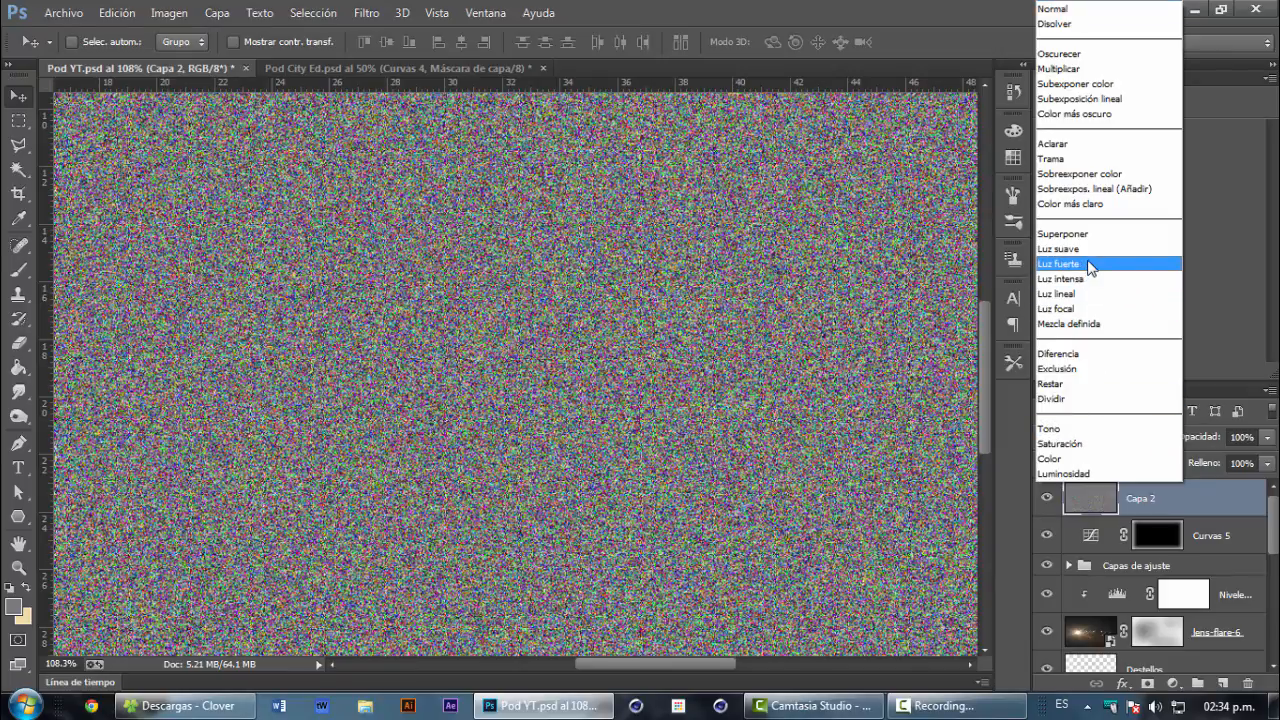
{"action": "left_click", "coordinate": [1089, 262]}
{"action": "left_click", "coordinate": [1126, 442]}
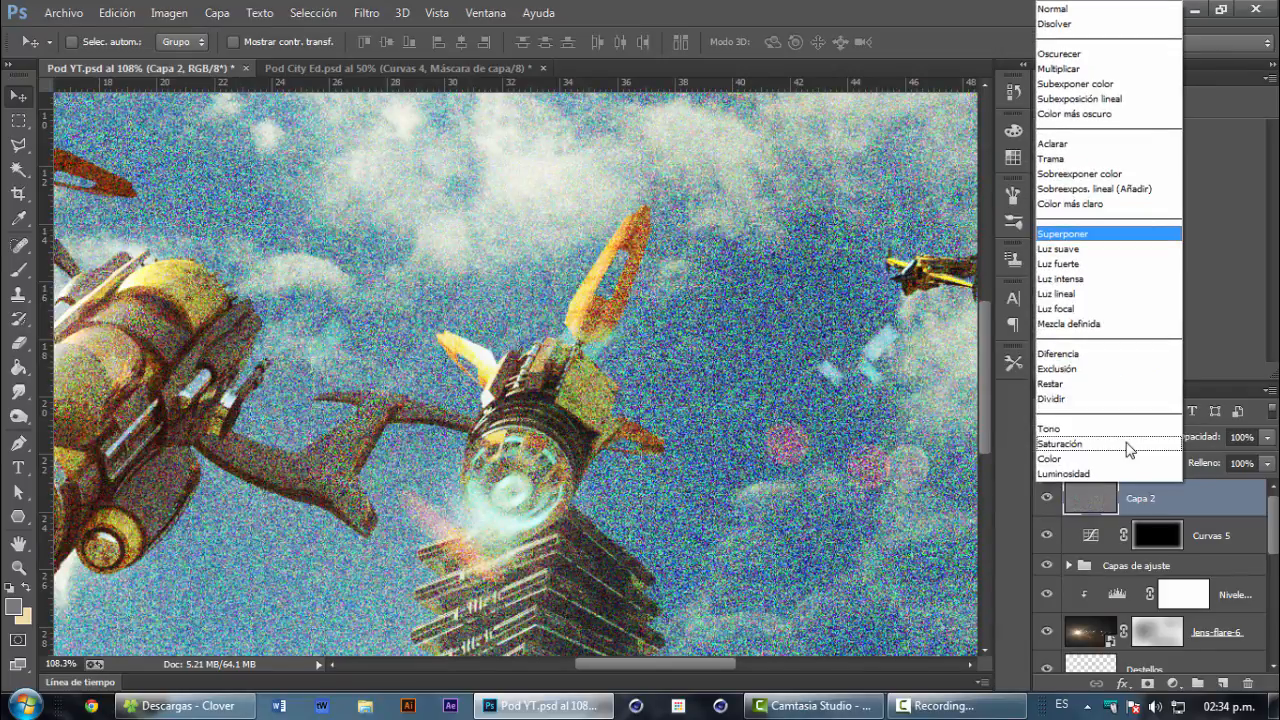
{"action": "left_click", "coordinate": [1062, 263]}
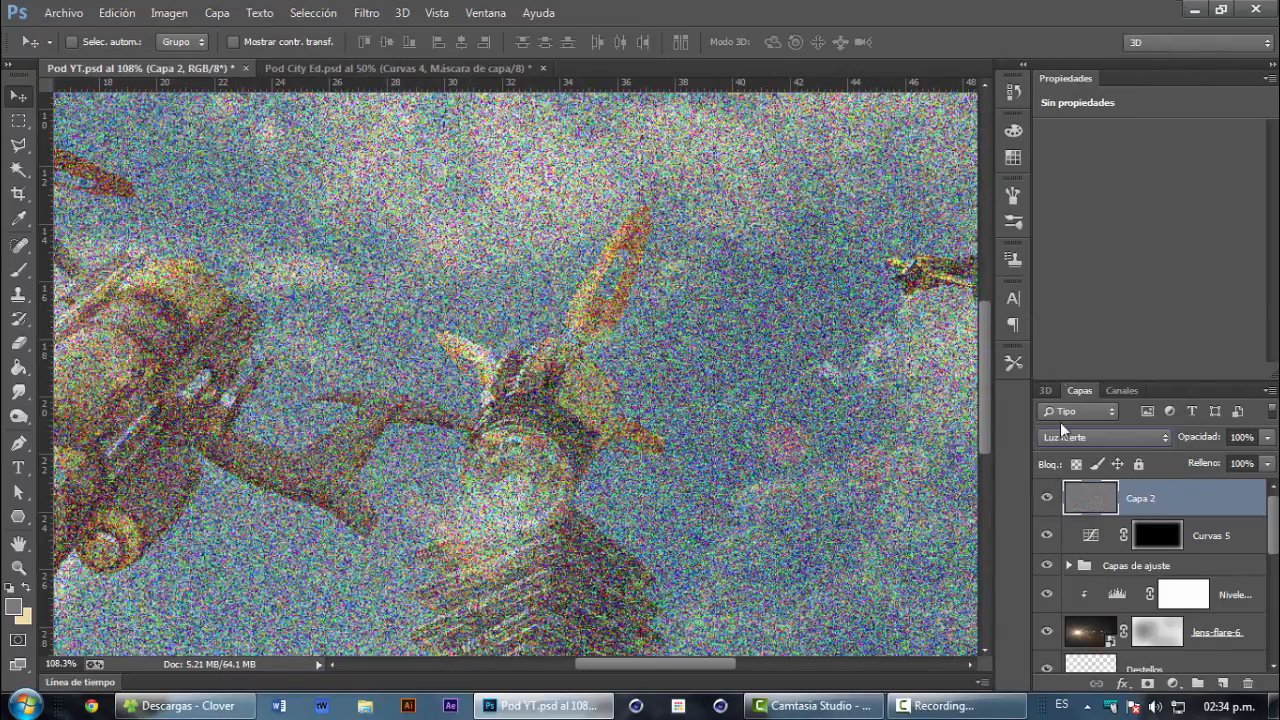
{"action": "left_click", "coordinate": [1094, 437]}
{"action": "left_click", "coordinate": [1076, 252]}
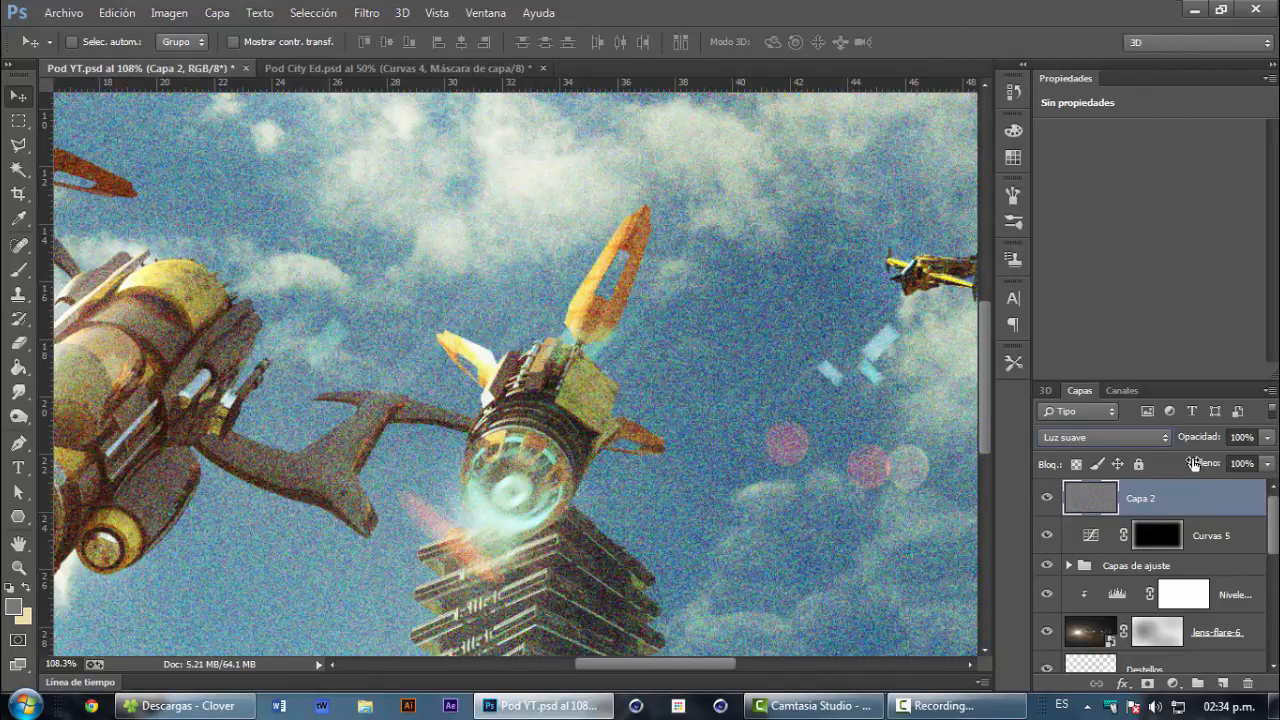
Step: Lower the noise layer's opacity to 28% and check the grain over the sky and ships
{"action": "left_click_drag", "start_coordinate": [1208, 441], "coordinate": [1020, 430]}
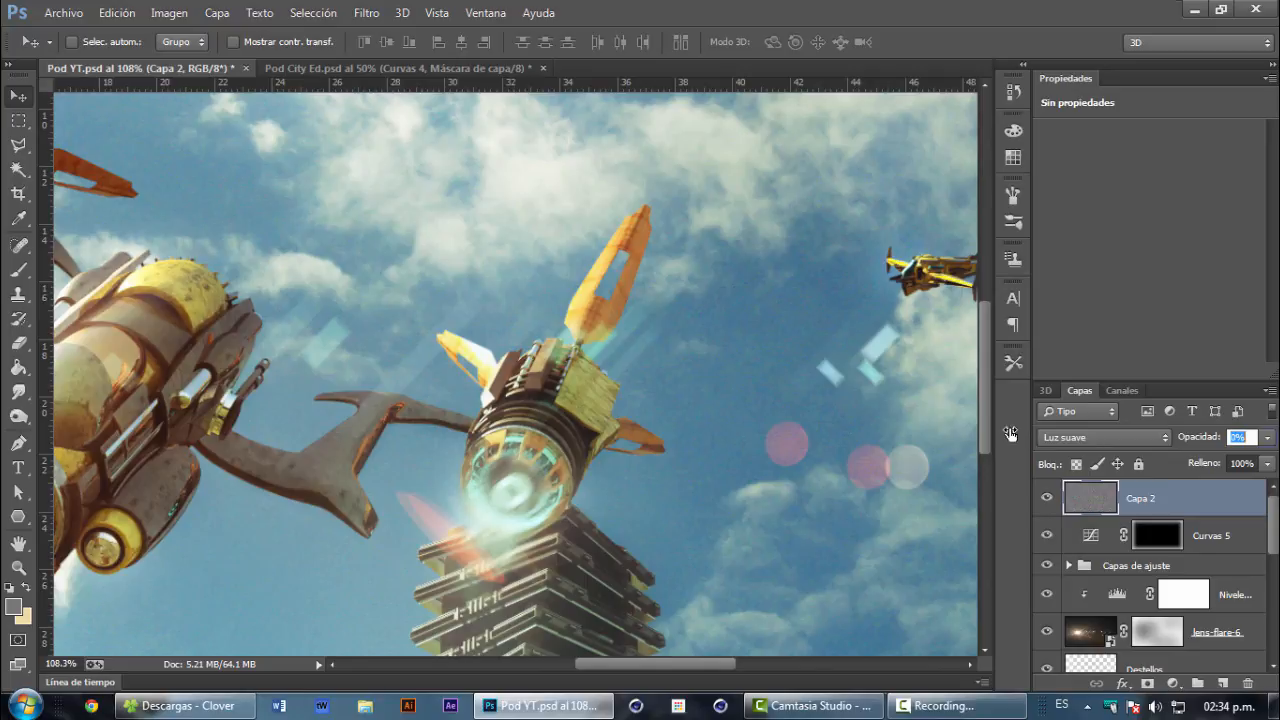
{"action": "left_click_drag", "start_coordinate": [1193, 446], "coordinate": [1204, 451]}
{"action": "left_click_drag", "start_coordinate": [1219, 453], "coordinate": [1219, 453]}
{"action": "scroll", "coordinate": [577, 340], "scroll_direction": "up", "scroll_amount": 2}
{"action": "left_click_drag", "start_coordinate": [728, 352], "coordinate": [672, 391]}
{"action": "scroll", "coordinate": [660, 400], "scroll_direction": "down", "scroll_amount": 7}
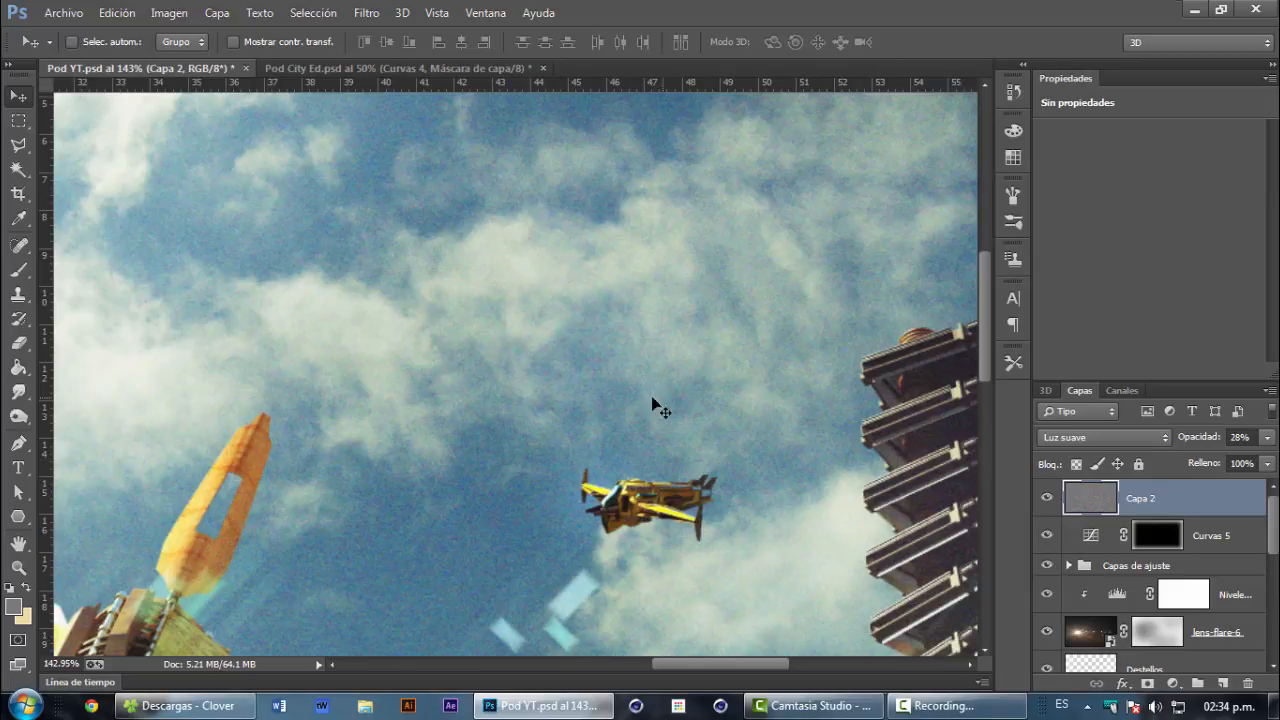
{"action": "key", "text": "alt"}
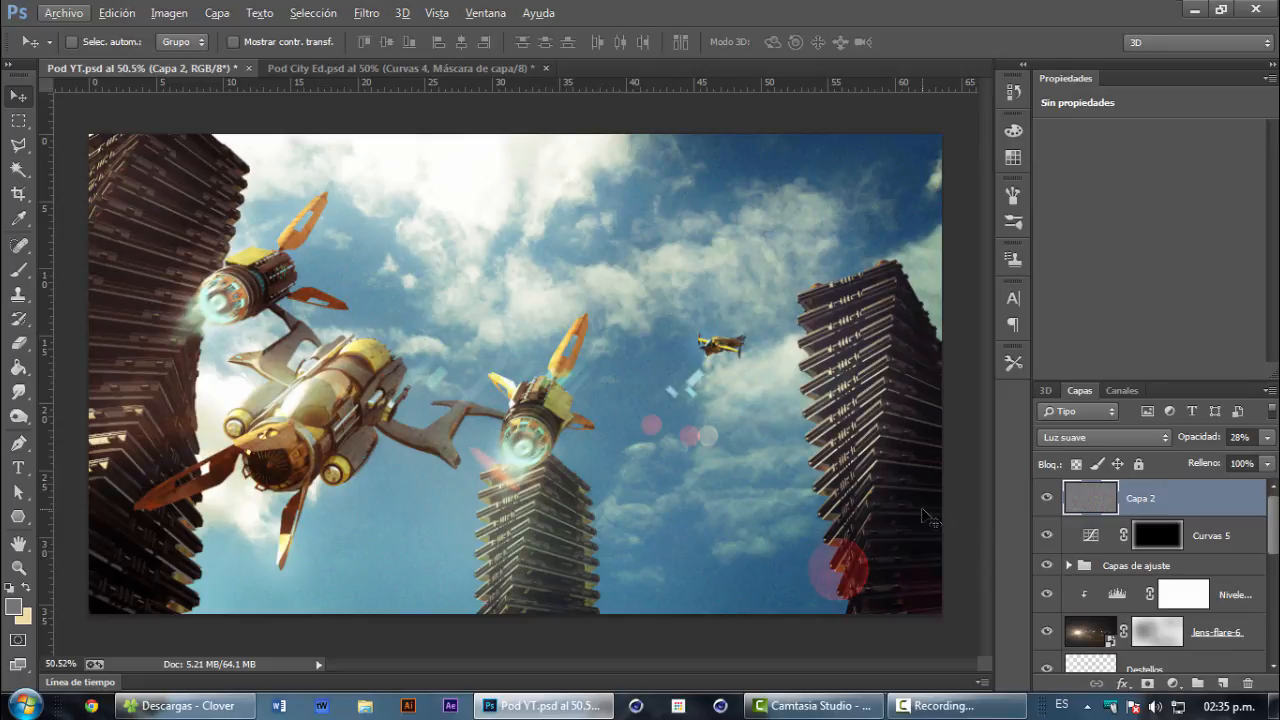
Step: Compare the original render with the finished composite by isolating the Fondo layer and restoring the other layers
{"action": "left_click_drag", "start_coordinate": [1273, 533], "coordinate": [1266, 643]}
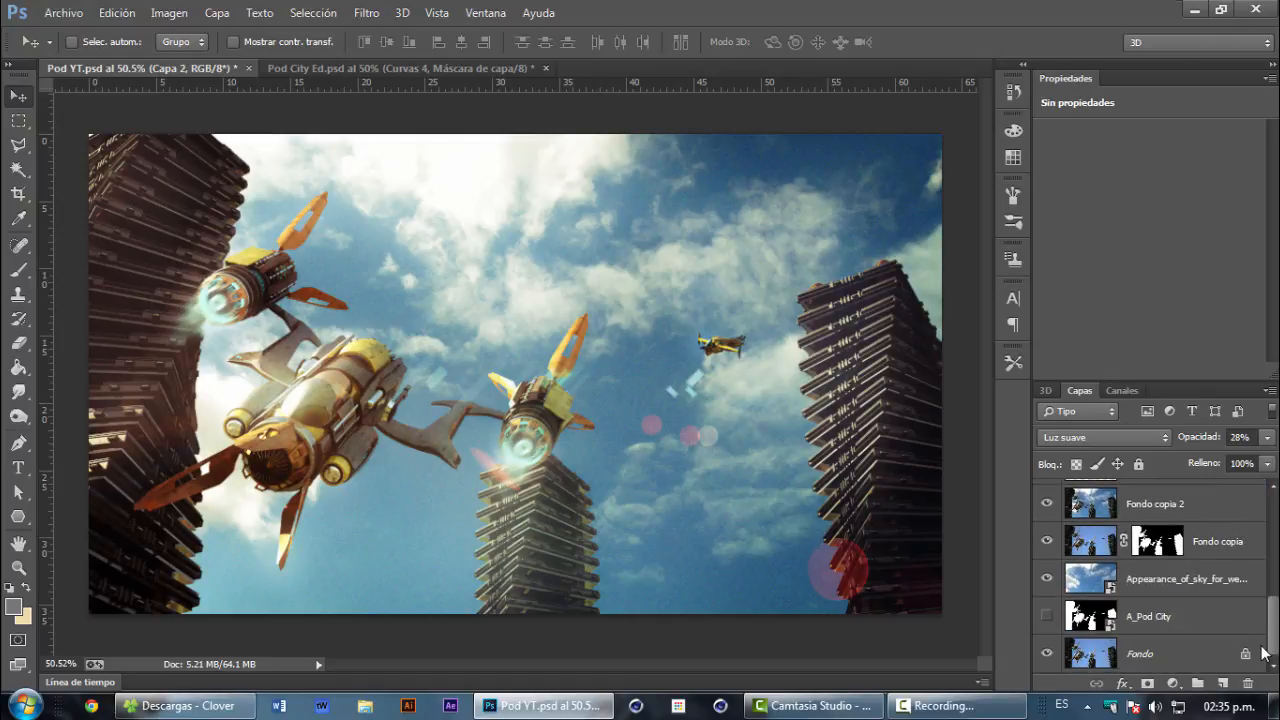
{"action": "left_click", "coordinate": [1047, 655], "text": "alt"}
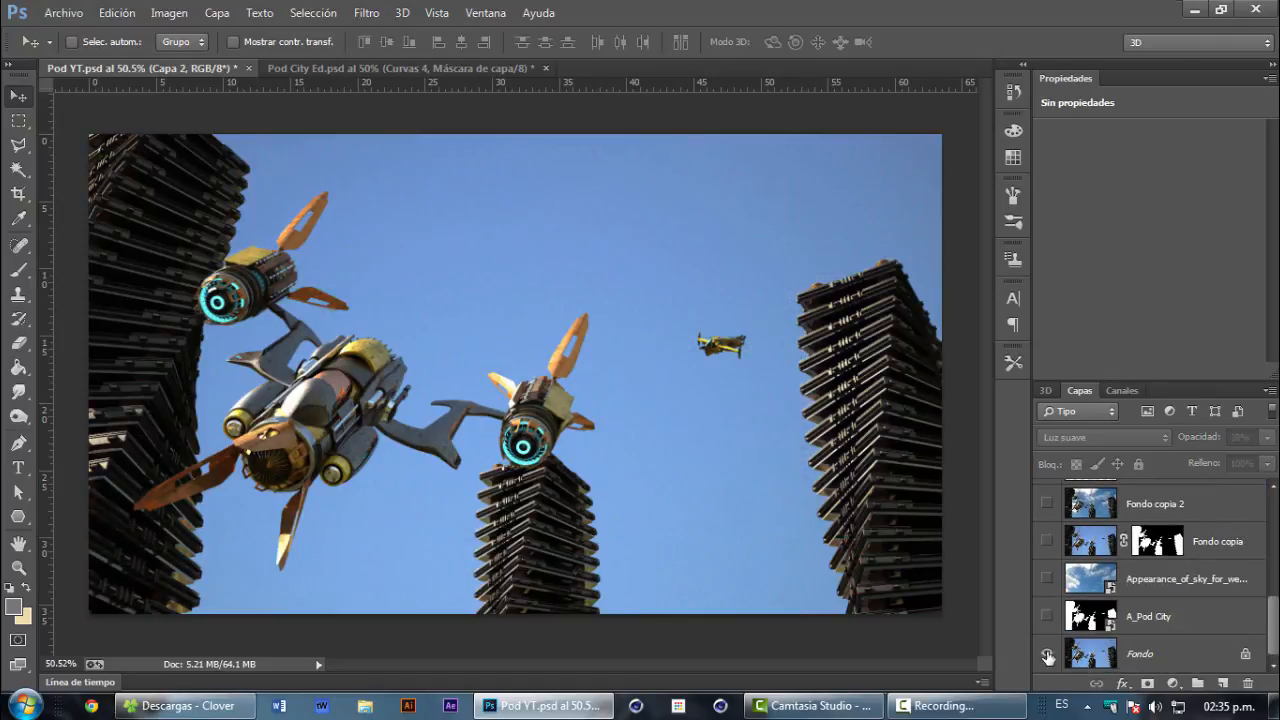
{"action": "left_click", "coordinate": [1047, 655], "text": "alt"}
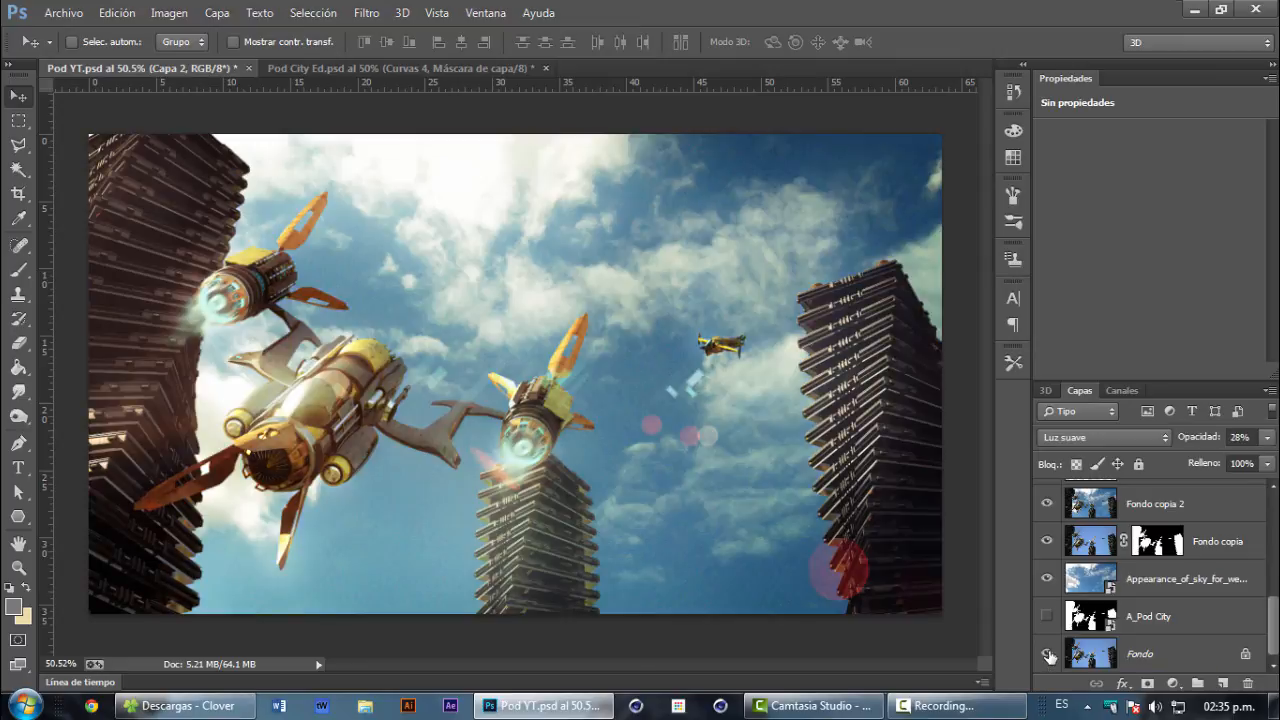